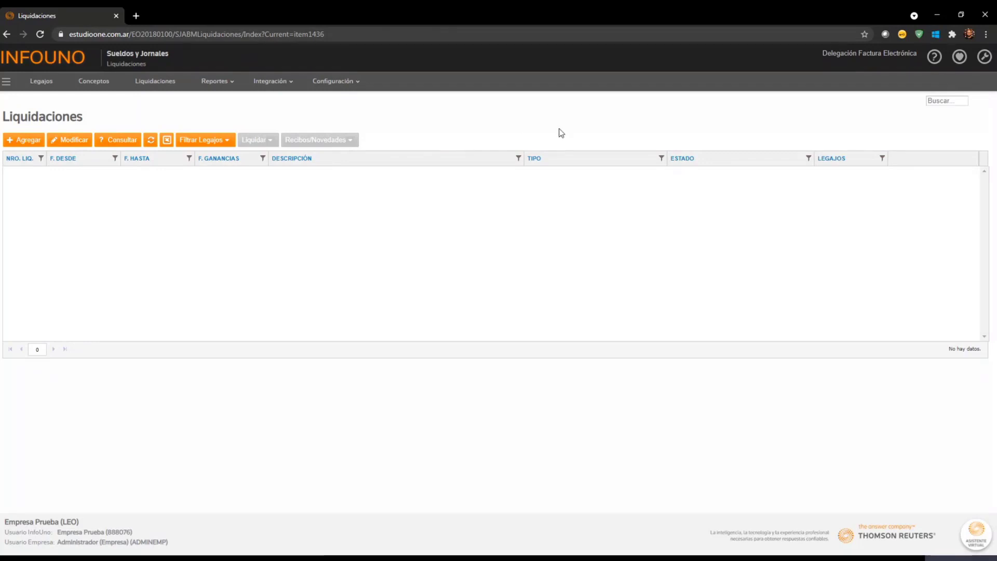
# - Open the "Libro de Sueldos Digital AFIP Automático" guide from the Sueldos y Jornales help index
pyautogui.click(933, 60)
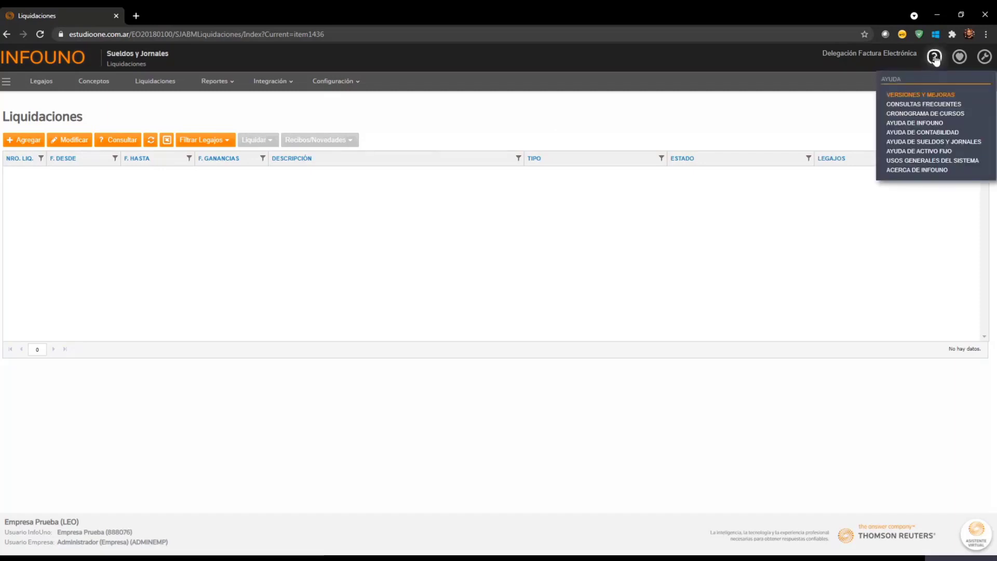
pyautogui.click(910, 143)
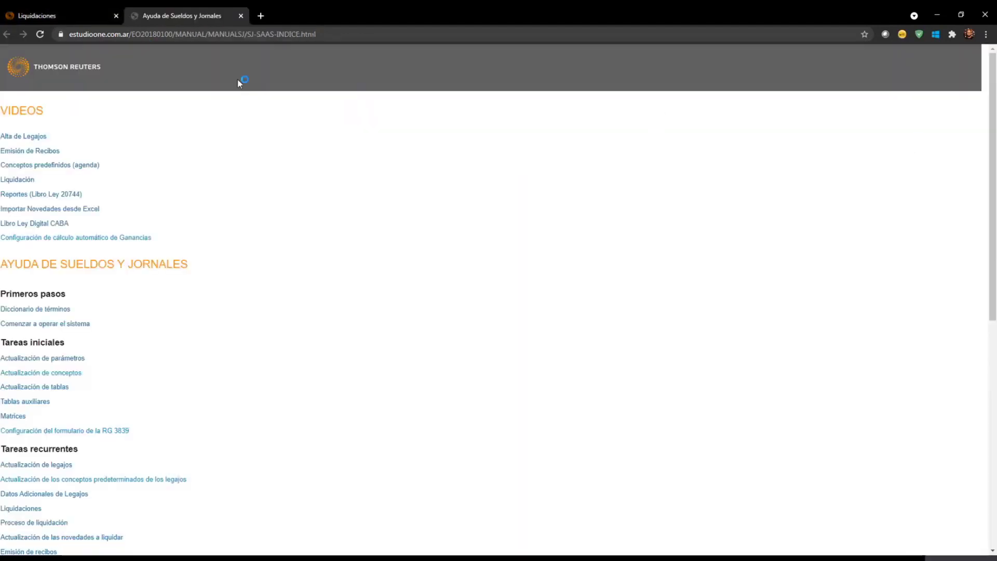
pyautogui.scroll(-1, 265, 155)
pyautogui.scroll(-6, 265, 156)
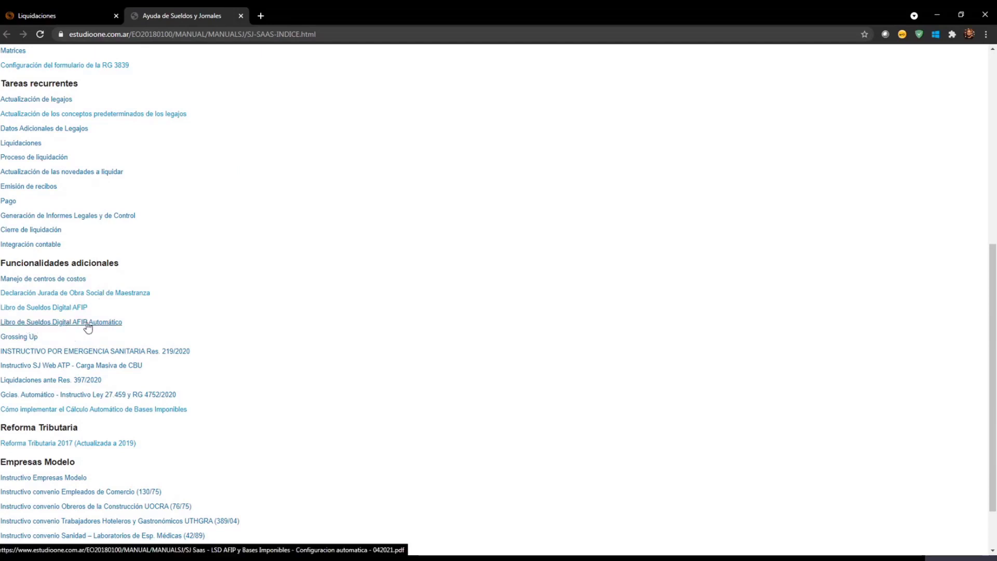
pyautogui.click(87, 323)
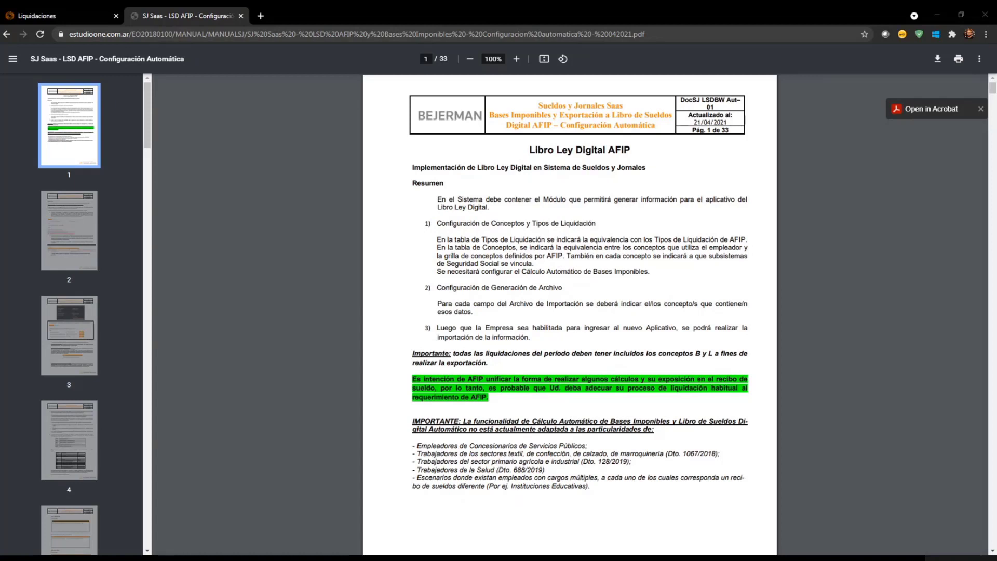
# - In the Sueldos y Jornales parameters, enable concept L999 to include the Libro Sueldos Digital Automático calculation and accept the warning
pyautogui.click(54, 17)
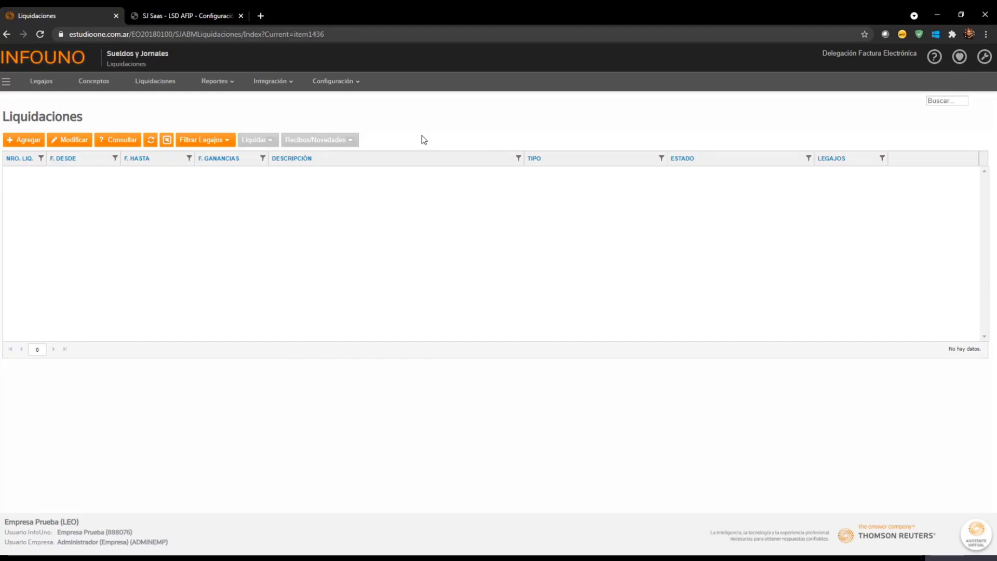
pyautogui.click(342, 86)
pyautogui.scroll(-1, 385, 334)
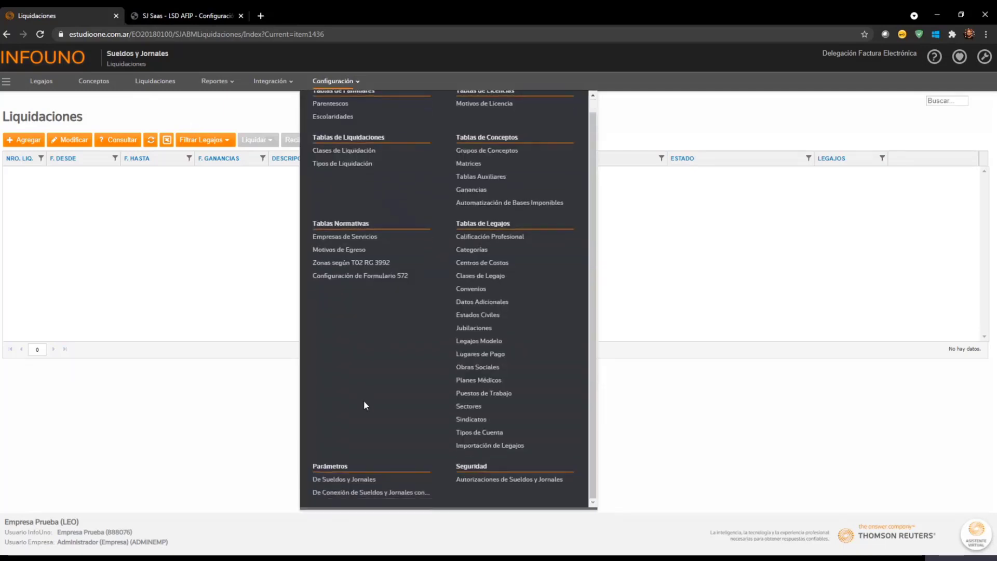
pyautogui.click(357, 481)
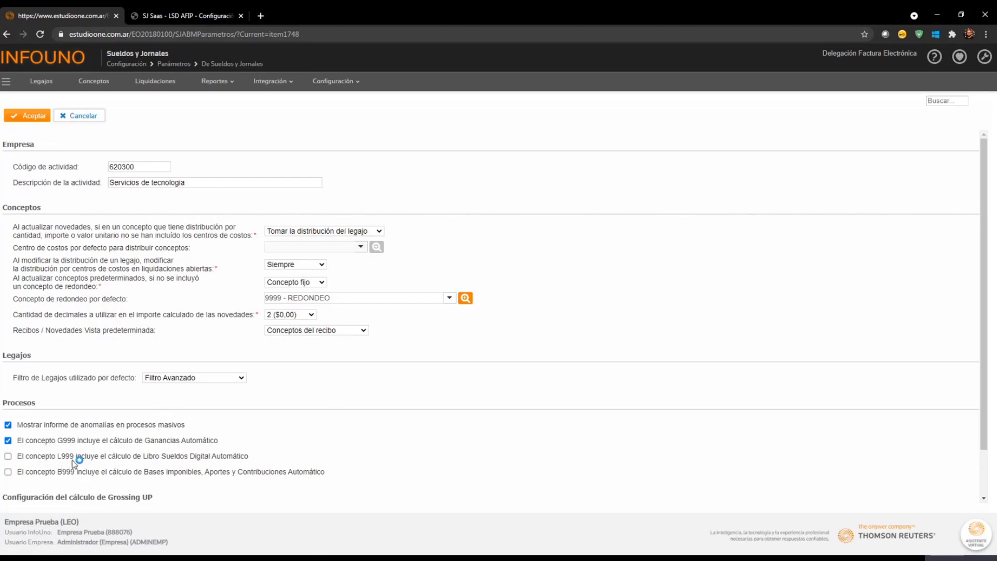
pyautogui.click(8, 472)
pyautogui.click(8, 457)
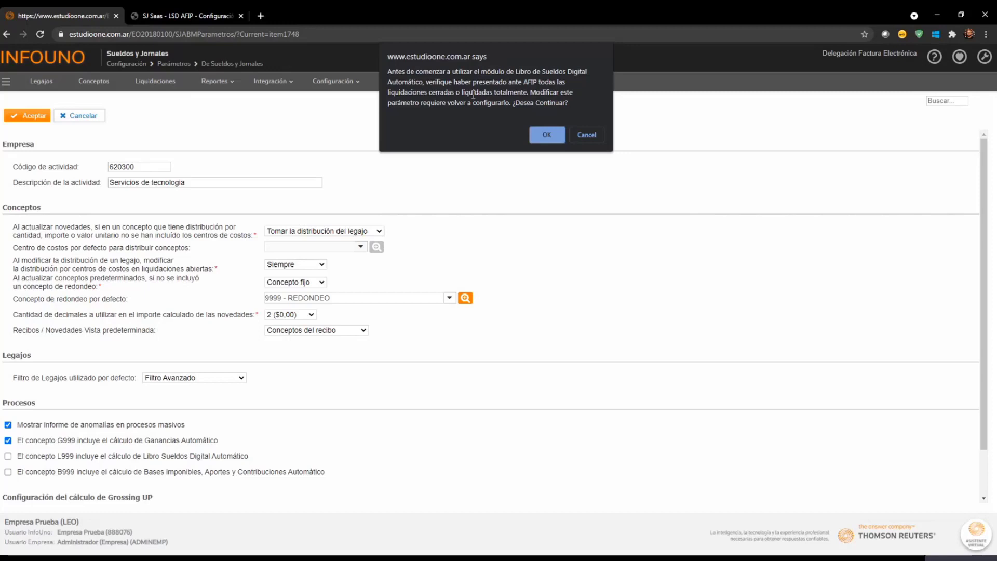
pyautogui.click(550, 136)
pyautogui.click(550, 136)
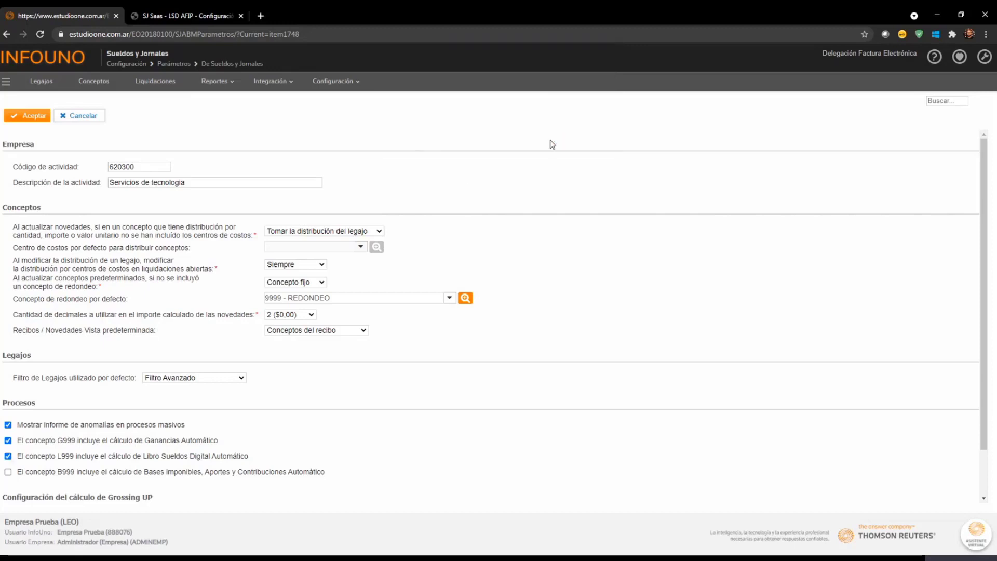
# - Enable concept B999 to include the automatic Bases imponibles, Aportes y Contribuciones calculation, and save the parameters
pyautogui.click(8, 471)
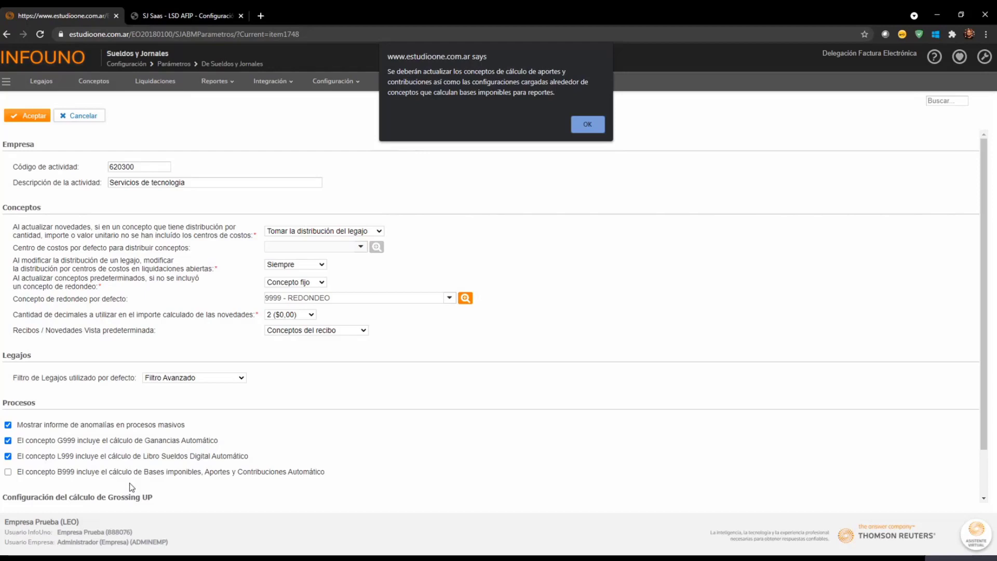
pyautogui.click(592, 125)
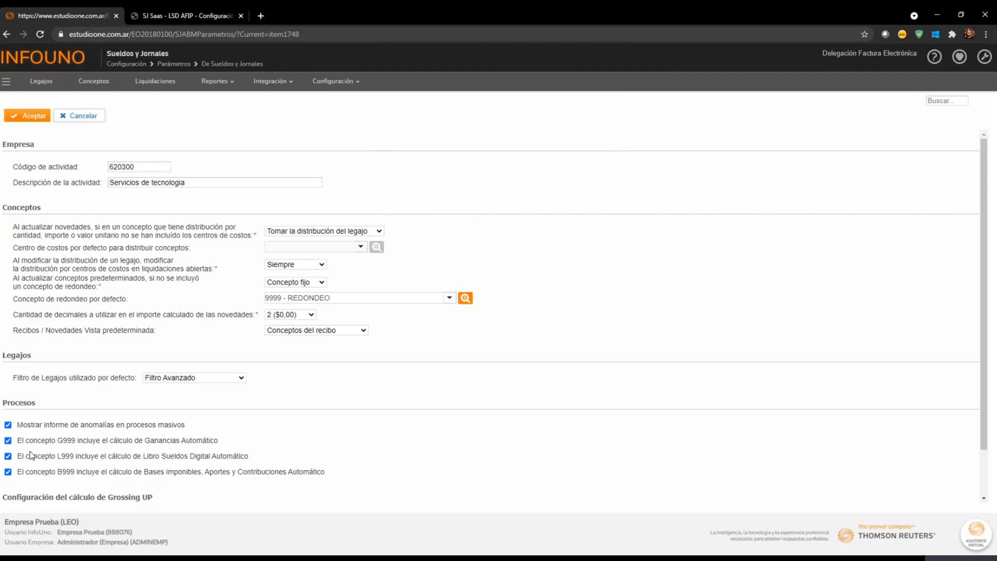
pyautogui.click(30, 121)
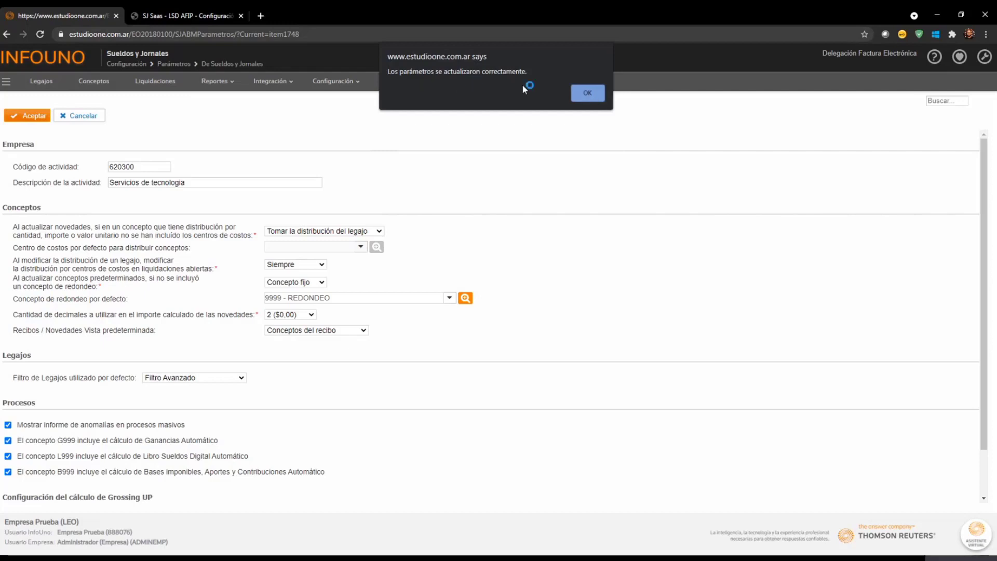
pyautogui.click(587, 94)
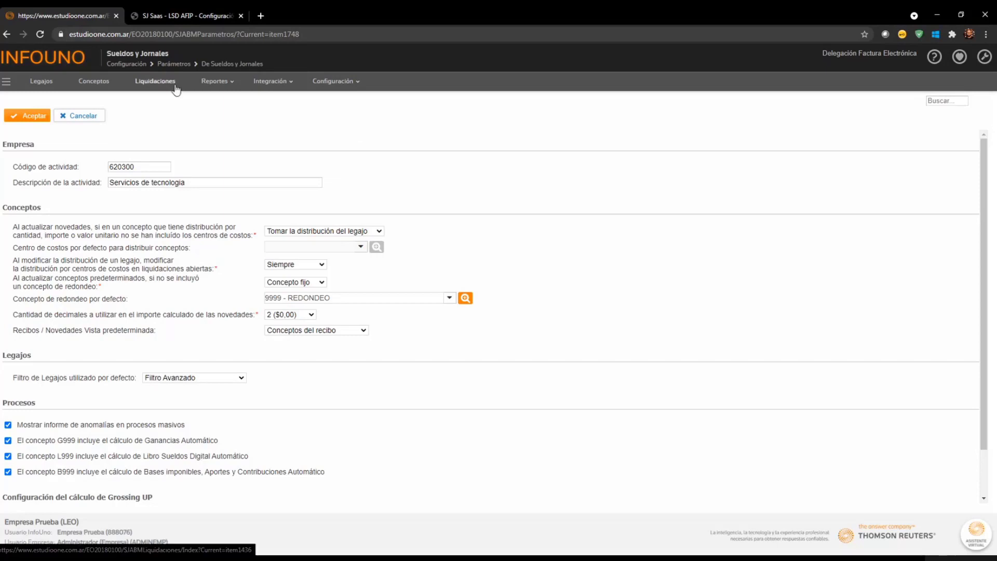
# - In the Conceptos module's Bases Imponibles Automático configurator, review the concepts assigned to Conceptos de Aguinaldo and accept the selection
pyautogui.click(93, 84)
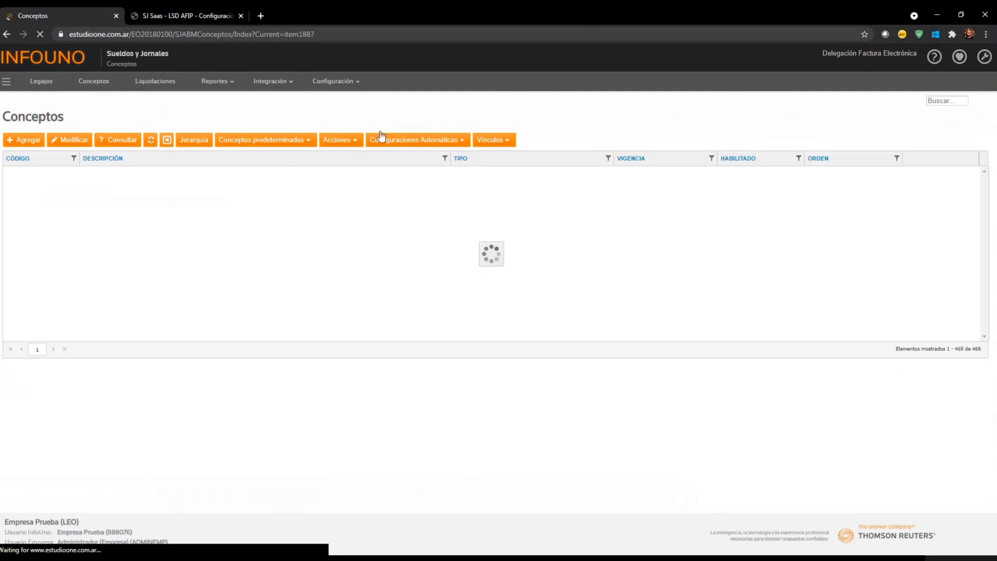
pyautogui.click(407, 145)
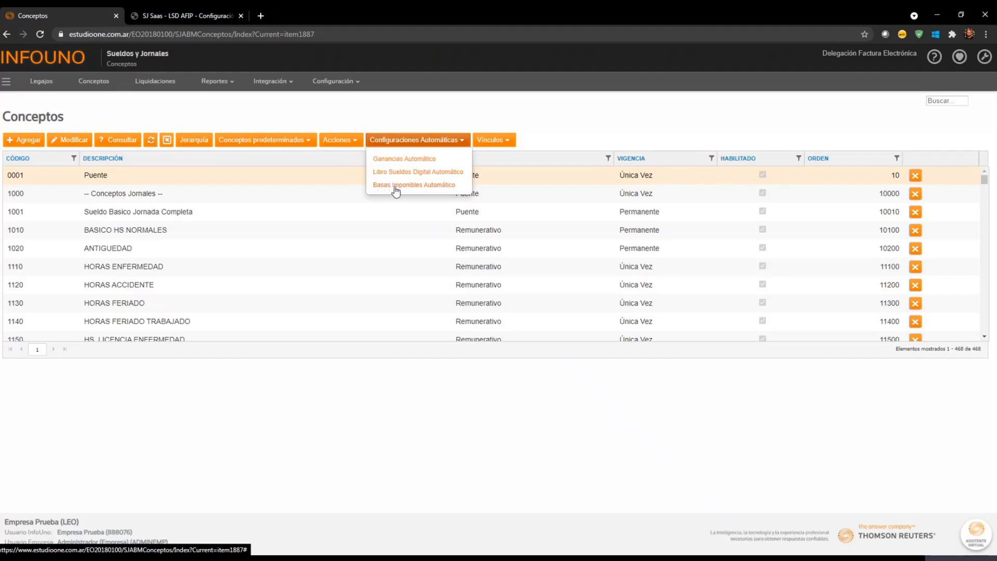
pyautogui.click(422, 188)
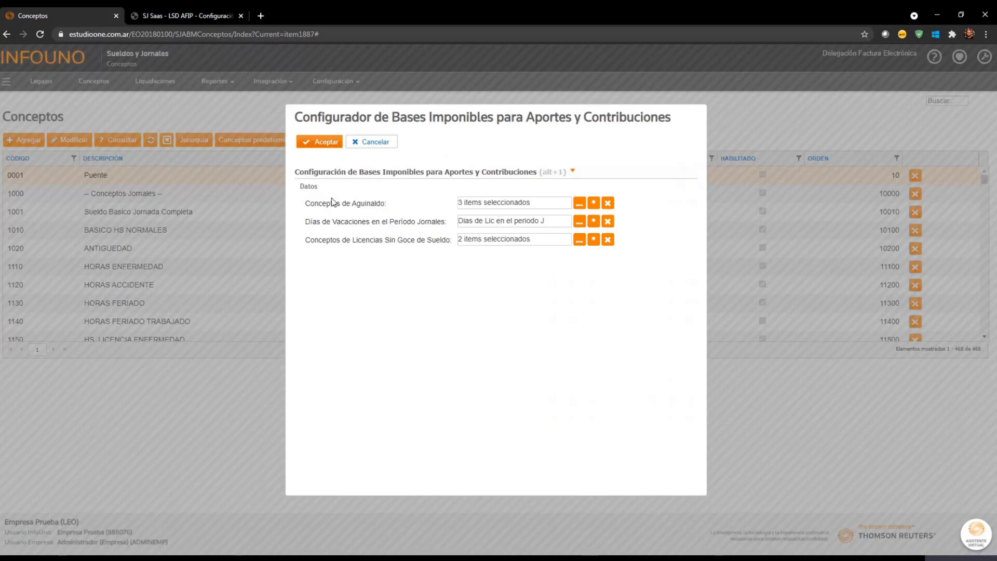
pyautogui.click(578, 208)
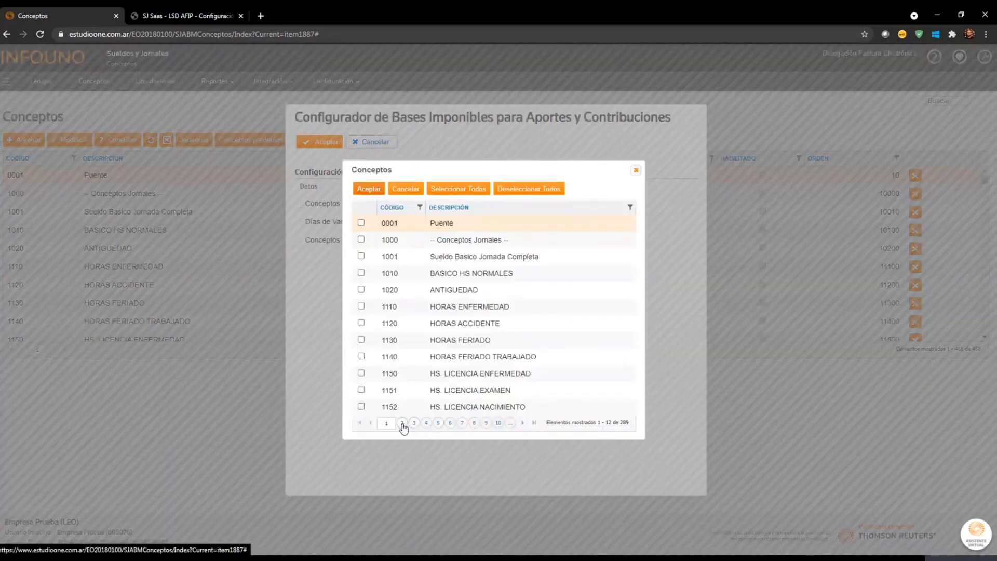
pyautogui.click(414, 423)
pyautogui.click(425, 423)
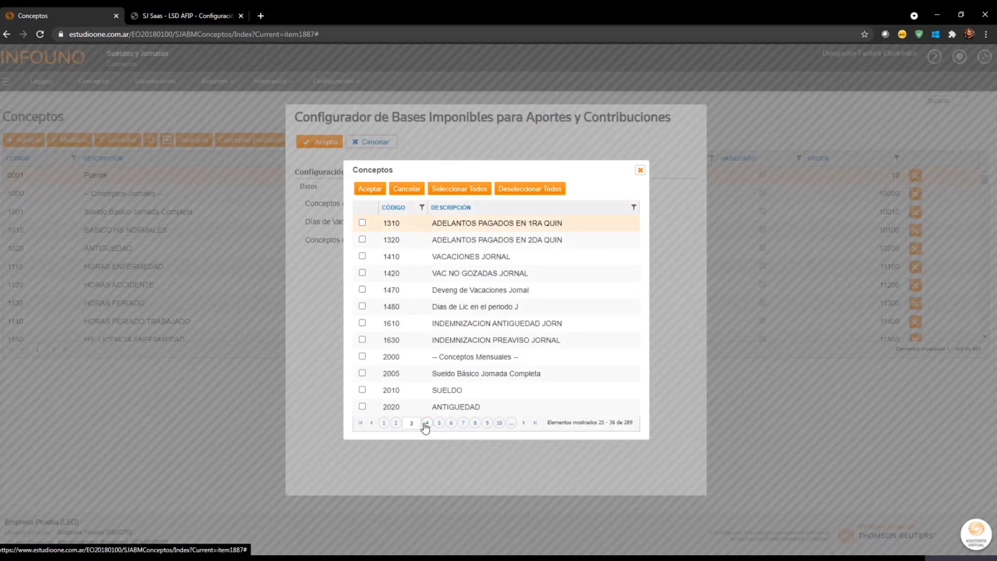
pyautogui.click(438, 423)
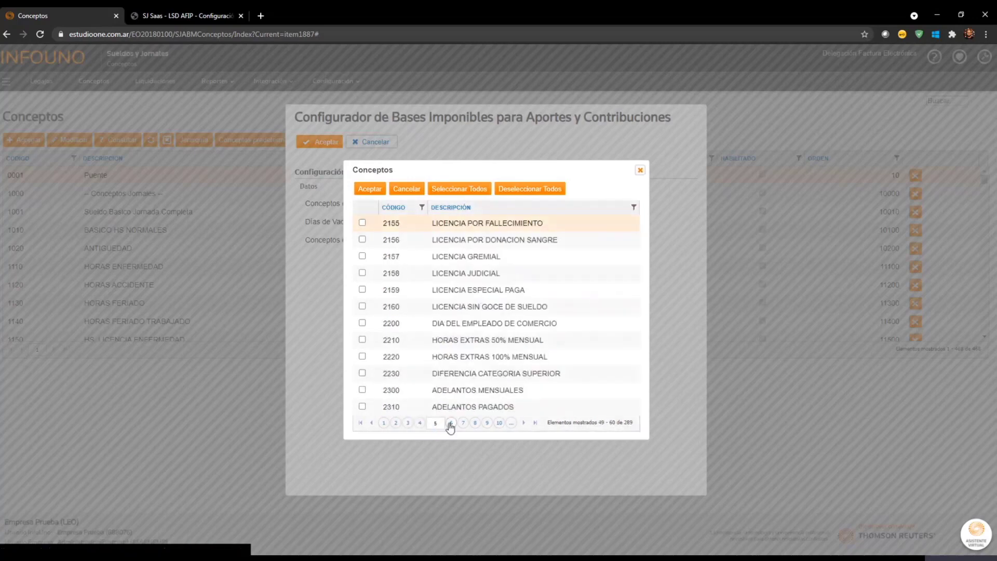
pyautogui.click(450, 423)
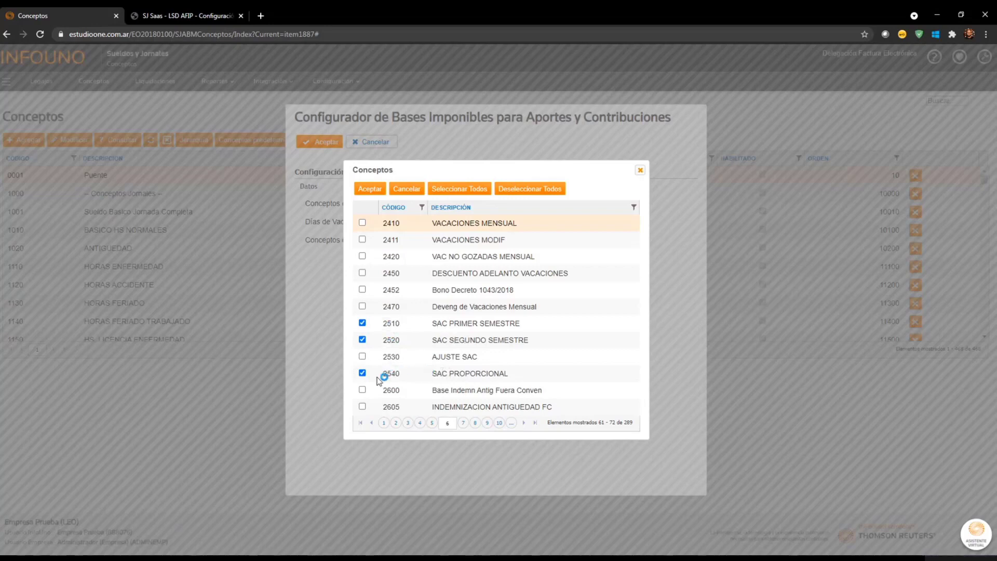
pyautogui.click(374, 191)
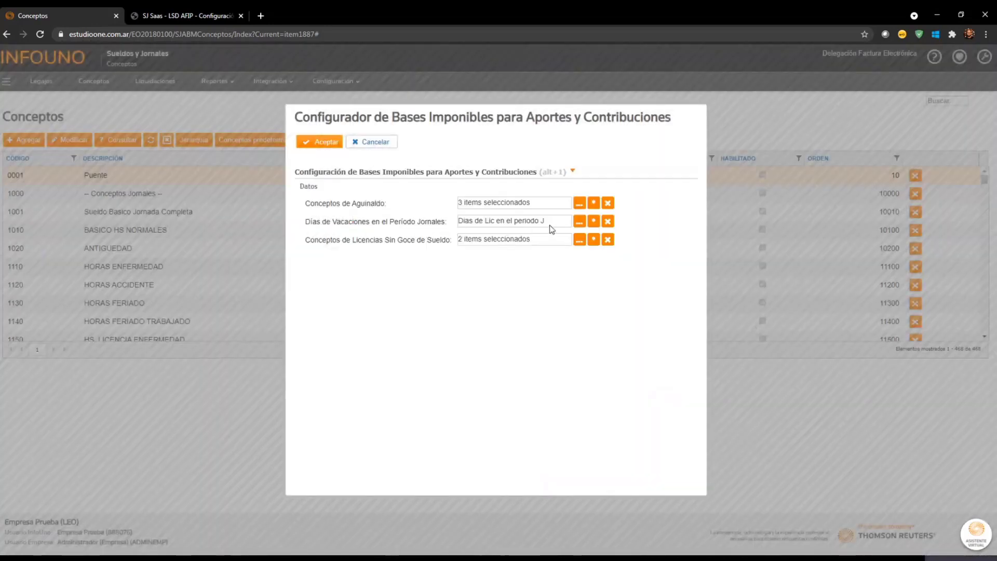
# - Review the concept assigned to Días de Vacaciones en el Período Jornales and accept the selection
pyautogui.click(579, 224)
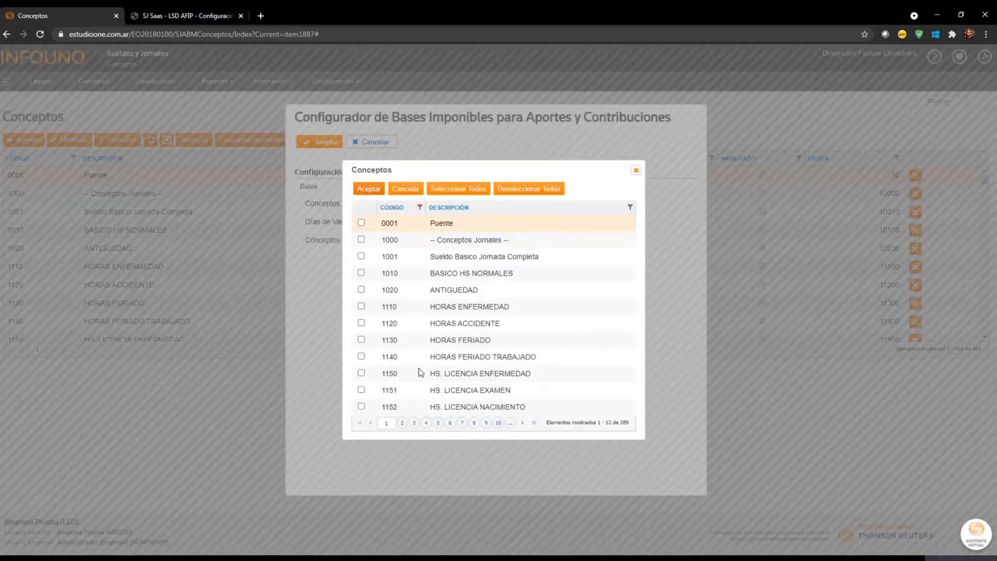
pyautogui.click(402, 422)
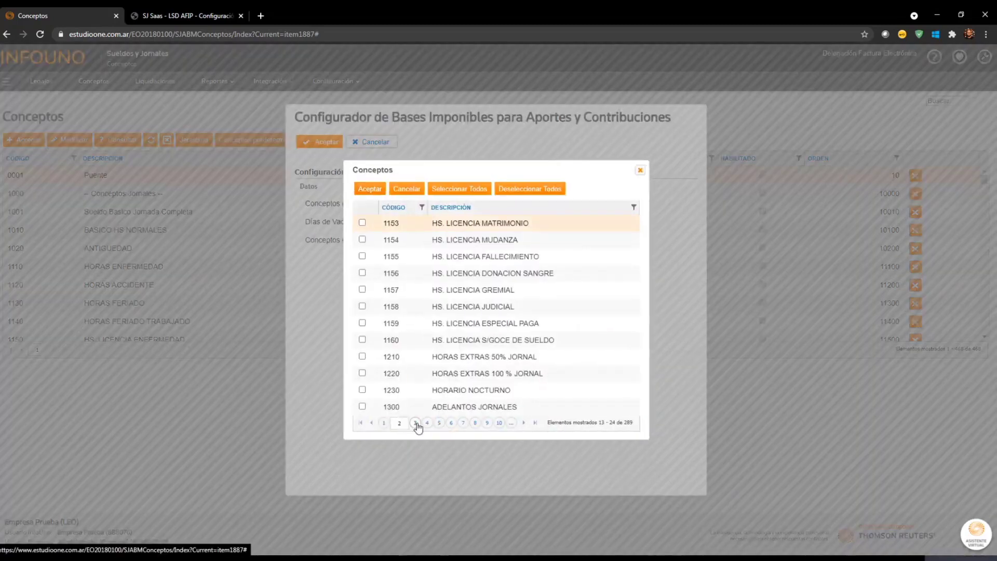
pyautogui.click(416, 423)
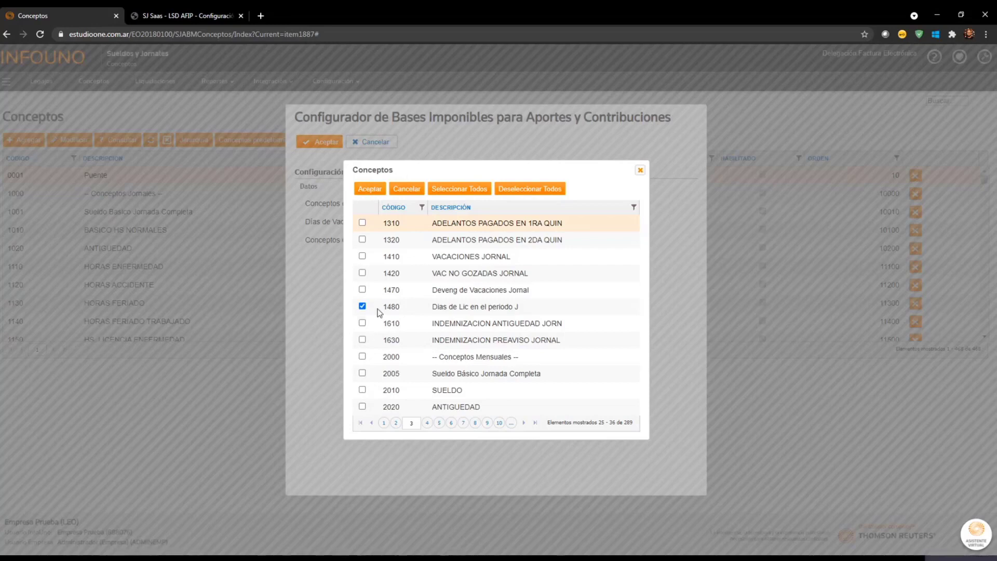
pyautogui.click(371, 191)
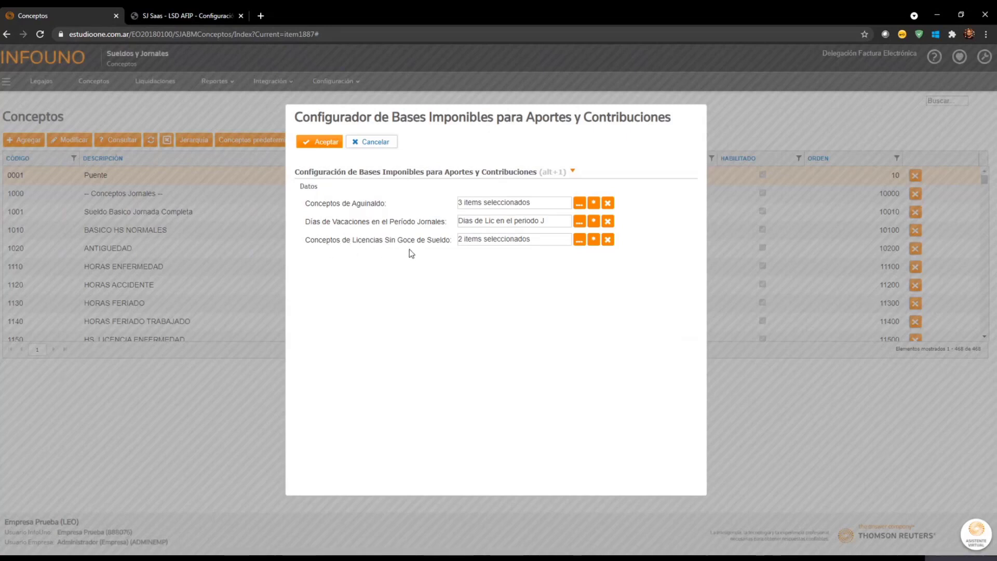
# - Review the concepts assigned to Conceptos de Licencias Sin Goce de Sueldo and accept the selection
pyautogui.click(578, 242)
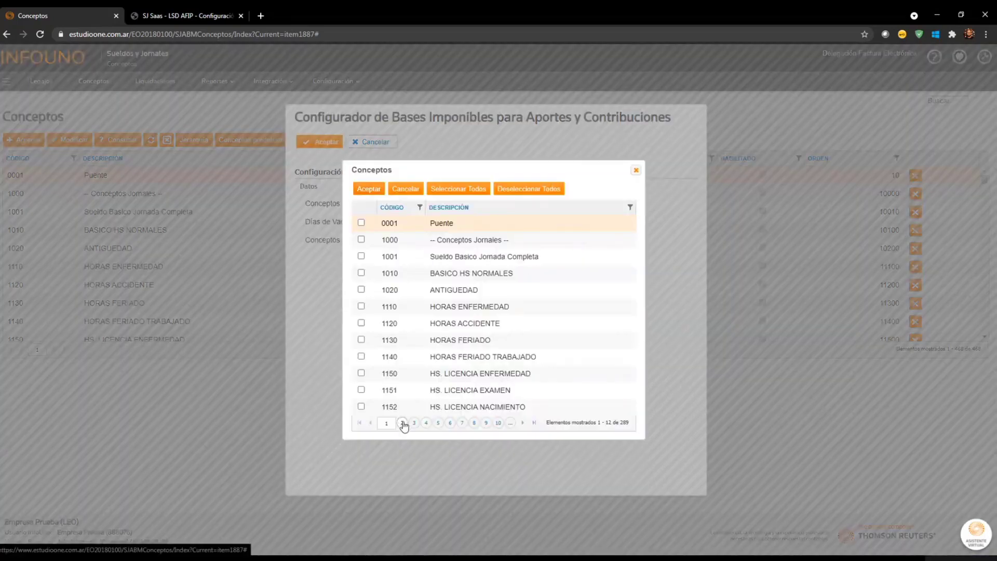
pyautogui.click(400, 422)
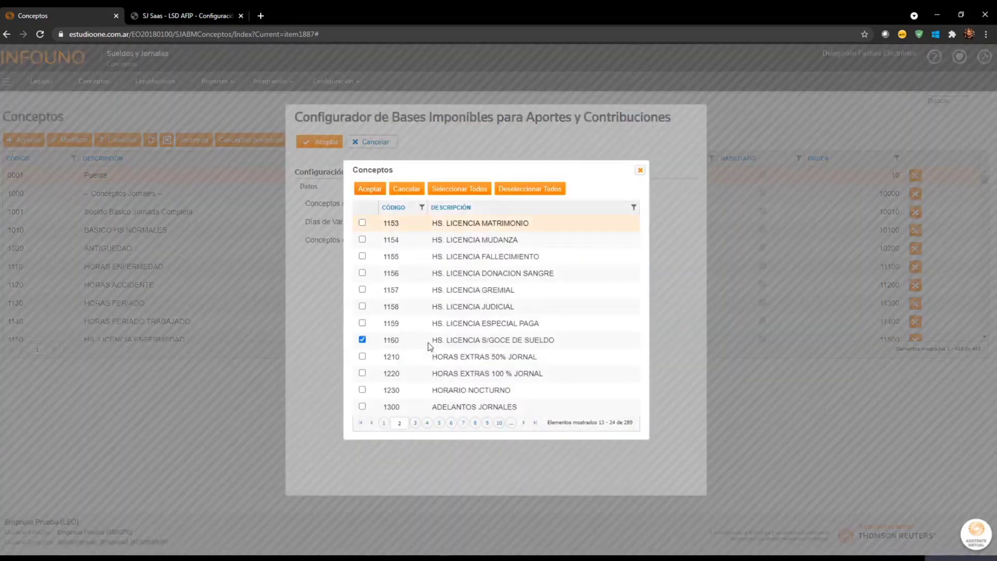
pyautogui.click(415, 422)
pyautogui.click(426, 422)
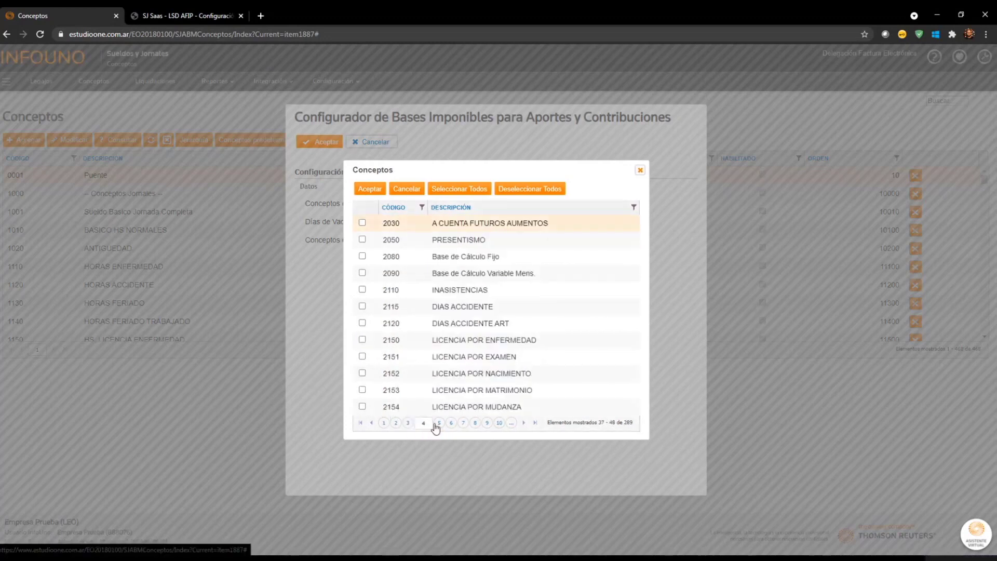
pyautogui.click(439, 422)
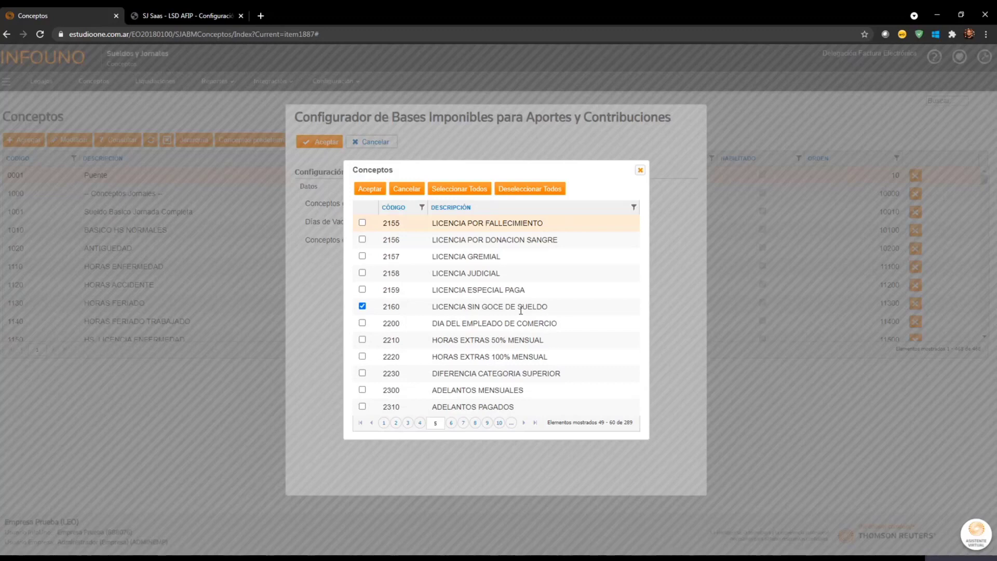
pyautogui.click(375, 195)
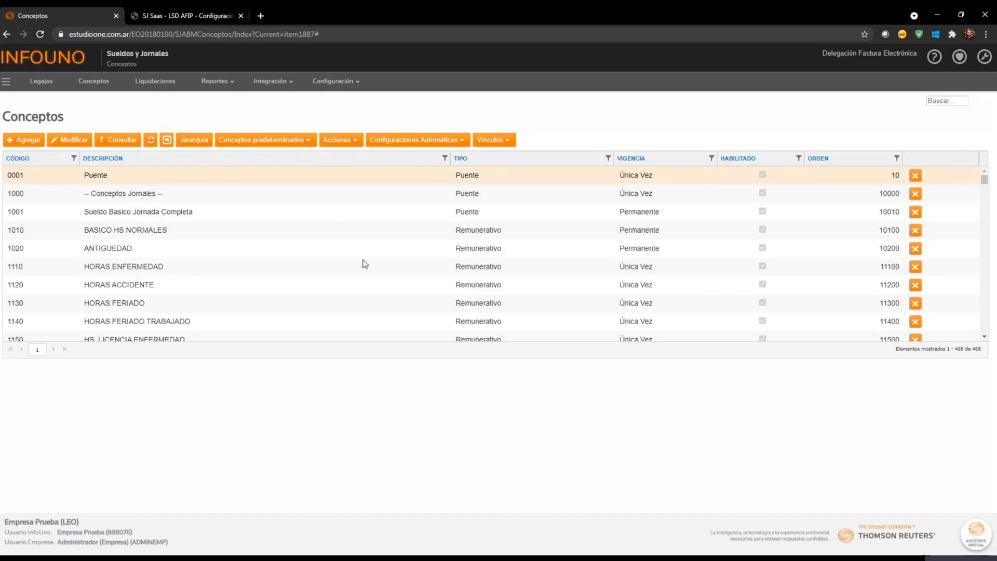
# - Examine the automatic Bases Imponibles concepts in the concept list, from B252 Días Proporción BI to B999
pyautogui.click(418, 145)
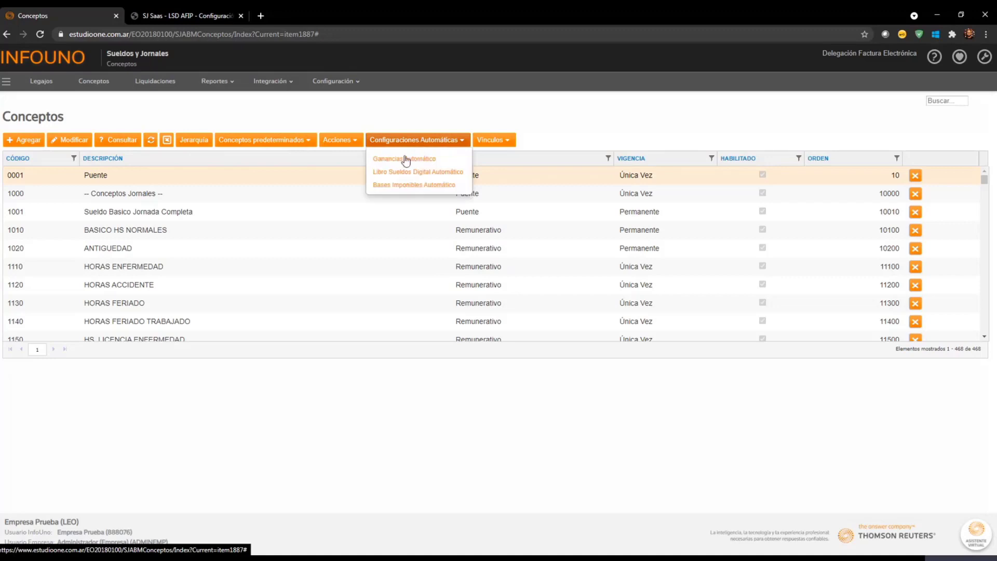
pyautogui.click(258, 235)
pyautogui.scroll(-20, 259, 235)
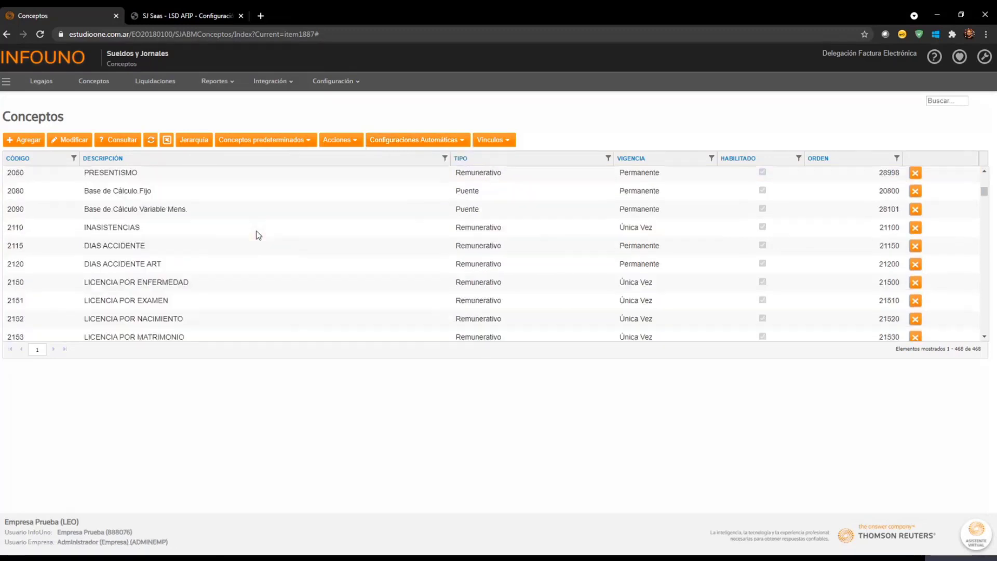
pyautogui.scroll(-20, 258, 235)
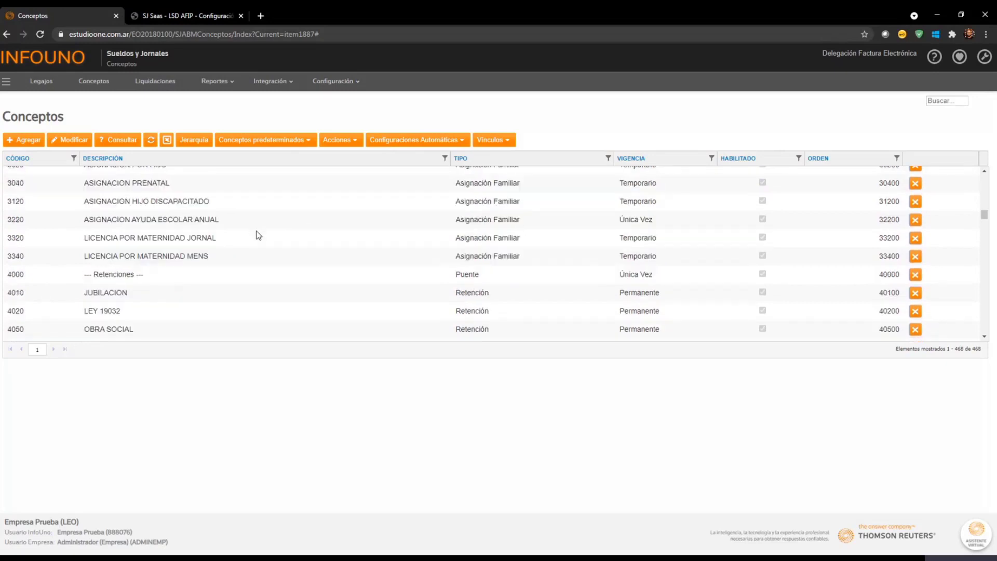
pyautogui.scroll(-20, 259, 235)
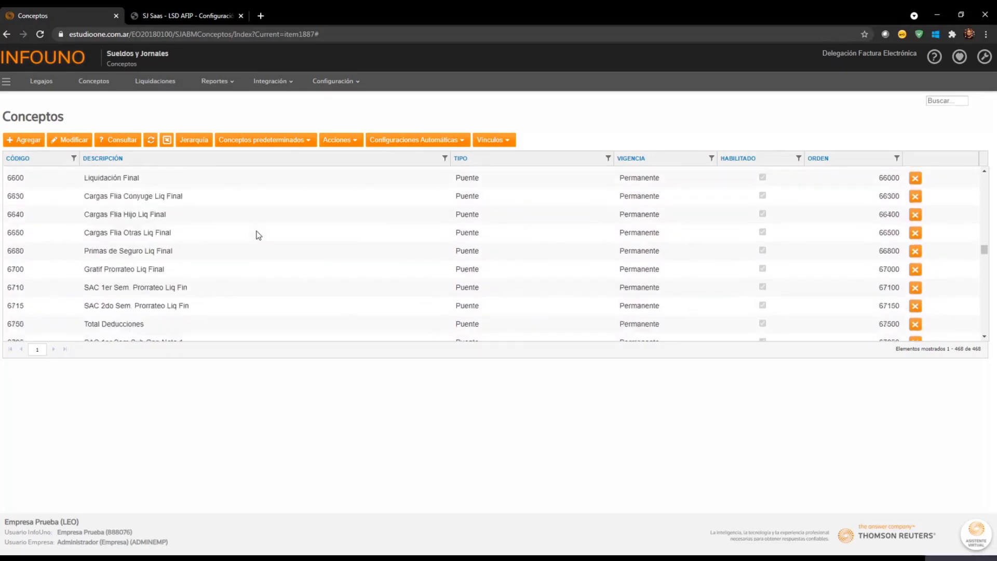
pyautogui.scroll(-20, 258, 235)
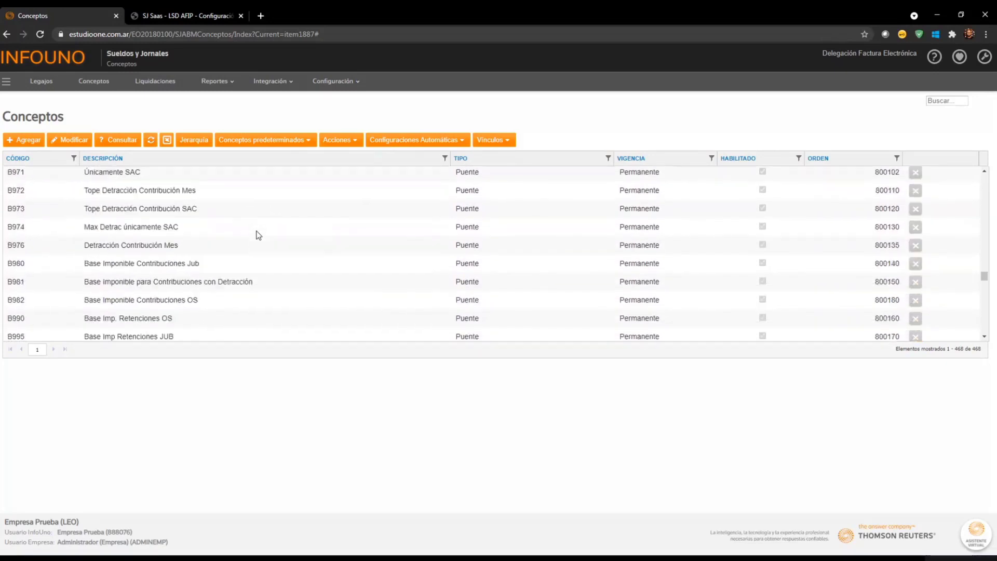
pyautogui.scroll(2, 156, 215)
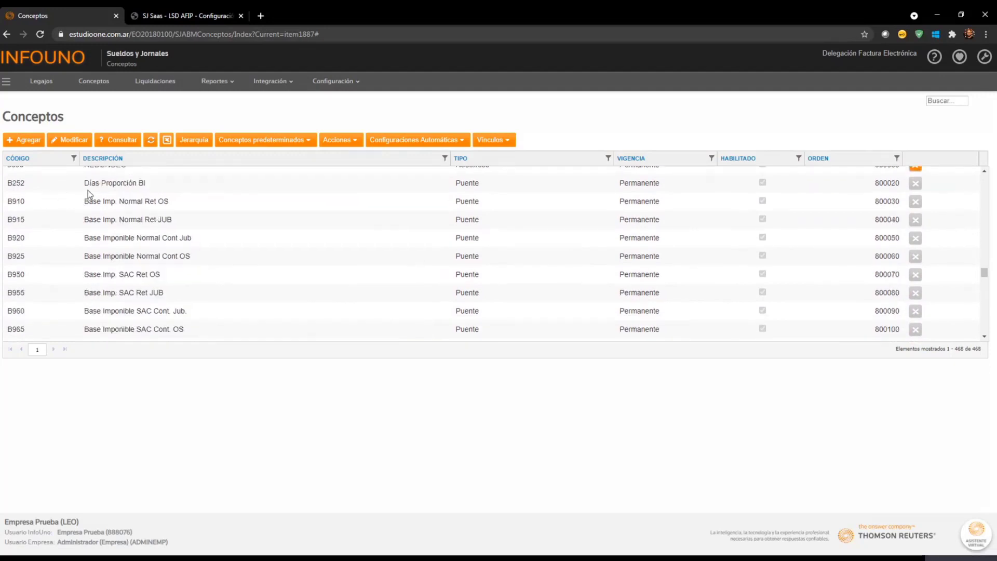
pyautogui.scroll(-3, 83, 243)
pyautogui.scroll(-5, 83, 244)
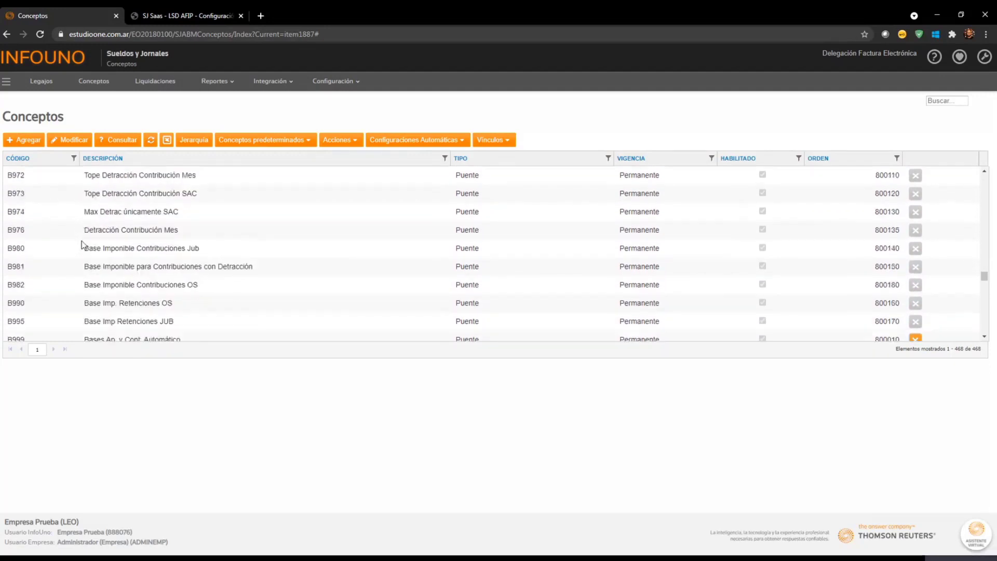
pyautogui.scroll(-2, 82, 241)
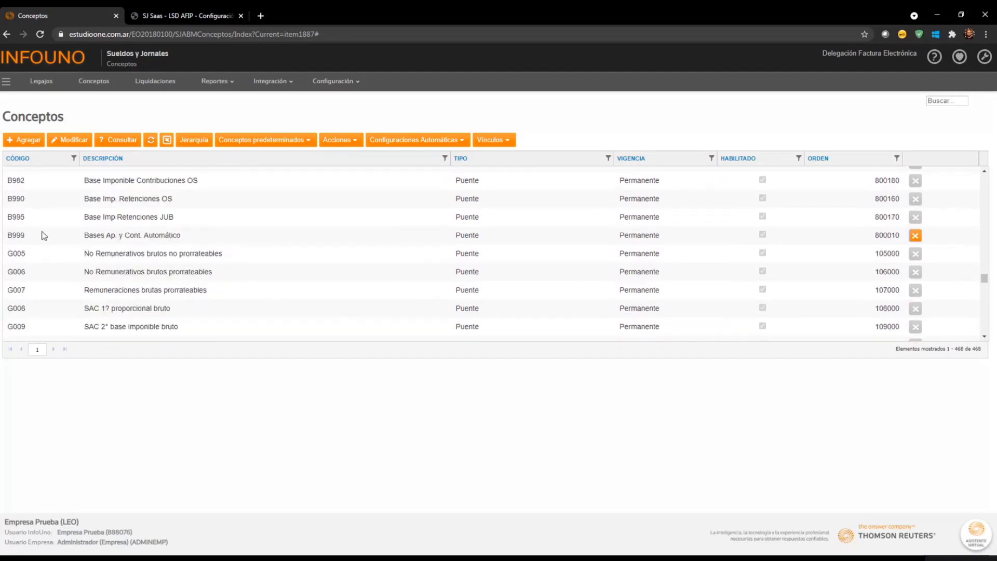
# - Select concept B999 Bases Ap. y Cont. Automático and check its Orden value
pyautogui.click(171, 237)
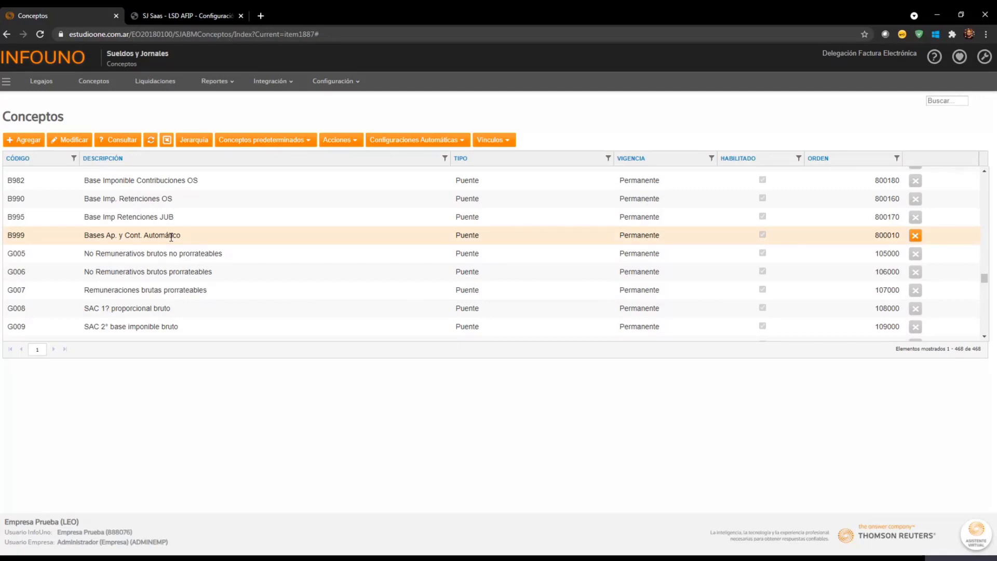
pyautogui.click(883, 237)
pyautogui.moveTo(875, 235); pyautogui.dragTo(901, 235)
# - Review the Jornales and Mensuales concepts from the start of the list and locate the last earnings concept, 2810 GRATIFICACION
pyautogui.scroll(4, 270, 255)
pyautogui.scroll(15, 272, 258)
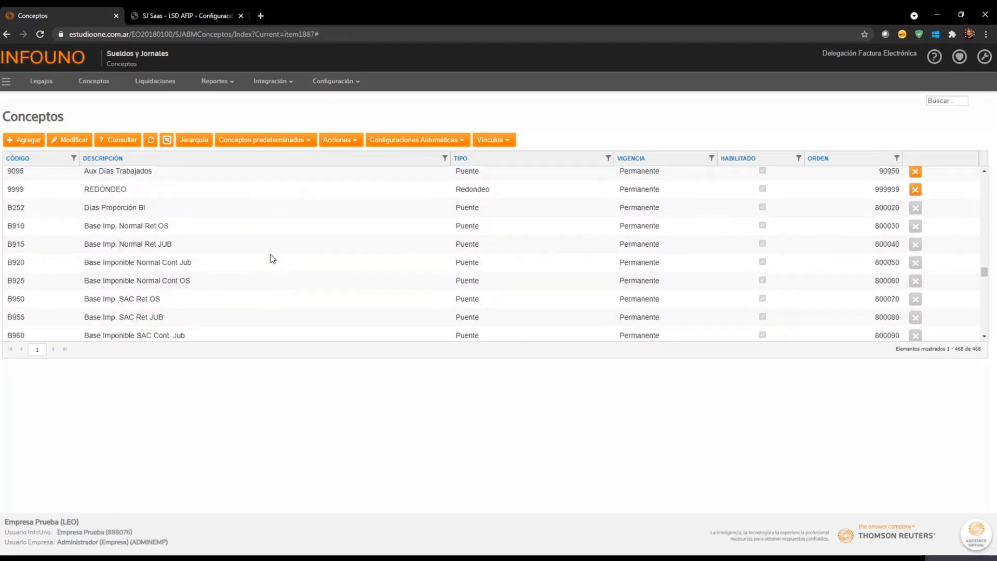
pyautogui.scroll(15, 273, 258)
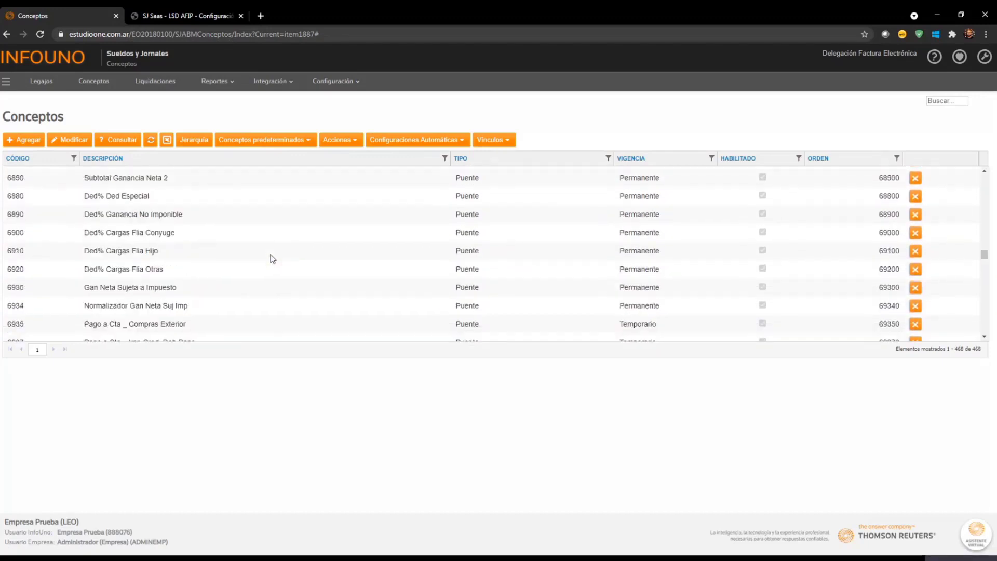
pyautogui.scroll(15, 272, 258)
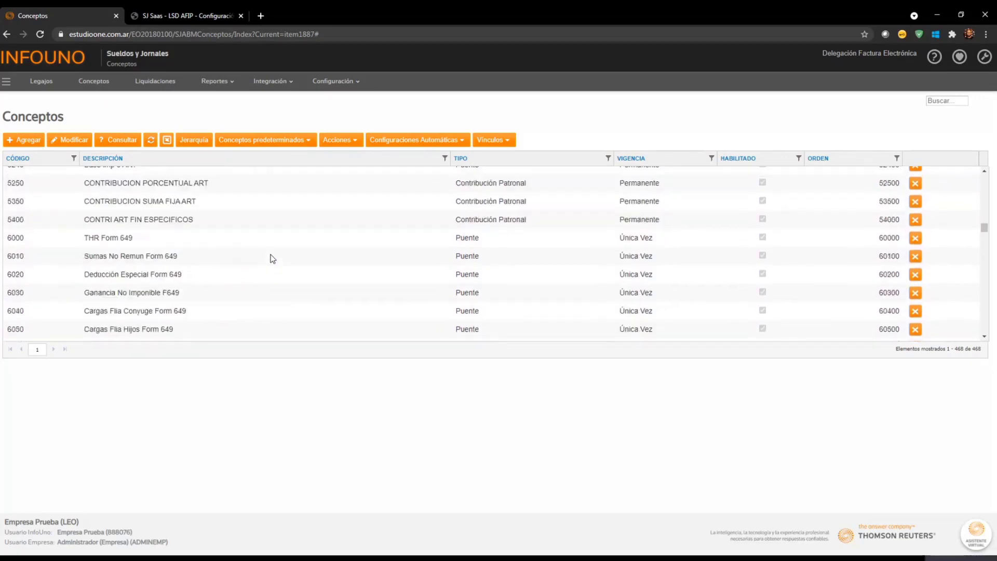
pyautogui.scroll(10, 272, 258)
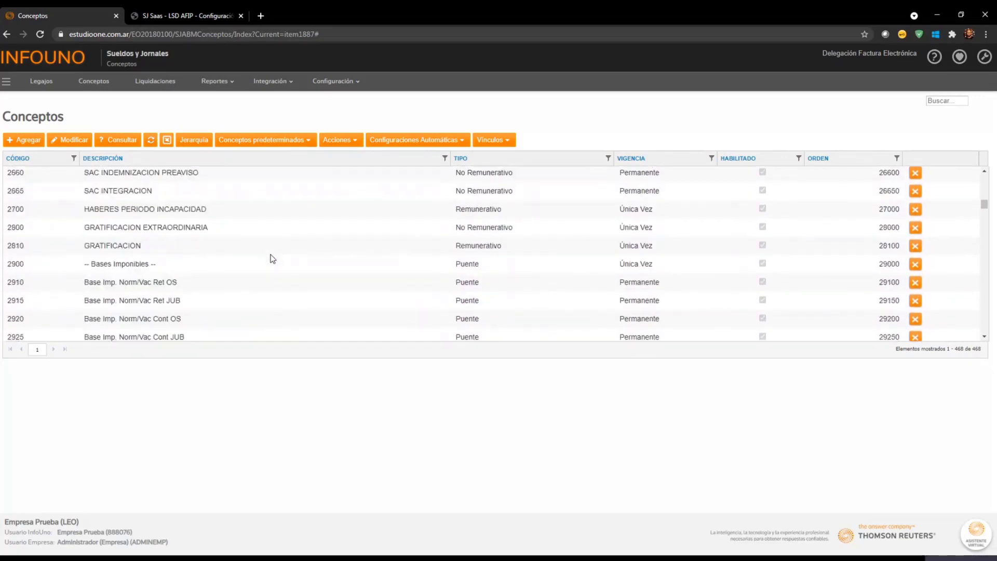
pyautogui.scroll(10, 270, 236)
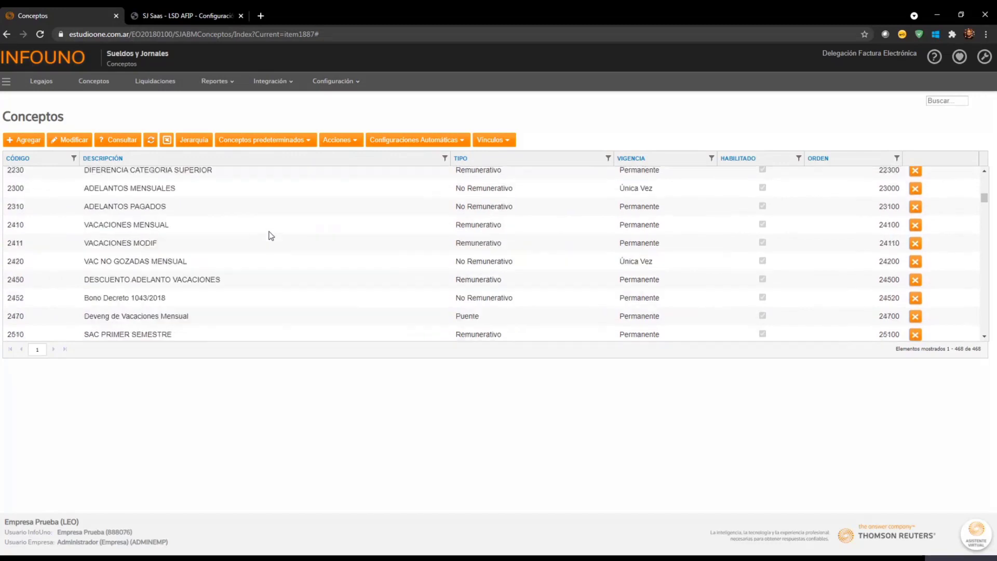
pyautogui.scroll(10, 270, 235)
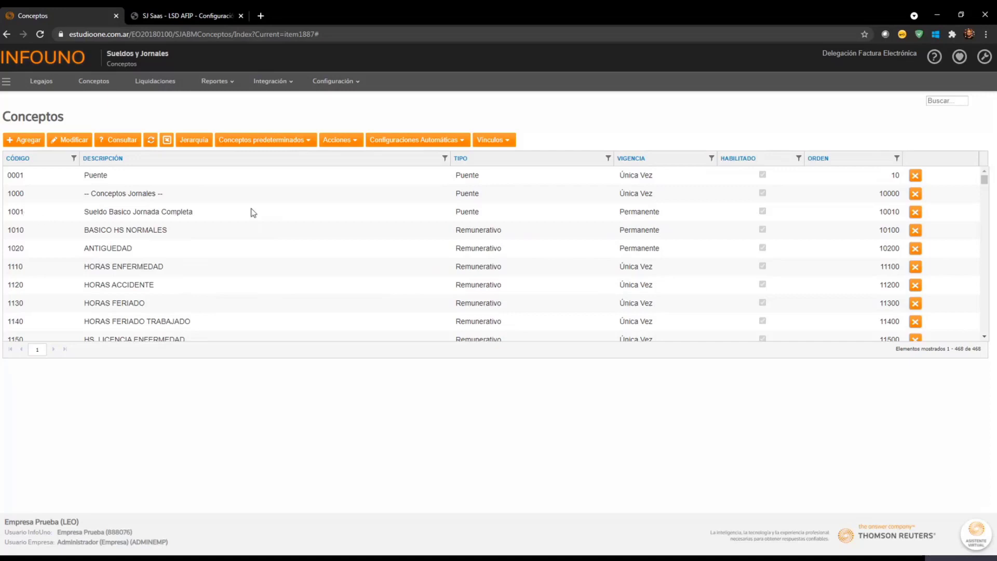
pyautogui.scroll(-1, 253, 212)
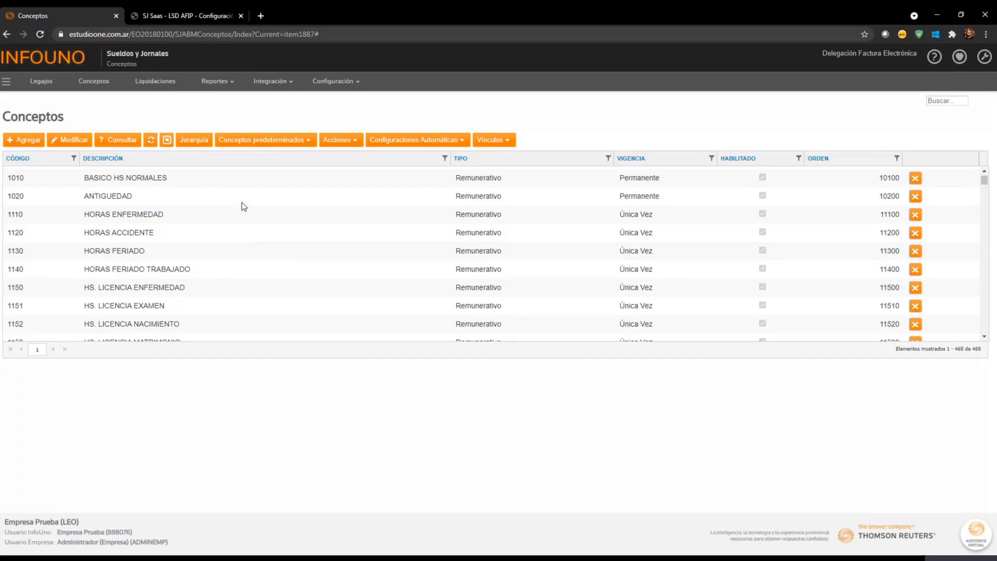
pyautogui.scroll(-9, 244, 206)
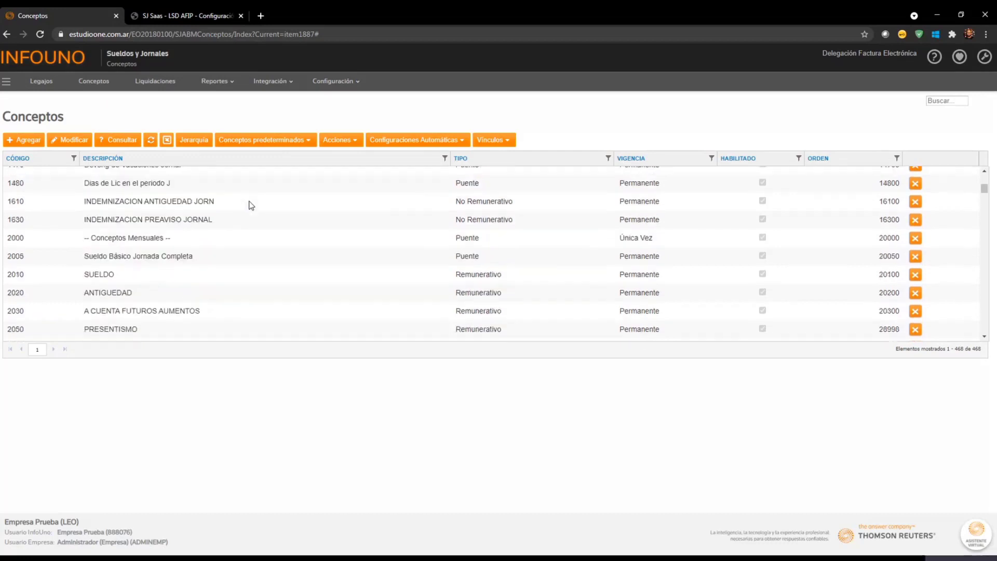
pyautogui.scroll(-1, 250, 204)
pyautogui.scroll(-1, 208, 223)
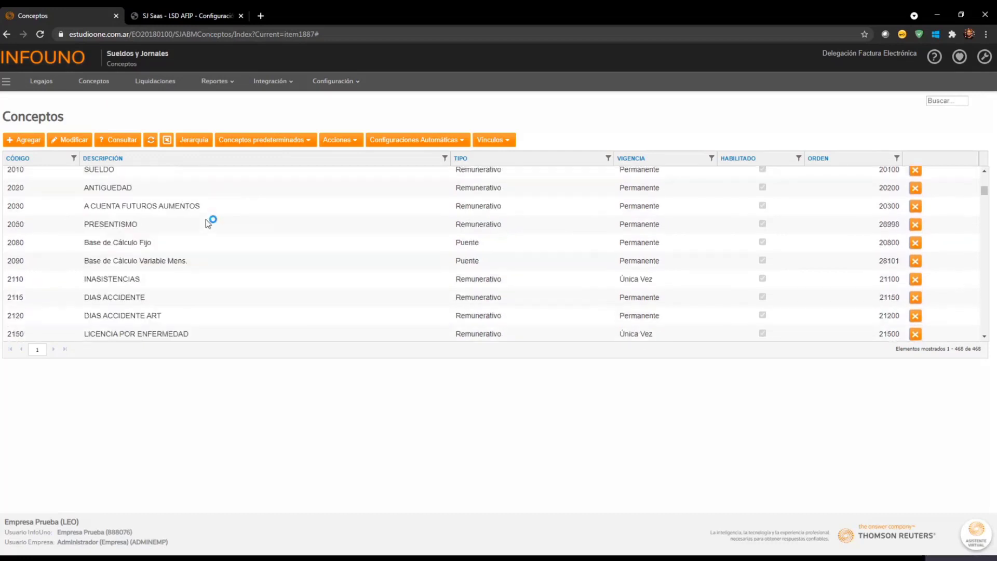
pyautogui.scroll(-8, 205, 219)
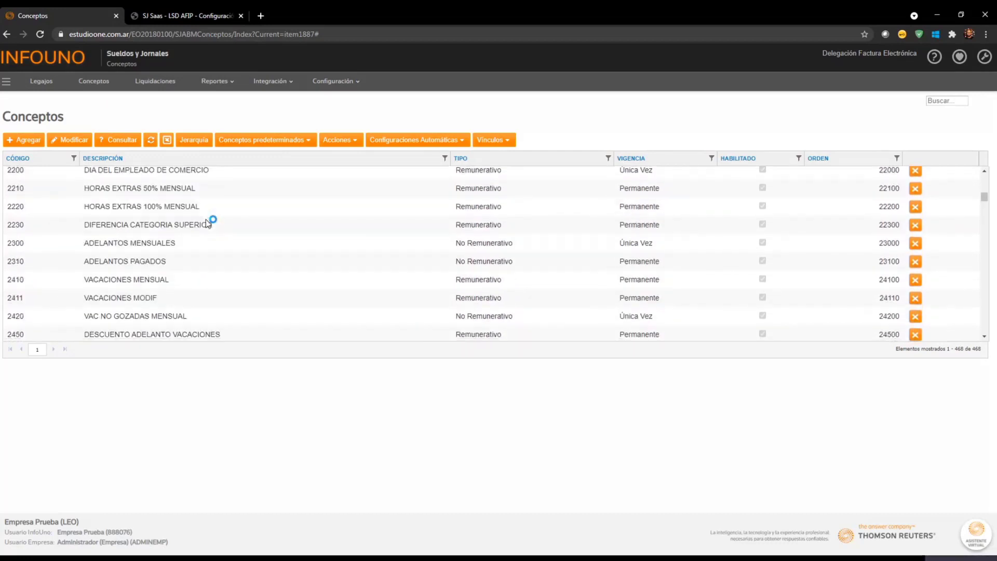
pyautogui.scroll(-7, 205, 219)
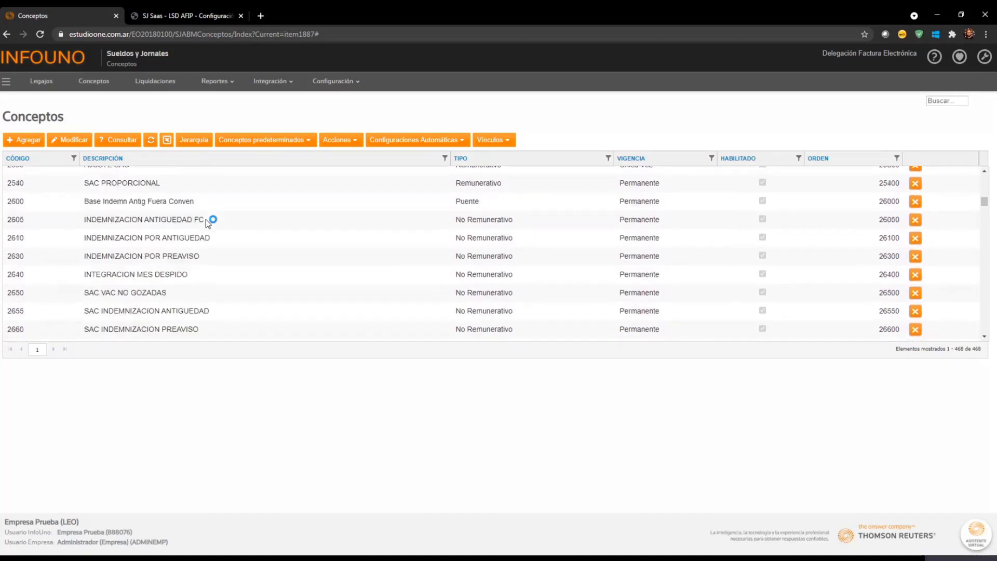
pyautogui.scroll(-5, 205, 219)
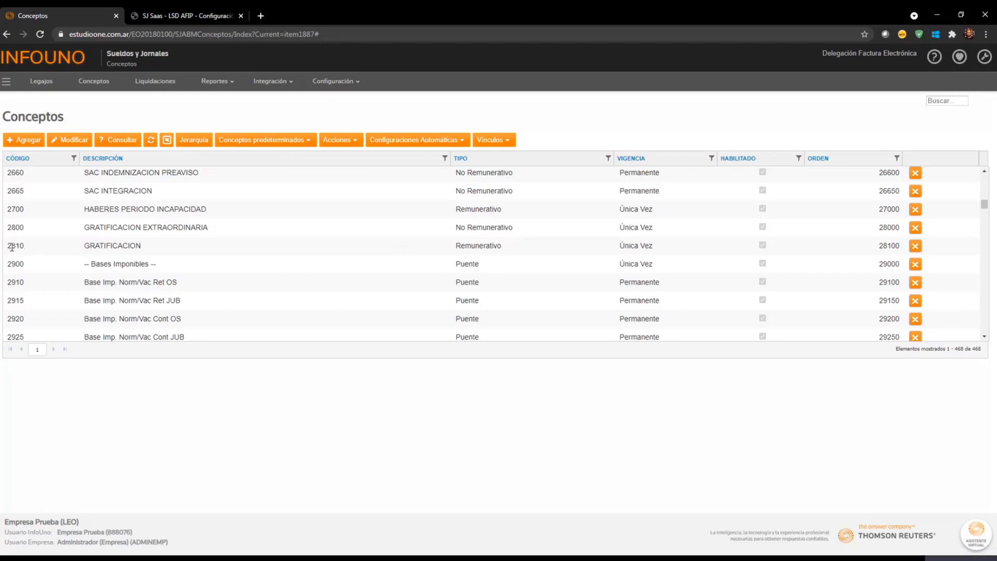
pyautogui.moveTo(7, 247); pyautogui.dragTo(25, 249)
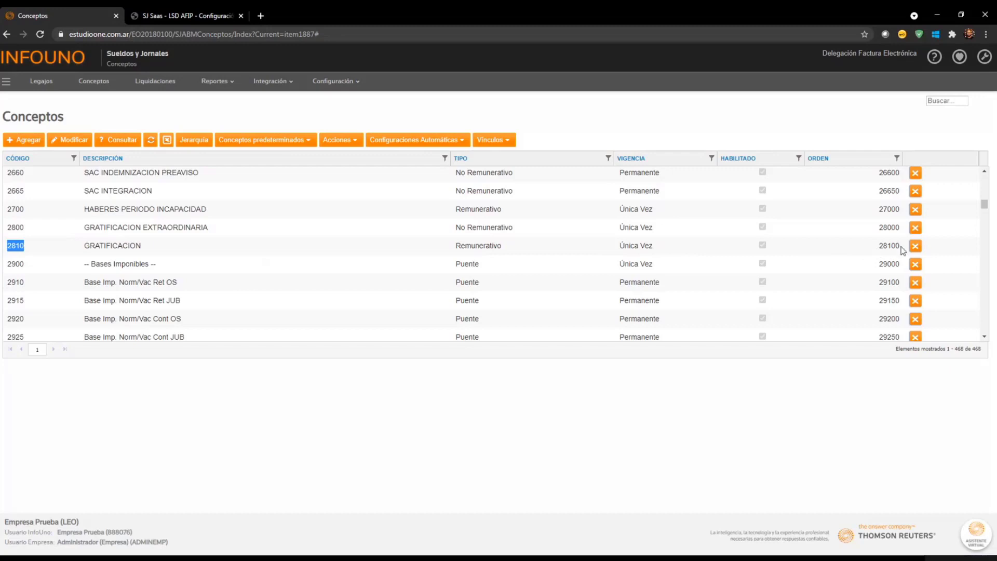
# - Review the base concepts after 2810 and check the Orden value of the first retention, 4010 JUBILACION
pyautogui.scroll(-1, 318, 249)
pyautogui.scroll(-6, 318, 249)
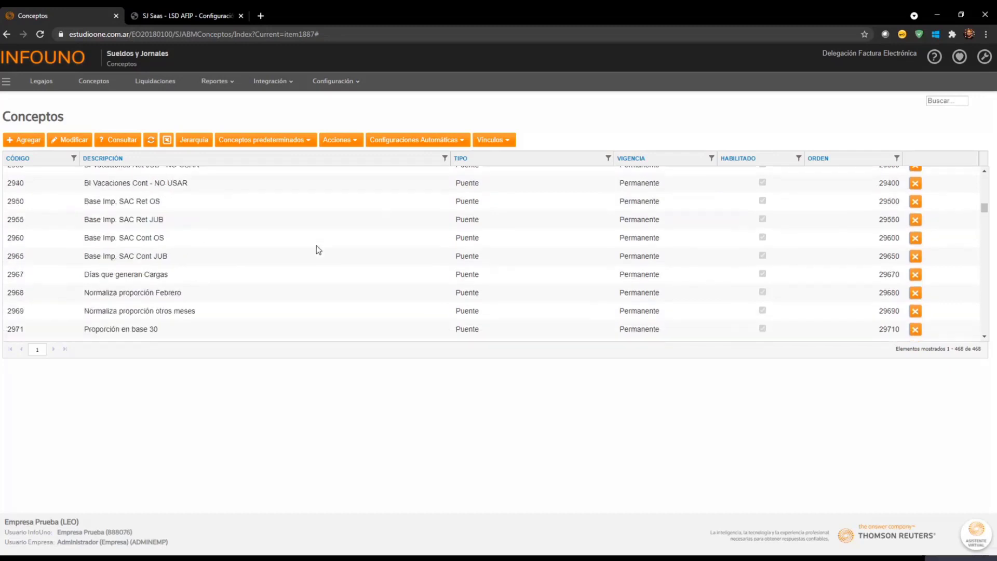
pyautogui.scroll(6, 316, 246)
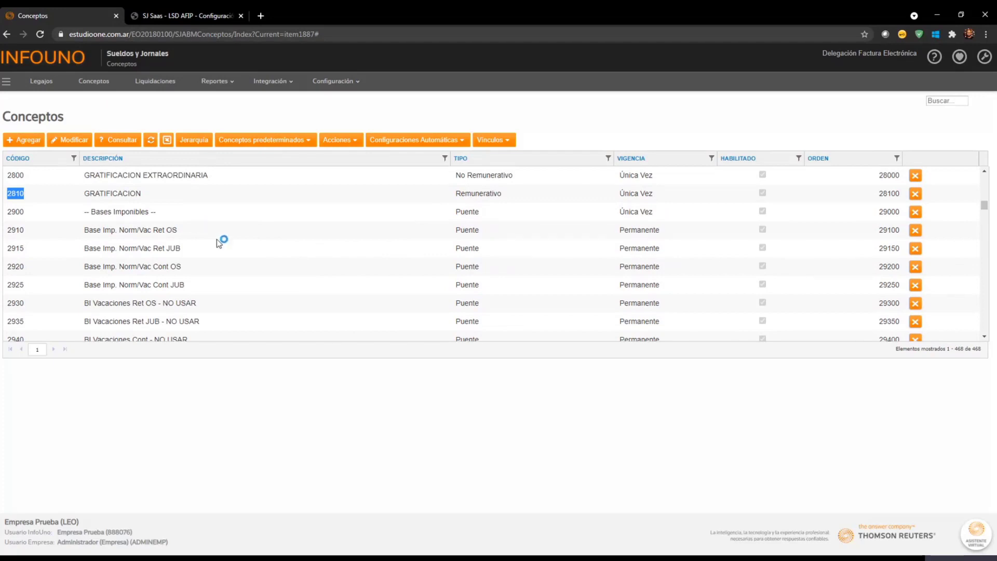
pyautogui.scroll(-2, 217, 239)
pyautogui.scroll(-8, 216, 239)
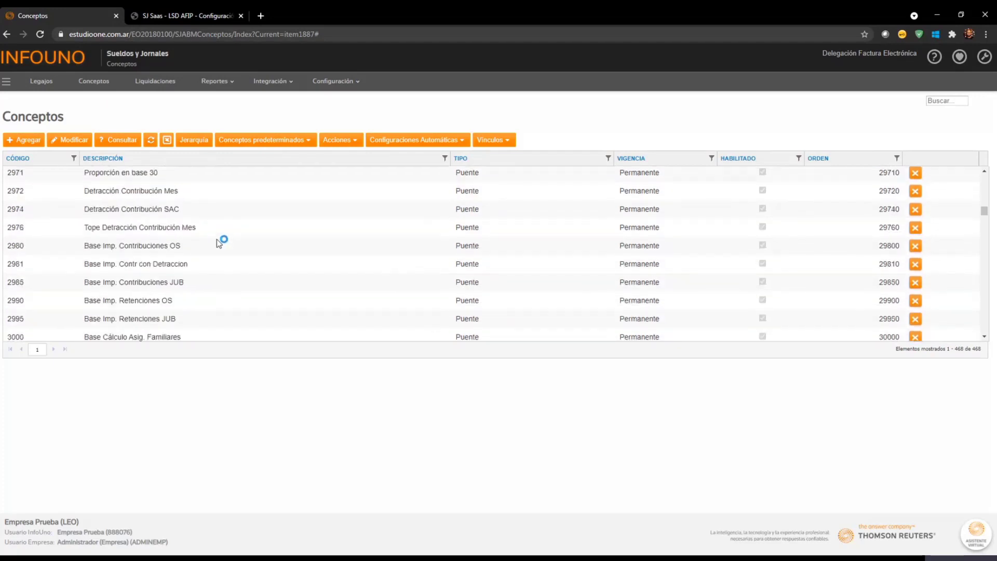
pyautogui.scroll(-5, 216, 239)
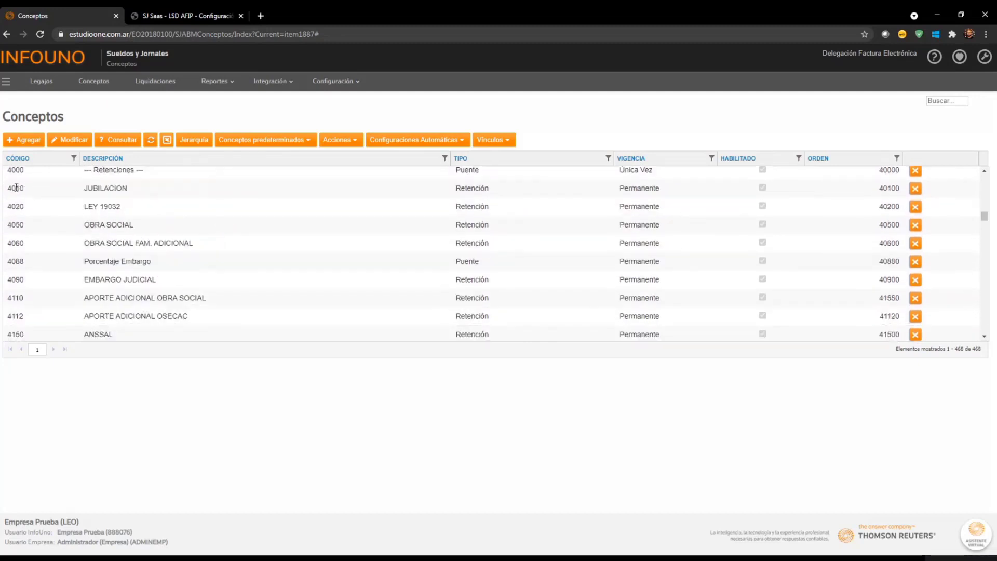
pyautogui.moveTo(7, 188); pyautogui.dragTo(29, 193)
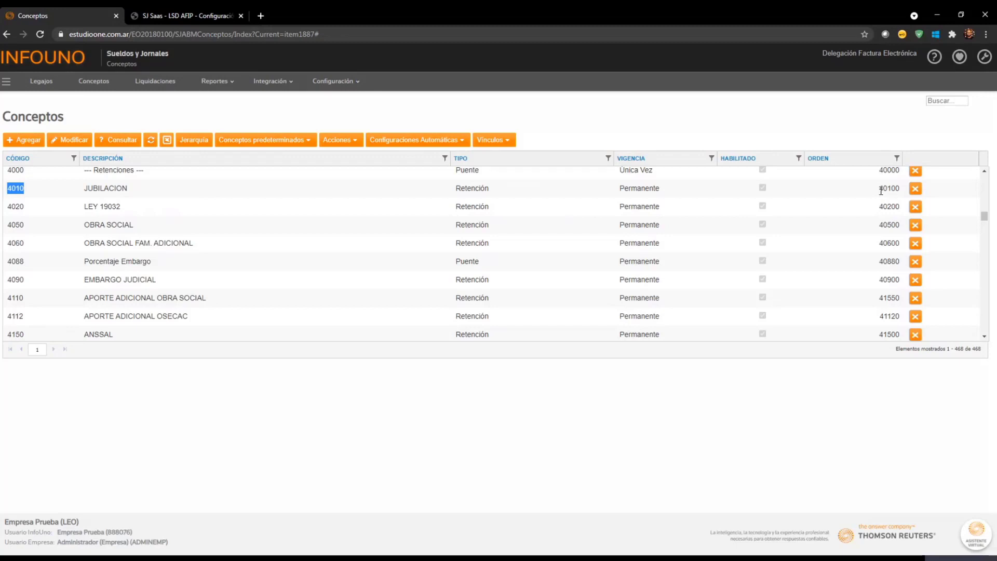
pyautogui.moveTo(879, 188); pyautogui.dragTo(901, 190)
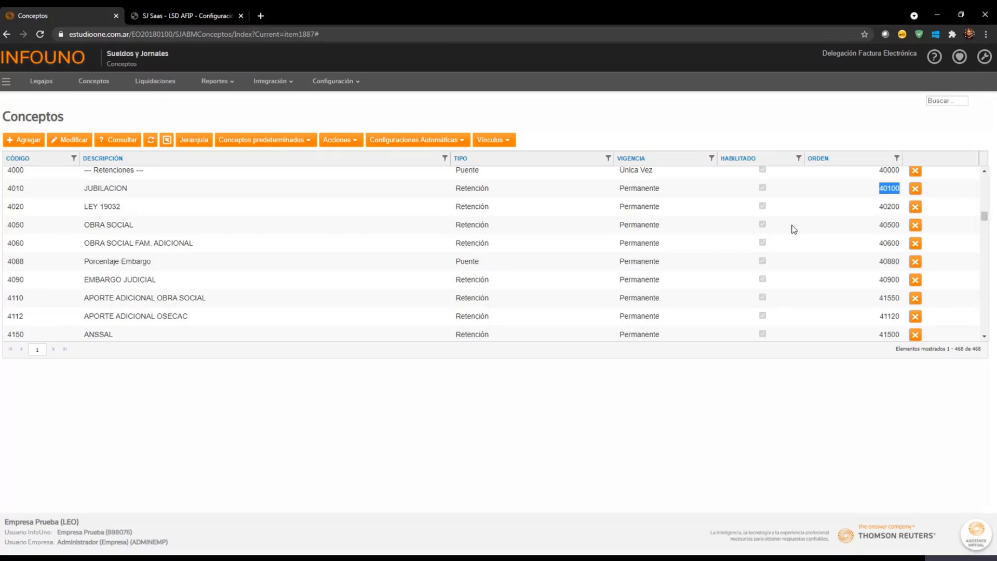
# - Compare the Orden values of concept 2810 GRATIFICACION and retention concept 4010 JUBILACION
pyautogui.scroll(2, 794, 229)
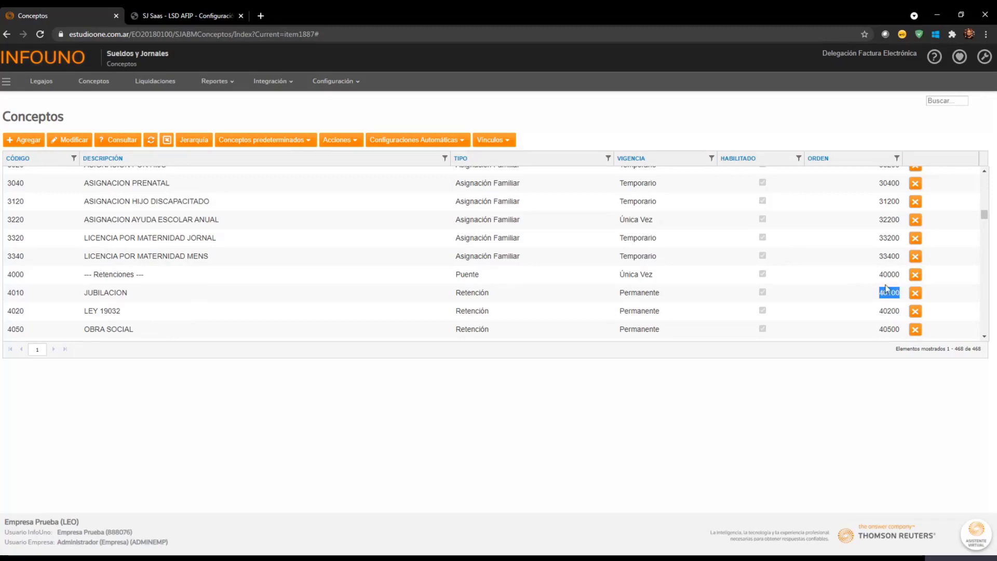
pyautogui.scroll(10, 886, 289)
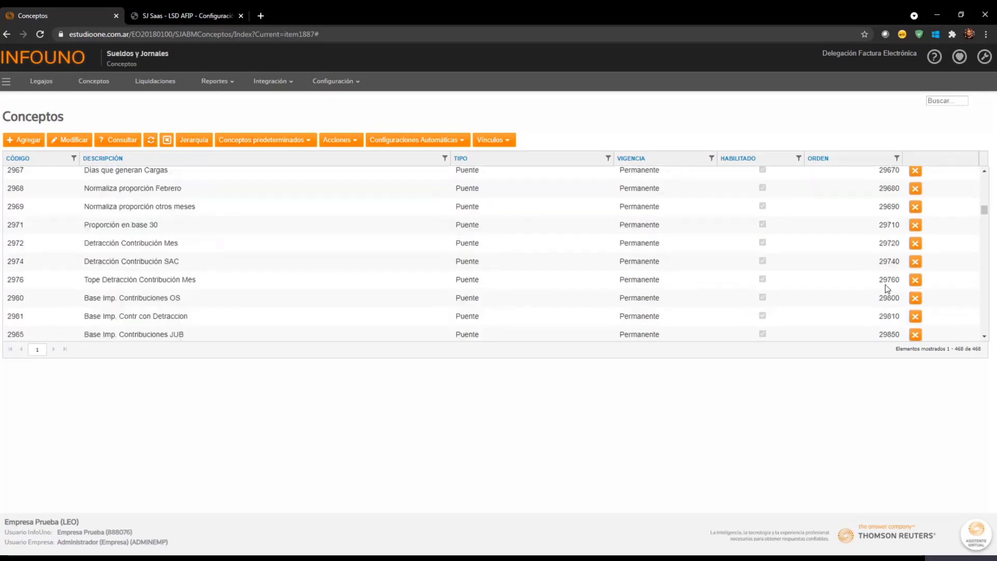
pyautogui.scroll(1, 886, 289)
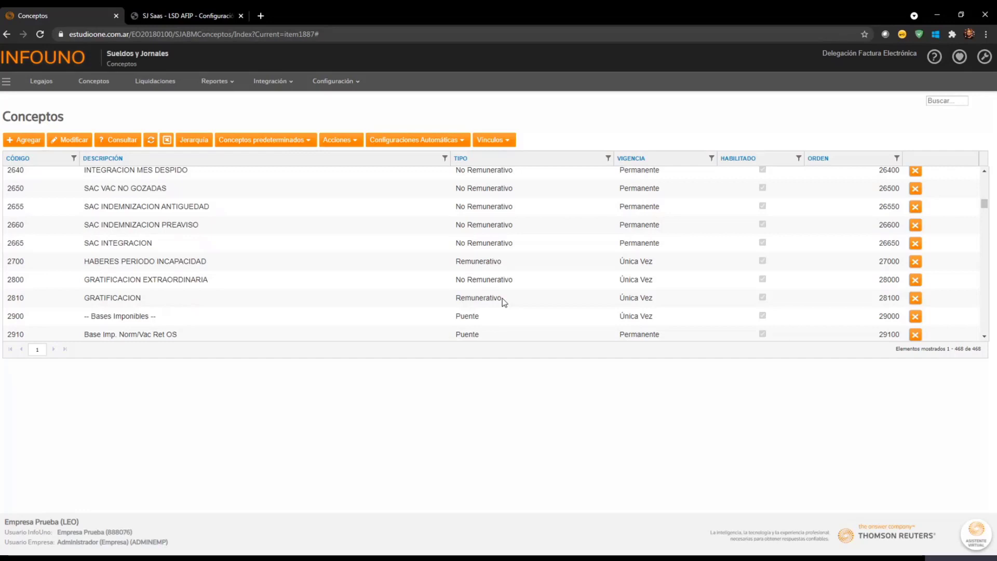
pyautogui.scroll(-1, 541, 285)
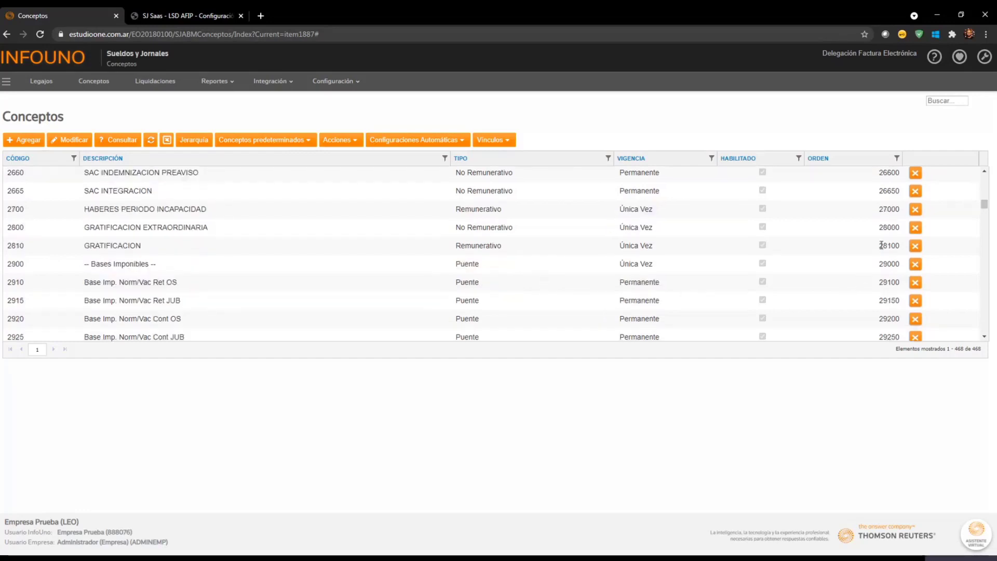
pyautogui.moveTo(880, 245); pyautogui.dragTo(901, 245)
pyautogui.scroll(-10, 877, 258)
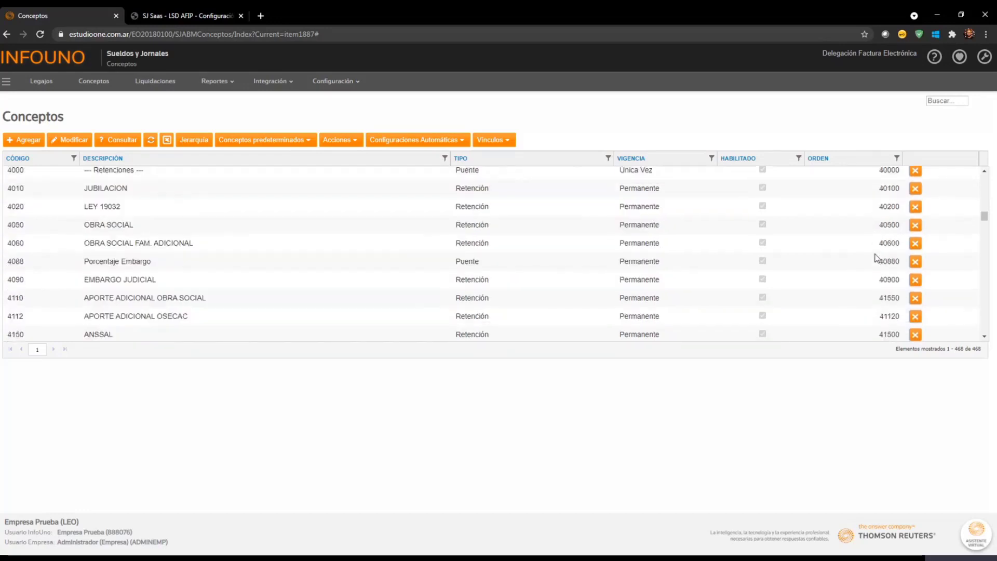
pyautogui.scroll(1, 876, 258)
pyautogui.moveTo(878, 240); pyautogui.dragTo(901, 240)
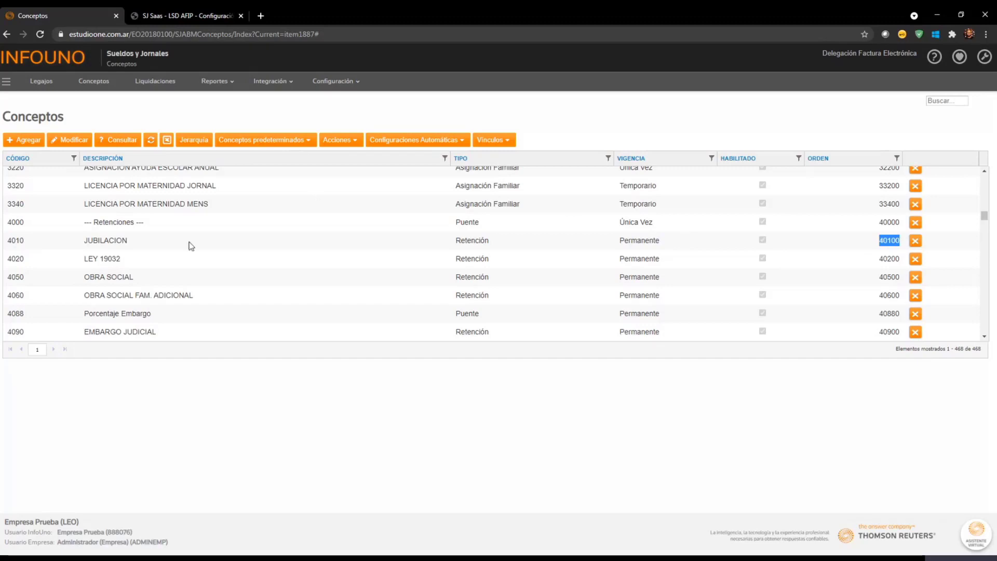
# - Set the Orden of concept B999 Bases Ap. y Cont. Automático to 35000 and save the concept
pyautogui.scroll(-10, 269, 238)
pyautogui.scroll(-10, 270, 238)
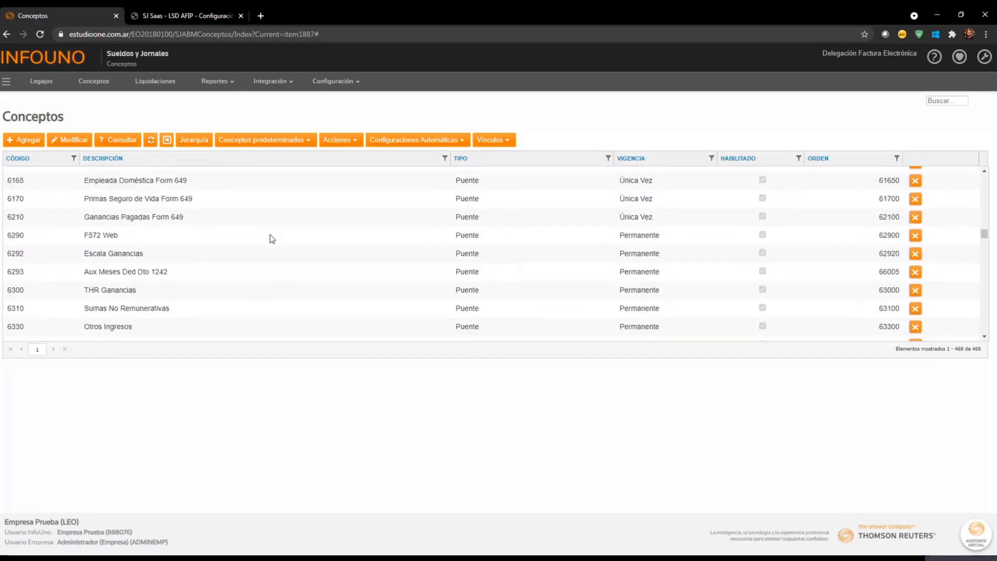
pyautogui.scroll(-10, 270, 238)
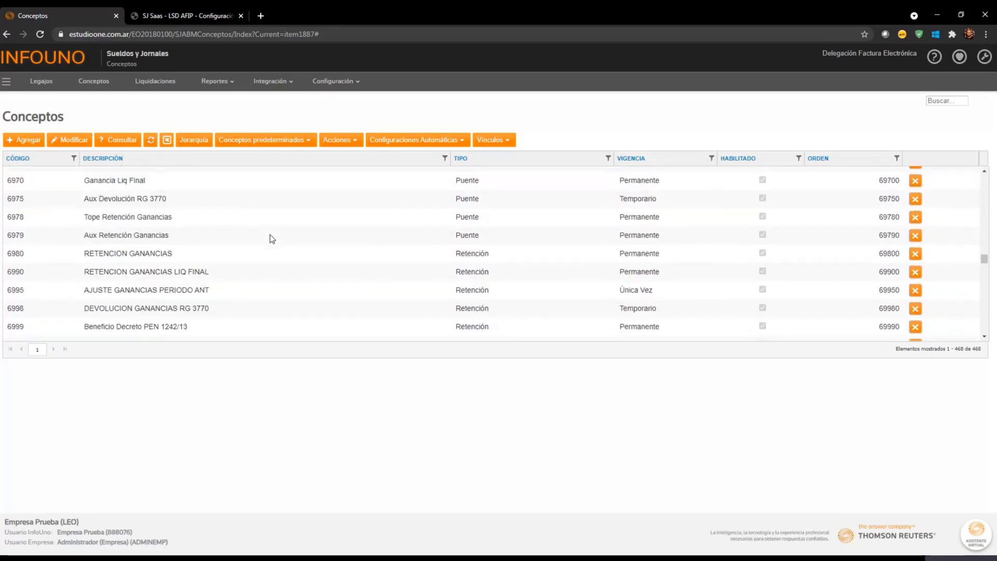
pyautogui.scroll(-5, 269, 238)
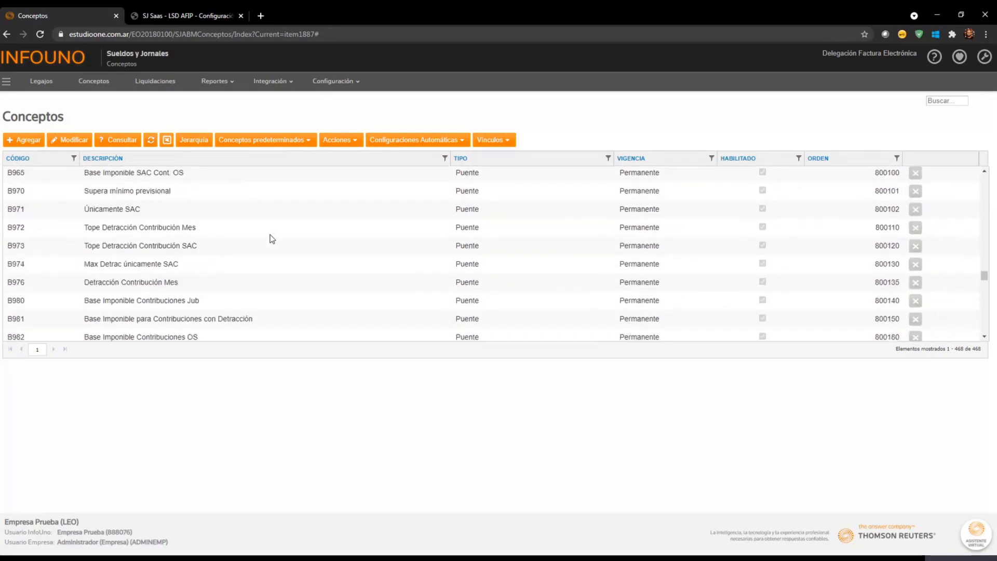
pyautogui.click(78, 140)
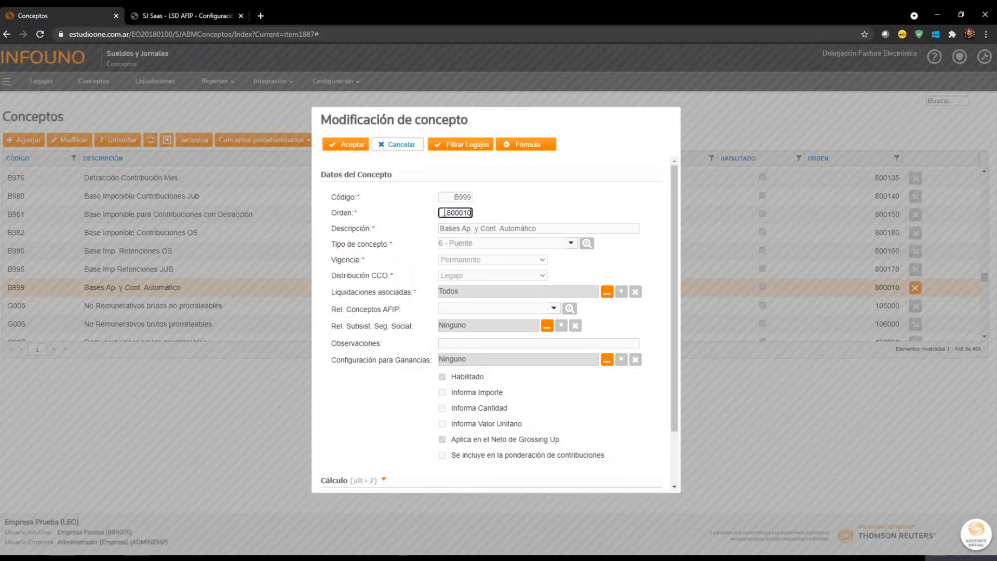
pyautogui.moveTo(444, 213); pyautogui.dragTo(479, 214)
pyautogui.write('35000')
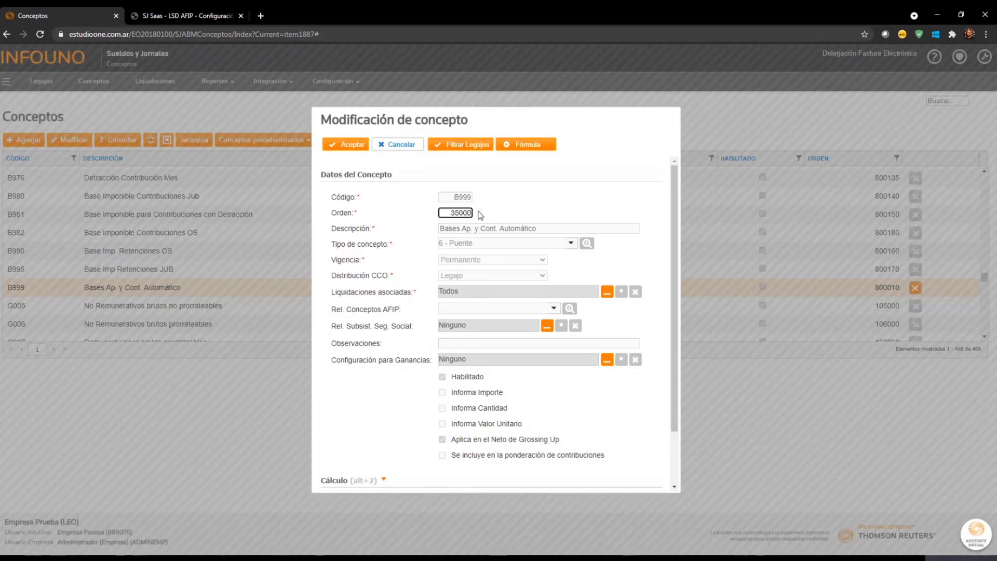
pyautogui.click(357, 152)
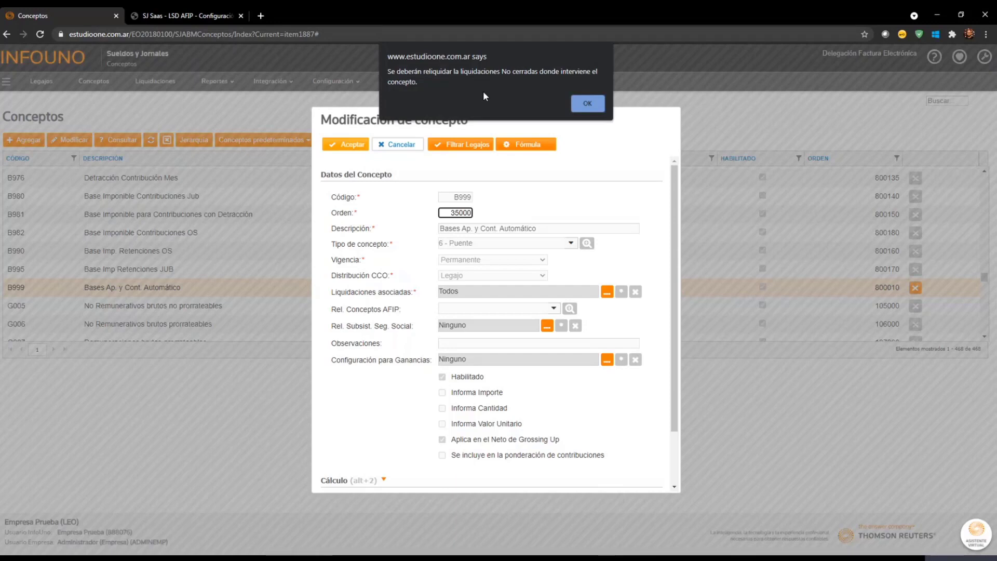
pyautogui.click(587, 104)
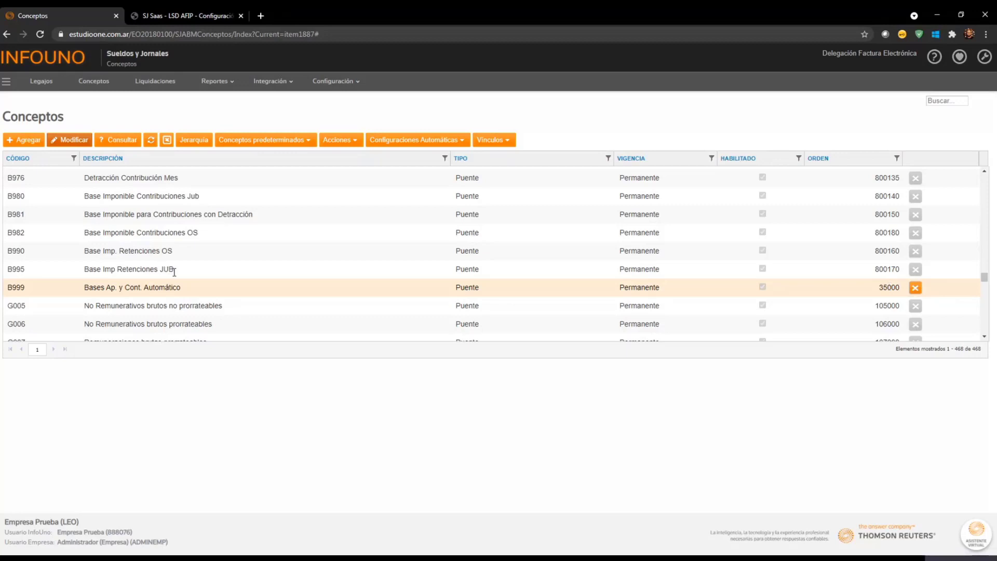
# - Open retention concept 4010 JUBILACION for modification and bring up its formula
pyautogui.scroll(5, 180, 272)
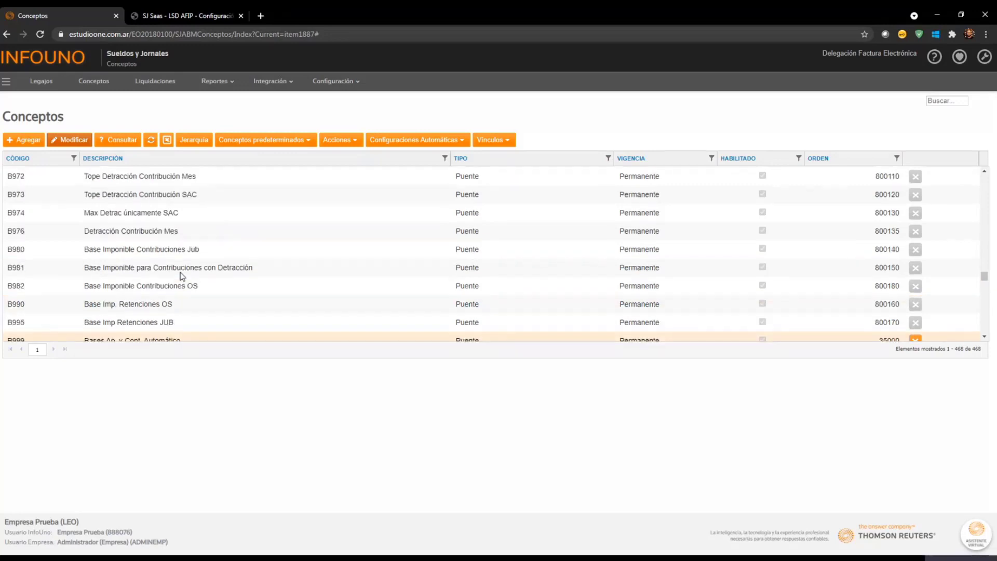
pyautogui.scroll(10, 180, 273)
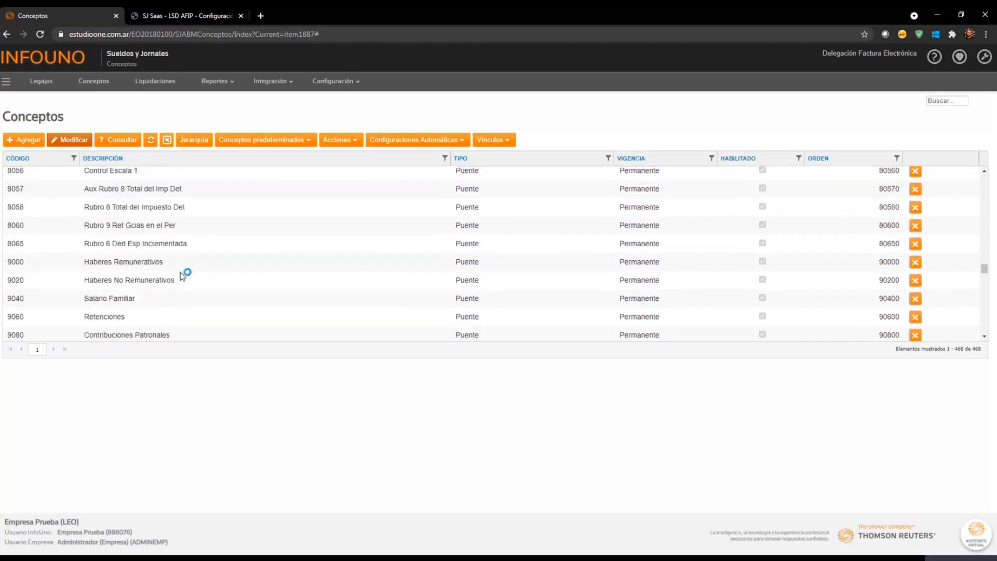
pyautogui.scroll(10, 180, 272)
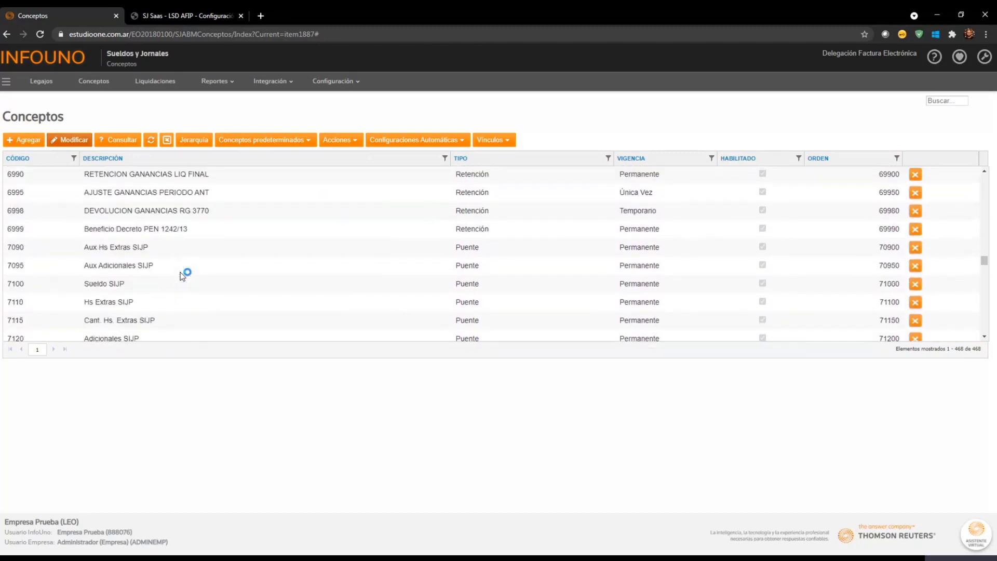
pyautogui.scroll(10, 183, 275)
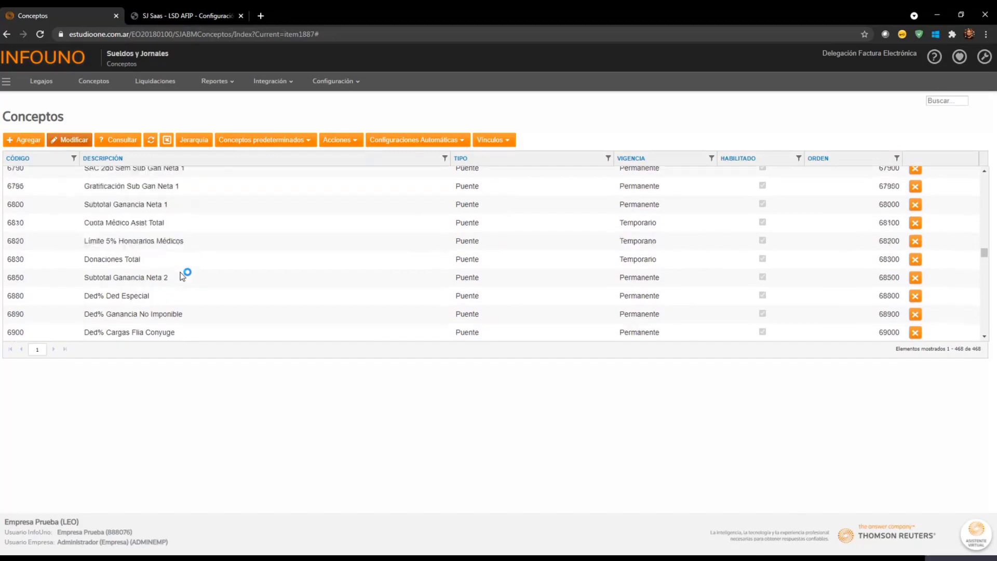
pyautogui.scroll(10, 183, 276)
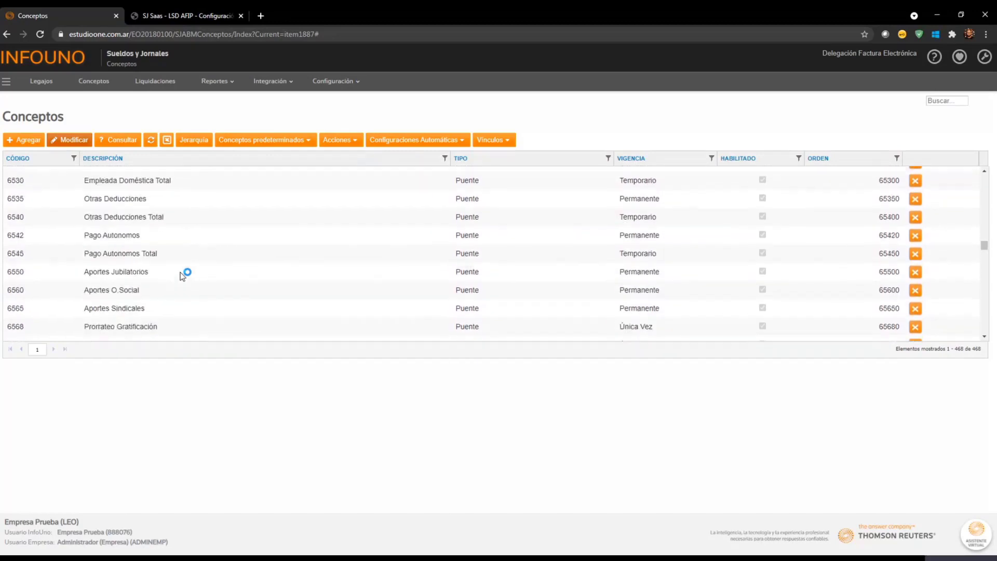
pyautogui.scroll(10, 183, 276)
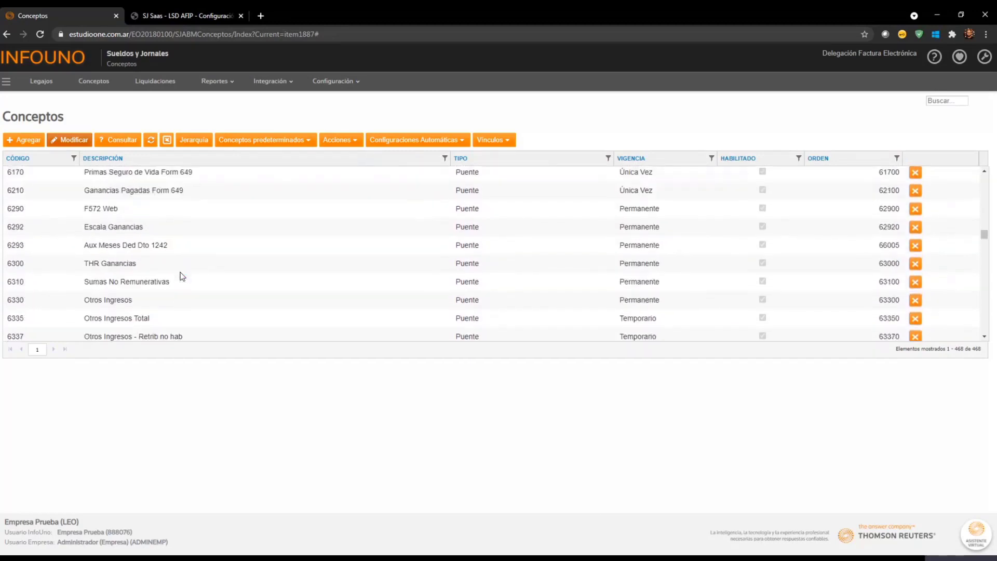
pyautogui.scroll(10, 179, 272)
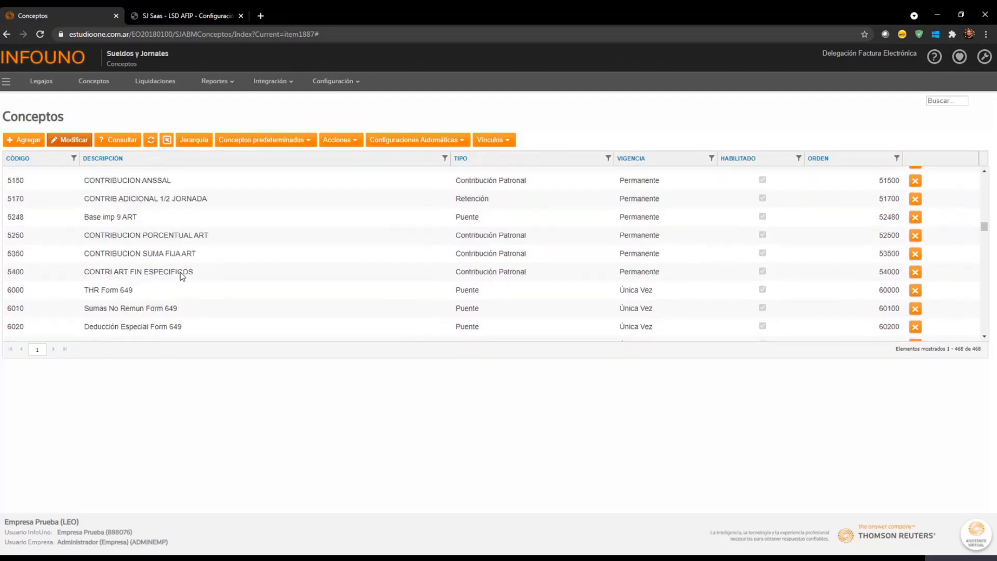
pyautogui.scroll(10, 180, 272)
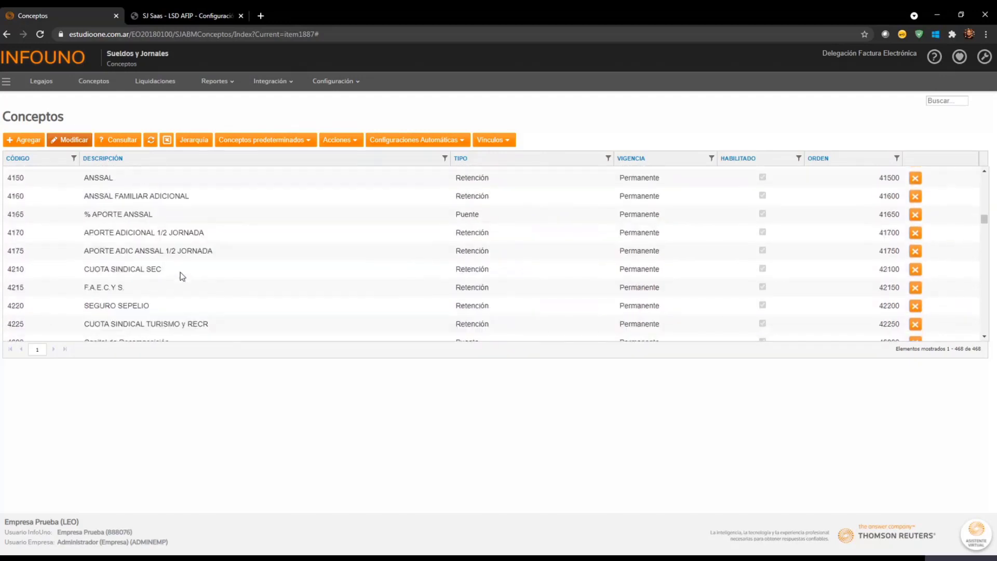
pyautogui.scroll(2, 179, 272)
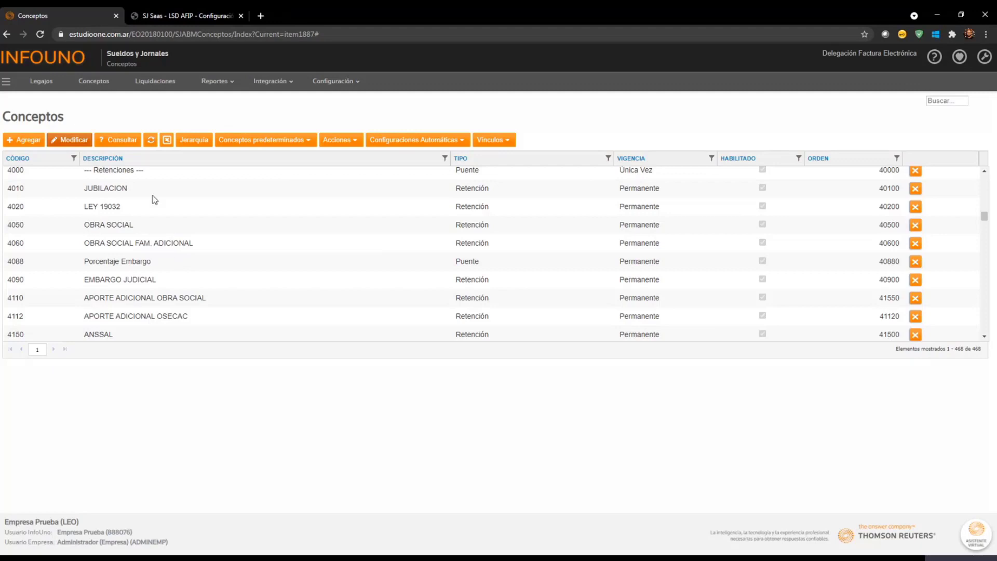
pyautogui.click(72, 192)
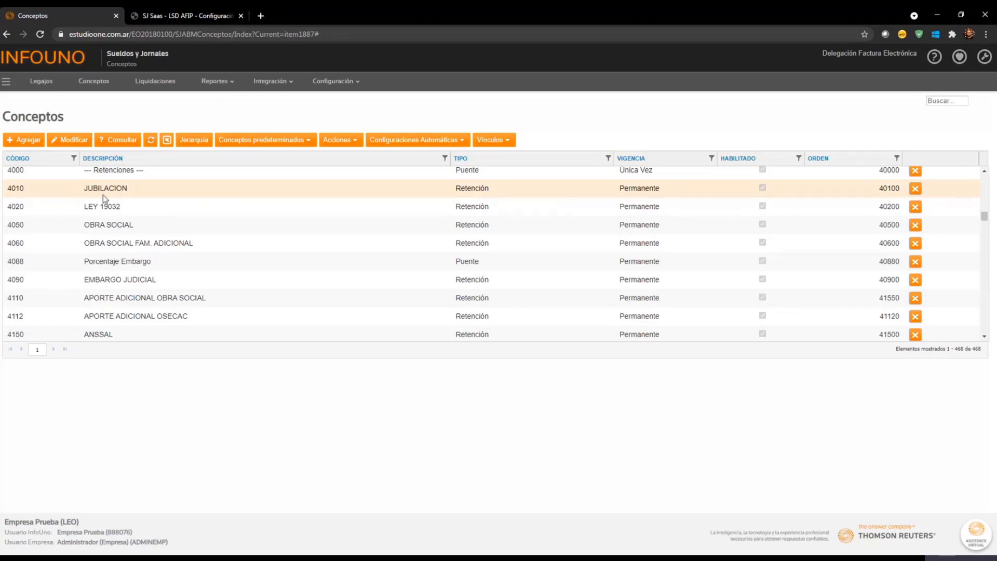
pyautogui.click(68, 141)
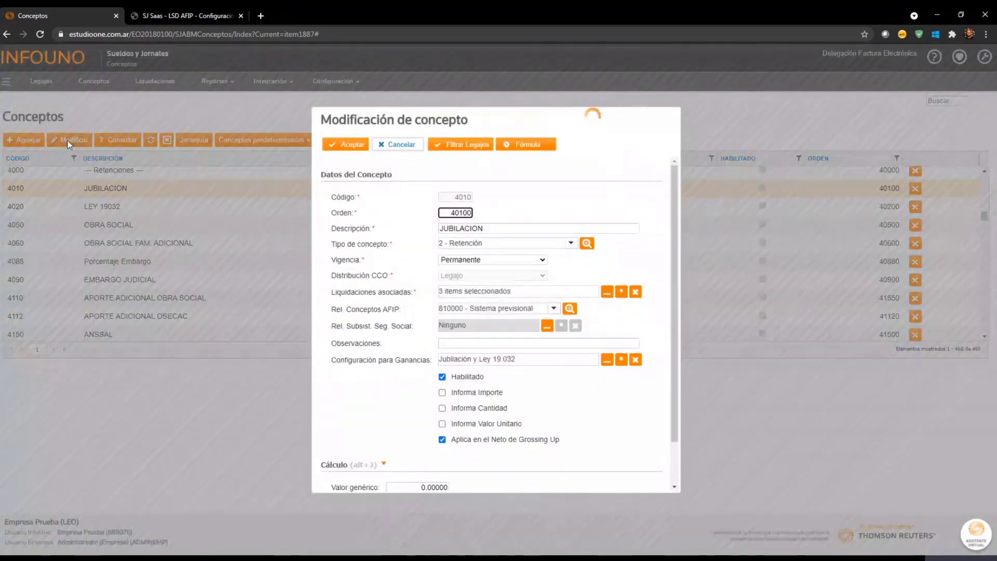
pyautogui.click(530, 150)
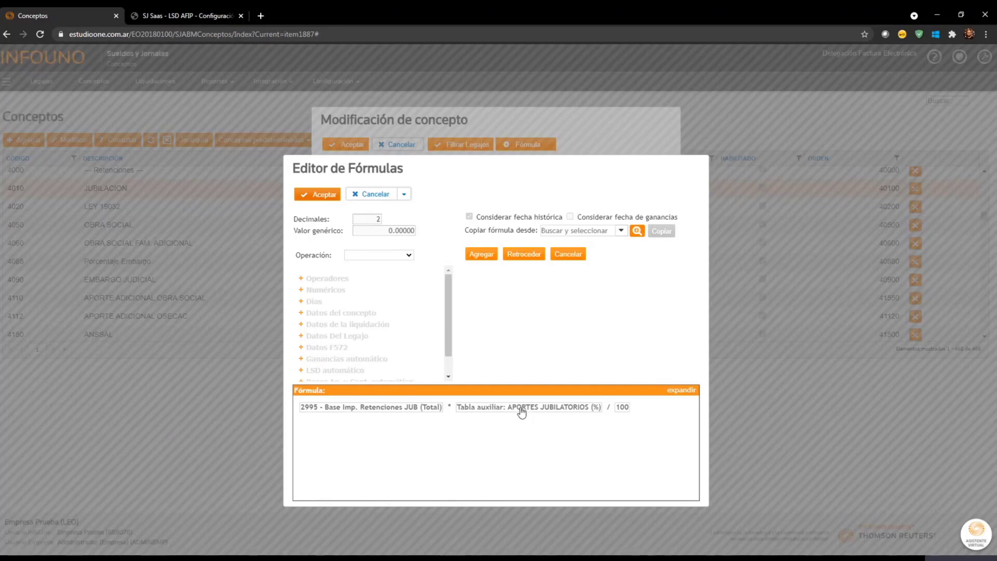
# - Replace base 2995 in the JUBILACION formula with B995 - Base Imp Retenciones JUB and save the formula and concept
pyautogui.click(369, 411)
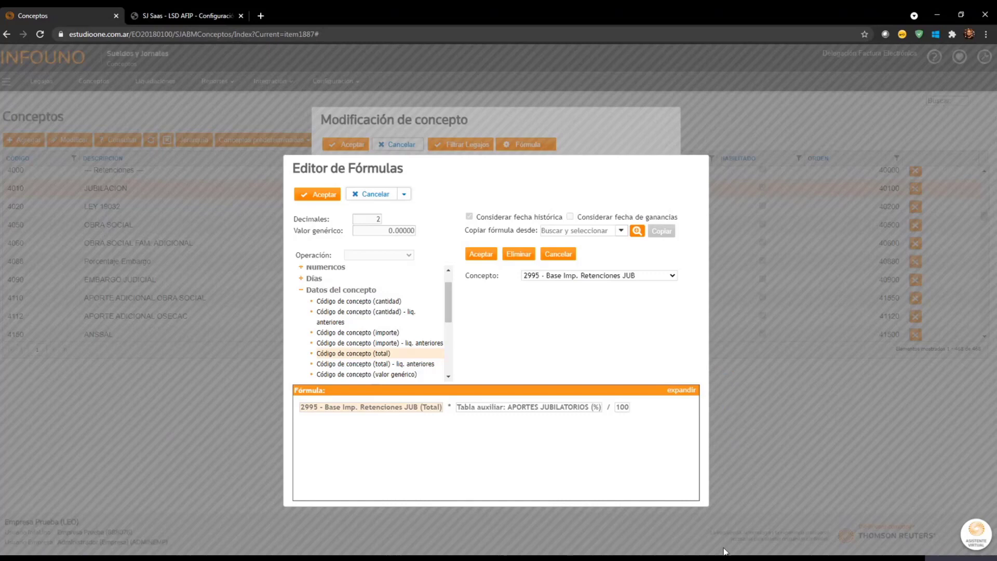
pyautogui.click(541, 530)
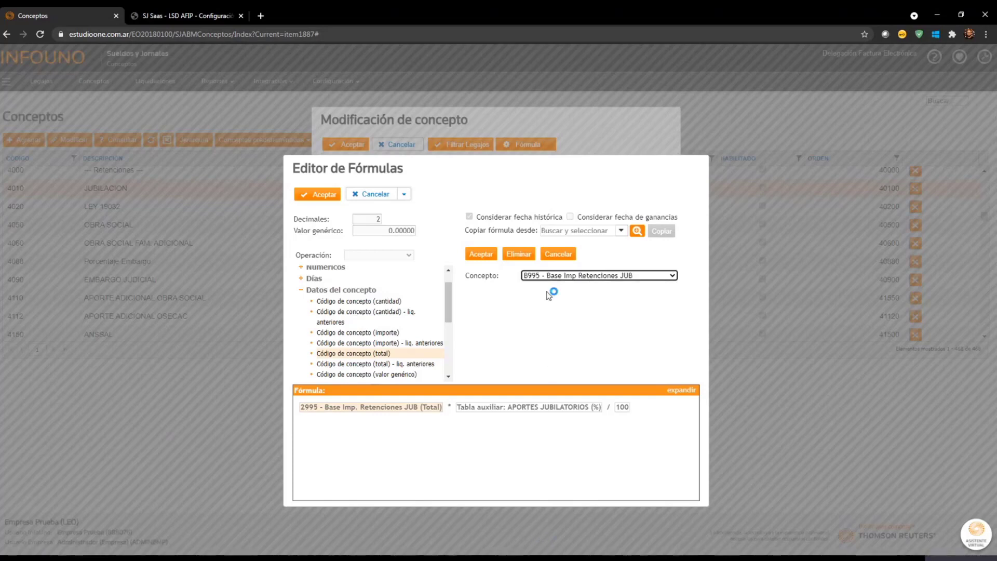
pyautogui.click(487, 254)
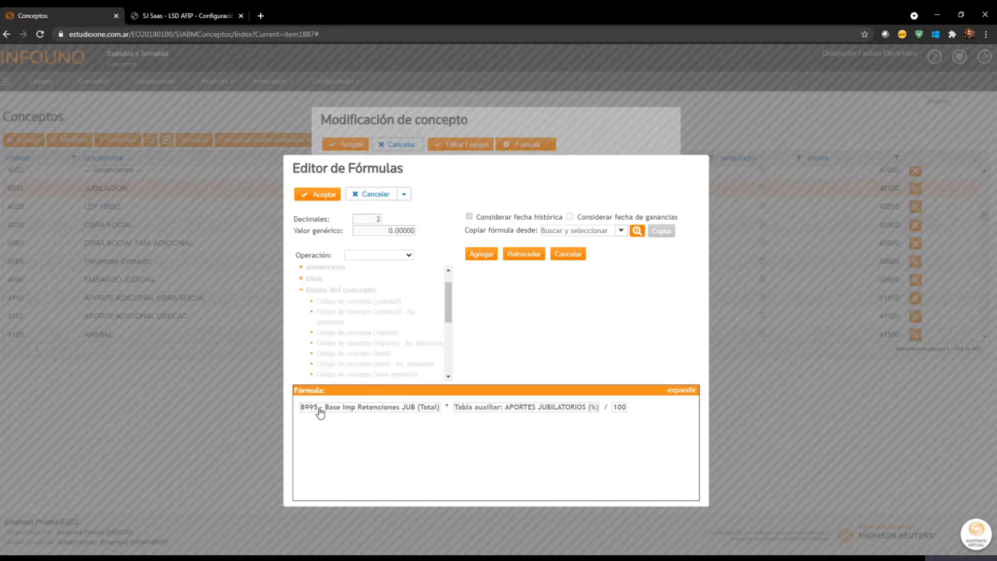
pyautogui.click(324, 199)
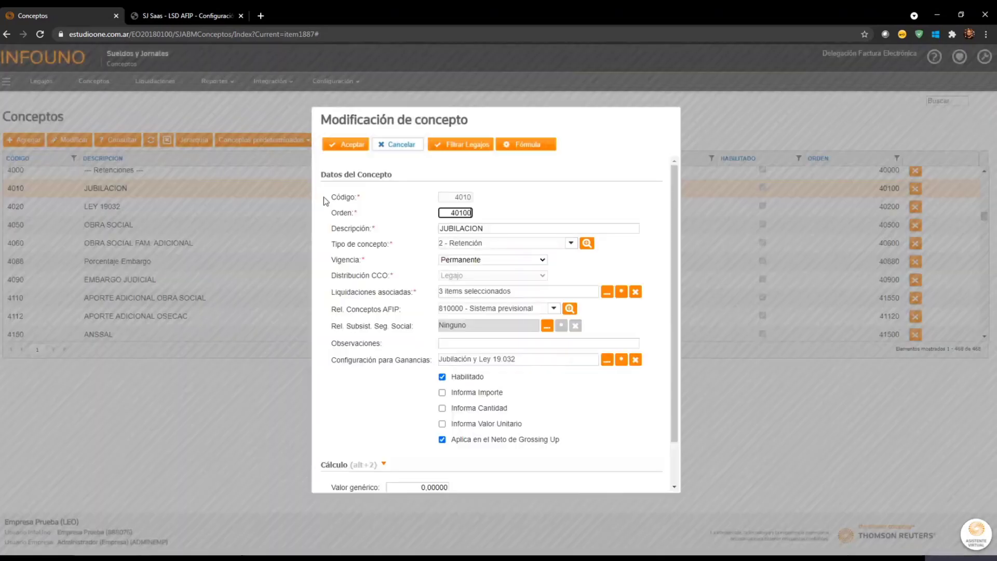
pyautogui.click(347, 147)
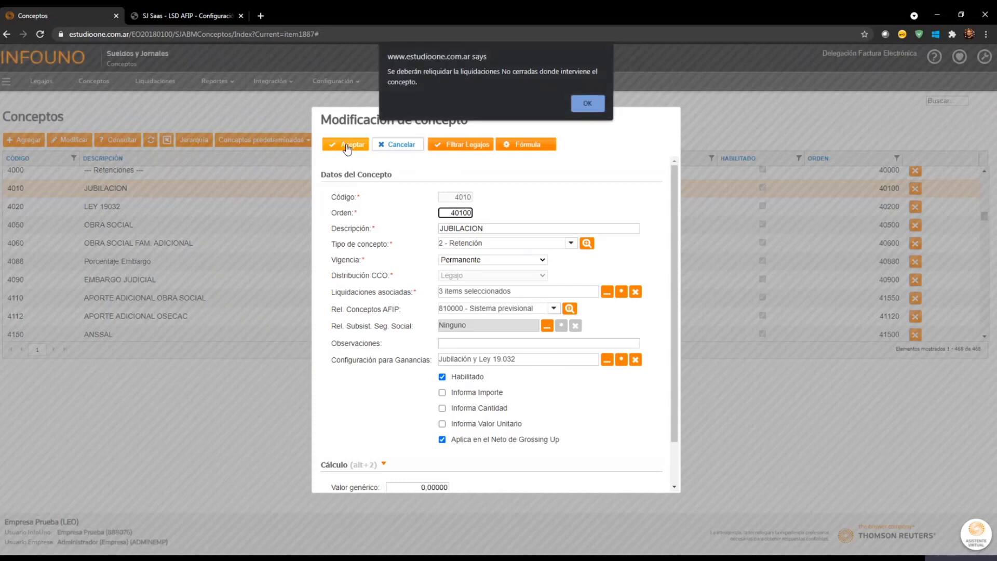
pyautogui.click(588, 103)
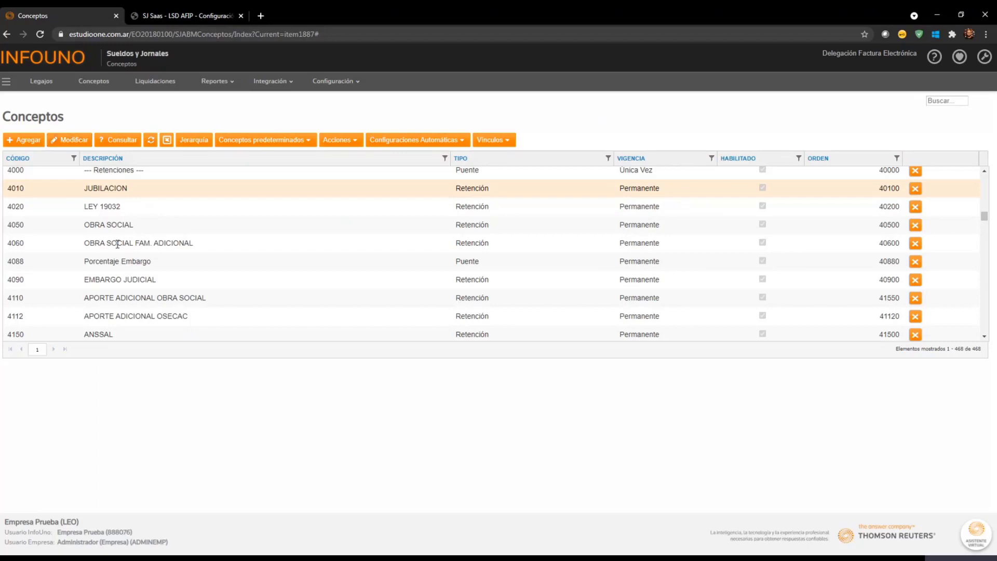
# - Consult the full formula of retention concept 4050 OBRA SOCIAL to check which base concepts it uses
pyautogui.click(121, 224)
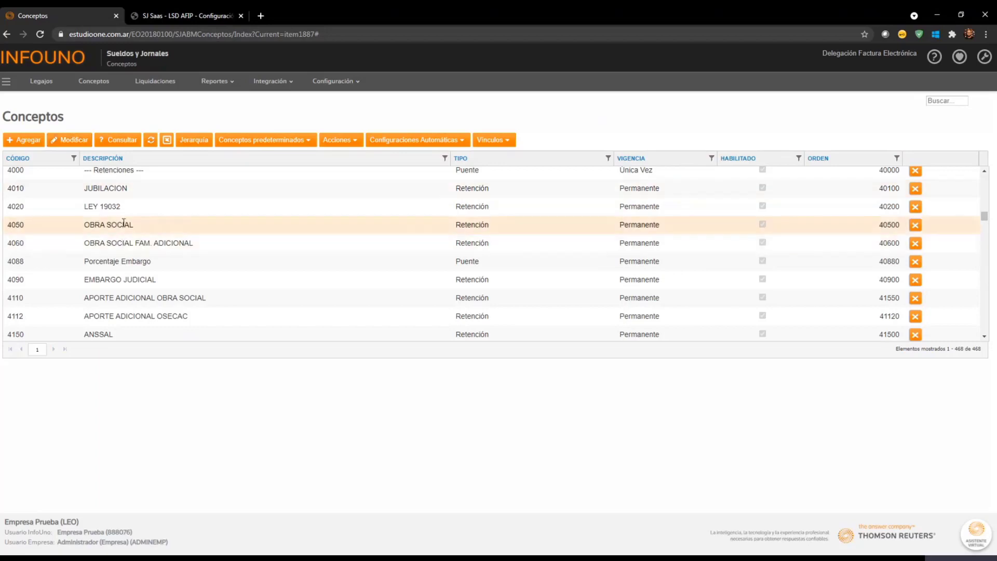
pyautogui.click(111, 142)
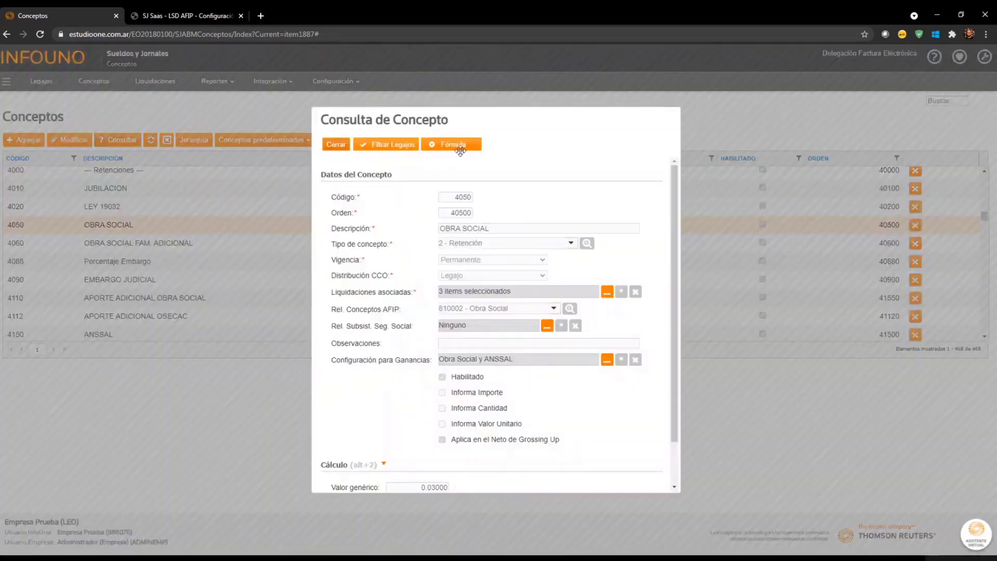
pyautogui.click(457, 145)
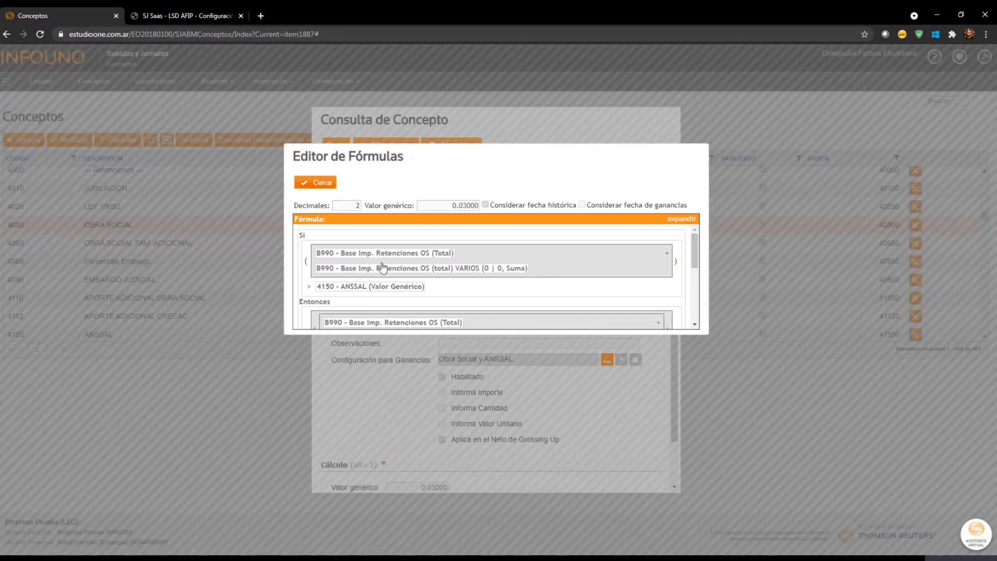
pyautogui.scroll(-1, 486, 283)
pyautogui.scroll(-1, 486, 283)
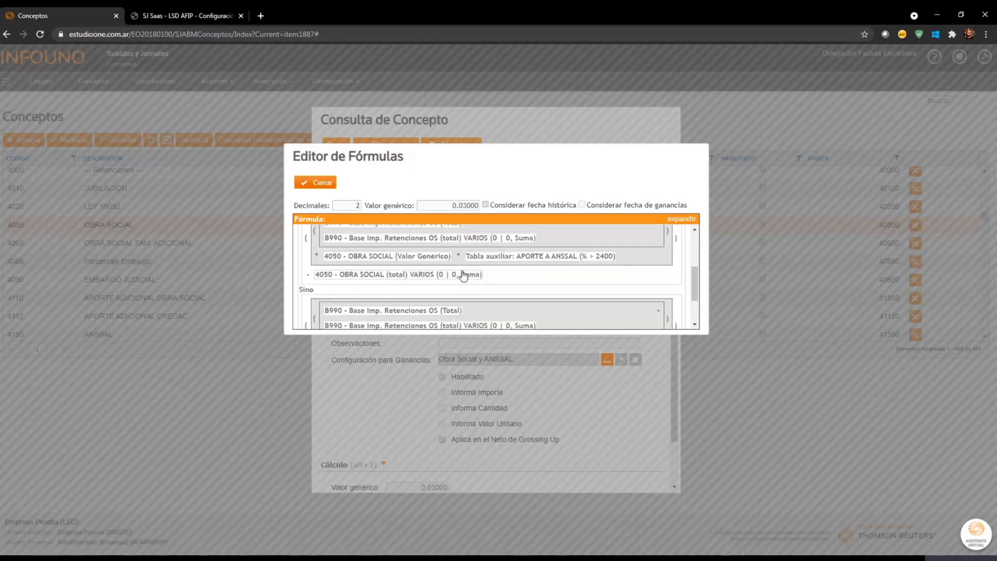
pyautogui.scroll(-1, 463, 276)
pyautogui.scroll(-1, 462, 274)
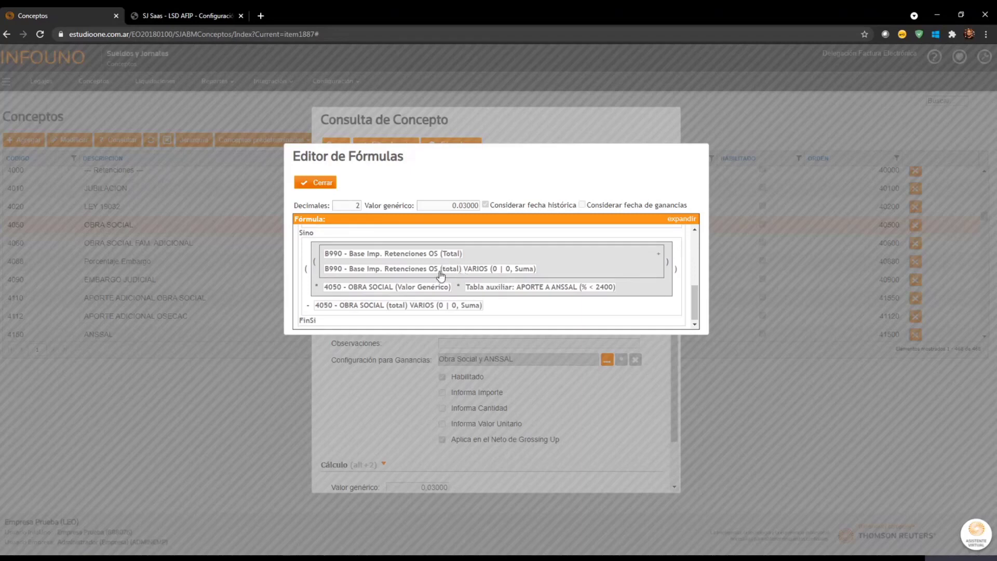
pyautogui.click(323, 183)
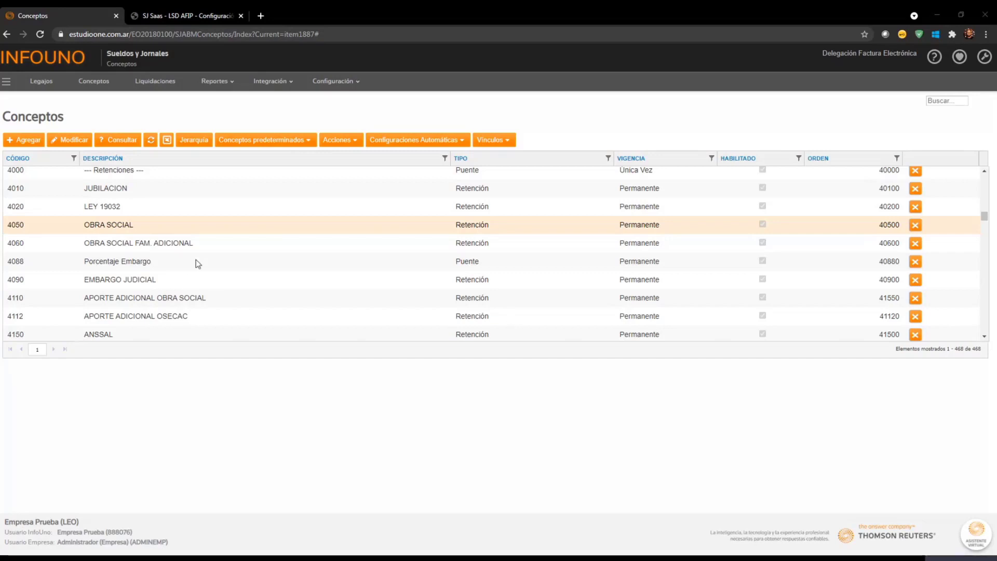
# - Consult the formula of employer contribution concept 5010 CONTRIBUCION JUBILACION to check its base concepts
pyautogui.scroll(-10, 199, 260)
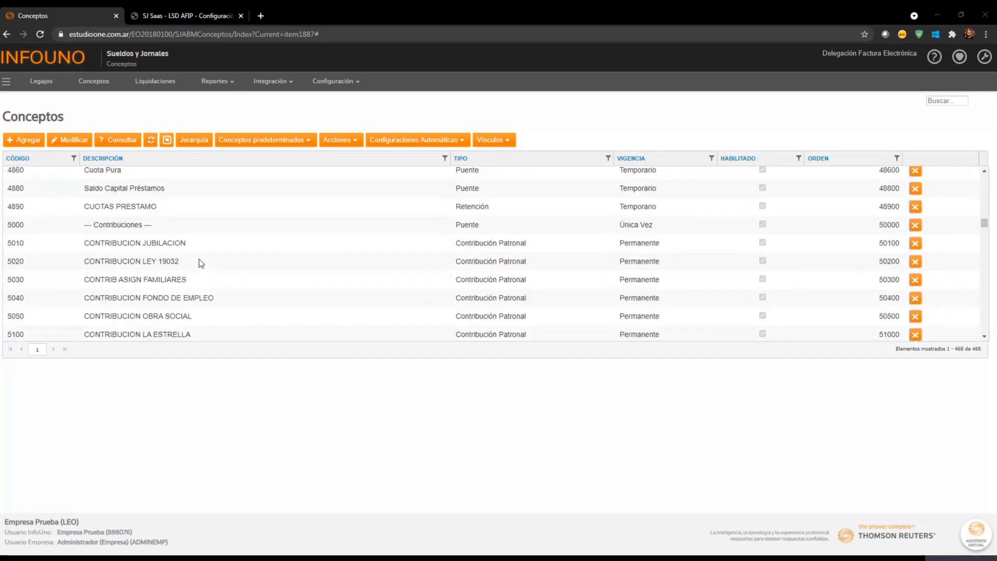
pyautogui.click(180, 244)
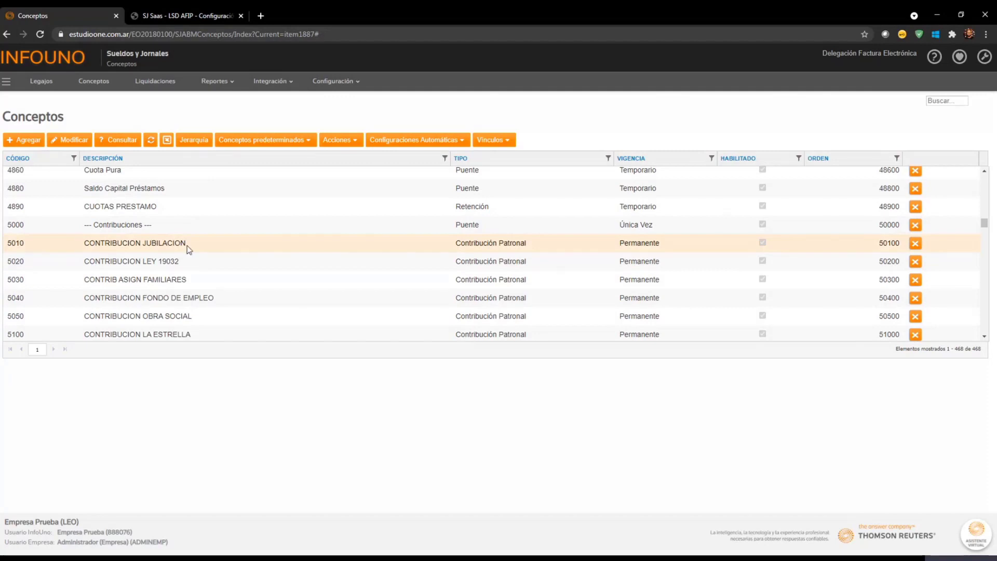
pyautogui.click(122, 143)
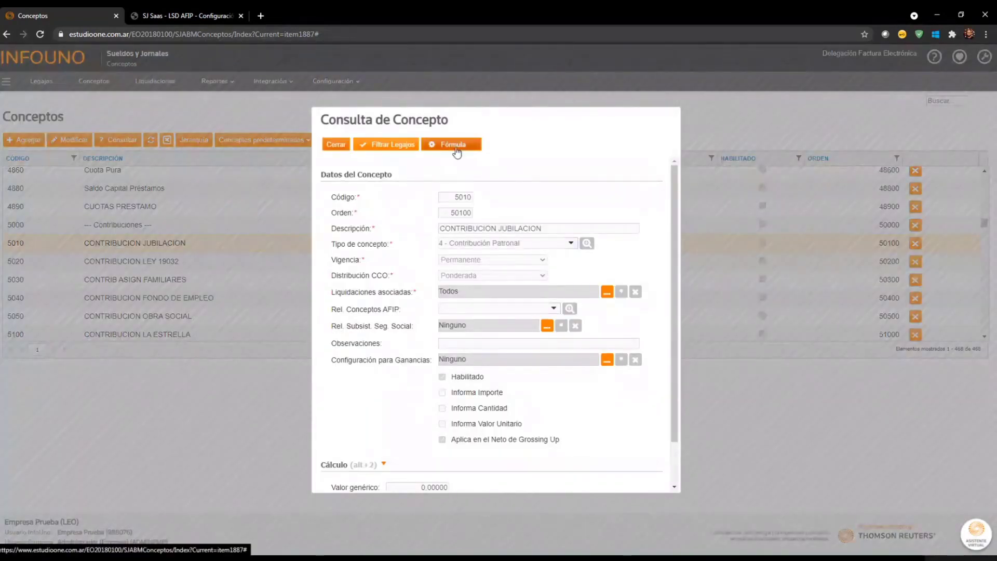
pyautogui.click(457, 150)
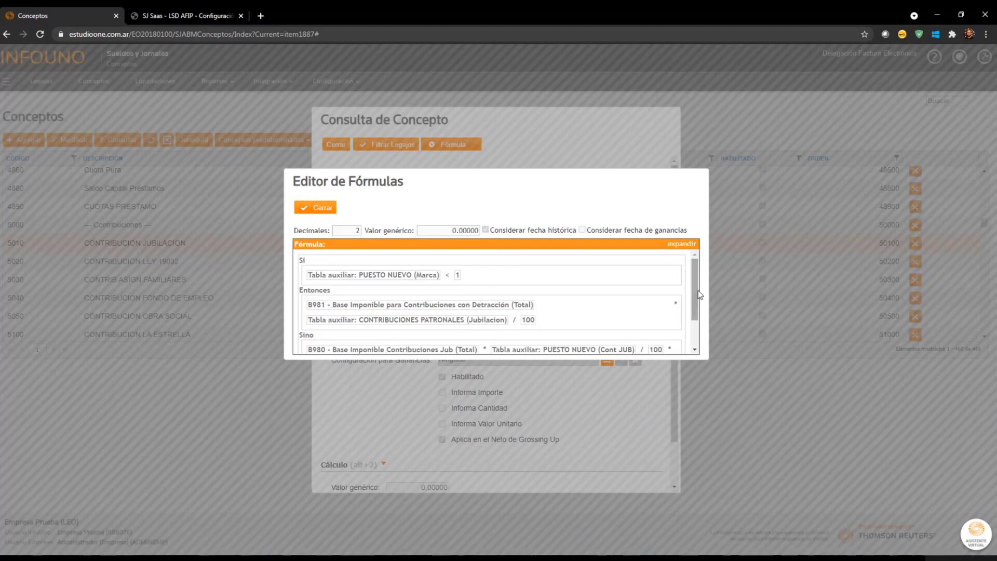
# - Read the Sino branch of the CONTRIBUCION JUBILACION formula to its end and close the concept consultation
pyautogui.scroll(-1, 699, 312)
pyautogui.scroll(-1, 696, 312)
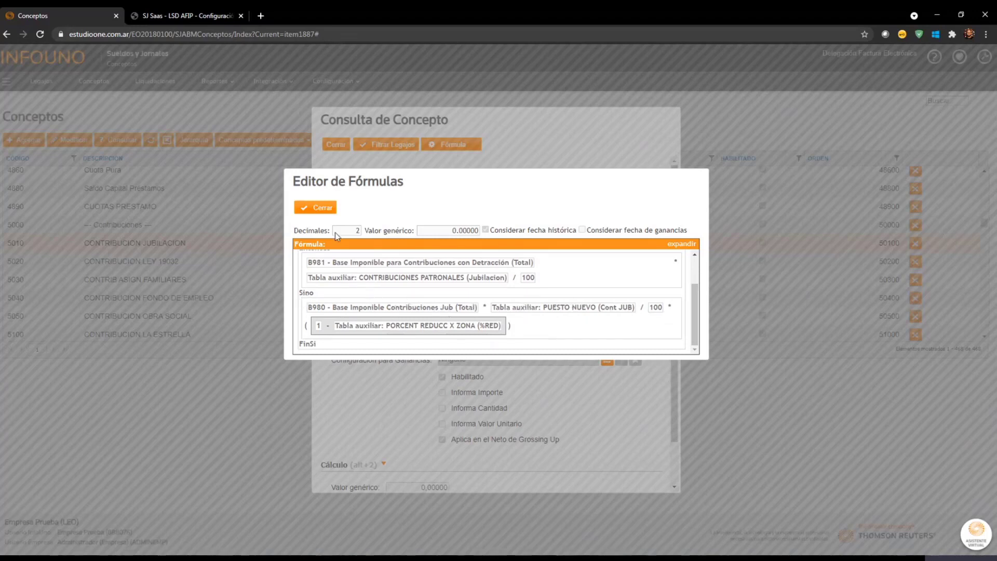
pyautogui.click(323, 208)
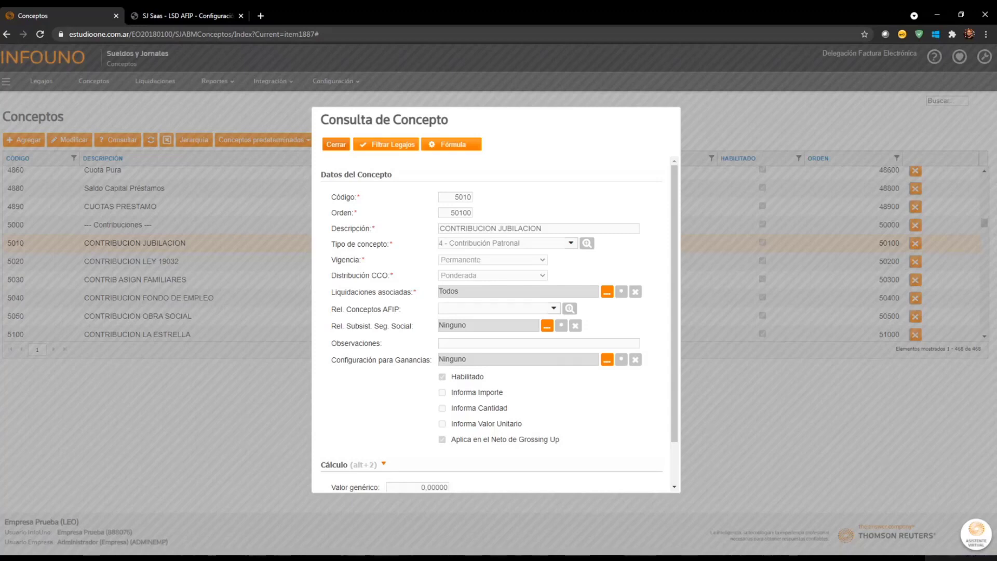
pyautogui.click(336, 146)
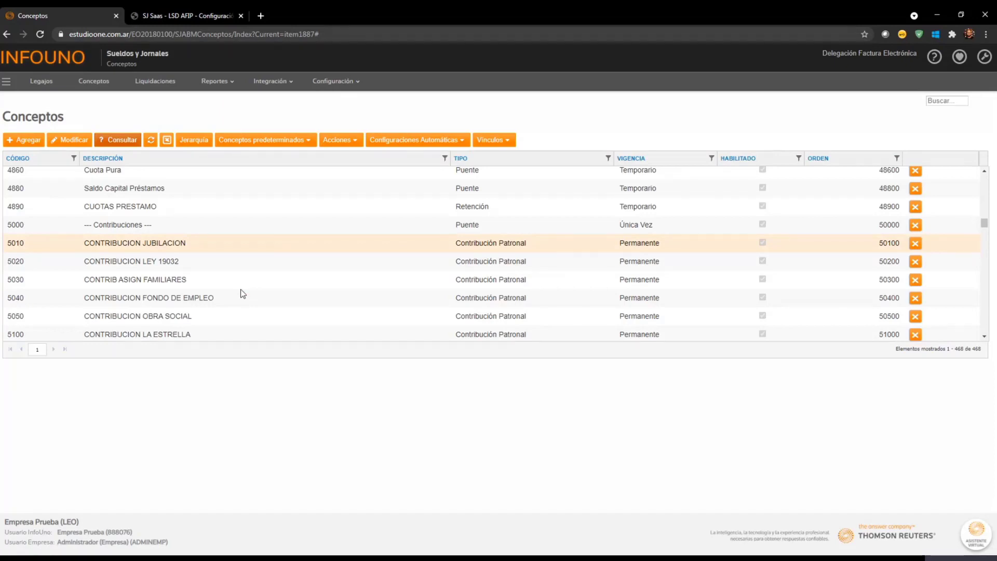
# - Bring up the employee files' predetermined concepts by concept for B999 - Bases Ap. y Cont. Automático
pyautogui.click(41, 81)
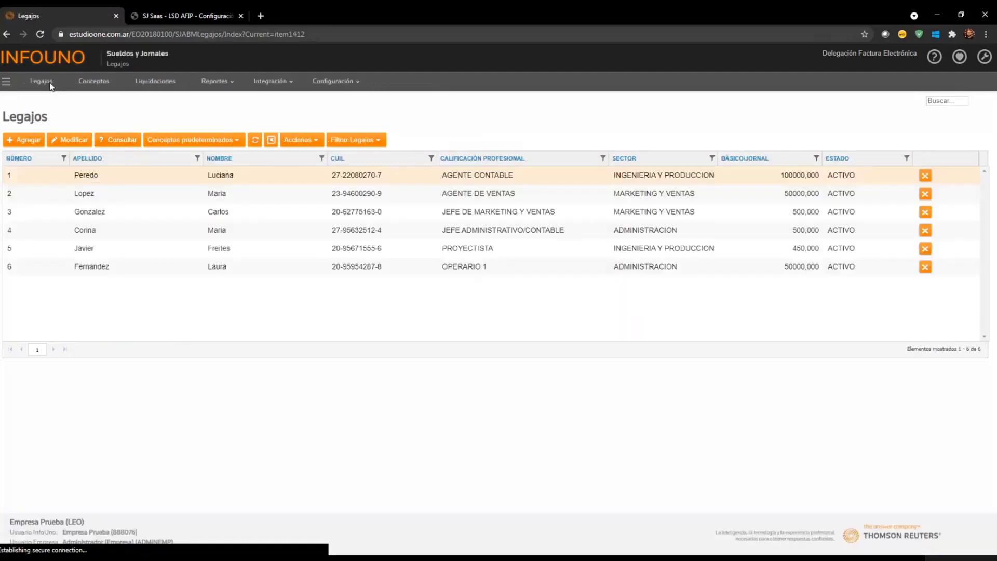
pyautogui.click(202, 145)
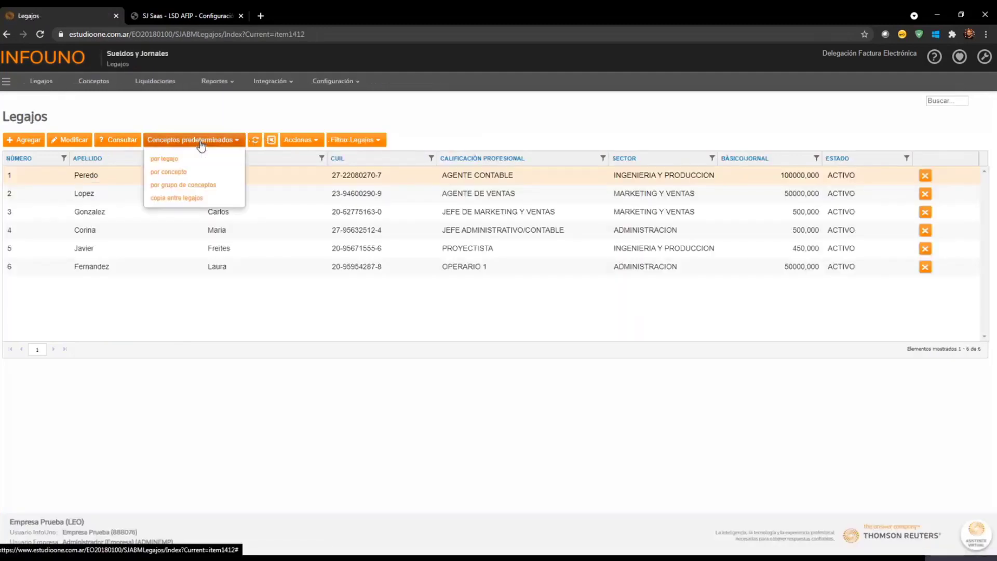
pyautogui.click(179, 173)
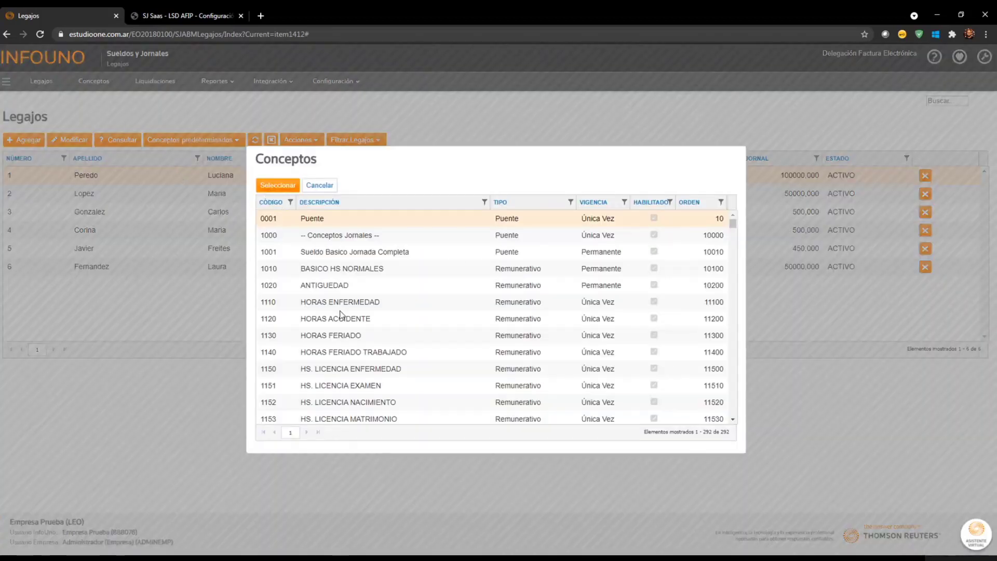
pyautogui.moveTo(732, 223); pyautogui.dragTo(727, 417)
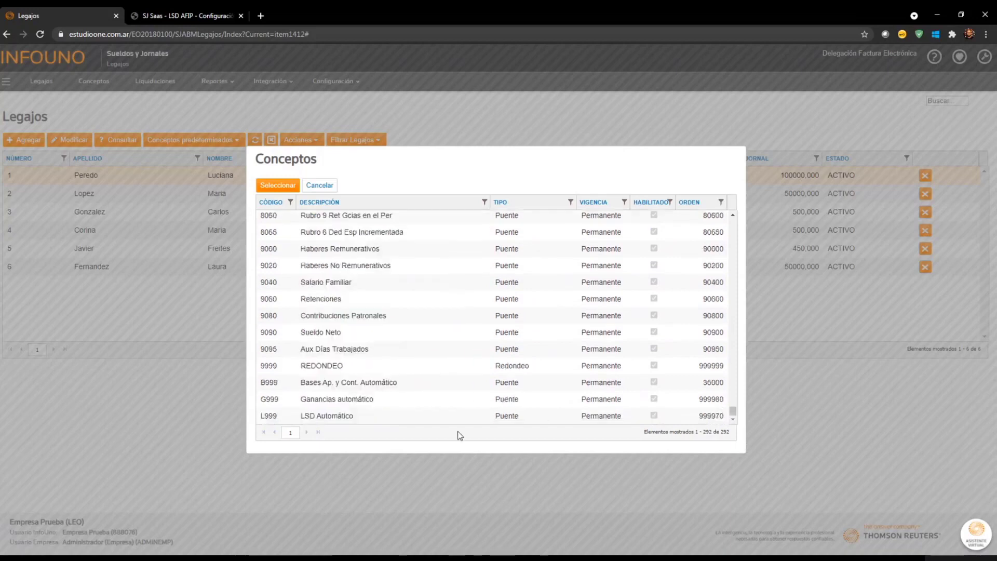
pyautogui.click(309, 383)
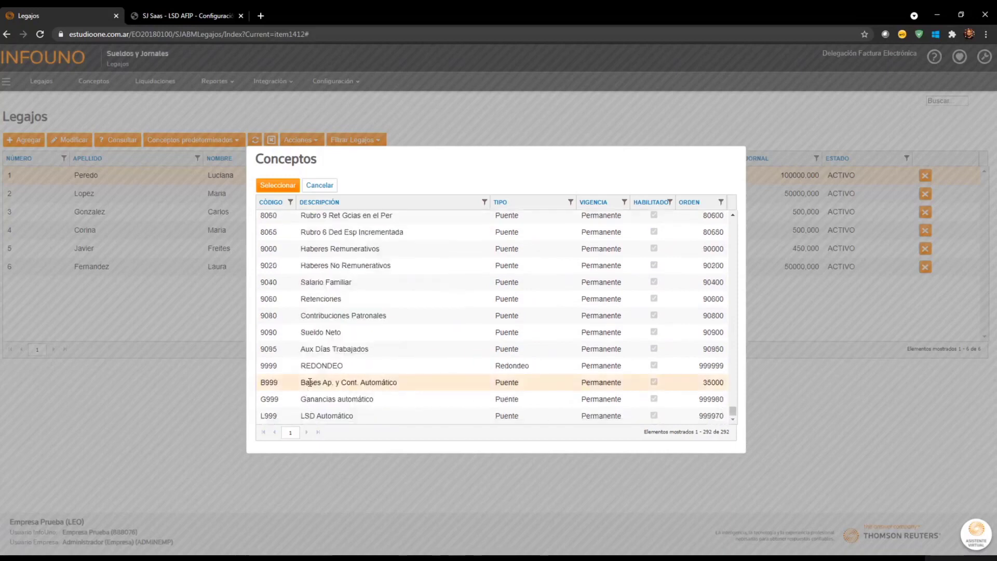
pyautogui.click(284, 187)
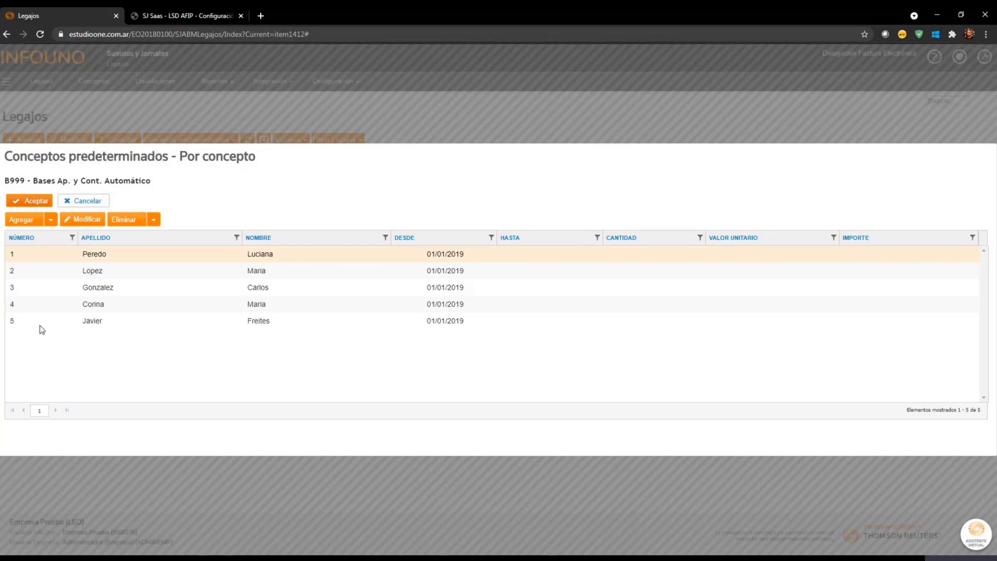
# - Assign concept B999 to legajo 6 with a Desde date of 01/01/2021 and save the predetermined concepts
pyautogui.click(28, 221)
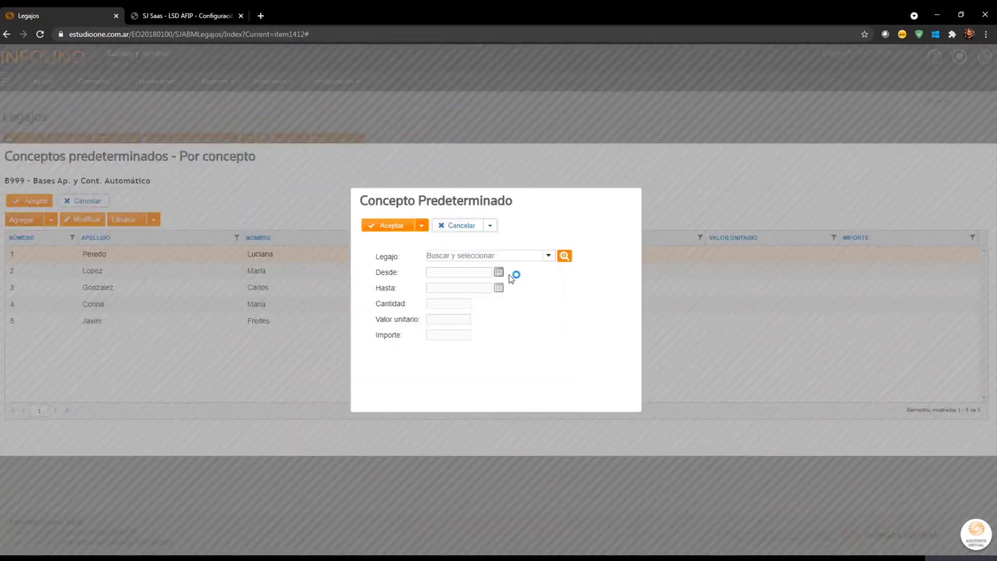
pyautogui.click(548, 257)
pyautogui.write('6')
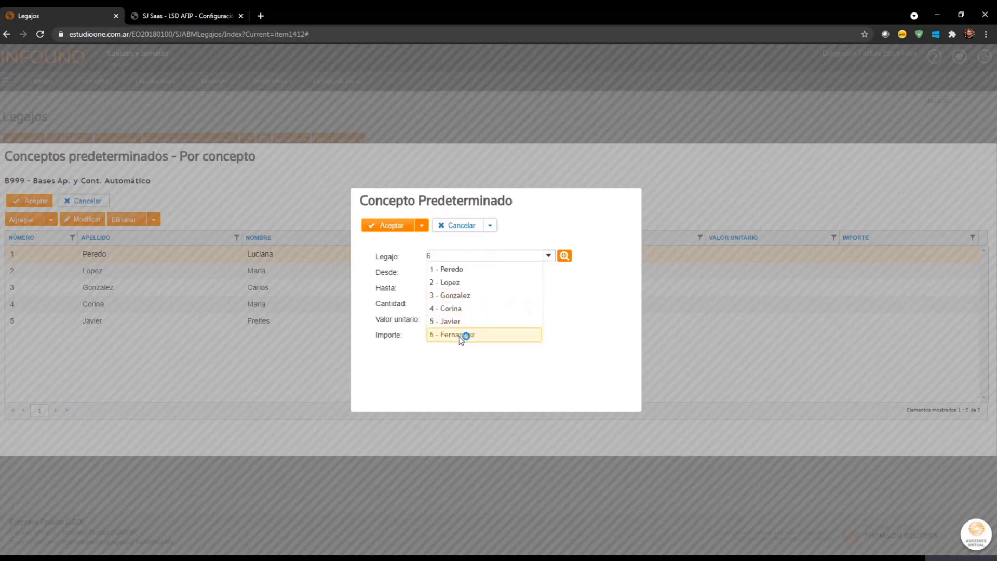
pyautogui.click(460, 335)
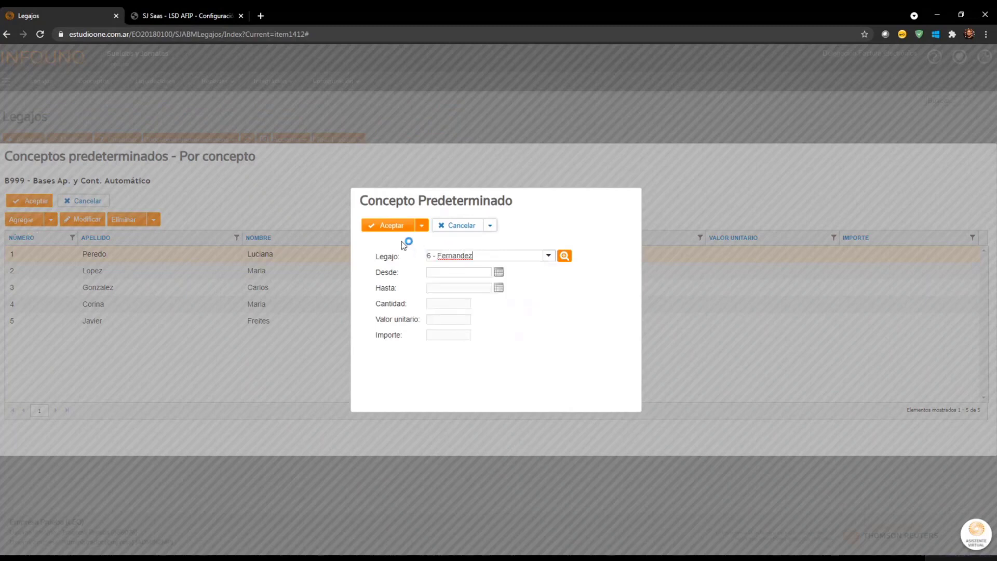
pyautogui.click(392, 229)
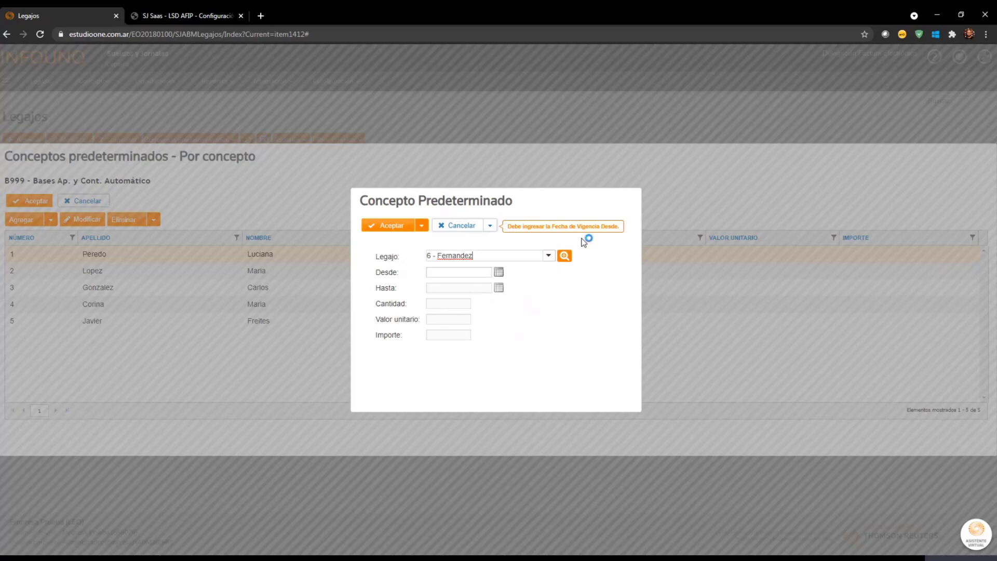
pyautogui.click(439, 268)
pyautogui.moveTo(462, 273); pyautogui.dragTo(413, 276)
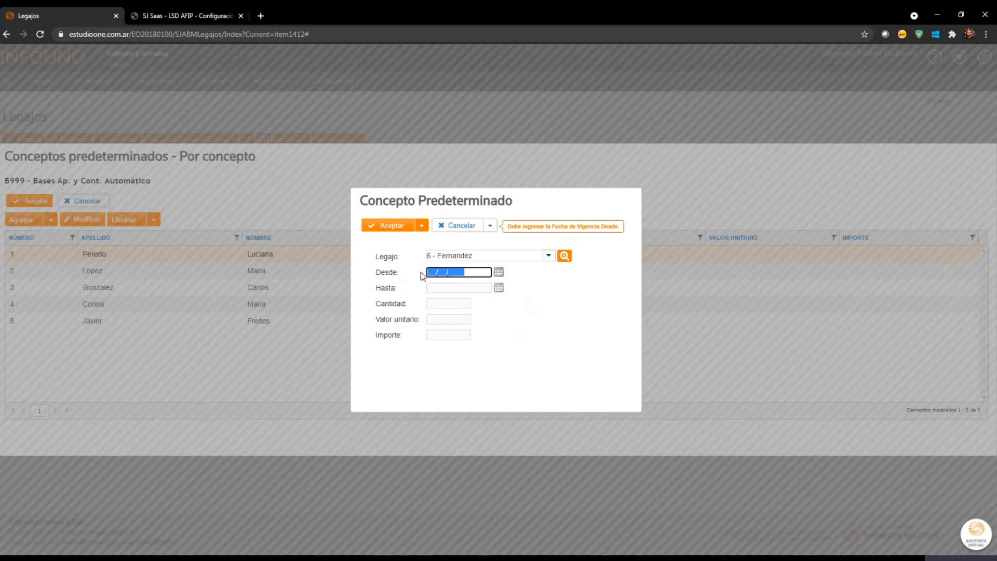
pyautogui.write('01012021')
pyautogui.click(396, 224)
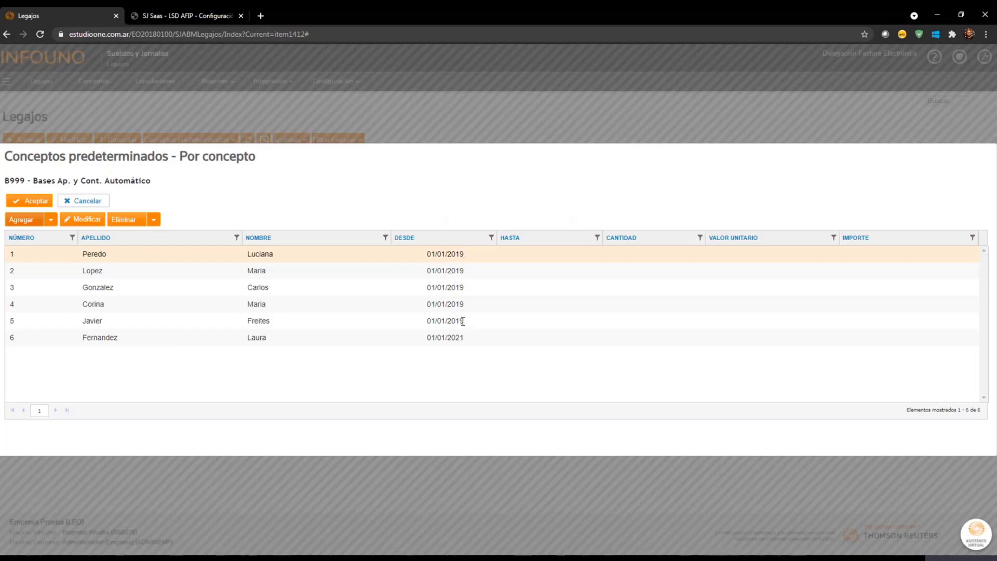
pyautogui.click(37, 201)
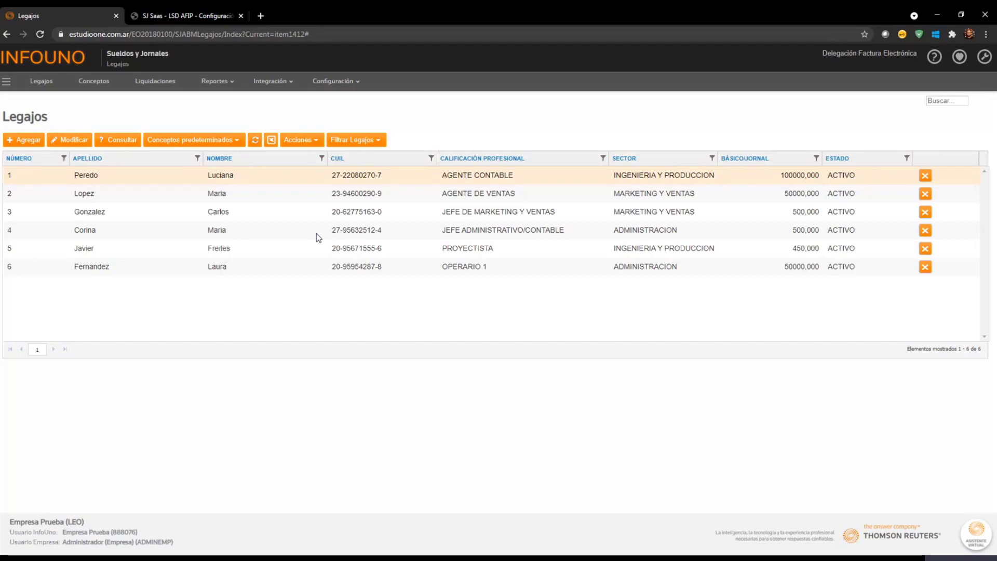
# - Open legajo 6 for modification and review its Forma de Pago, Libro de Sueldos Digital Automático and SICOSS sections
pyautogui.click(304, 269)
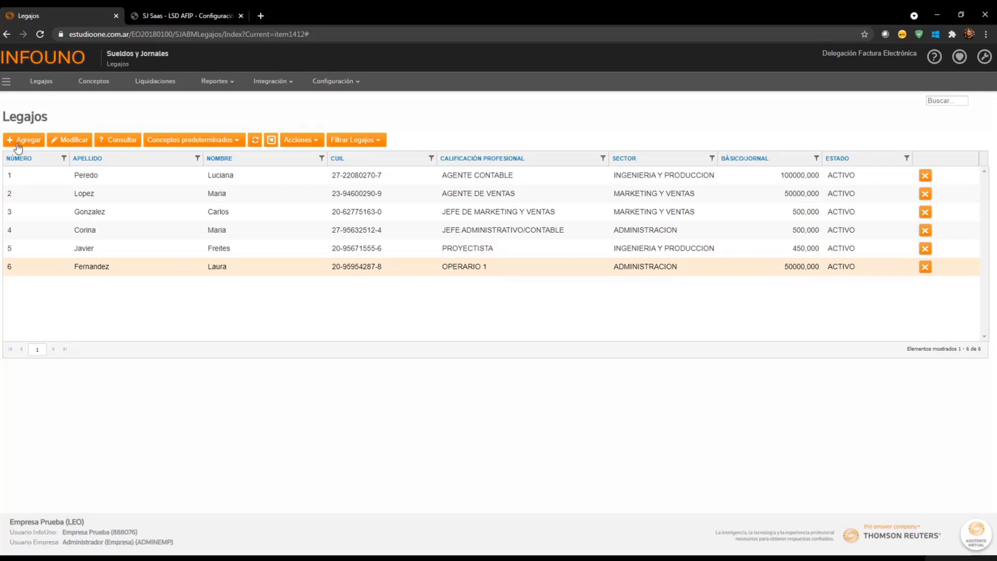
pyautogui.click(71, 145)
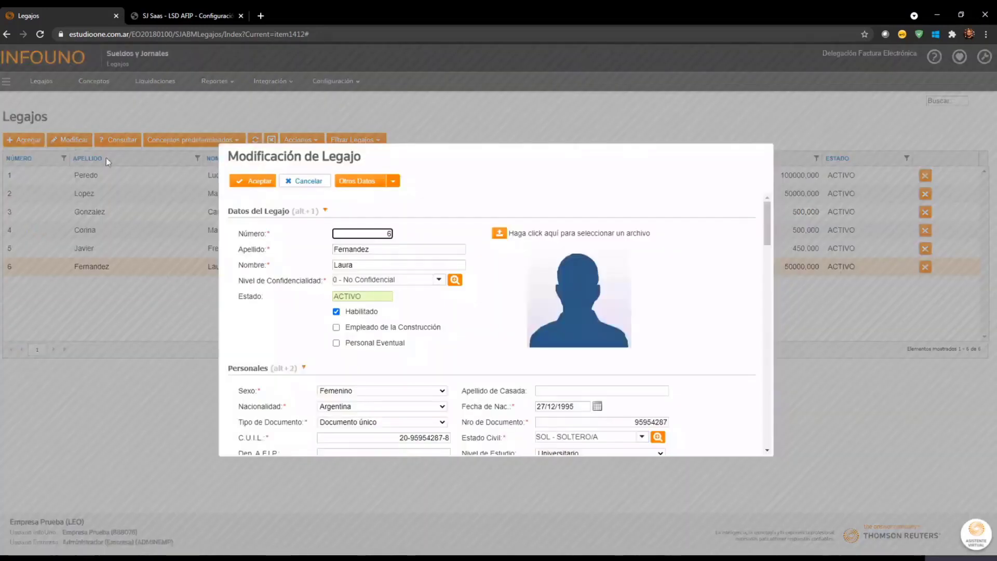
pyautogui.scroll(-10, 724, 311)
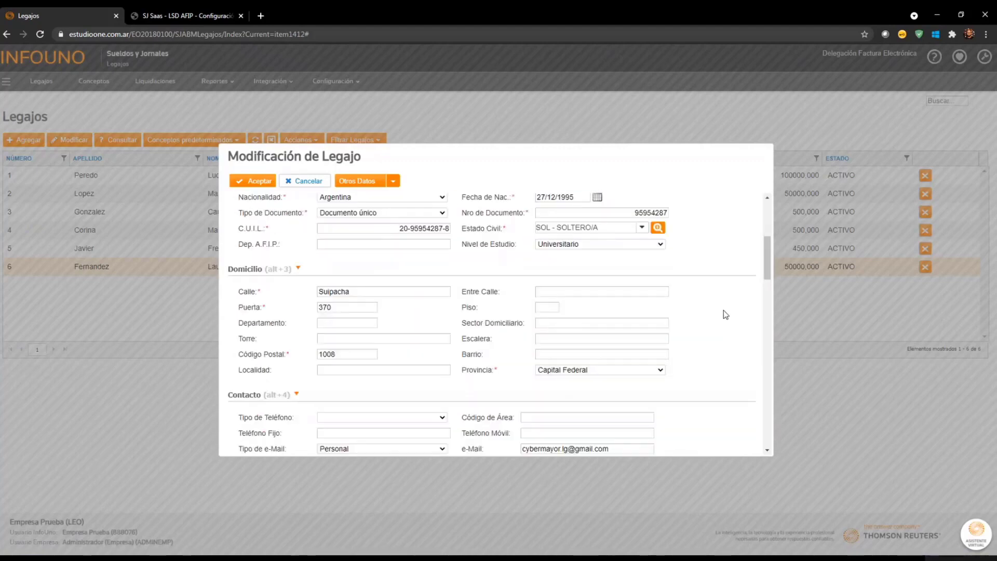
pyautogui.scroll(-10, 723, 310)
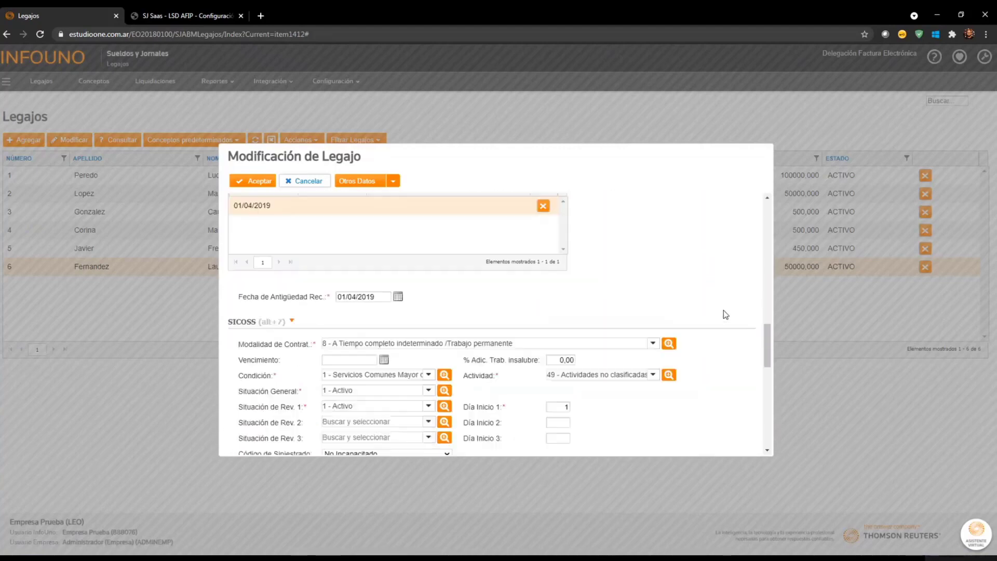
pyautogui.scroll(-5, 725, 313)
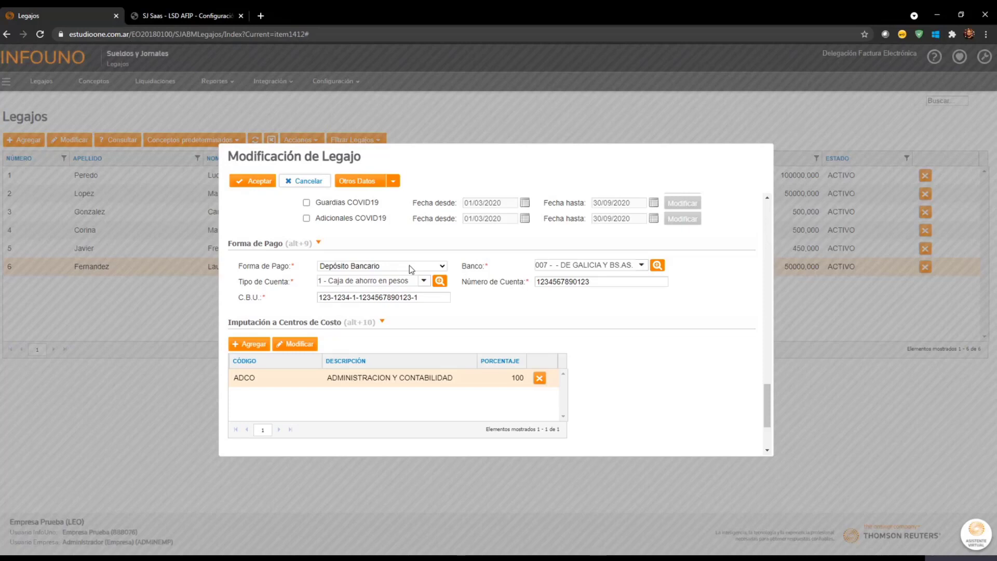
pyautogui.click(494, 318)
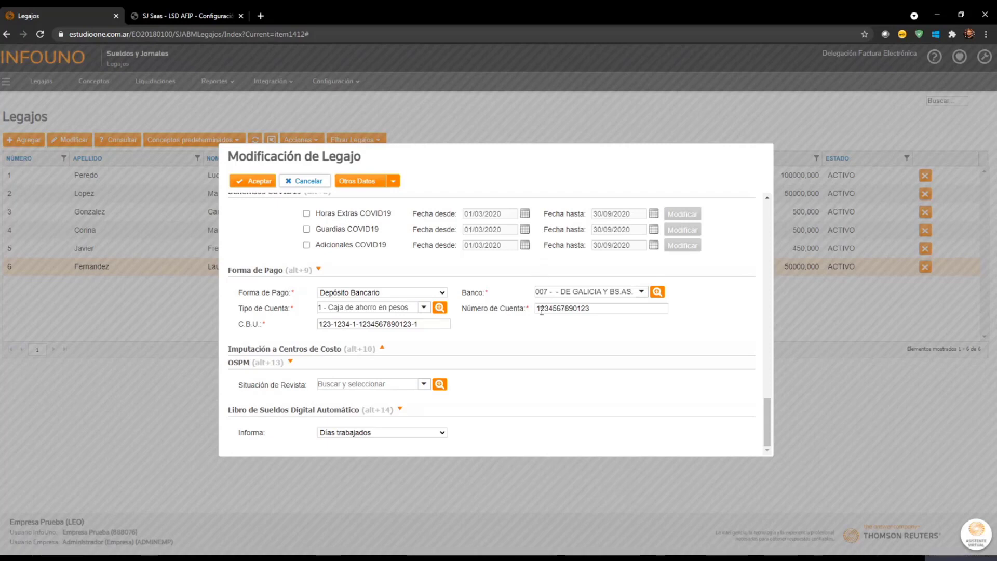
pyautogui.scroll(5, 542, 311)
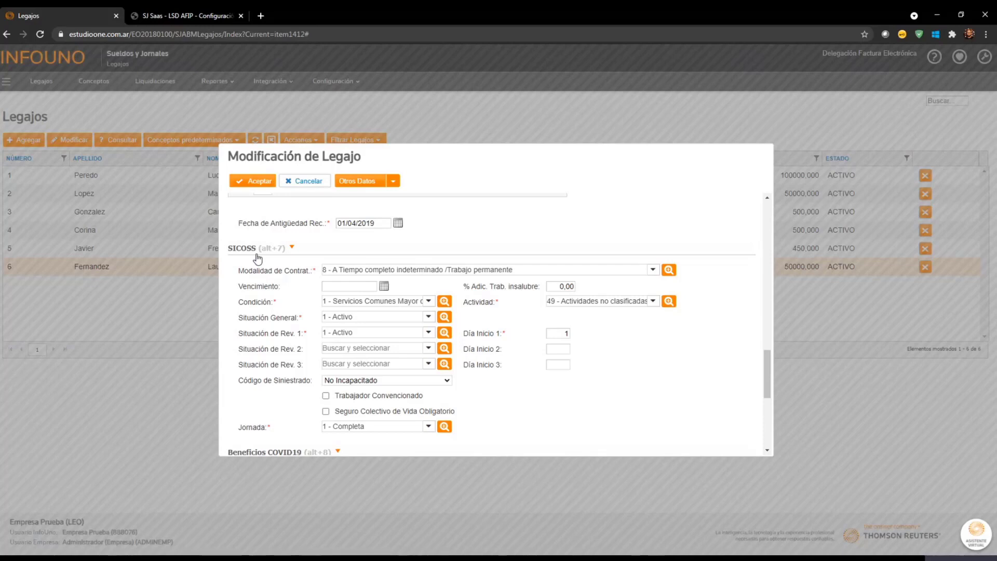
pyautogui.scroll(-1, 439, 266)
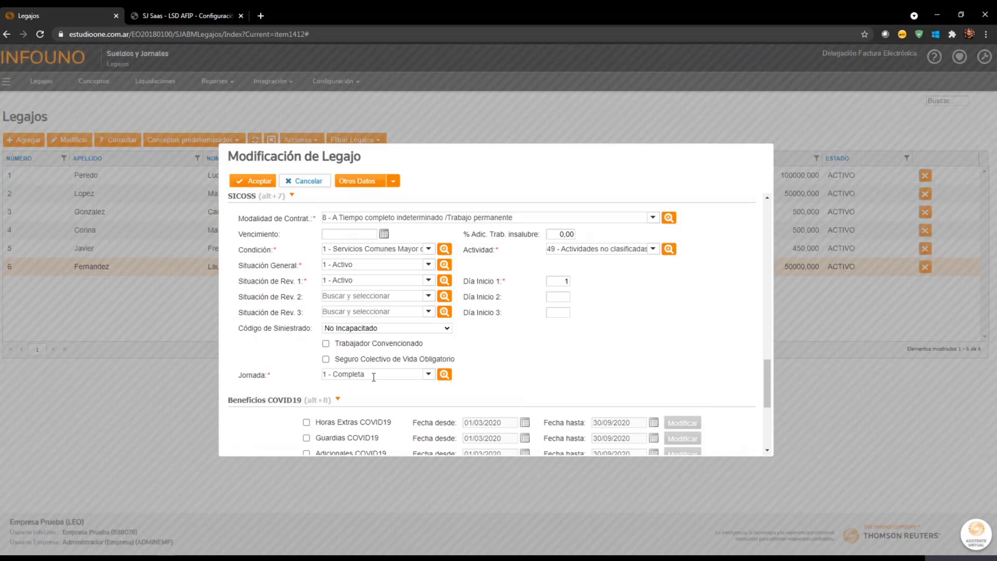
# - Select 1 - Completa as the Jornada in legajo 6's SICOSS data and save the file, accepting the CUIL mismatch
pyautogui.click(428, 374)
pyautogui.write('3')
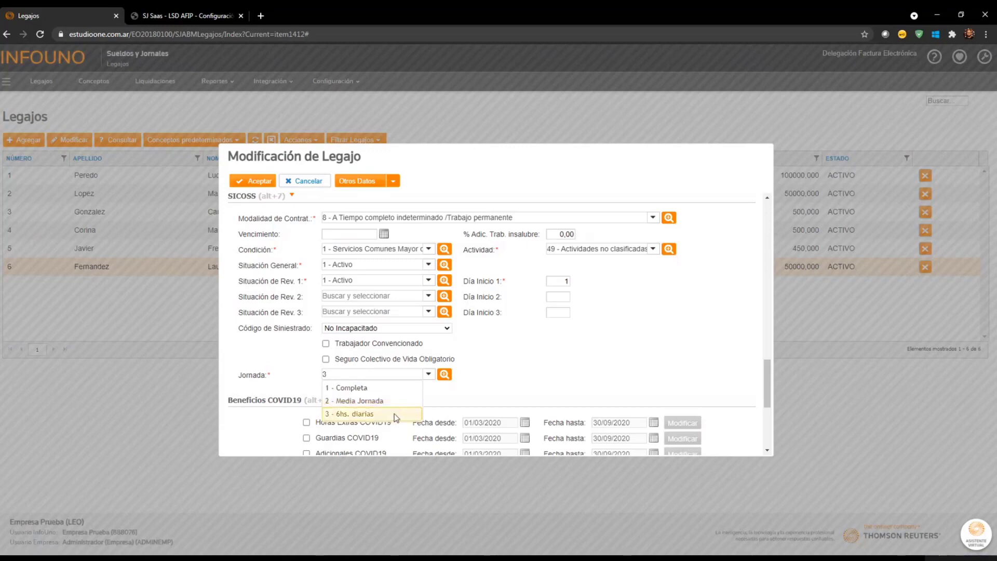
pyautogui.press('BackSpace')
pyautogui.write('2')
pyautogui.press('BackSpace')
pyautogui.write('1')
pyautogui.click(408, 392)
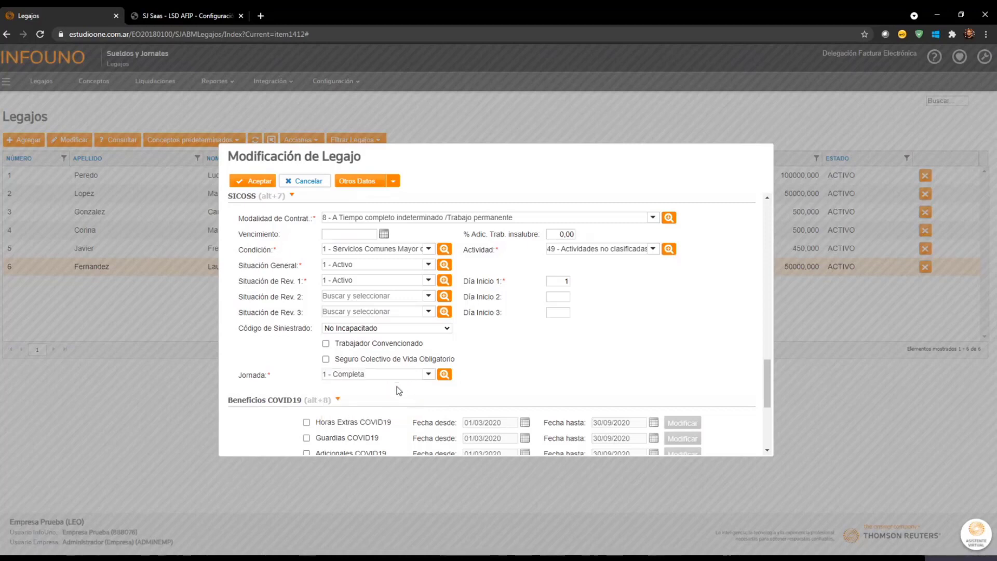
pyautogui.click(254, 187)
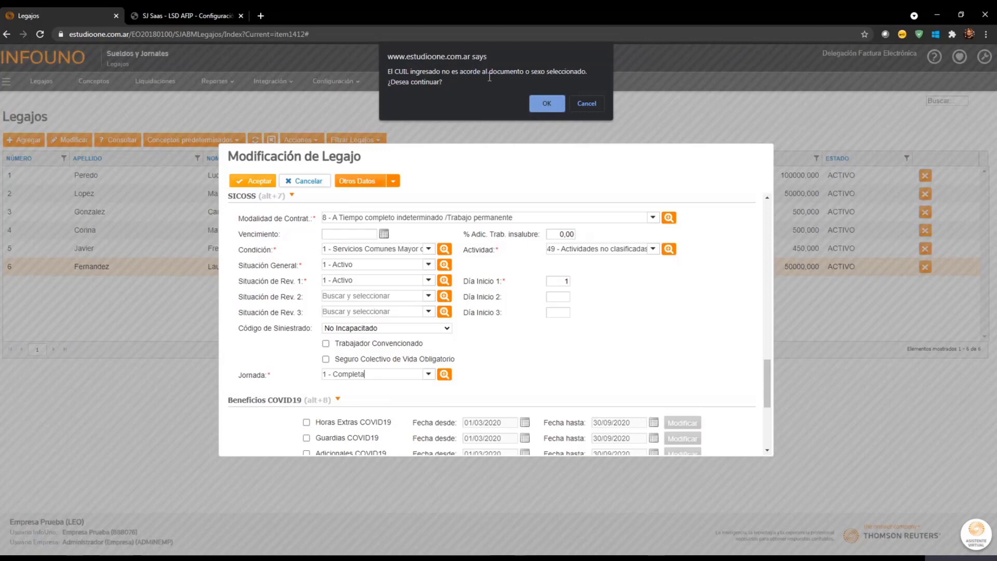
pyautogui.click(546, 105)
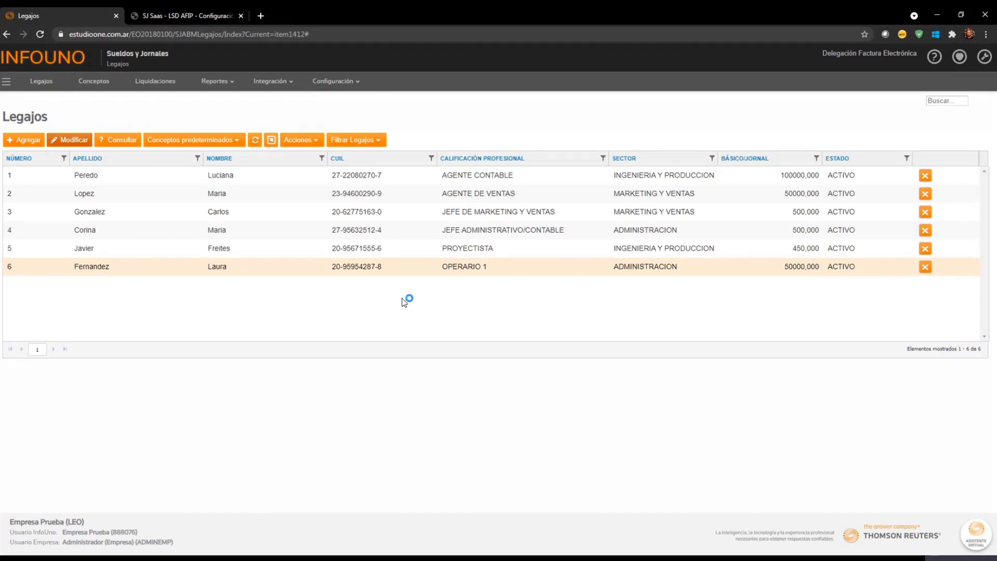
# - In Tipos de Liquidación, set the Tipo de Liquidación Afip of 1QN to Q - Quincenal and save it
pyautogui.click(335, 85)
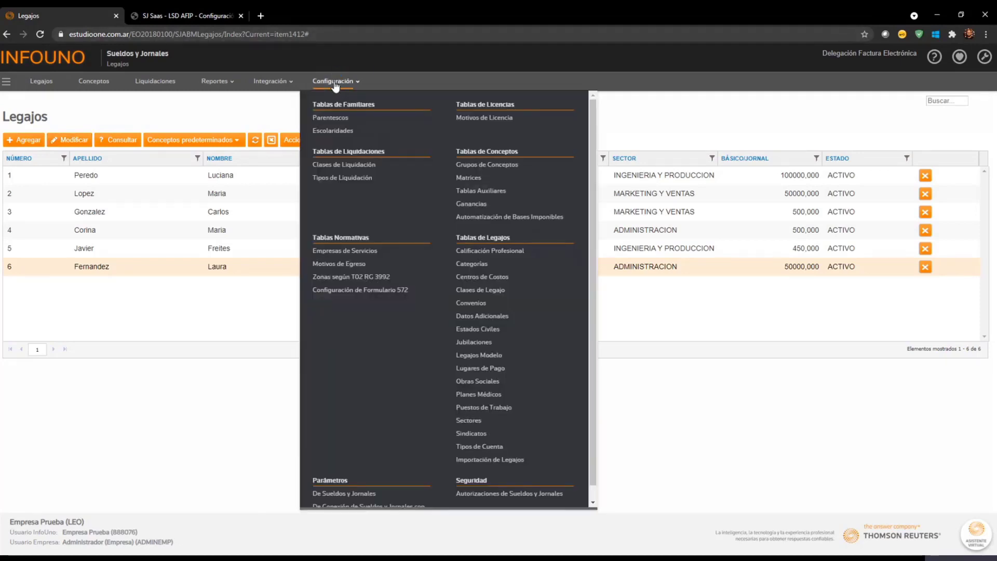
pyautogui.click(358, 178)
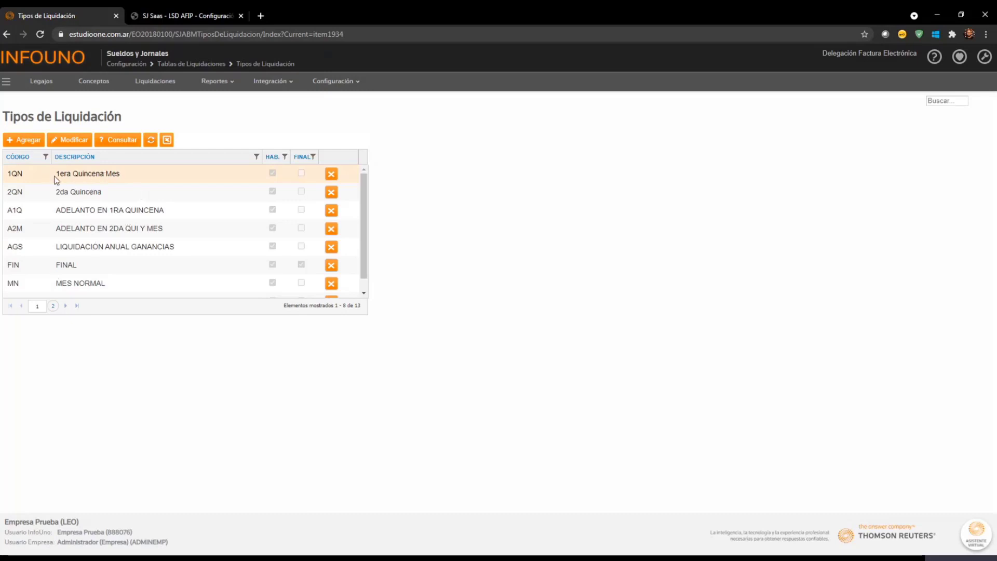
pyautogui.click(68, 143)
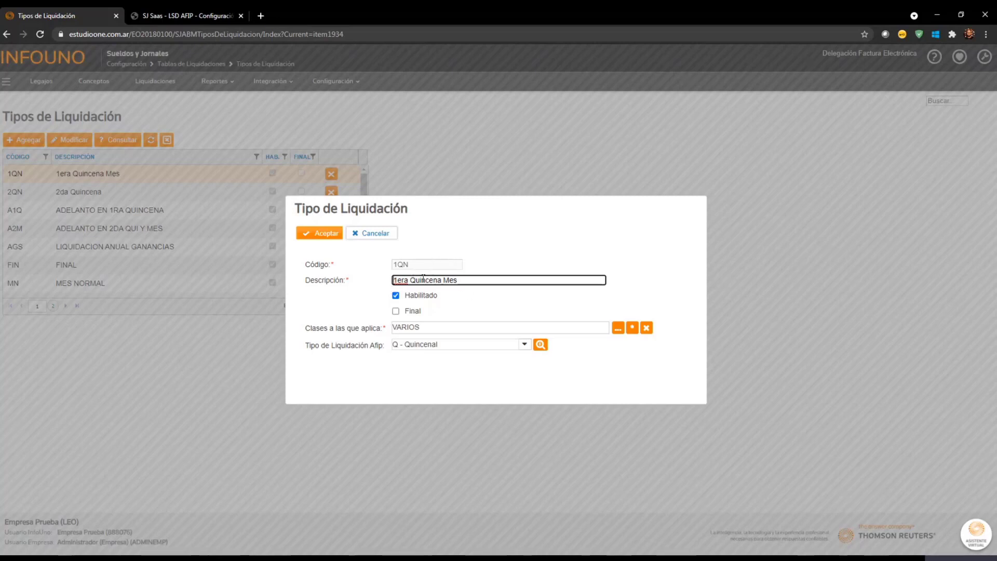
pyautogui.click(524, 345)
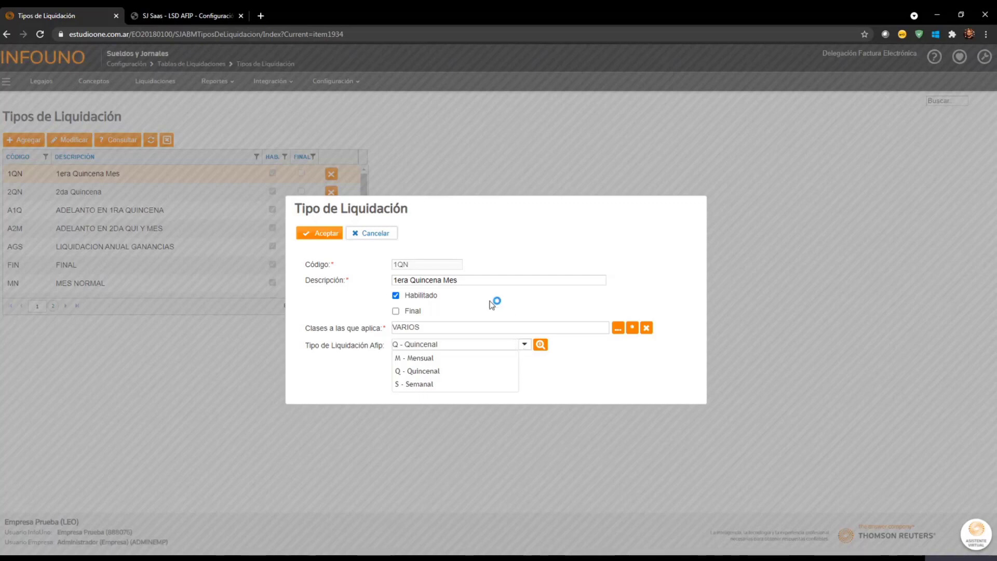
pyautogui.click(447, 372)
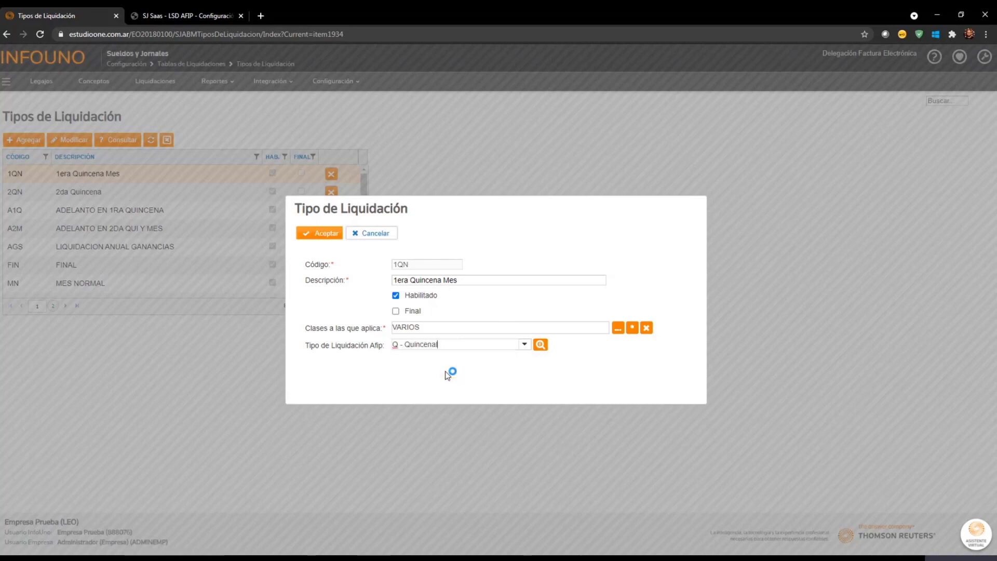
pyautogui.click(326, 232)
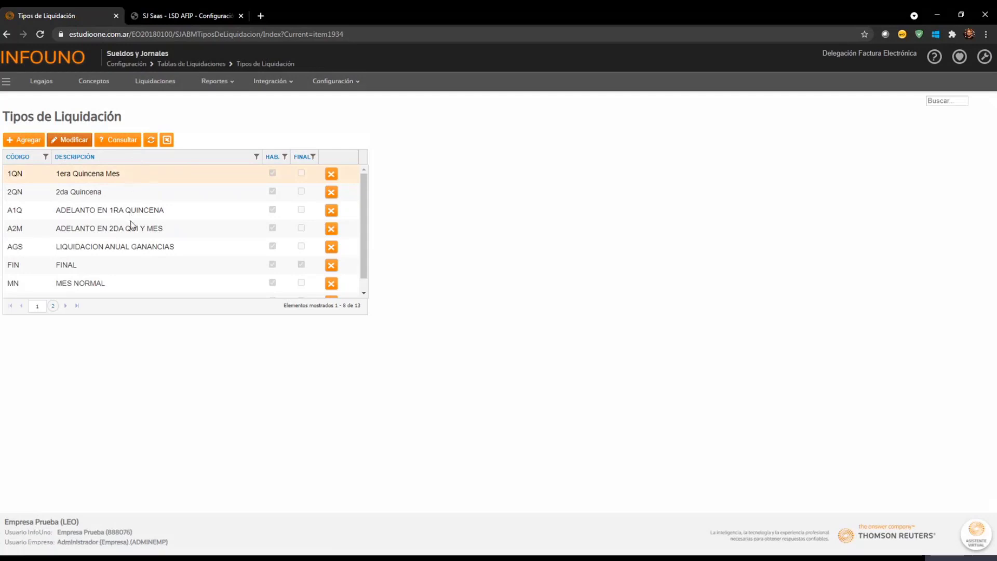
pyautogui.scroll(-1, 132, 224)
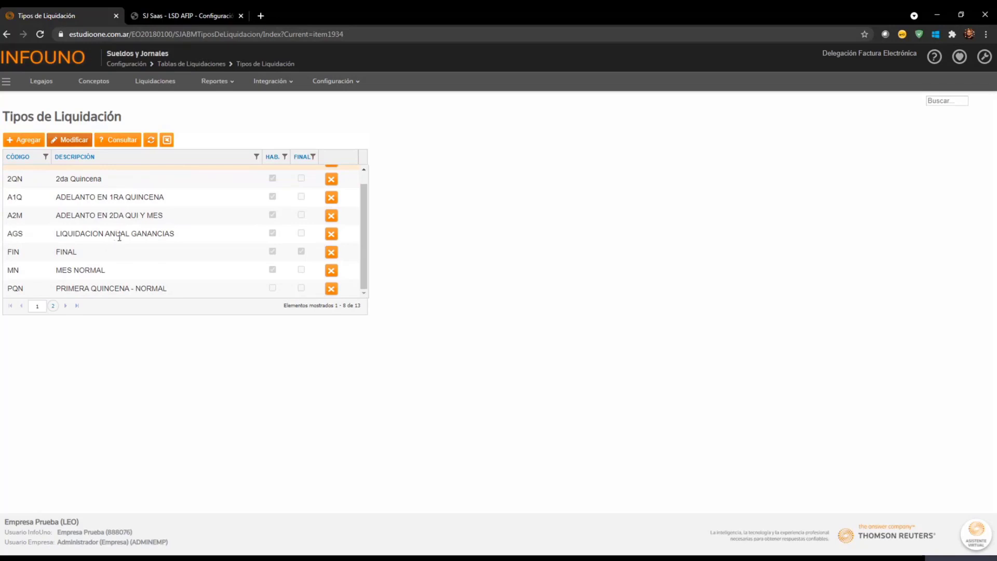
# - Check the Tipo de Liquidación Afip of settlement types MN (MES NORMAL) and SA1 (SAC - PRIMER SEMESTRE), accepting each record
pyautogui.click(114, 272)
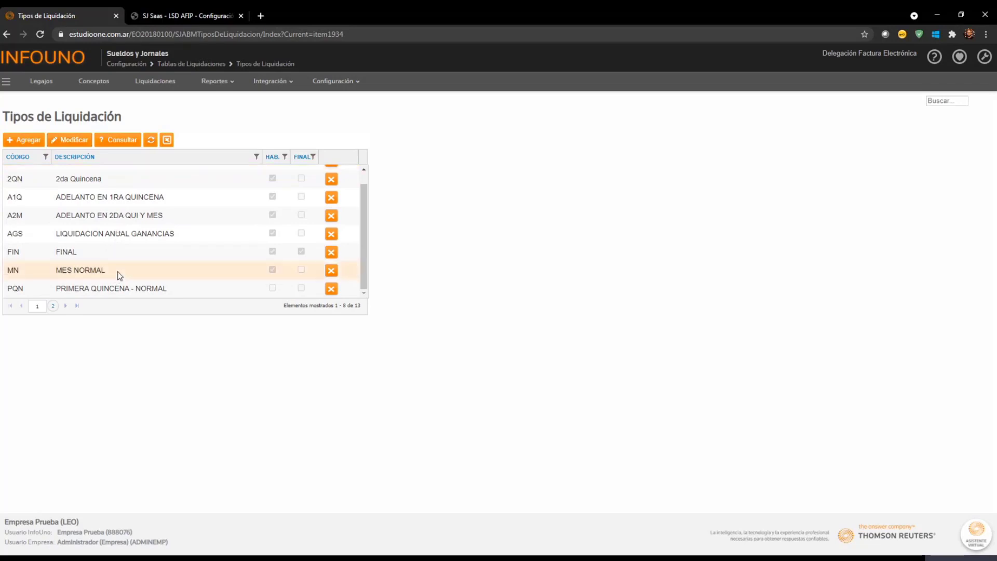
pyautogui.click(76, 141)
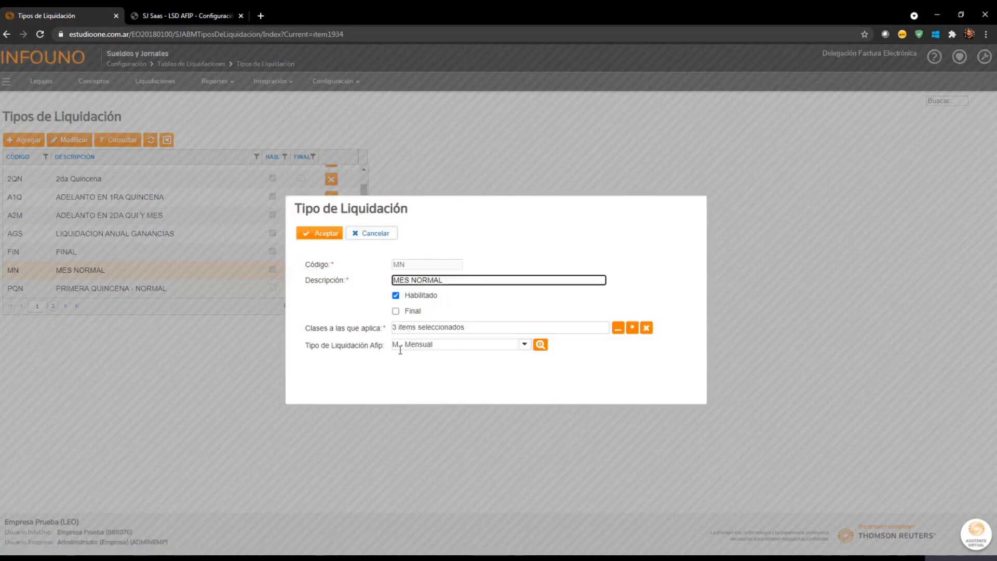
pyautogui.click(326, 235)
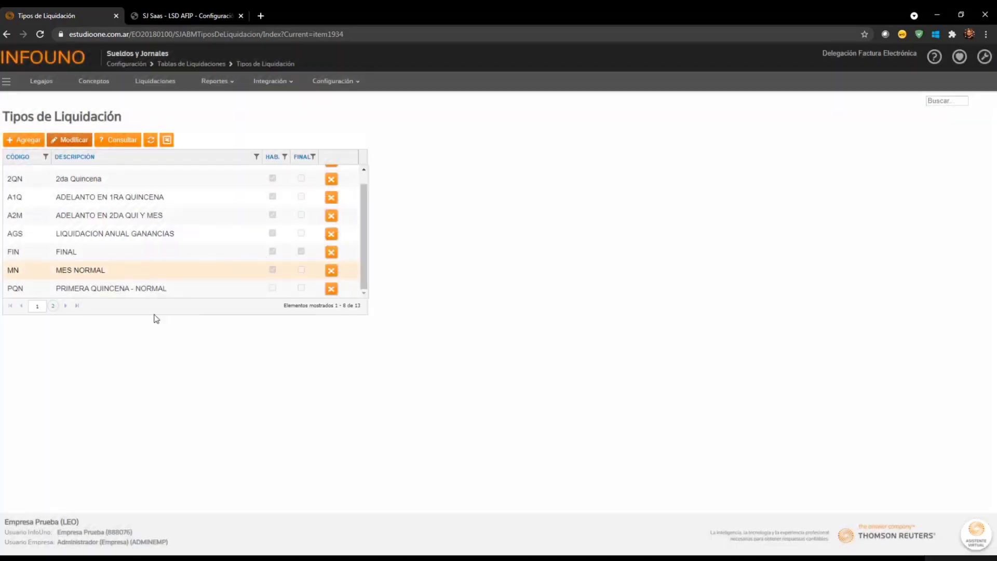
pyautogui.click(52, 306)
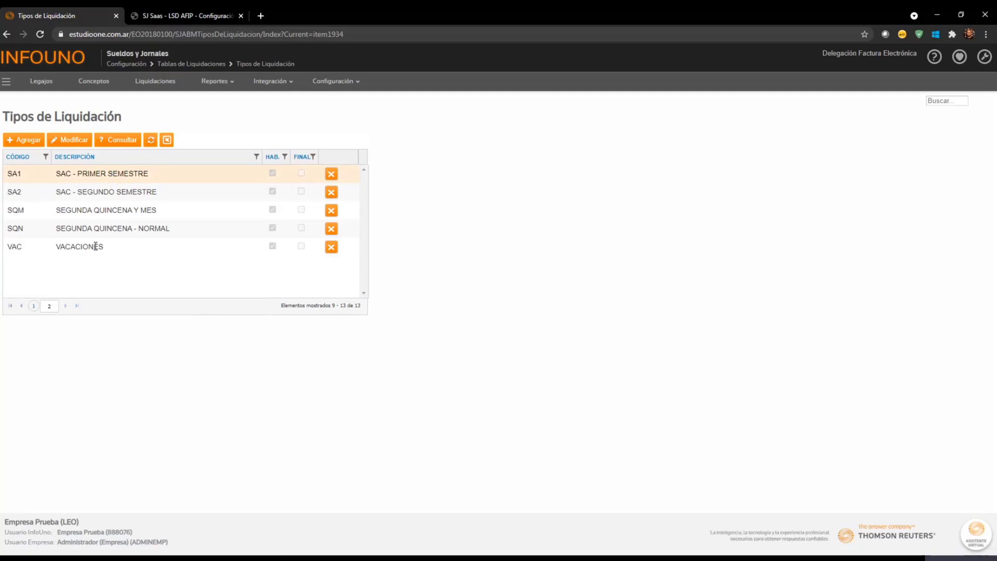
pyautogui.click(66, 138)
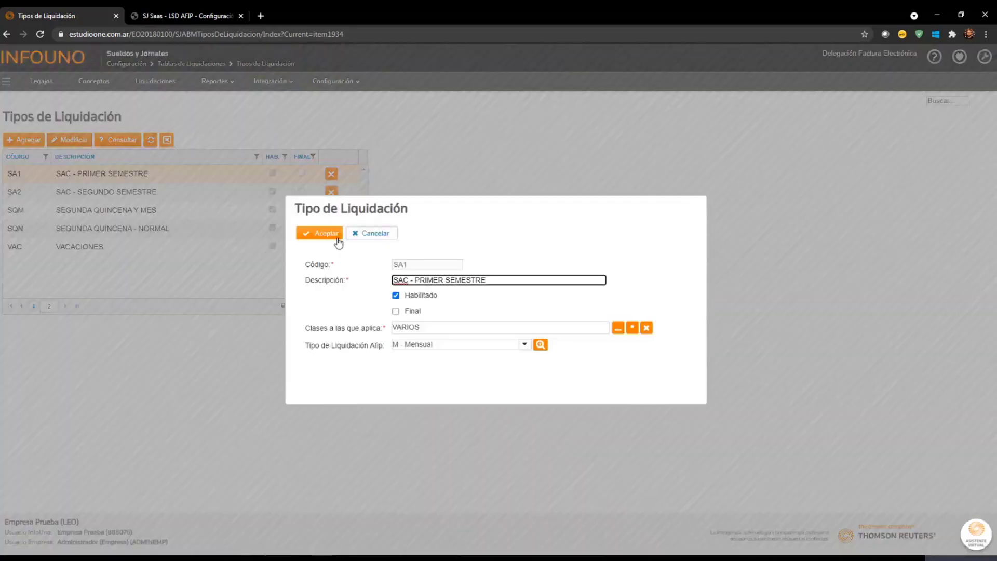
pyautogui.click(324, 234)
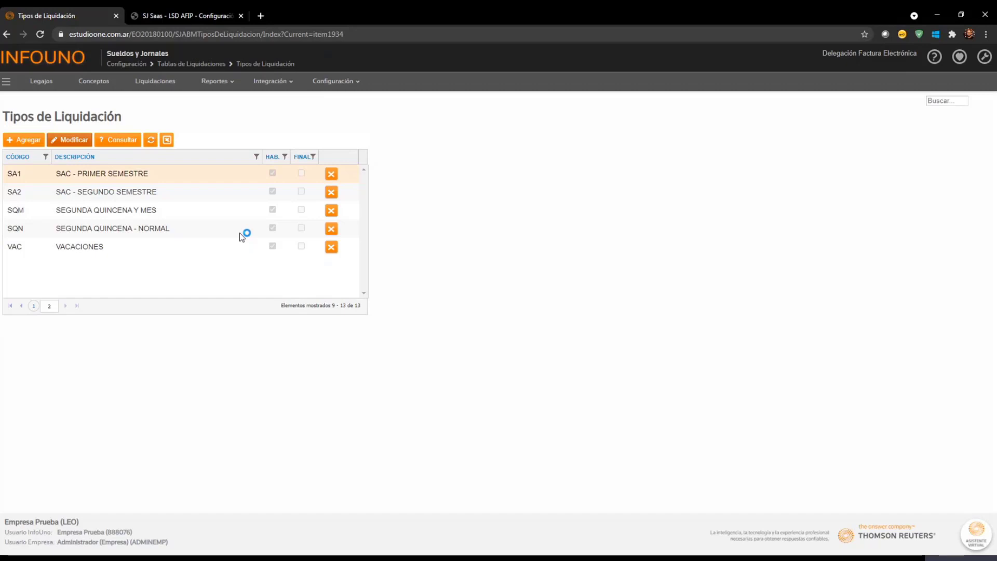
# - In Conceptos, consult the data and formula of 5248 Base imp 9 ART and select concept 5250 CONTRIBUCION PORCENTUAL ART
pyautogui.click(94, 81)
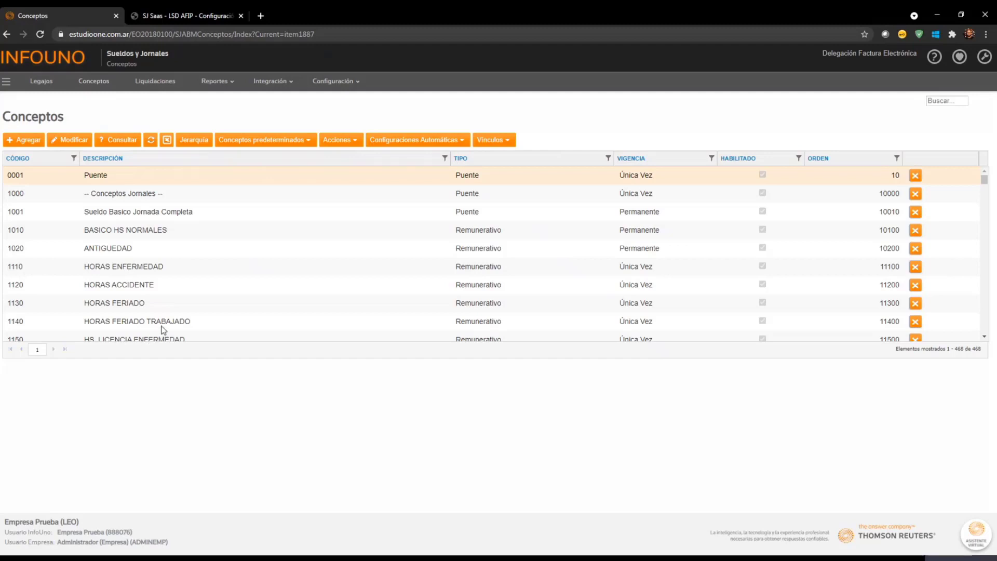
pyautogui.scroll(-5, 279, 254)
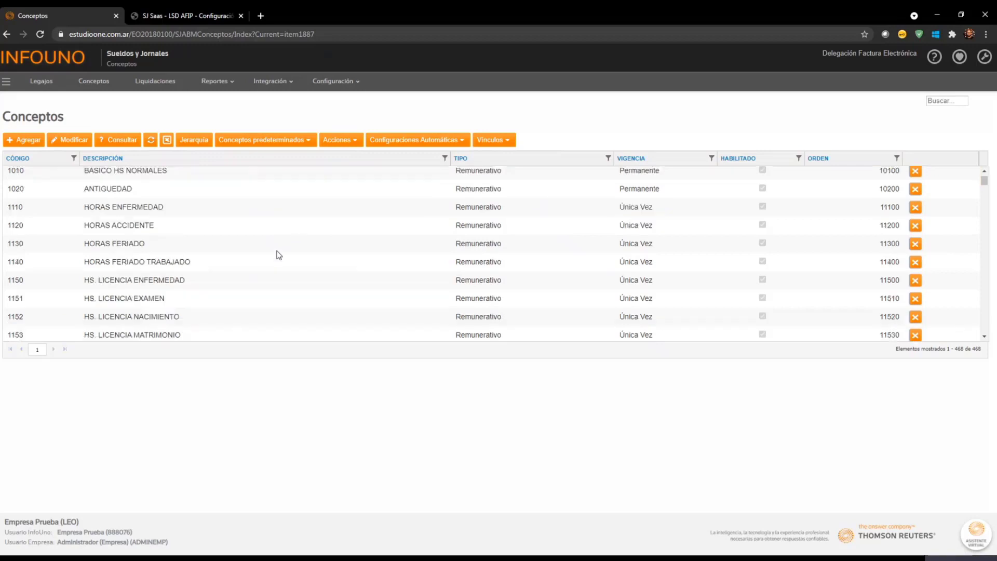
pyautogui.scroll(-10, 279, 255)
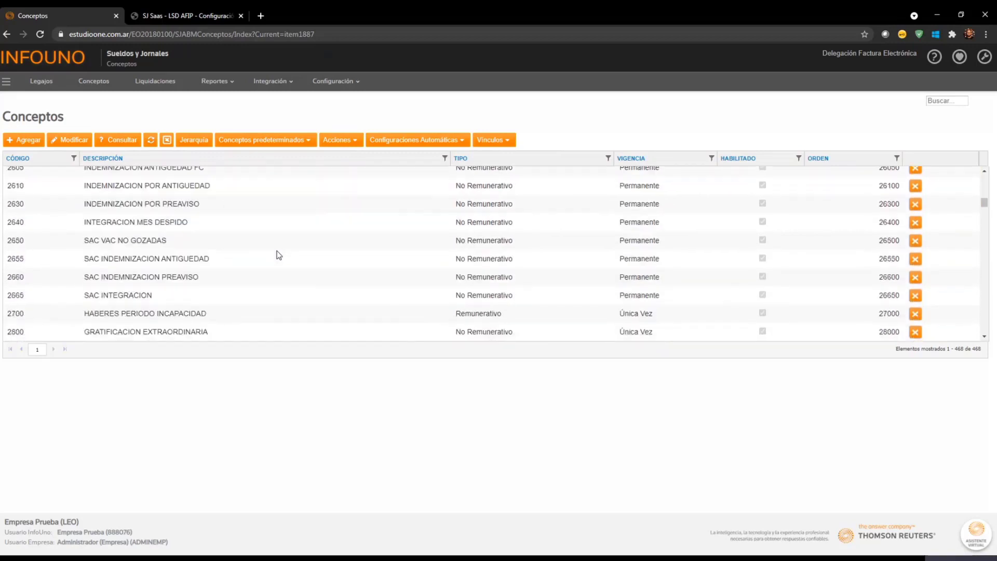
pyautogui.scroll(-5, 278, 254)
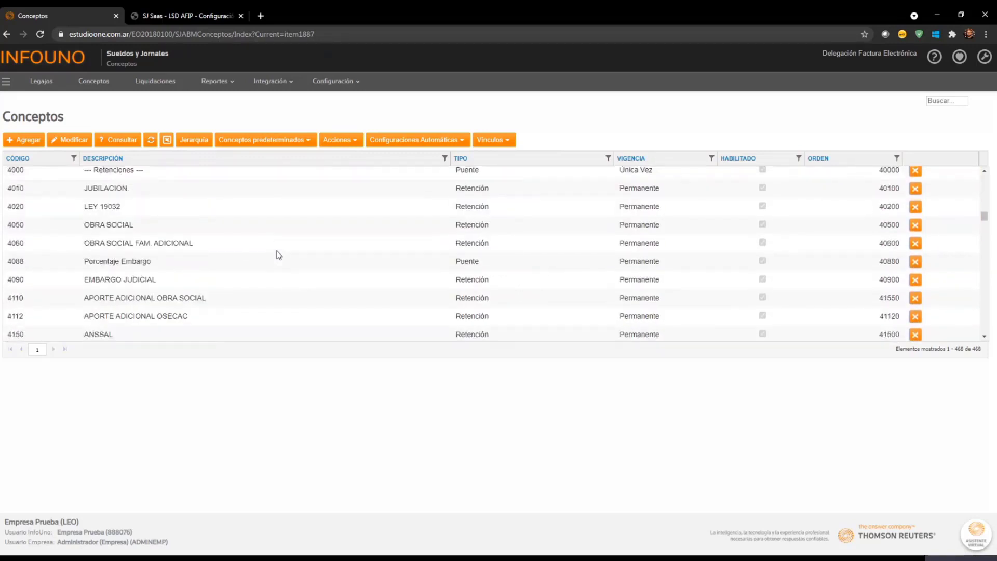
pyautogui.scroll(-6, 279, 254)
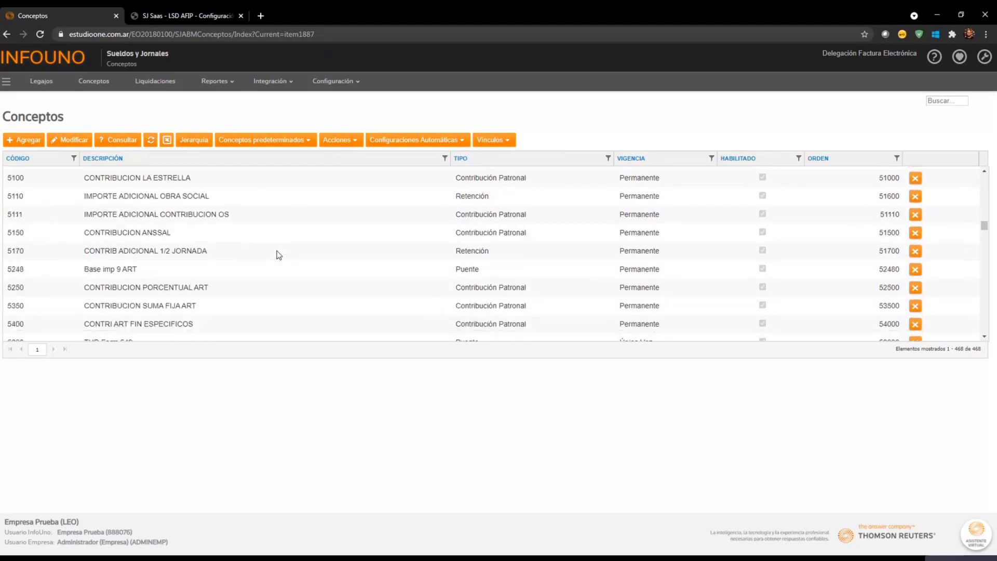
pyautogui.scroll(-2, 279, 254)
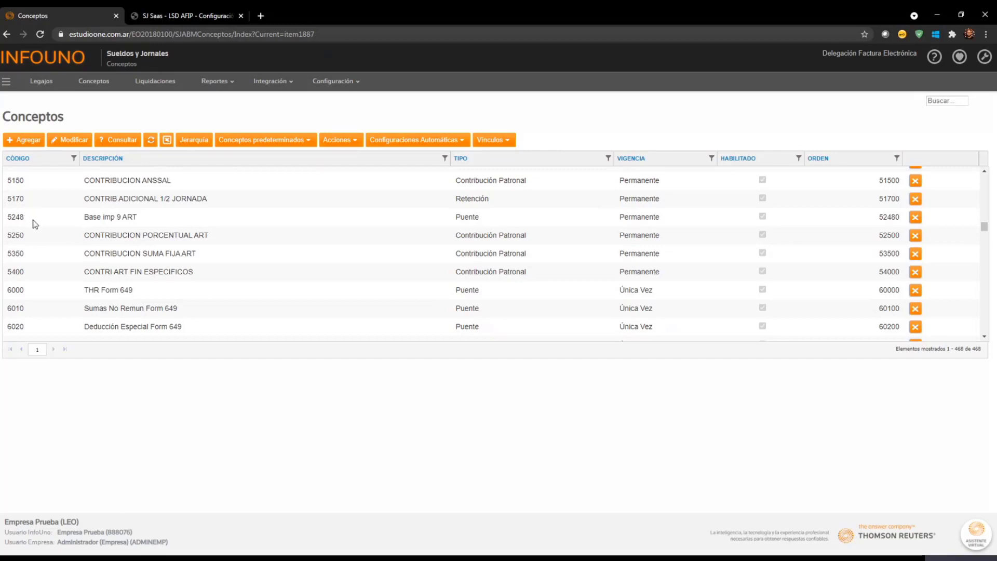
pyautogui.click(114, 220)
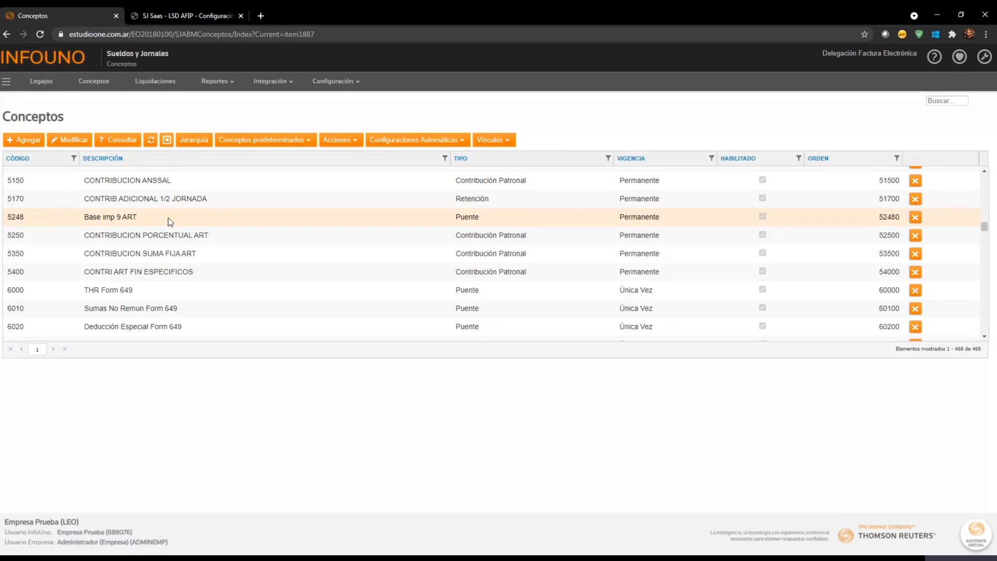
pyautogui.click(123, 144)
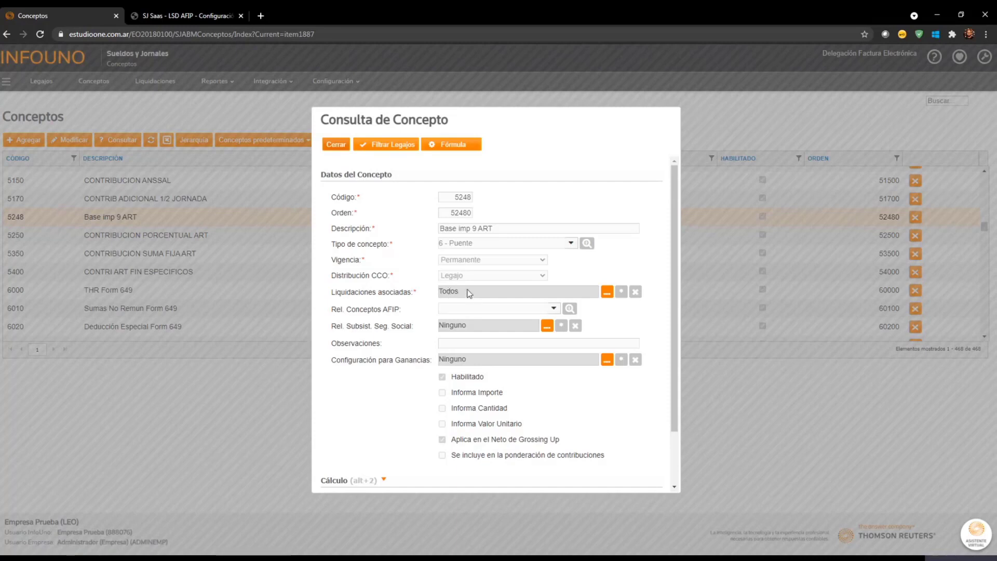
pyautogui.click(466, 148)
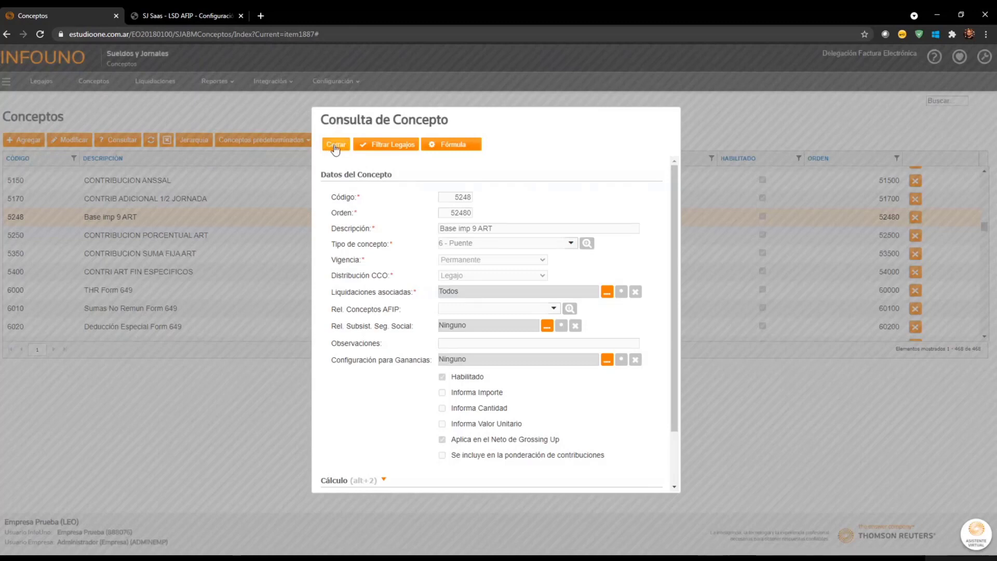
pyautogui.click(336, 145)
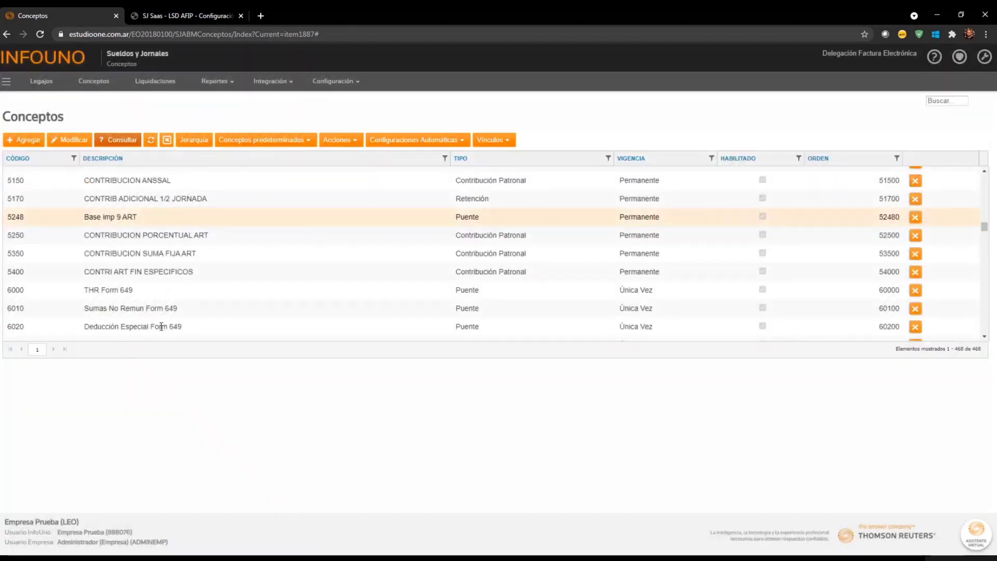
pyautogui.click(43, 241)
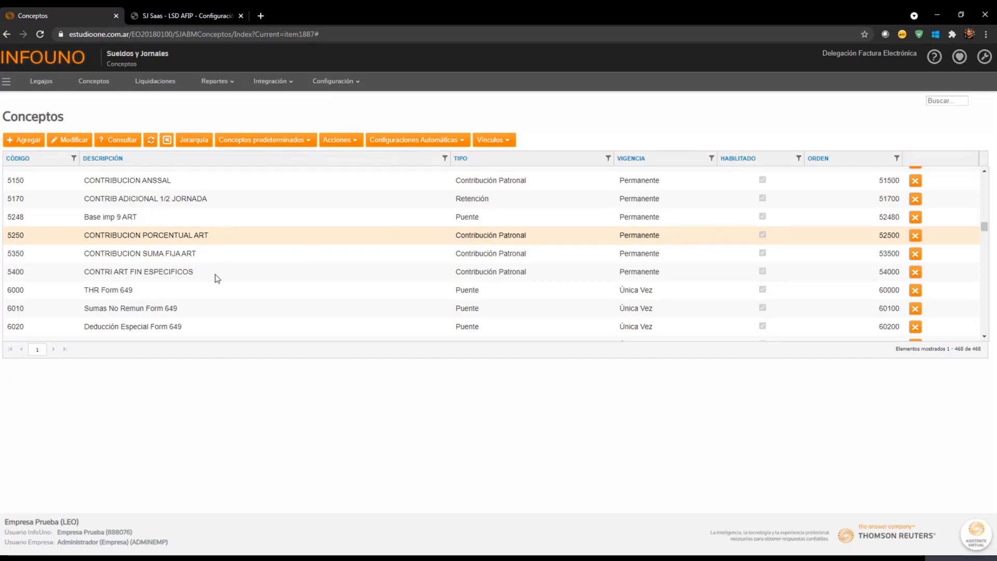
# - Consult concept 2540 SAC PROPORCIONAL and review which settlement types are ticked in its Liquidaciones asociadas
pyautogui.scroll(15, 217, 279)
pyautogui.scroll(10, 217, 279)
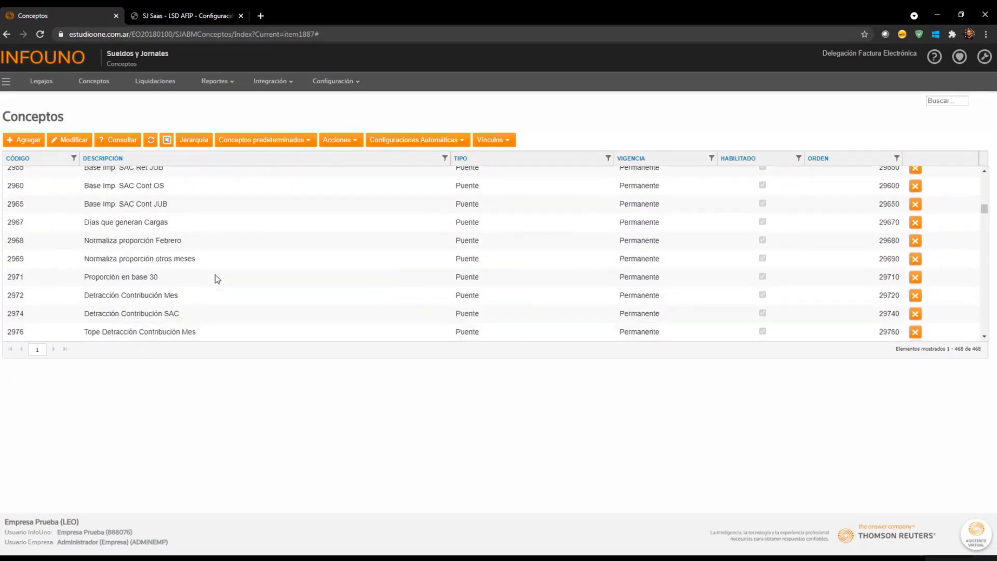
pyautogui.scroll(5, 217, 279)
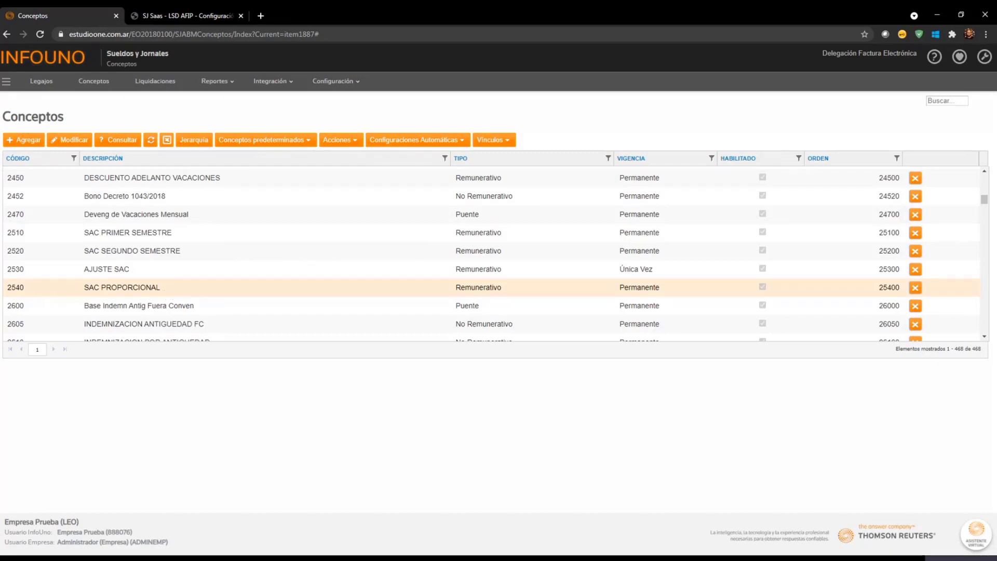
pyautogui.click(115, 141)
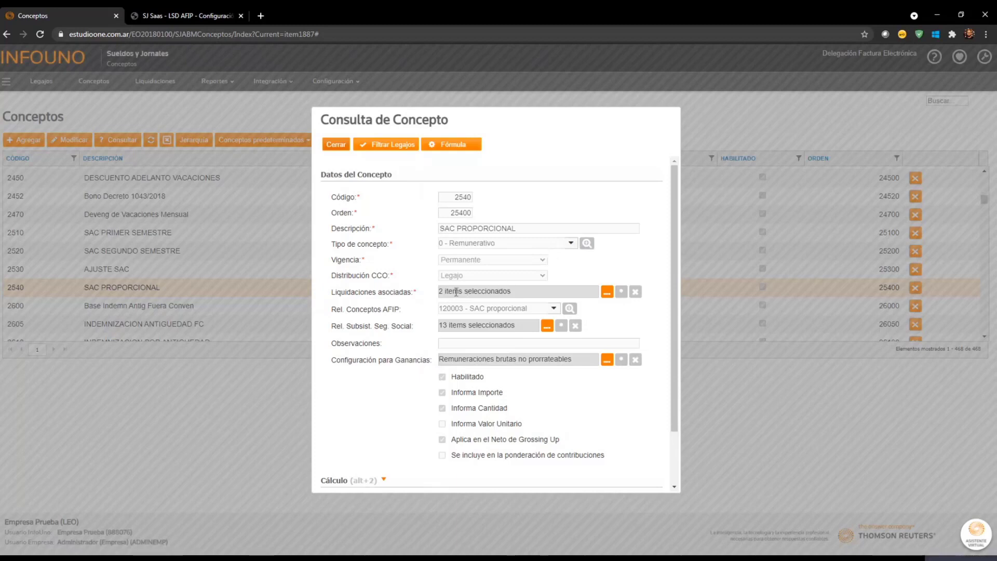
pyautogui.click(603, 294)
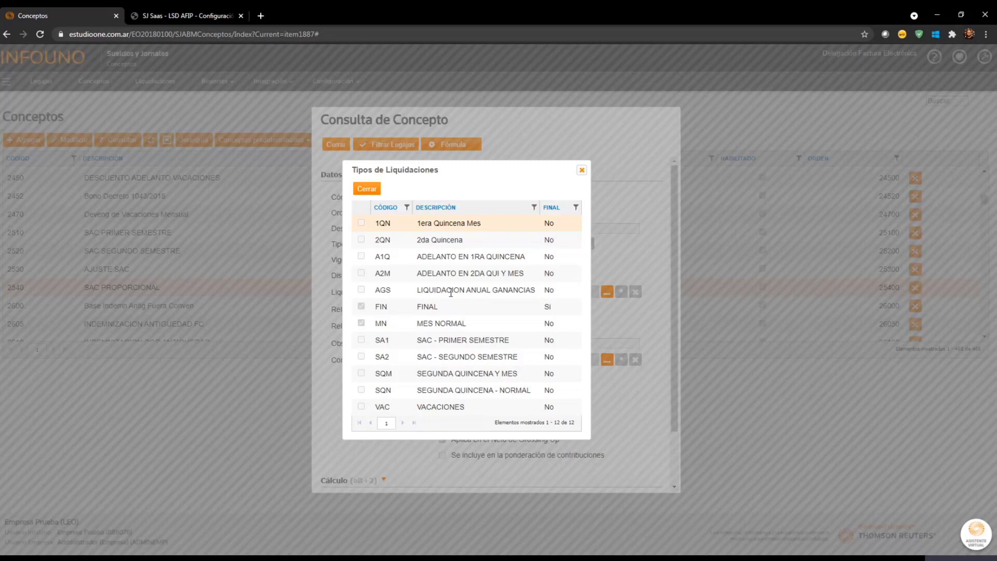
pyautogui.click(368, 190)
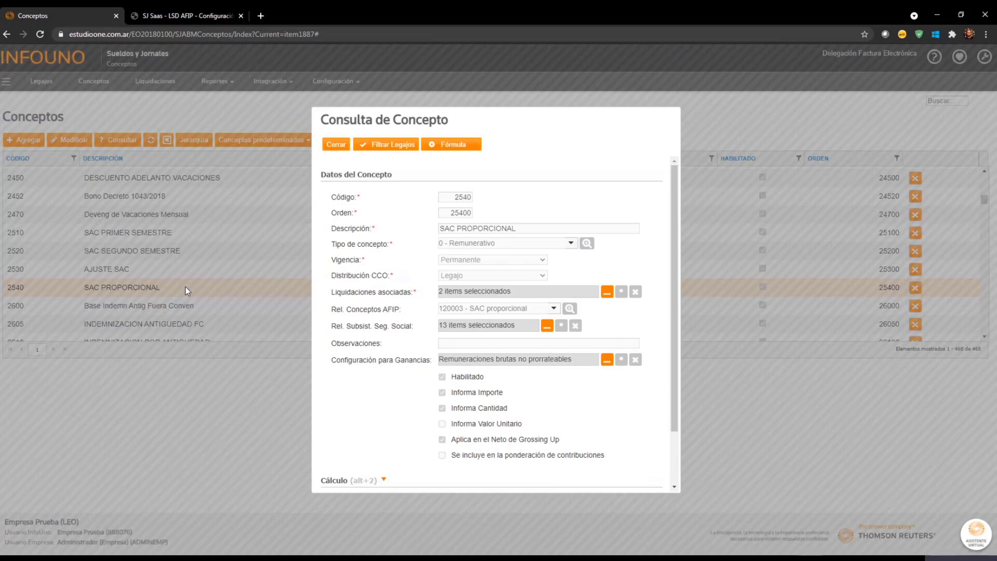
pyautogui.click(332, 145)
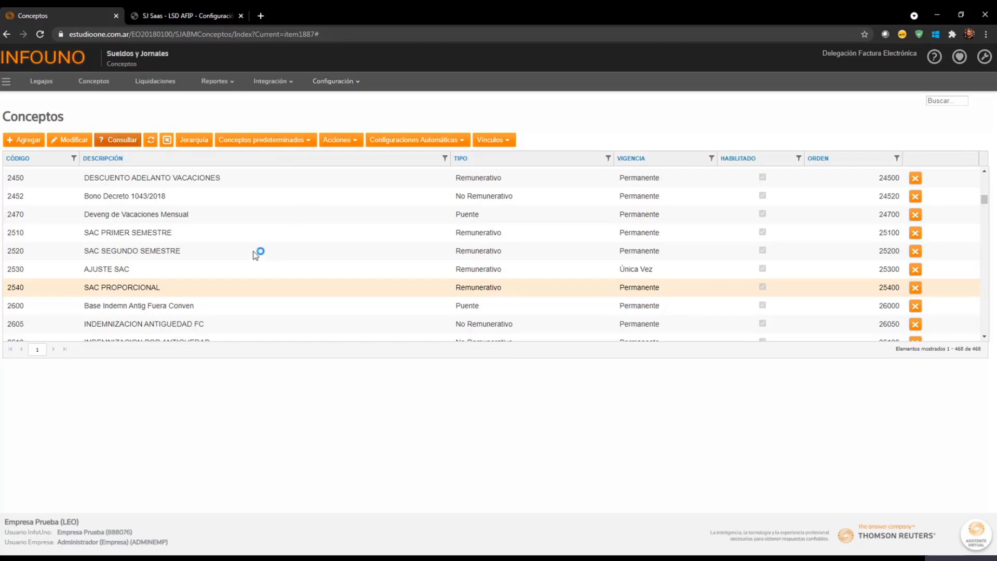
pyautogui.scroll(20, 256, 255)
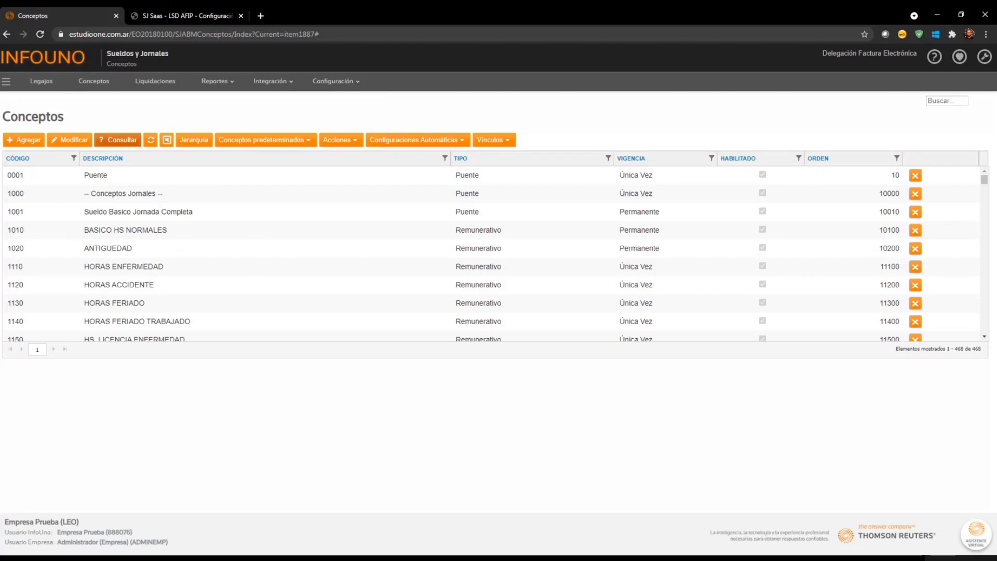
# - In the LSD AFIP configuration manual, examine the Cuadro Concepto AFIP code ranges under Configuración de Conceptos on page 16
pyautogui.click(197, 14)
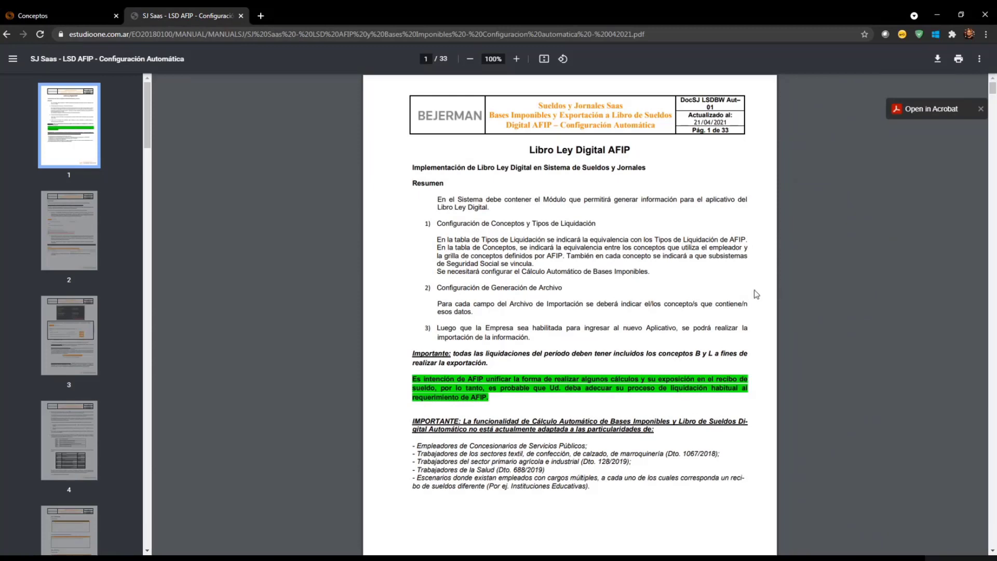
pyautogui.scroll(-20, 756, 294)
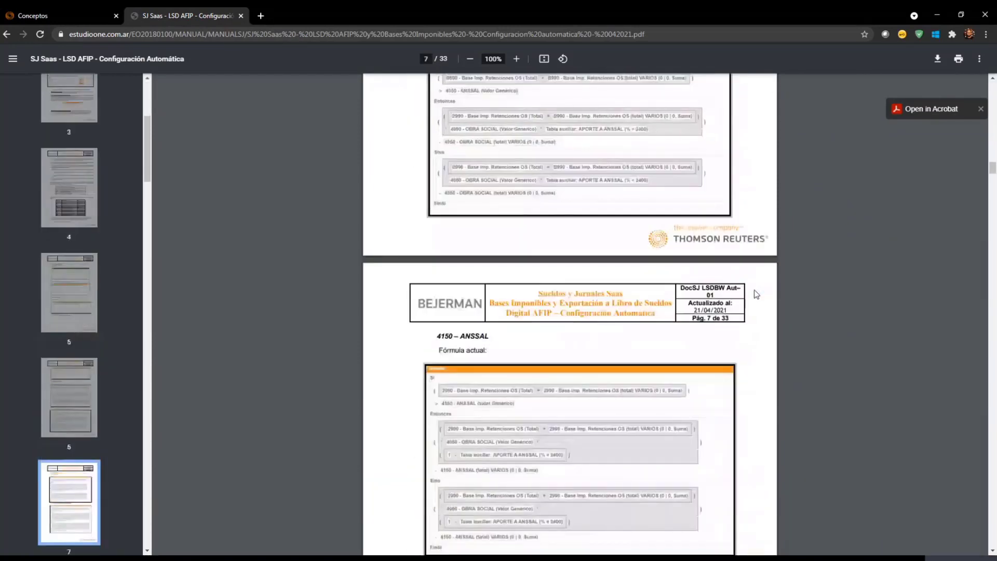
pyautogui.scroll(-20, 756, 294)
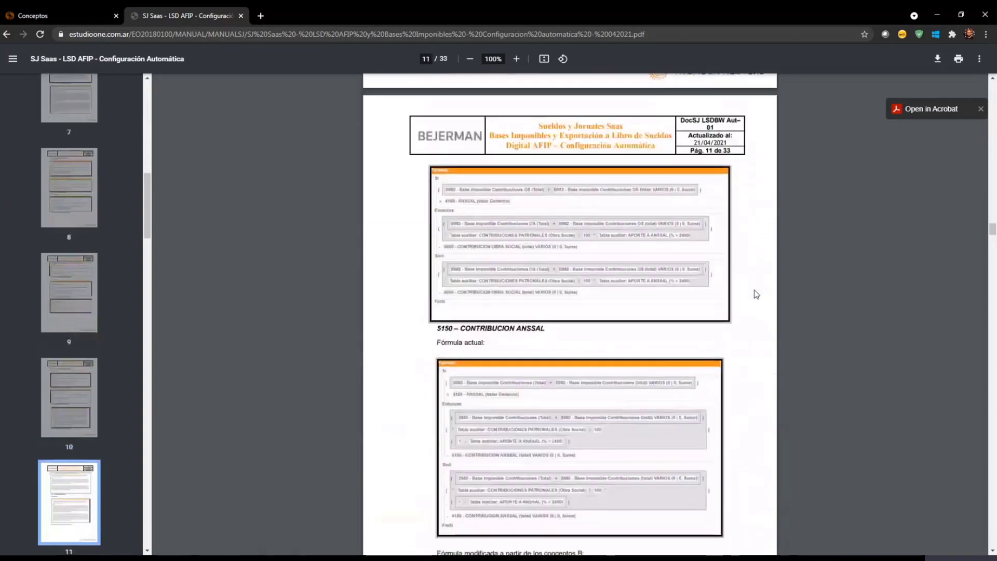
pyautogui.scroll(-20, 756, 294)
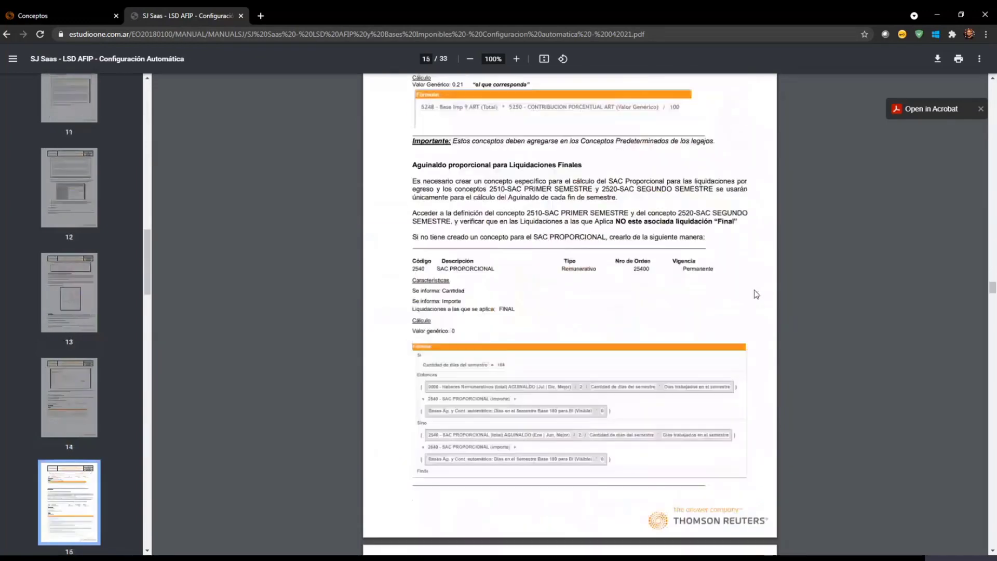
pyautogui.scroll(-8, 756, 294)
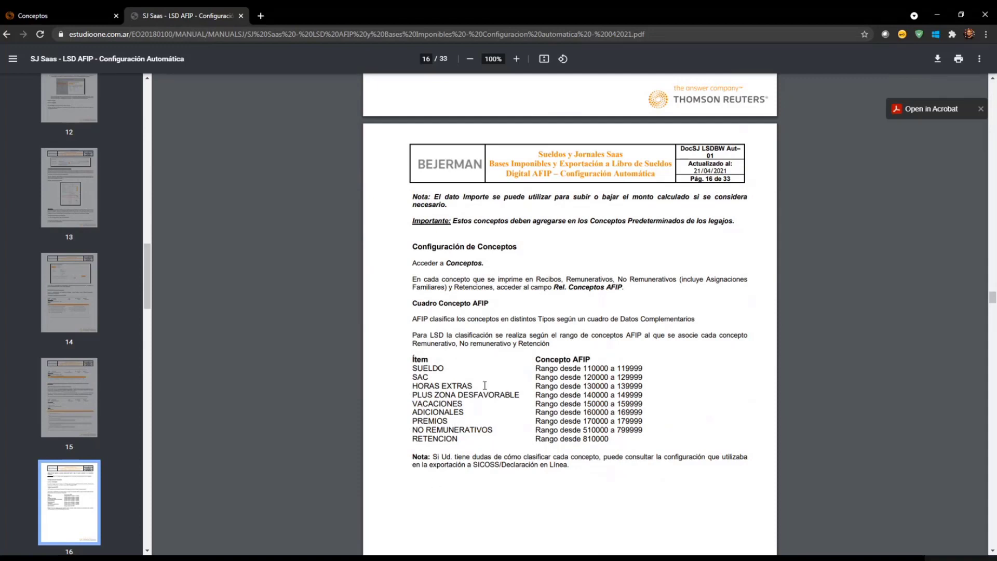
pyautogui.moveTo(577, 369); pyautogui.dragTo(609, 368)
pyautogui.click(584, 372)
# - Return to the Conceptos list, edit concept 2010 SUELDO, and choose 110000 - Sueldo as its Rel. Conceptos AFIP
pyautogui.click(59, 23)
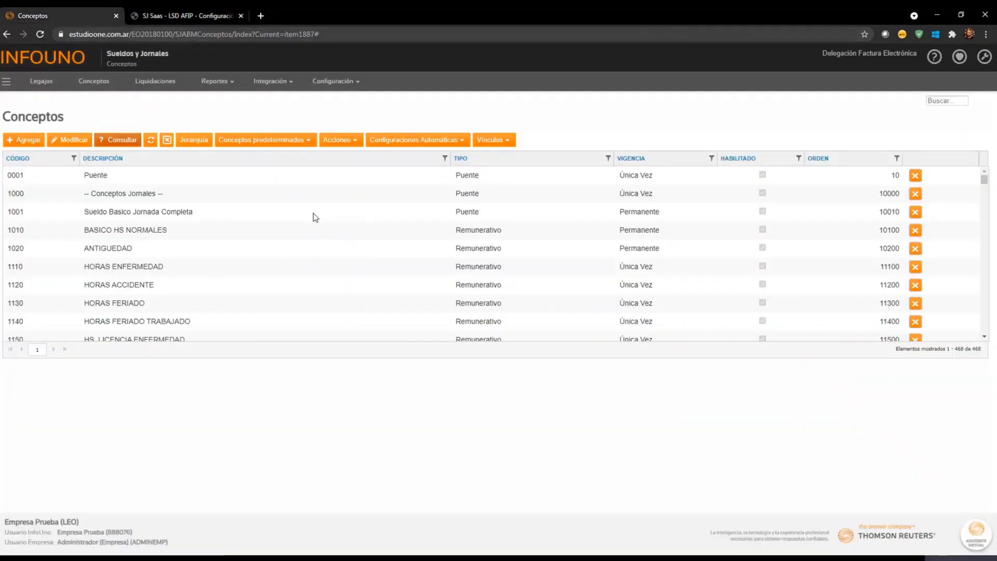
pyautogui.scroll(-5, 270, 224)
pyautogui.scroll(-6, 270, 224)
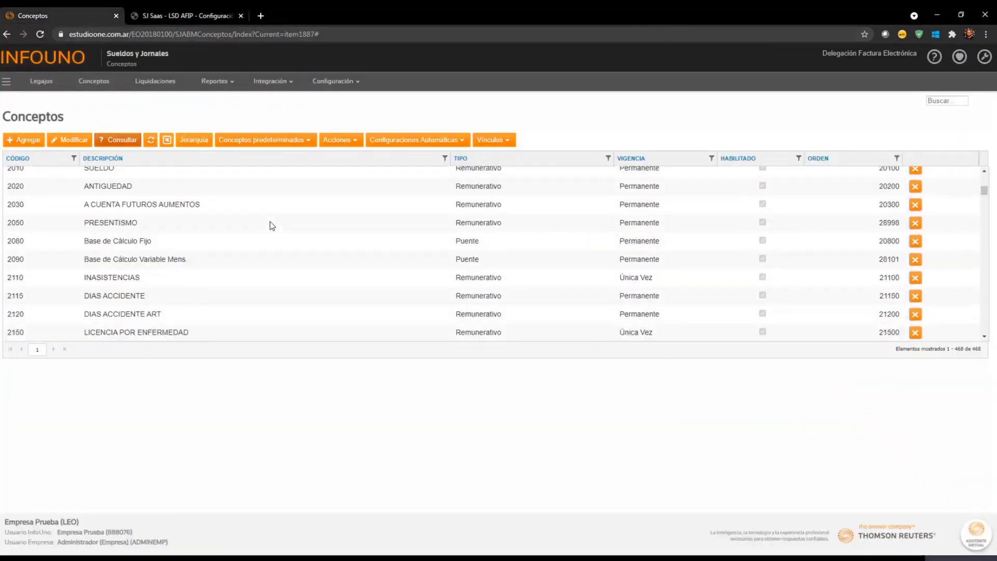
pyautogui.scroll(2, 270, 224)
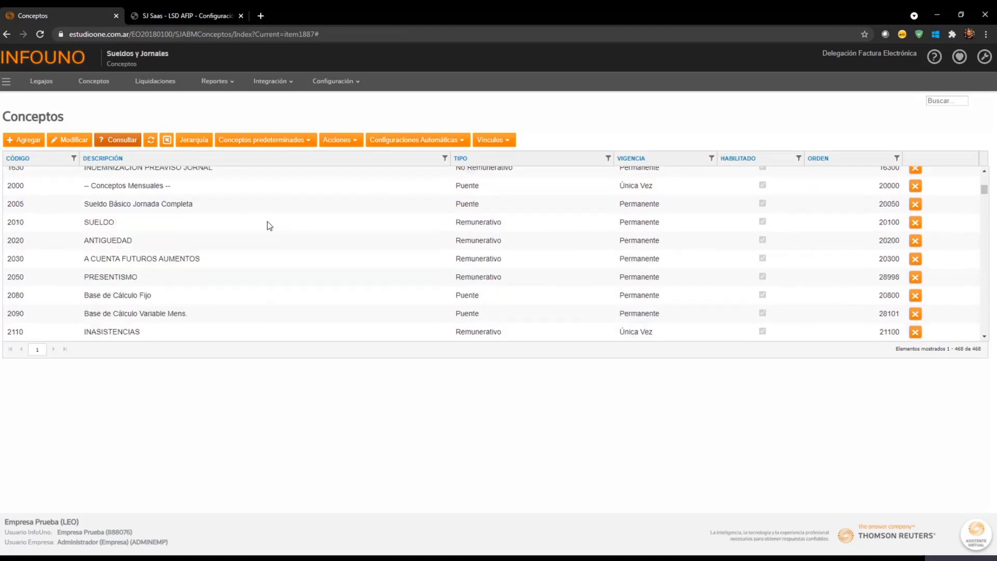
pyautogui.click(268, 224)
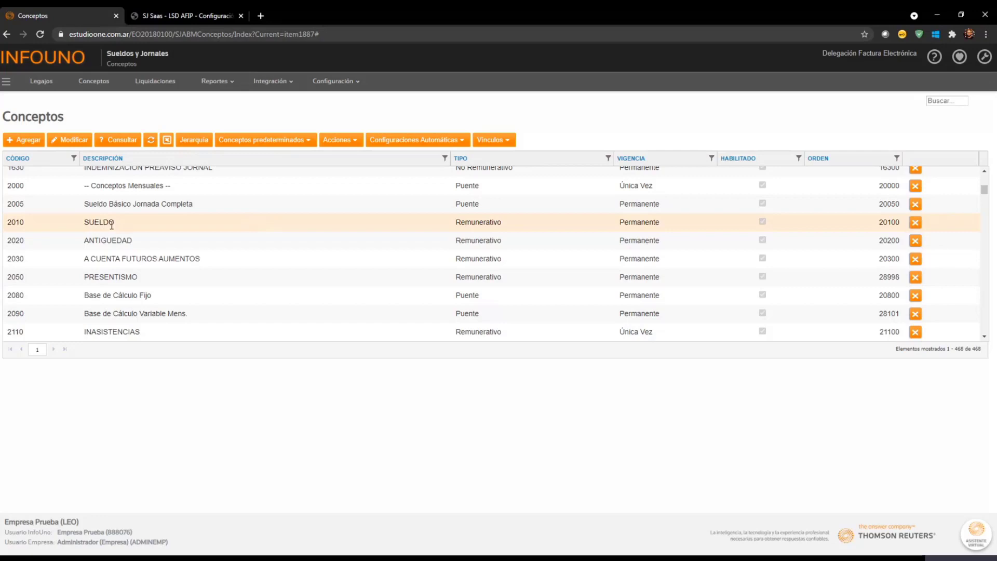
pyautogui.click(73, 140)
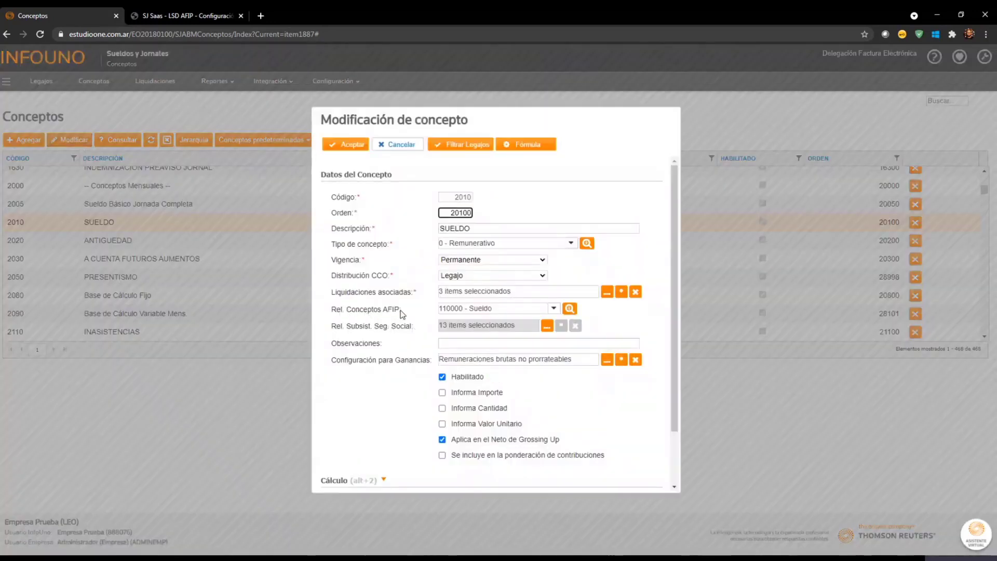
pyautogui.click(554, 309)
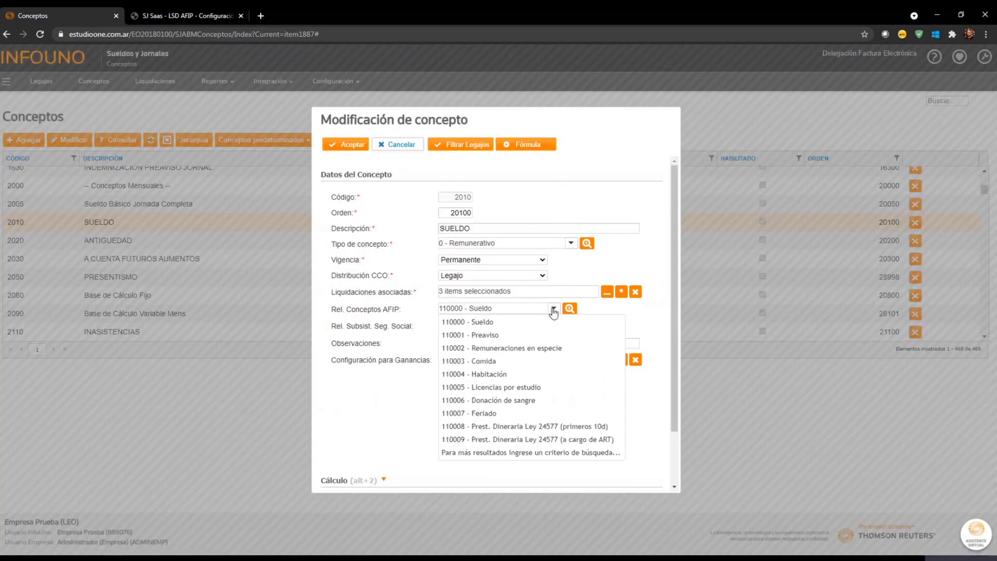
pyautogui.click(487, 322)
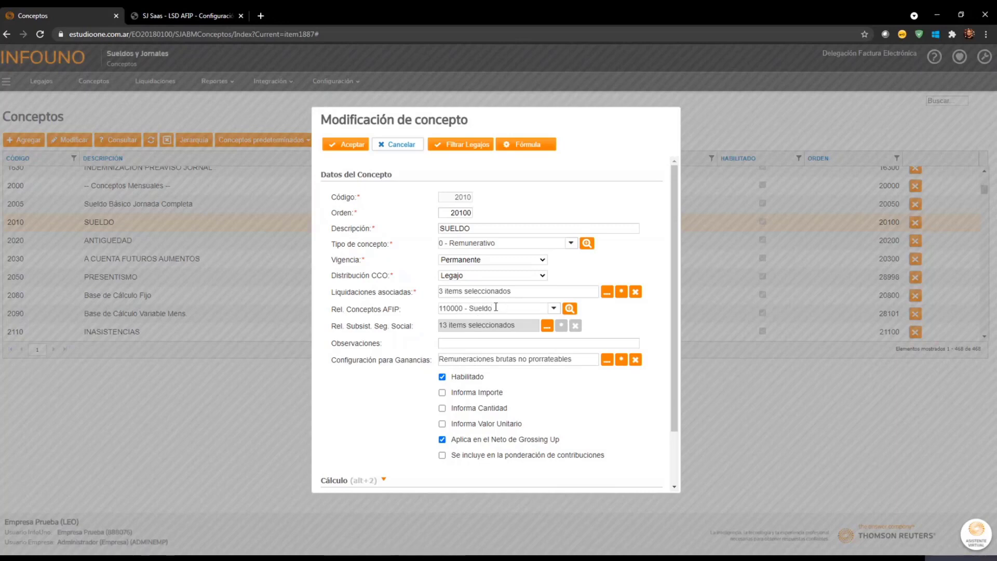
# - Review both pages of Subsistemas de la Seguridad Social related to concept 2010 SUELDO, and accept the concept's modification
pyautogui.click(547, 327)
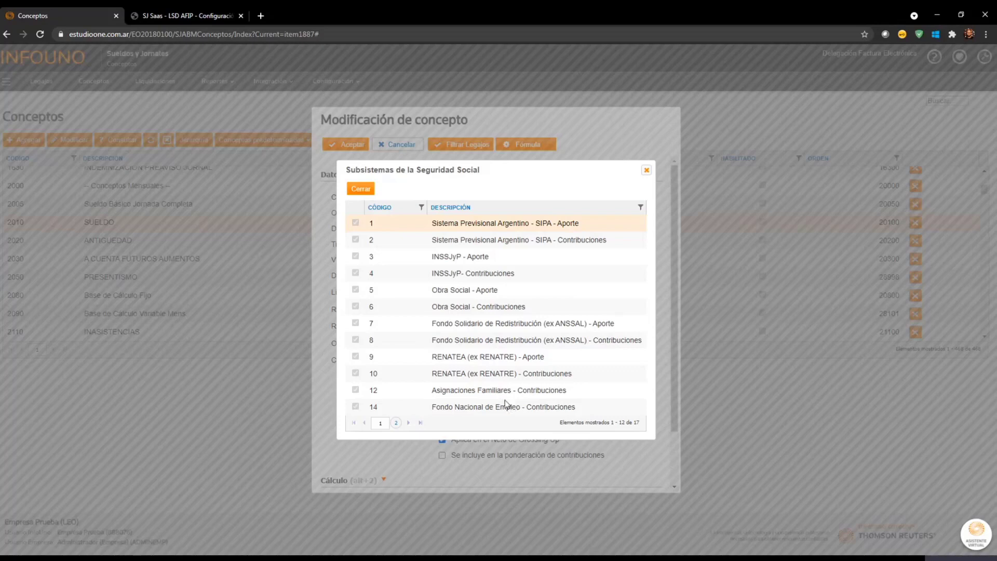
pyautogui.click(396, 423)
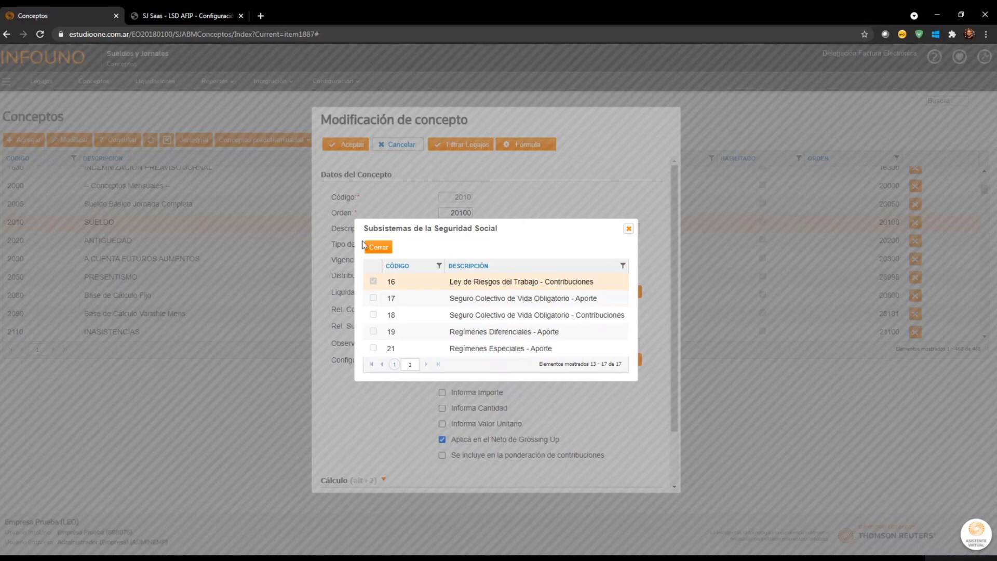
pyautogui.click(379, 248)
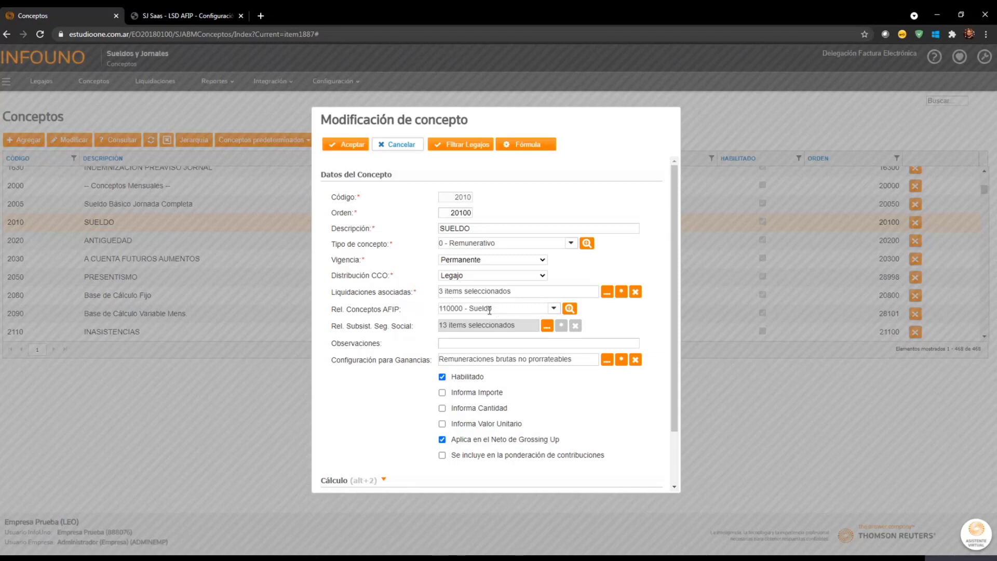
pyautogui.click(355, 150)
pyautogui.click(586, 106)
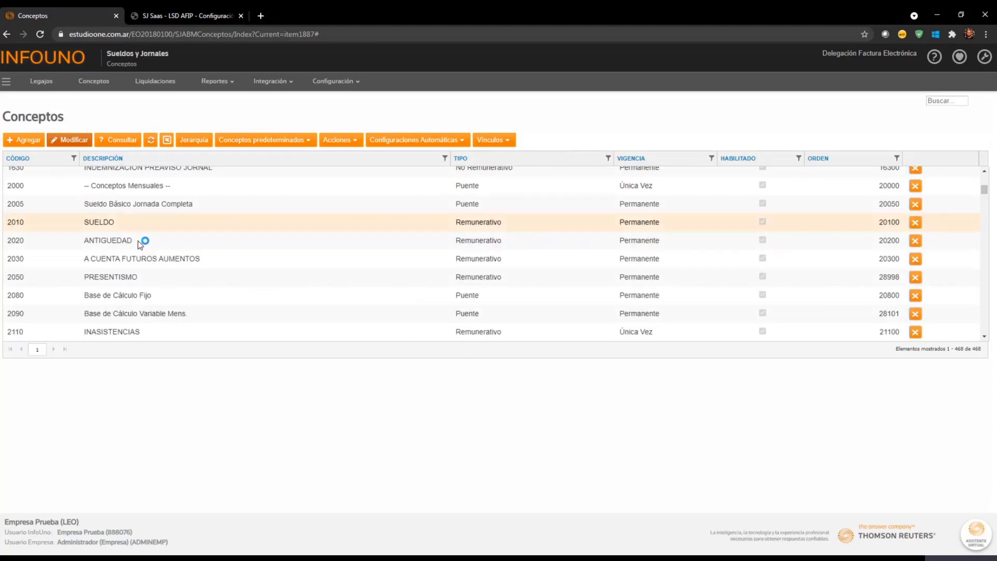
# - Check the Rel. Conceptos AFIP of concept 2020 ANTIGUEDAD and accept its record
pyautogui.click(139, 242)
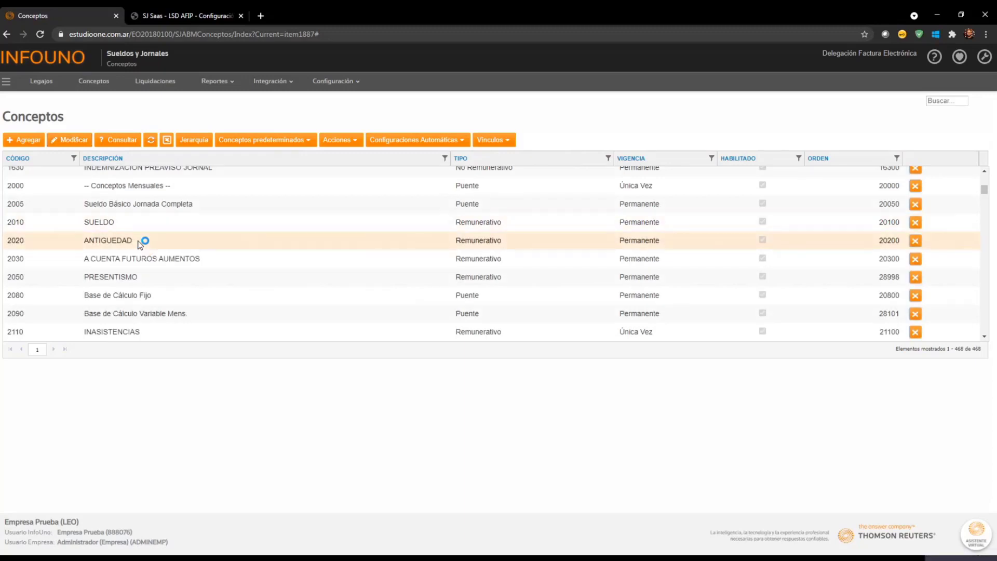
pyautogui.click(82, 143)
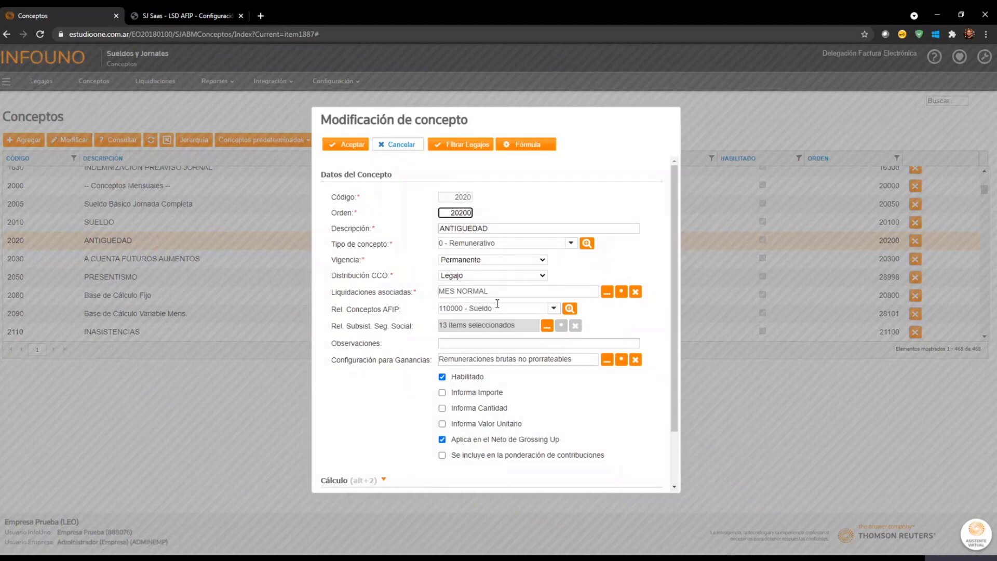
pyautogui.click(495, 308)
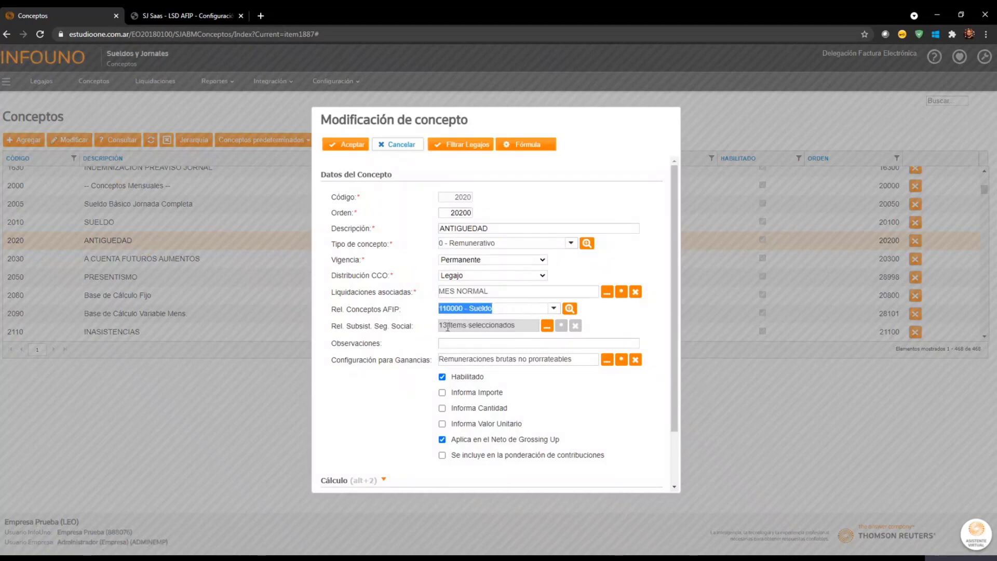
pyautogui.click(353, 148)
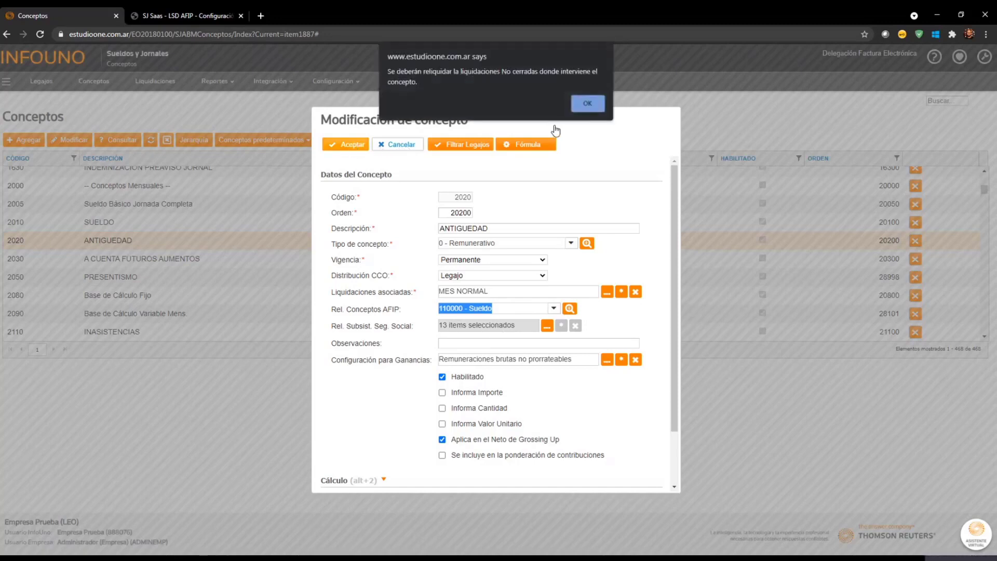
pyautogui.click(585, 107)
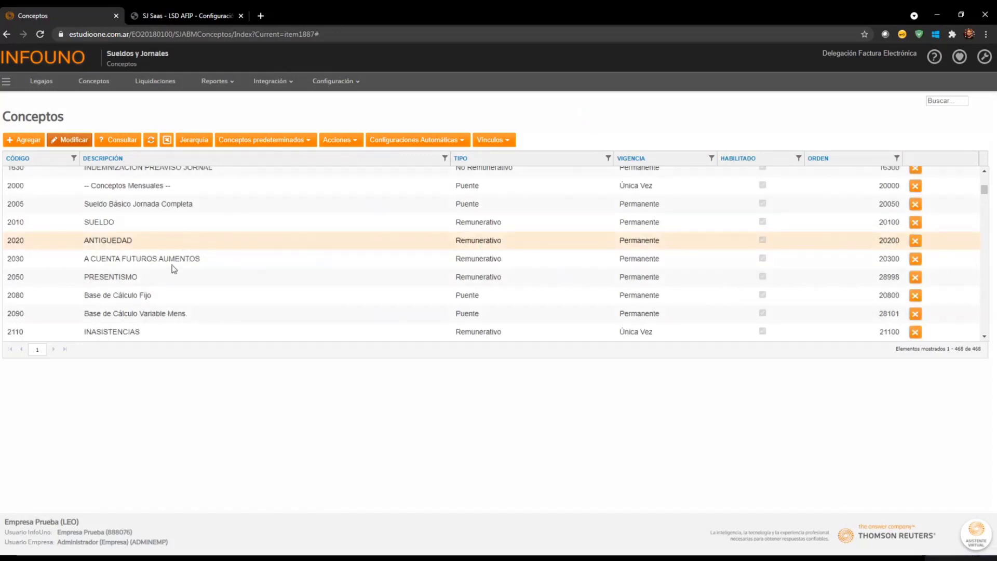
# - Set the Rel. Conceptos AFIP of concept 2110 INASISTENCIAS to 110000 - Sueldo and accept the change
pyautogui.scroll(-1, 186, 259)
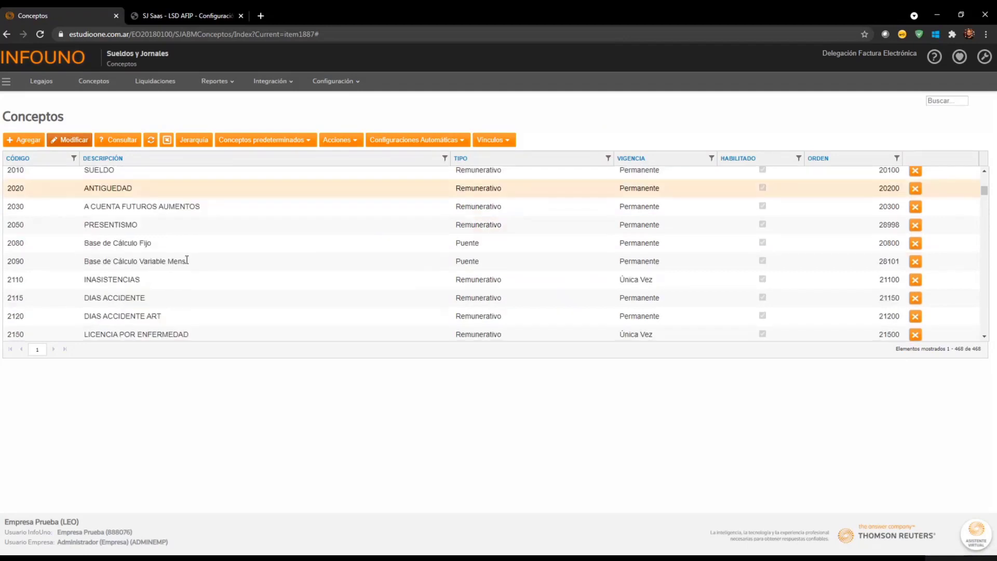
pyautogui.scroll(-1, 187, 259)
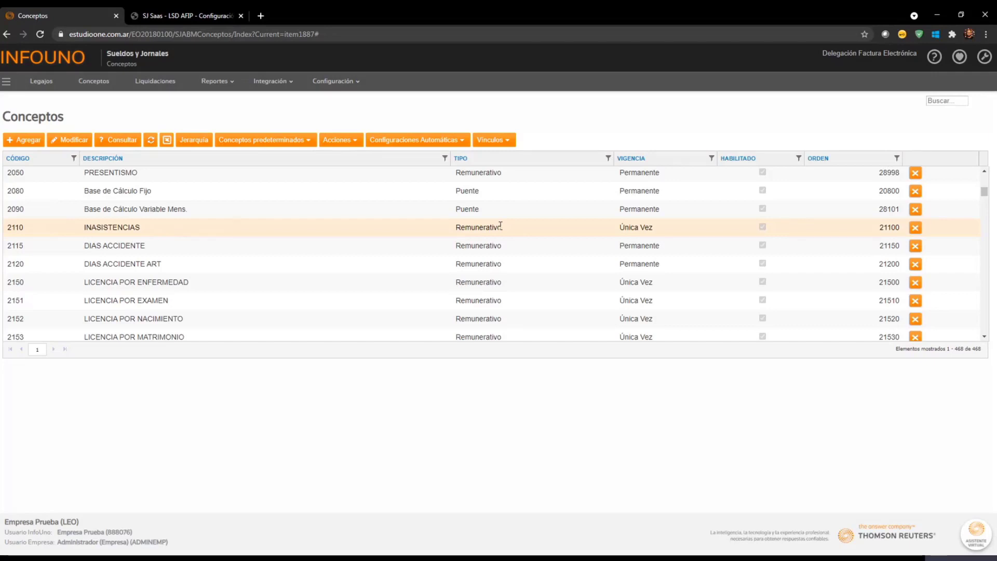
pyautogui.click(80, 145)
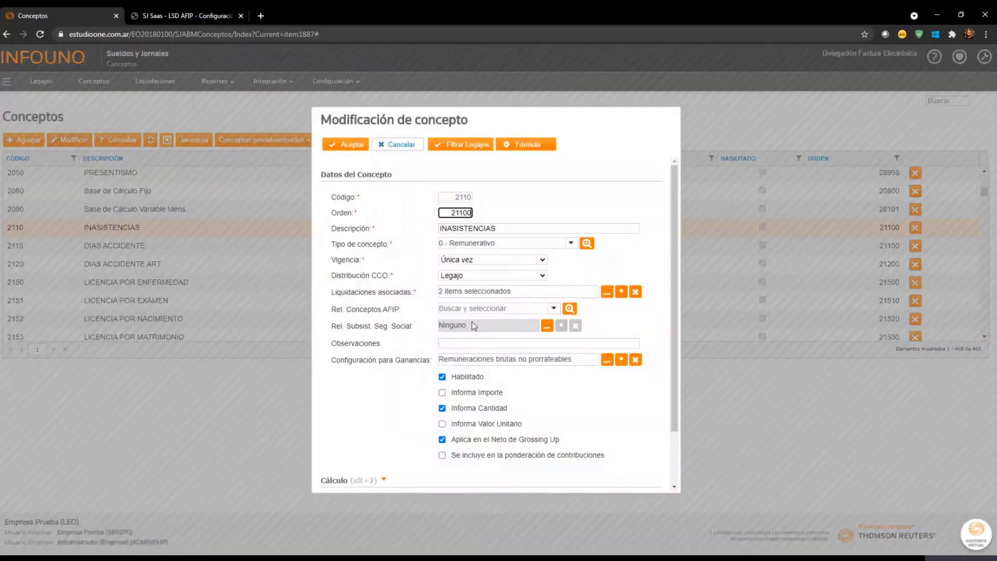
pyautogui.click(531, 309)
pyautogui.write('110000')
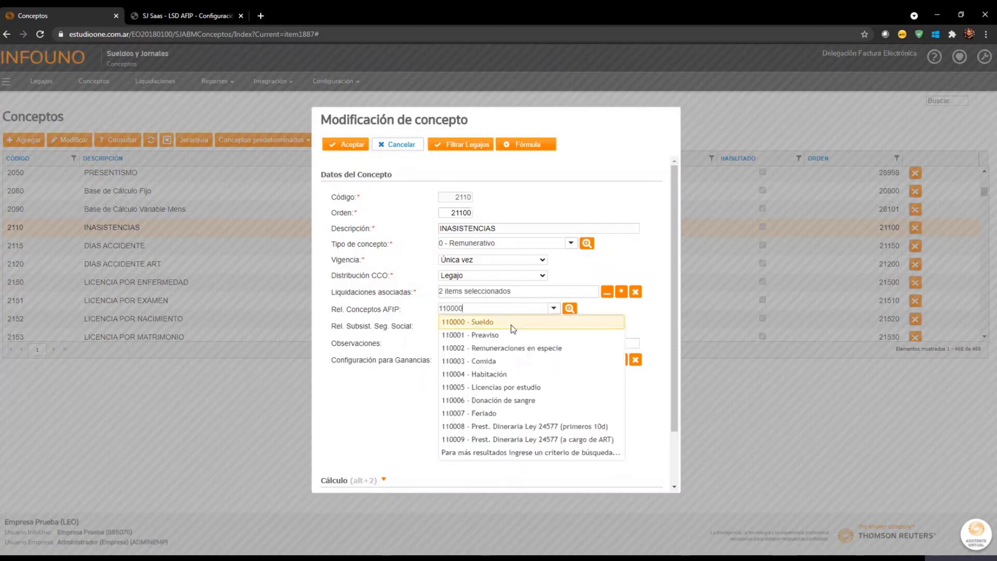
pyautogui.click(513, 323)
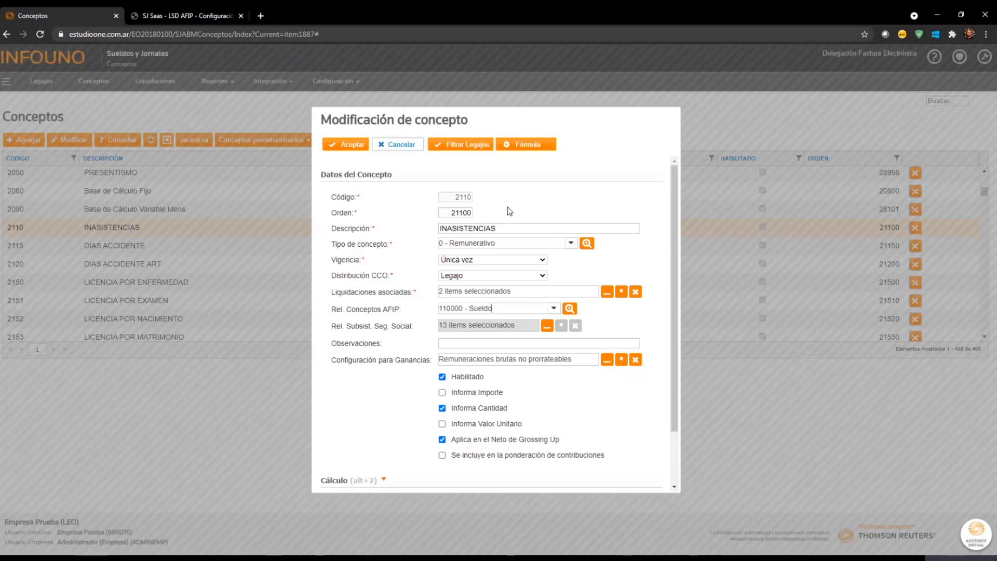
pyautogui.click(356, 145)
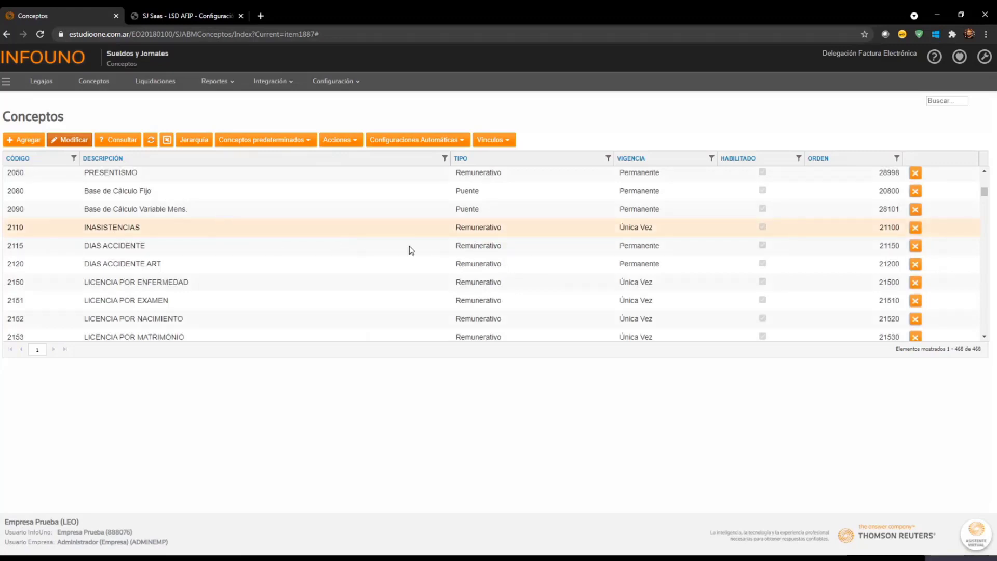
# - Open concept 2410 VACACIONES MENSUAL for modification and find code 151000 Adelanto Vacacional - De uso libre in the Conceptos AFIP list
pyautogui.scroll(-1, 409, 245)
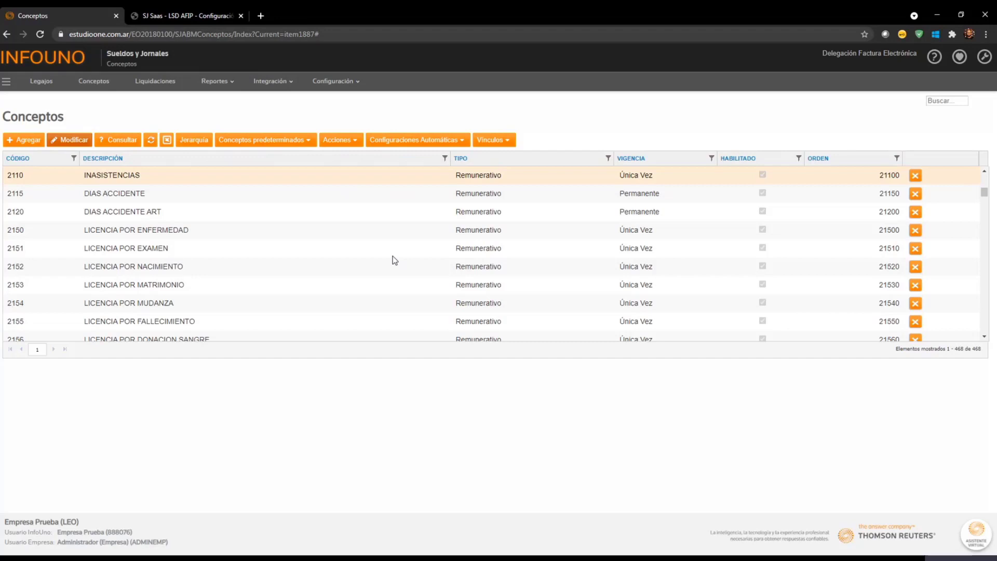
pyautogui.scroll(-5, 394, 260)
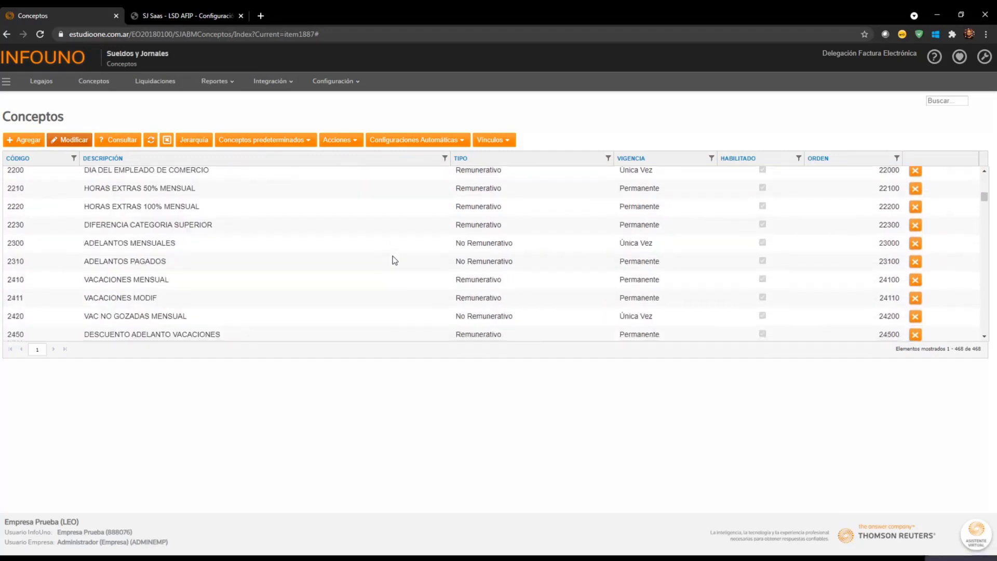
pyautogui.scroll(-1, 395, 260)
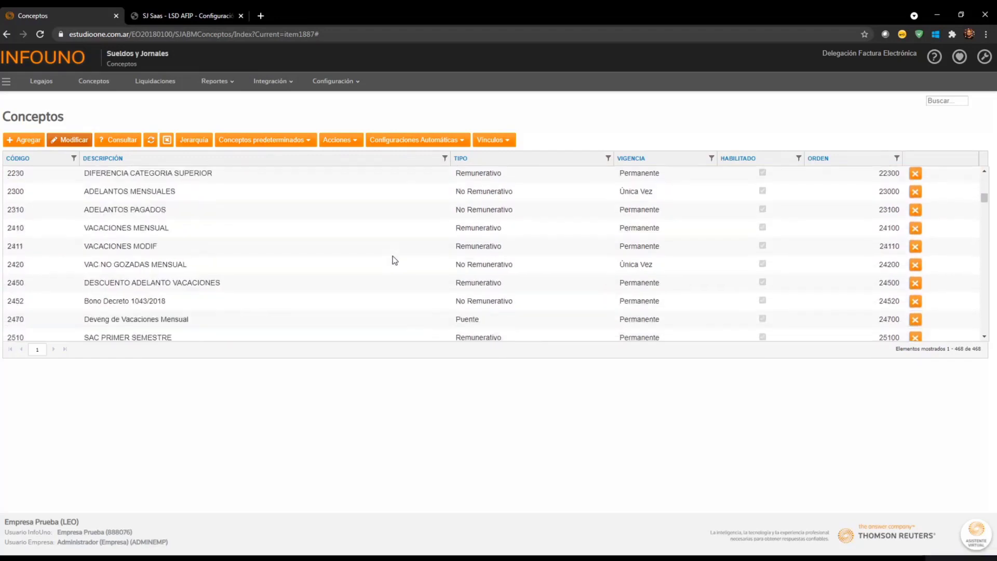
pyautogui.click(175, 233)
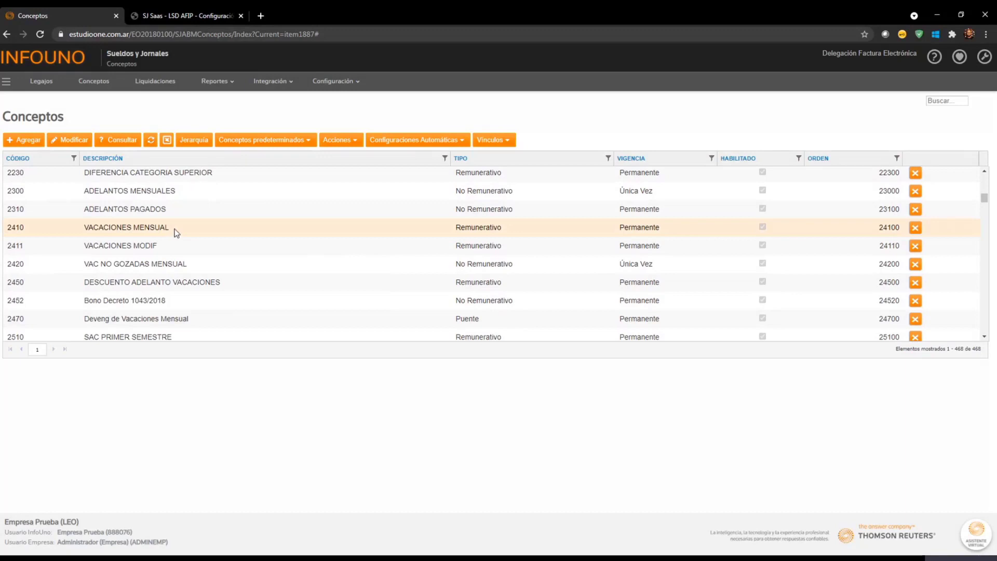
pyautogui.click(78, 141)
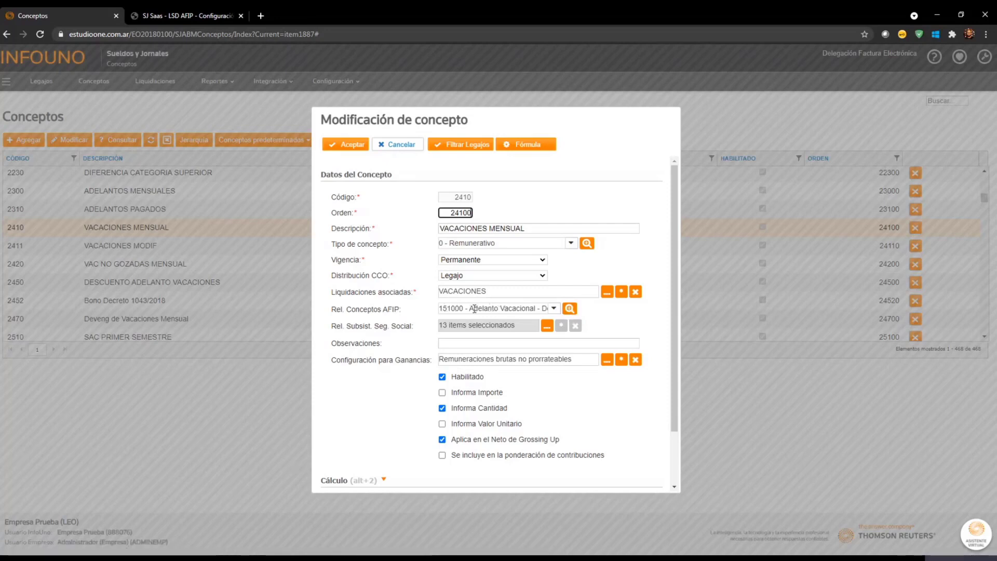
pyautogui.click(570, 309)
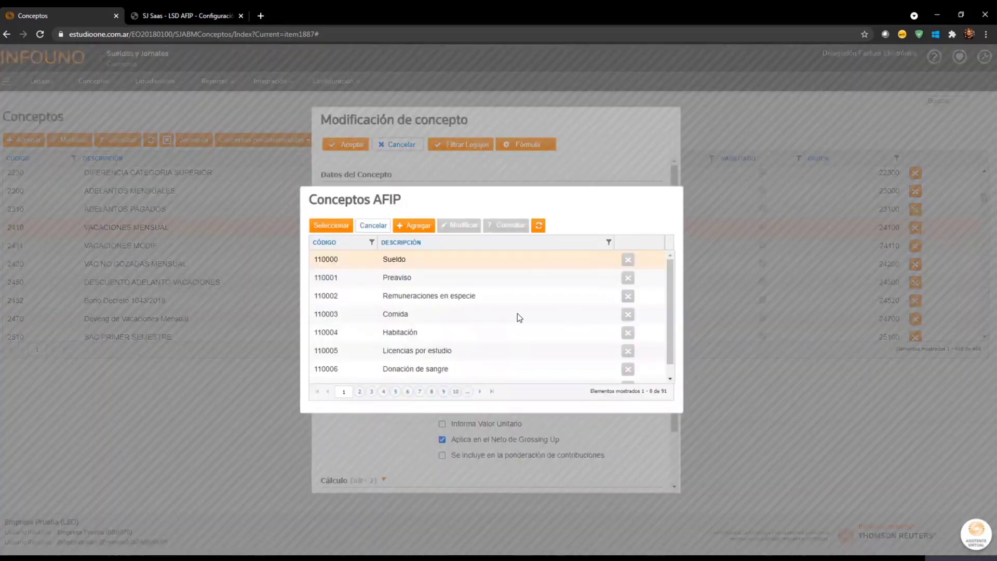
pyautogui.click(360, 393)
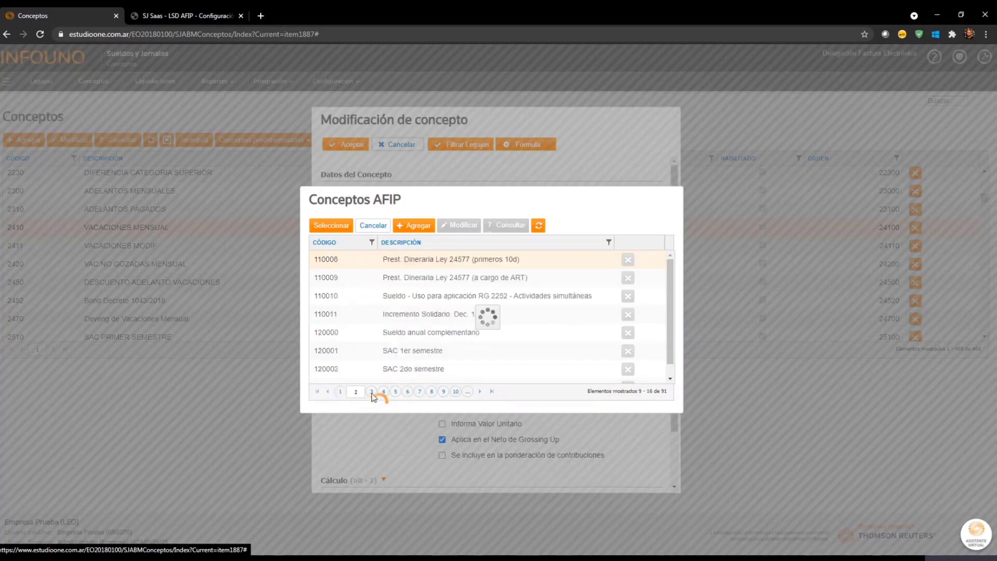
pyautogui.click(372, 392)
pyautogui.click(384, 393)
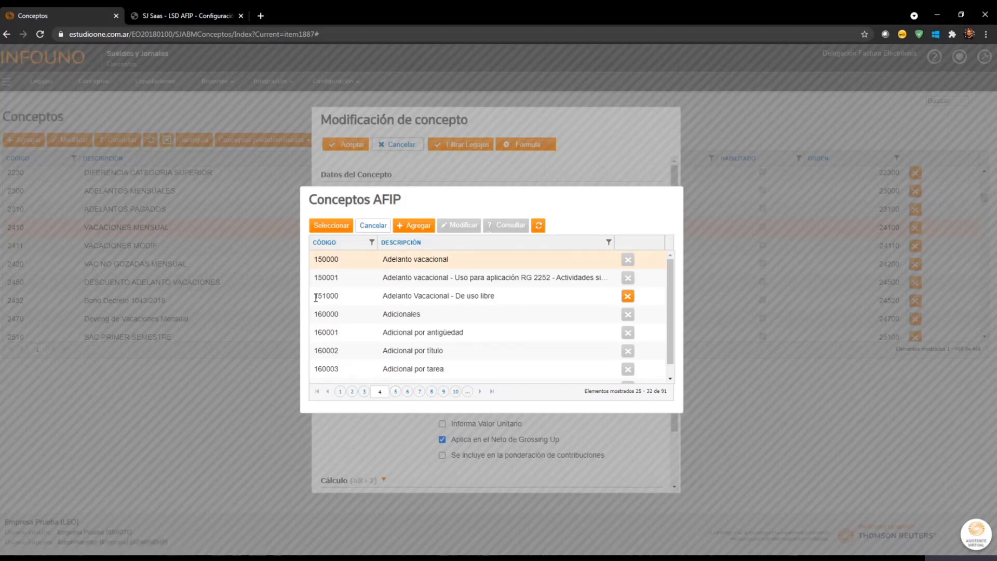
pyautogui.moveTo(315, 295); pyautogui.dragTo(505, 303)
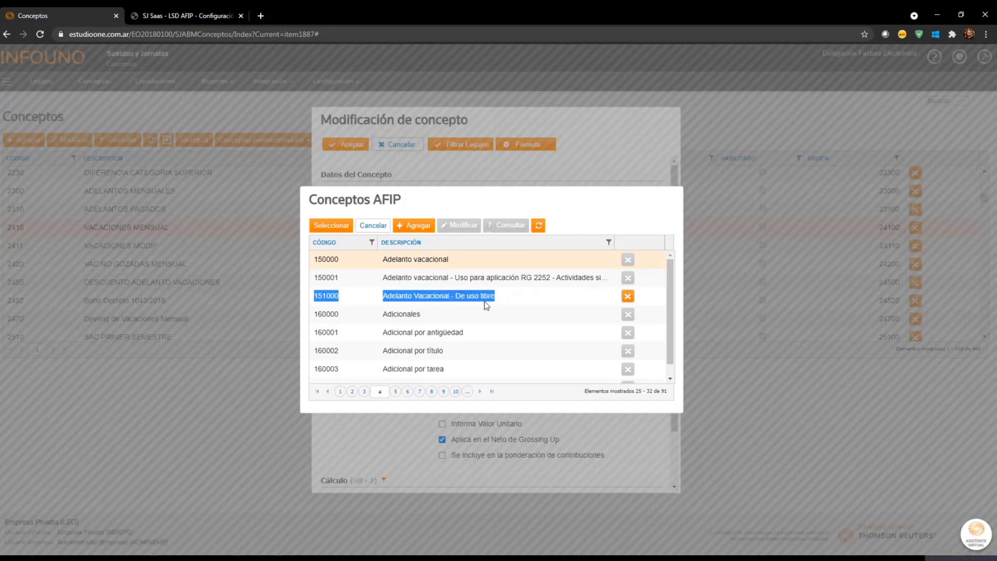
pyautogui.click(420, 227)
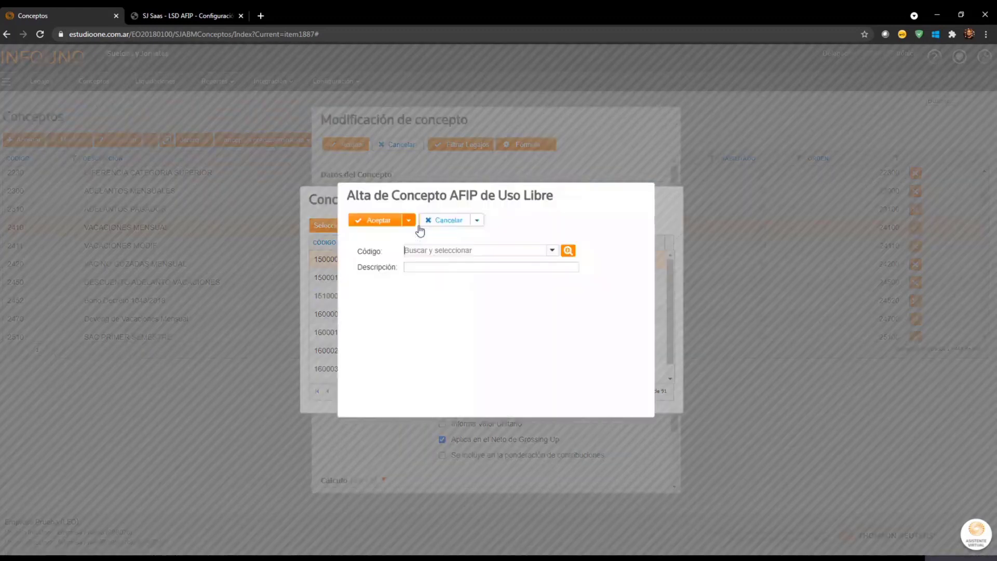
pyautogui.click(552, 251)
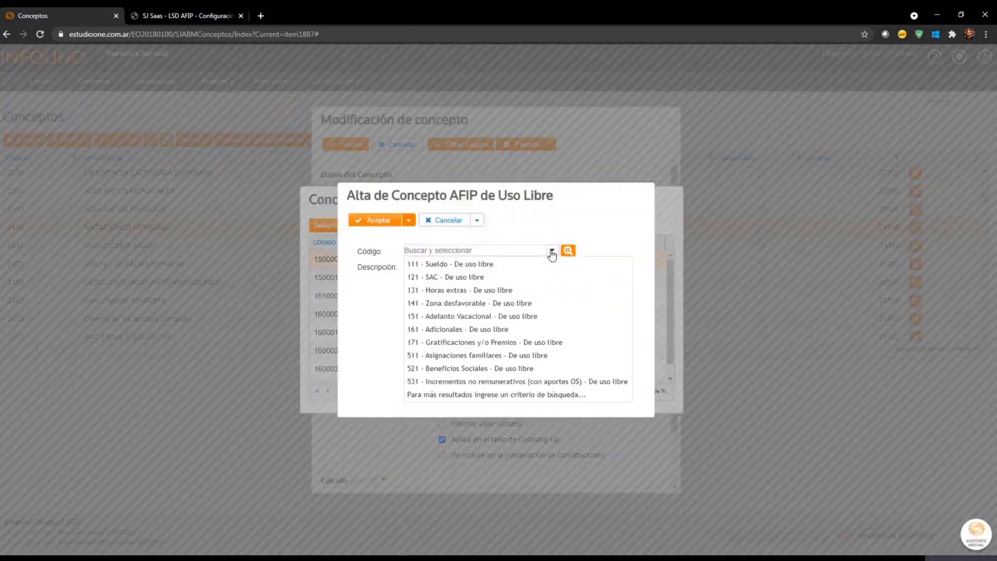
pyautogui.click(422, 316)
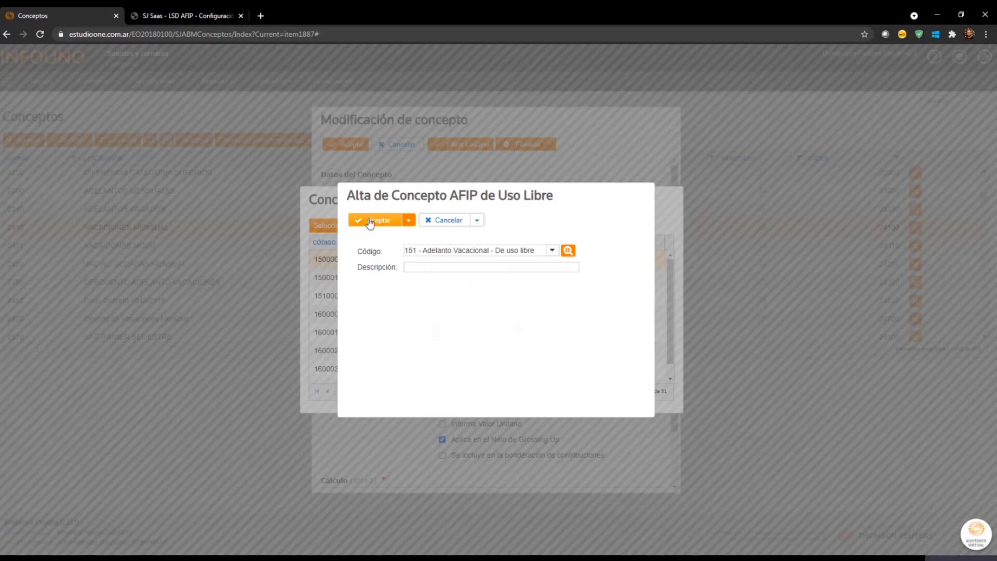
pyautogui.click(449, 221)
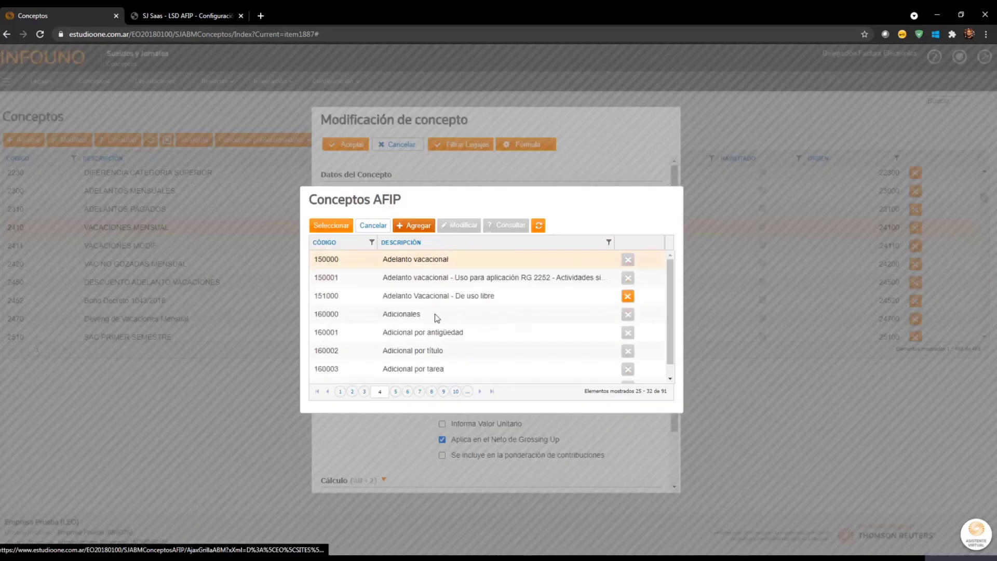
# - Compare codes 150000 and 151000, leave the Conceptos AFIP list keeping 151000 - Adelanto Vacacional for concept 2410 VACACIONES MENSUAL, and accept the modification
pyautogui.click(363, 300)
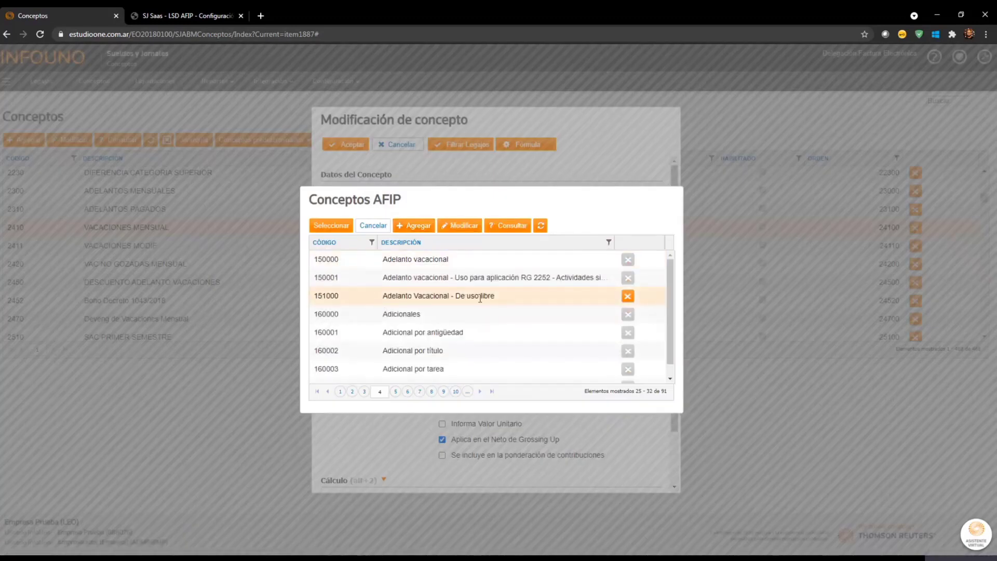
pyautogui.click(353, 263)
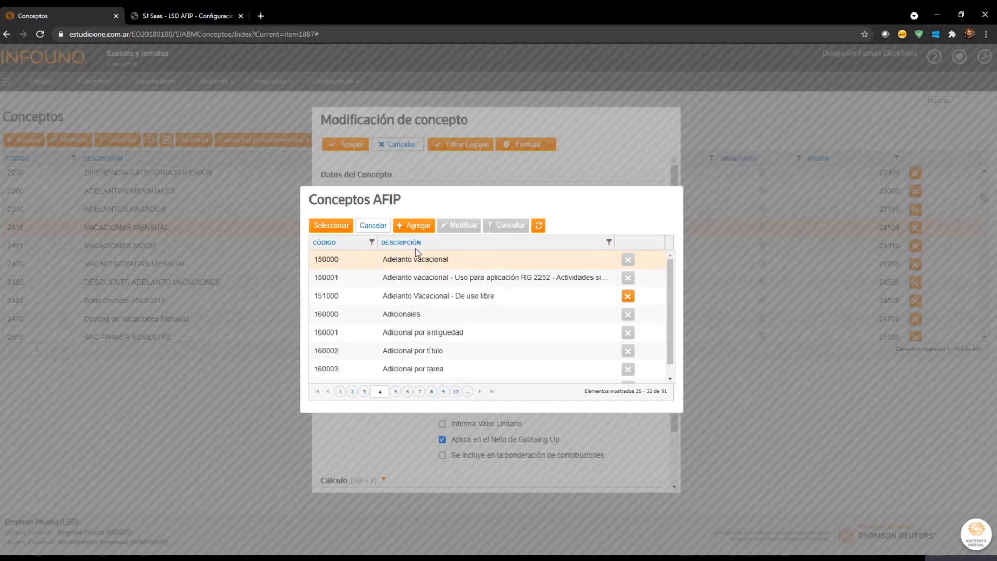
pyautogui.click(366, 298)
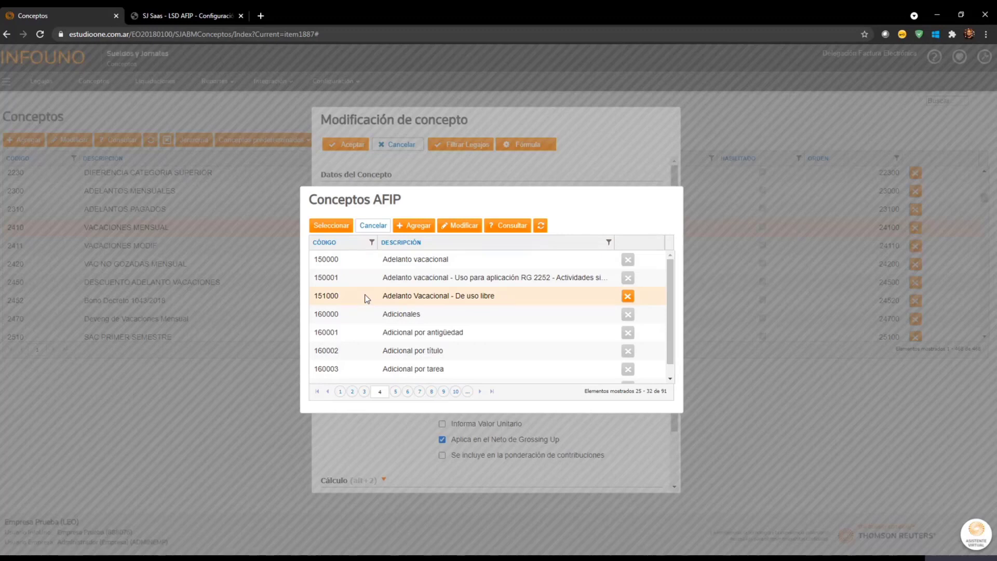
pyautogui.doubleClick(367, 298)
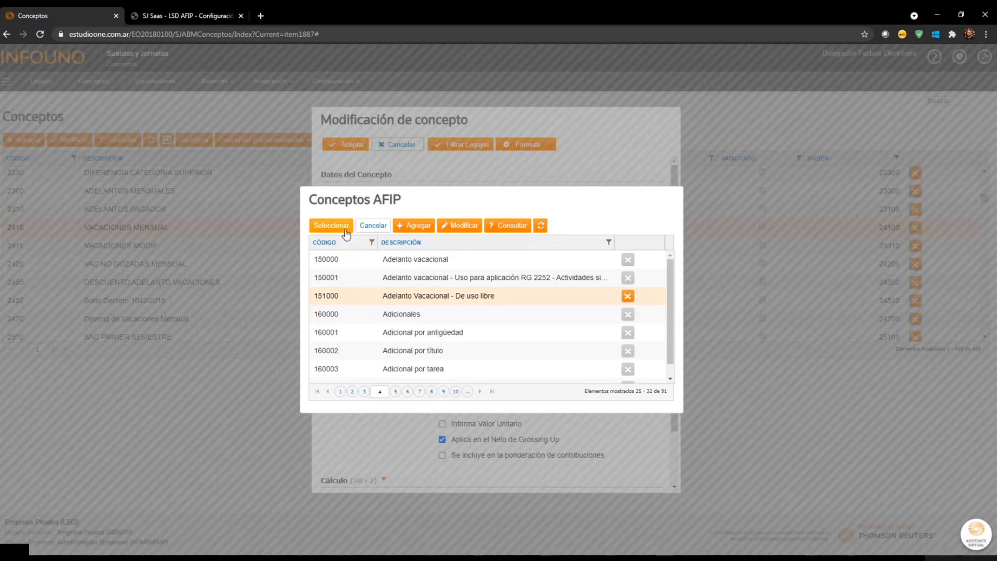
pyautogui.click(379, 227)
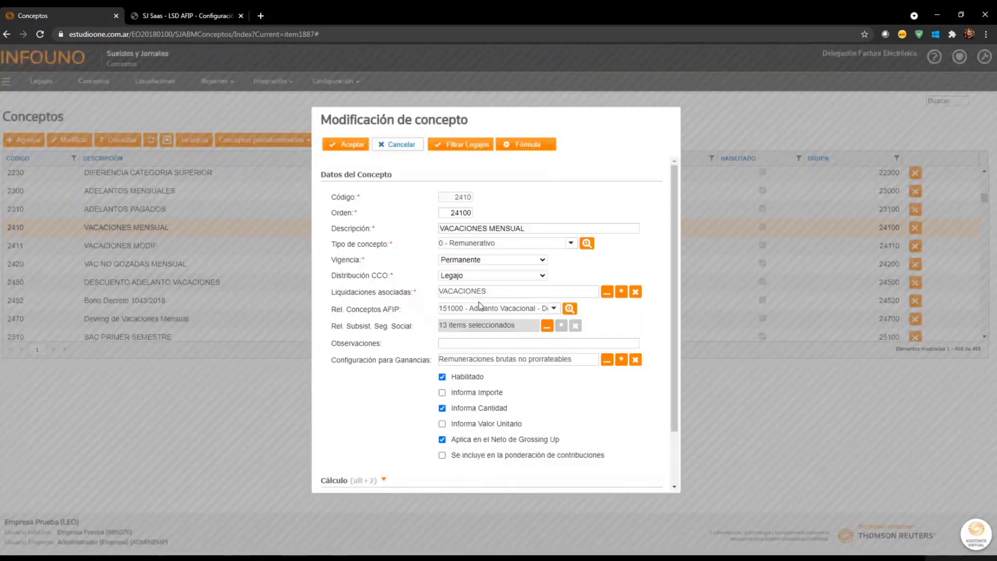
pyautogui.click(356, 150)
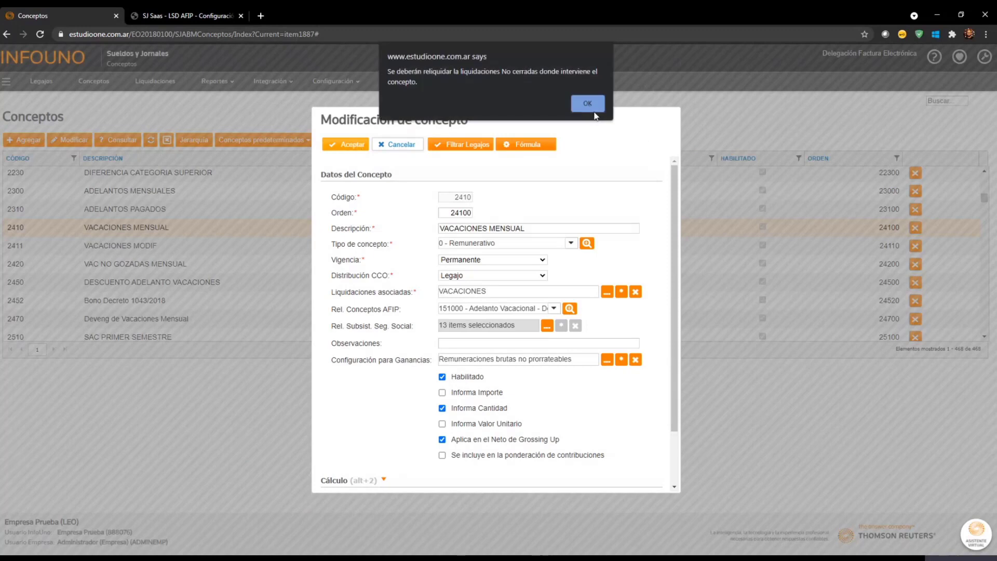
pyautogui.click(587, 103)
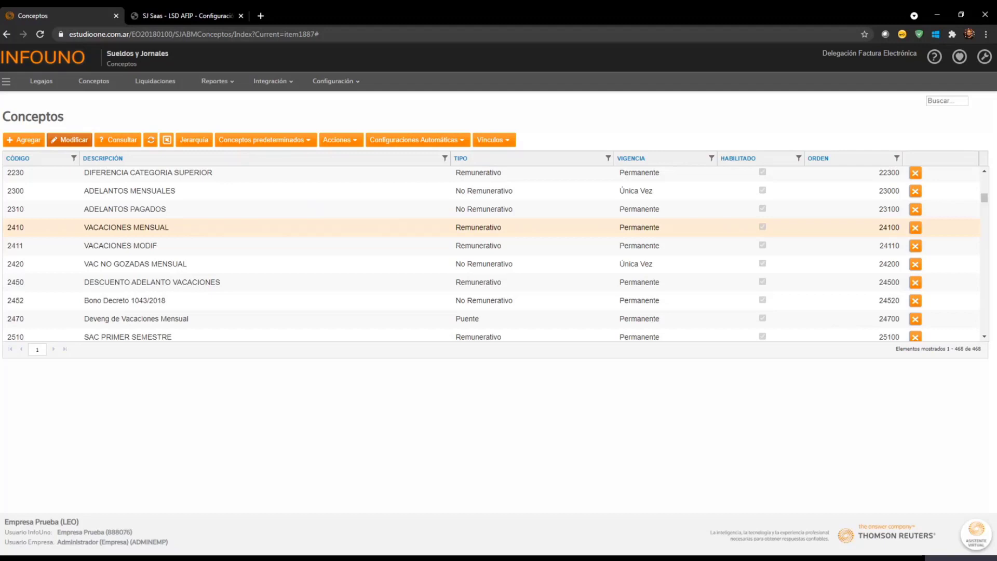
# - Open concept 2510 SAC PRIMER SEMESTRE for modification and find code 120001 SAC 1er semestre in the Conceptos AFIP list
pyautogui.scroll(-3, 277, 247)
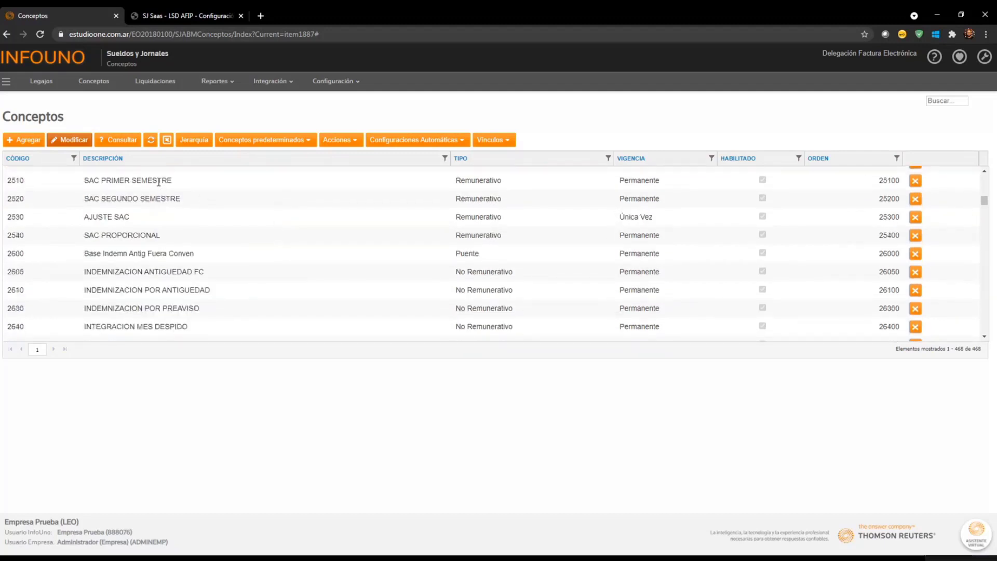
pyautogui.click(141, 181)
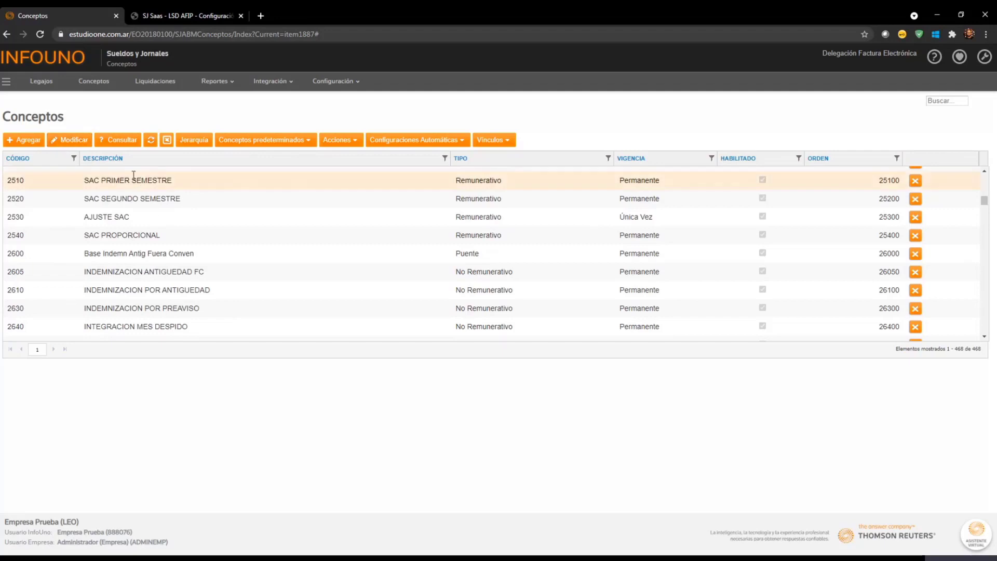
pyautogui.click(85, 145)
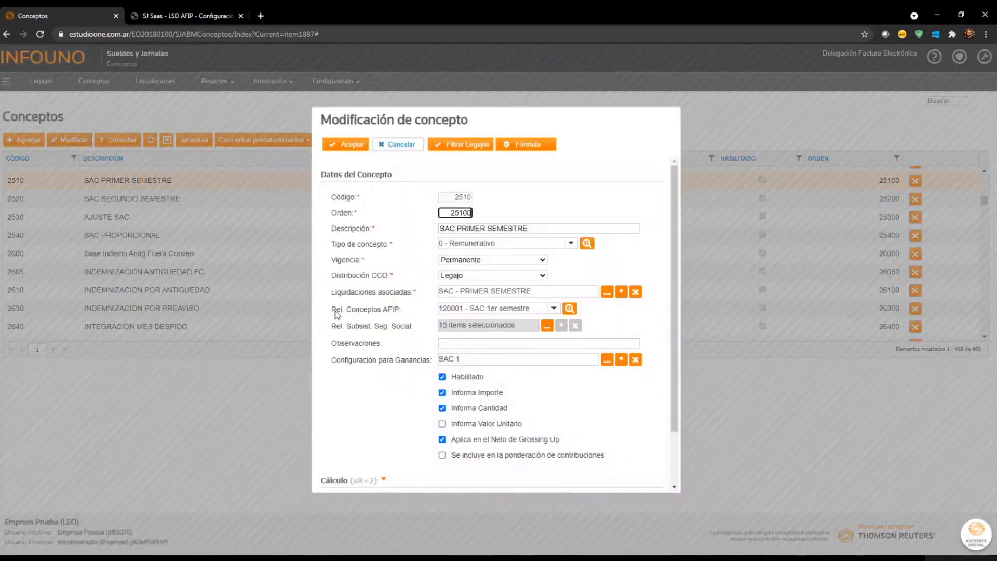
pyautogui.click(553, 312)
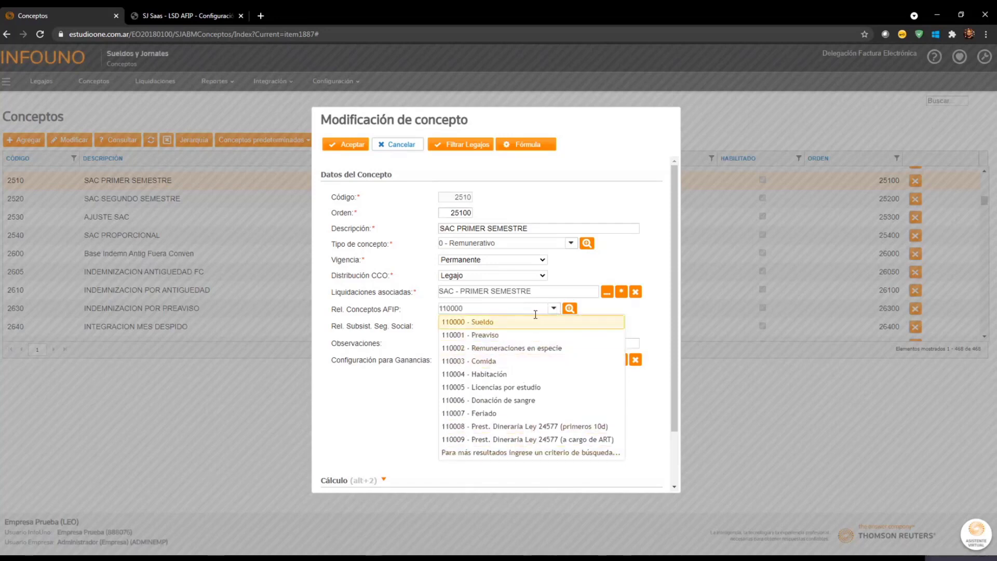
pyautogui.click(554, 310)
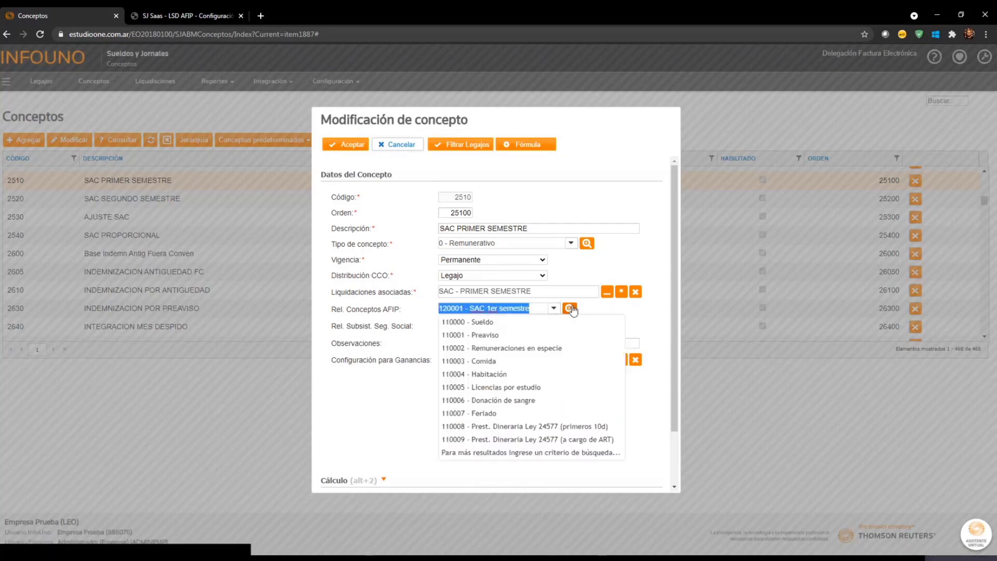
pyautogui.click(570, 311)
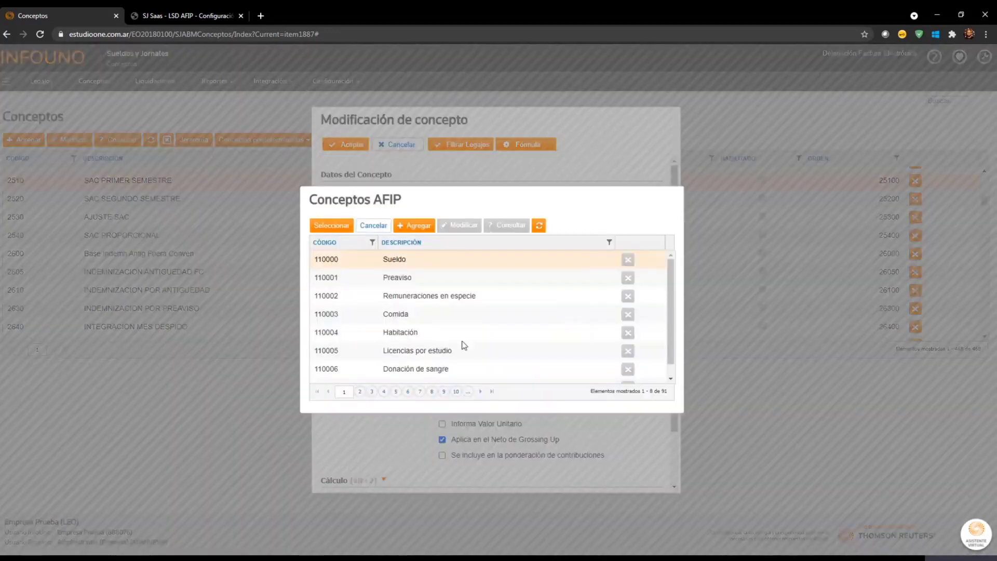
pyautogui.click(360, 393)
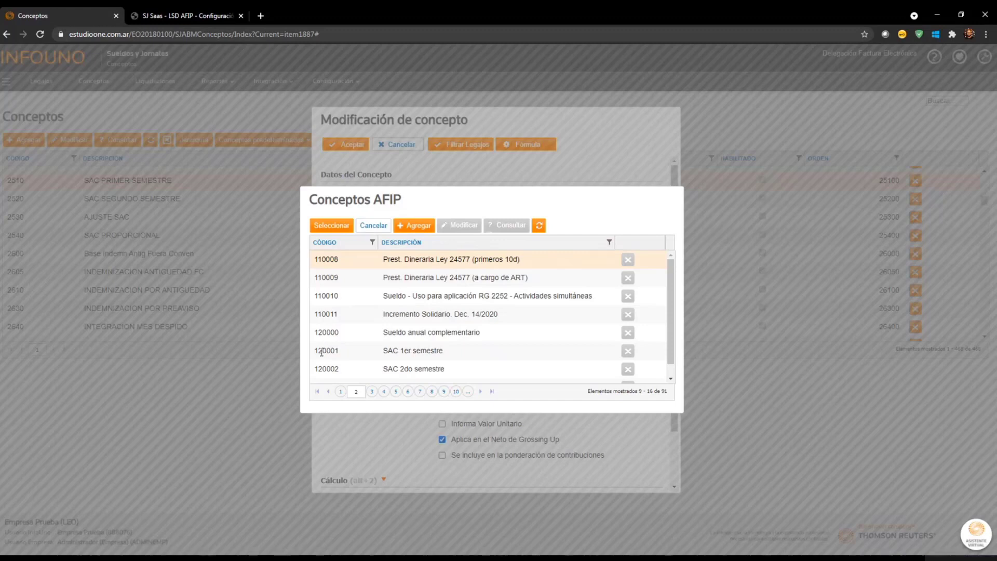
# - Examine the AFIP concept codes for salary, first- and second-semester SAC, and overtime across the first three pages of the list
pyautogui.moveTo(314, 351); pyautogui.dragTo(451, 357)
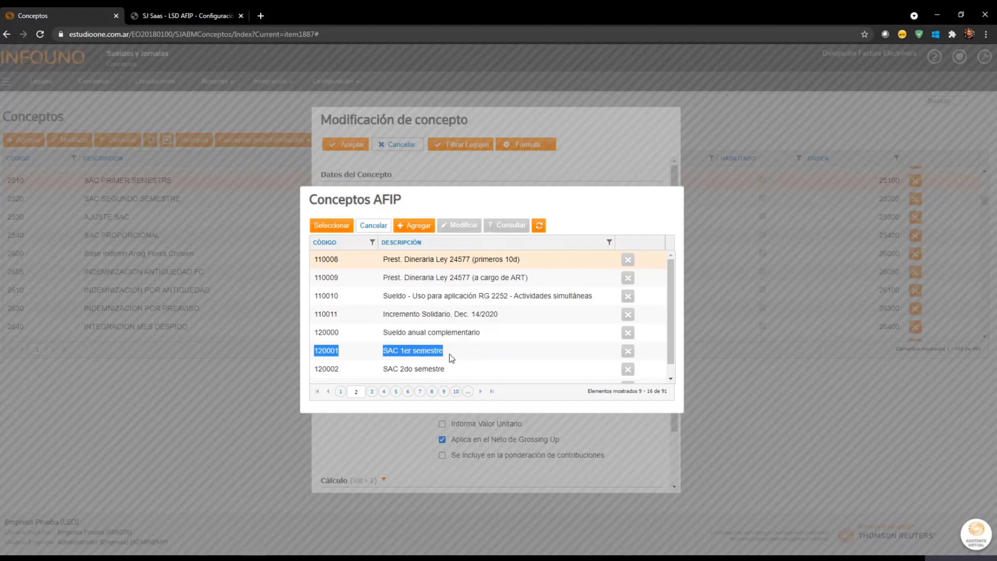
pyautogui.click(318, 369)
pyautogui.moveTo(317, 368); pyautogui.dragTo(458, 371)
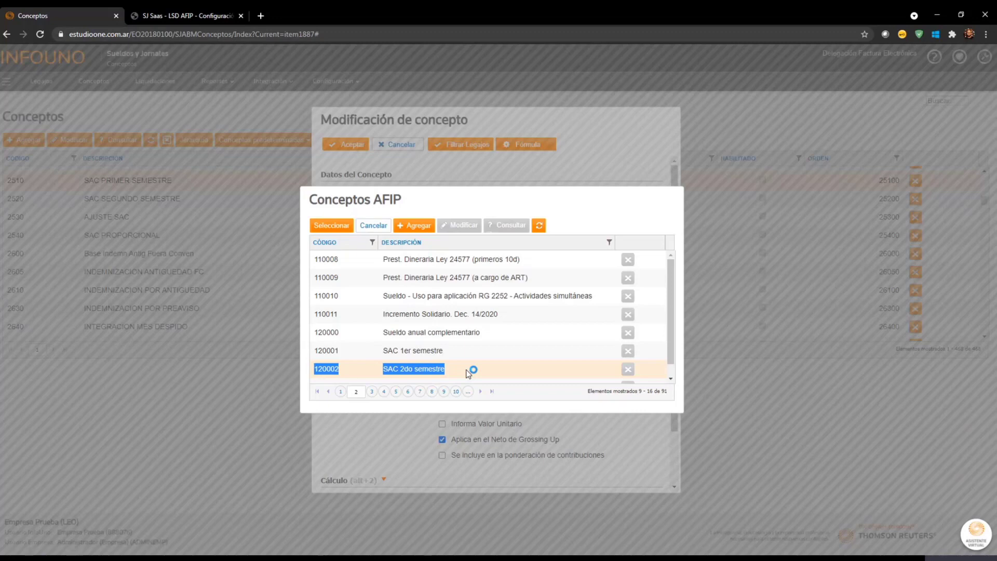
pyautogui.click(340, 392)
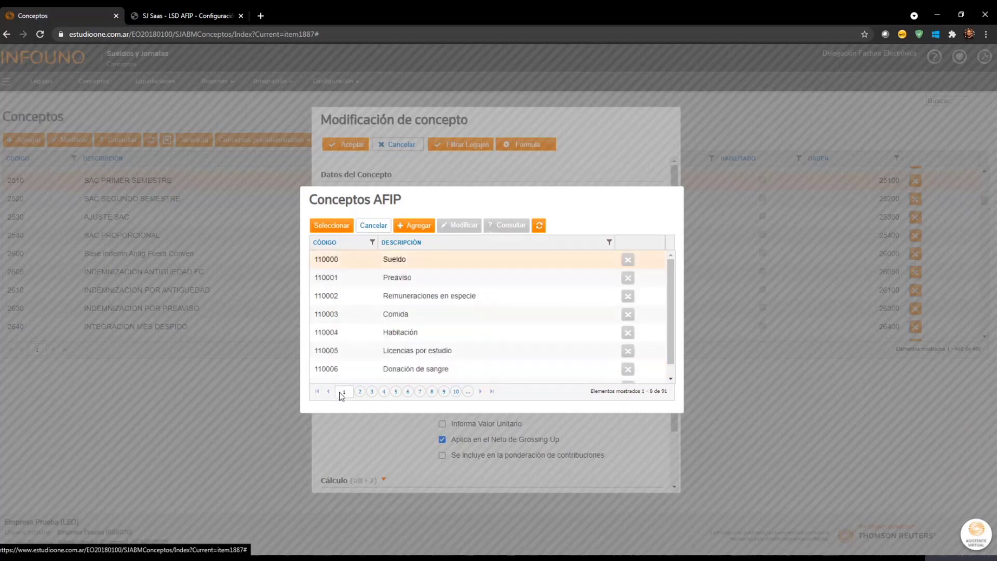
pyautogui.moveTo(313, 260); pyautogui.dragTo(436, 260)
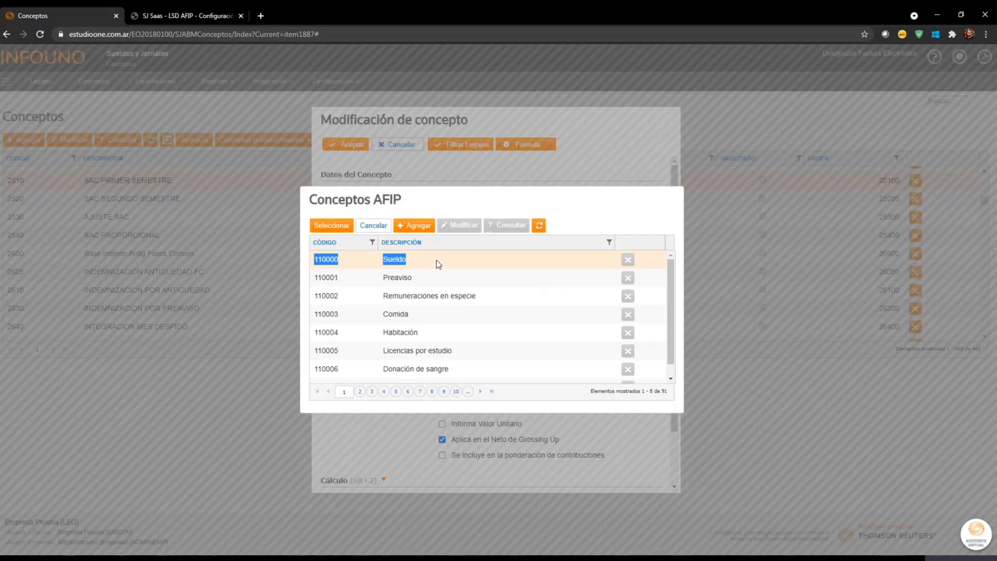
pyautogui.click(360, 391)
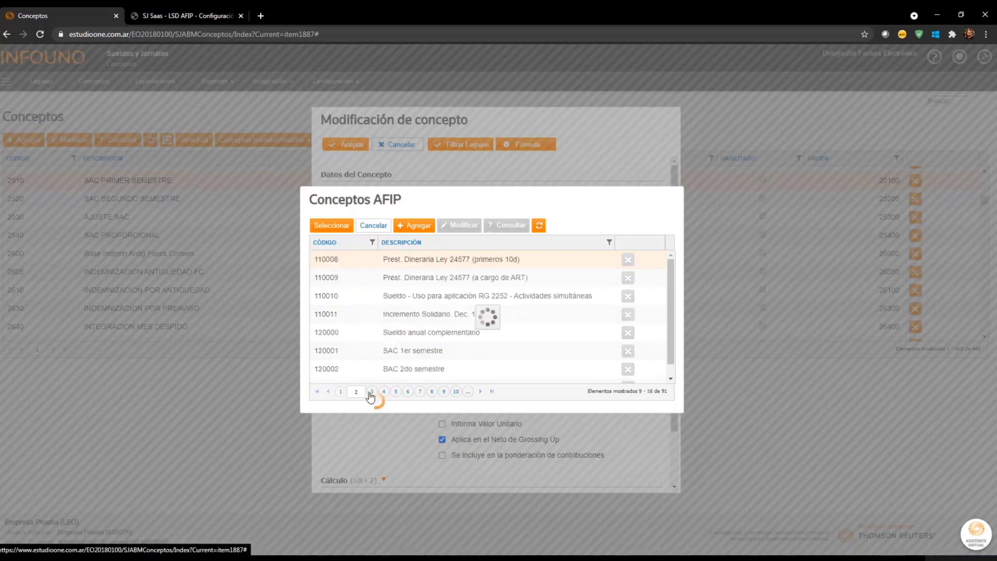
pyautogui.click(371, 392)
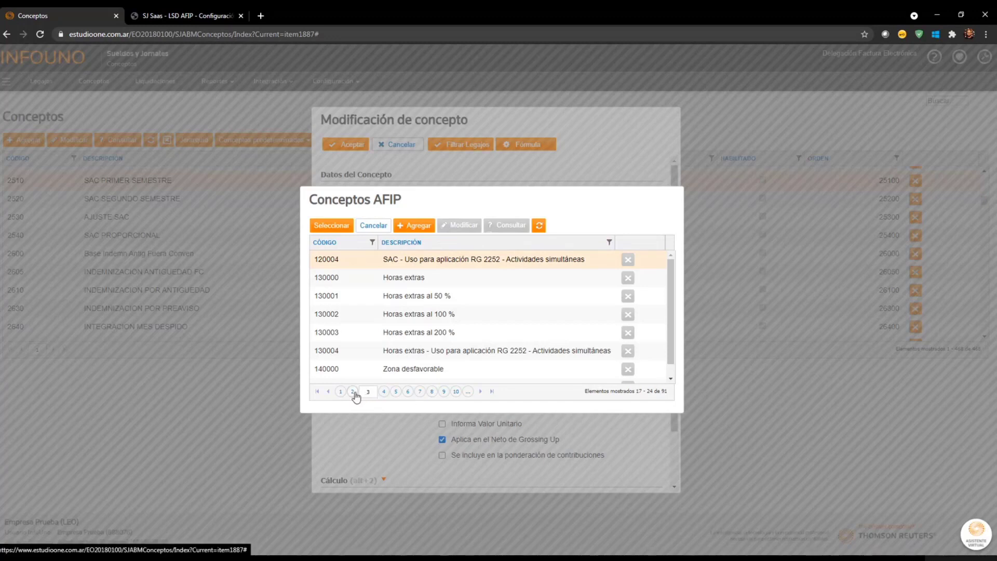
pyautogui.click(353, 392)
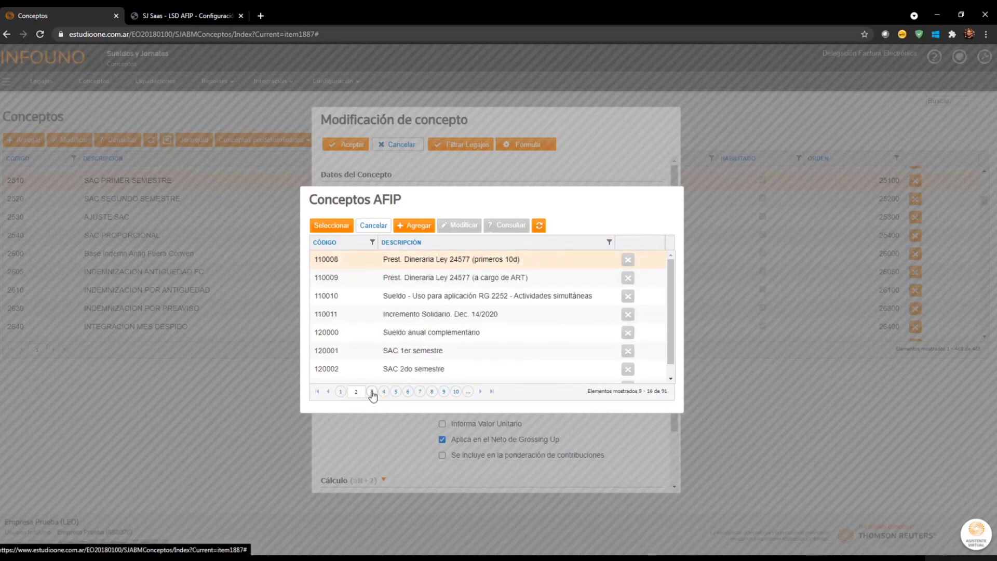
pyautogui.click(371, 392)
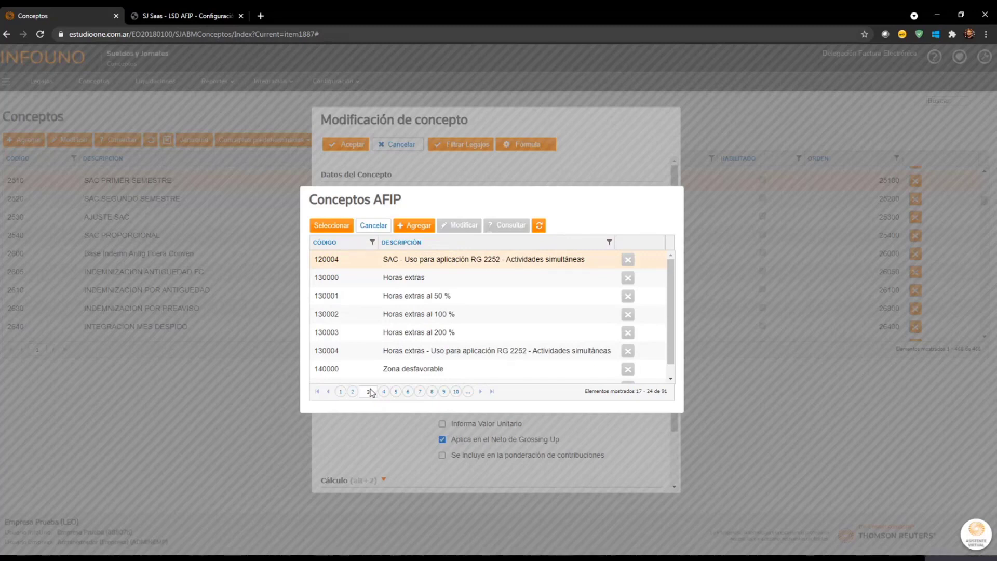
# - Leave the AFIP concept list without choosing another code and save the SAC PRIMER SEMESTRE concept
pyautogui.click(380, 261)
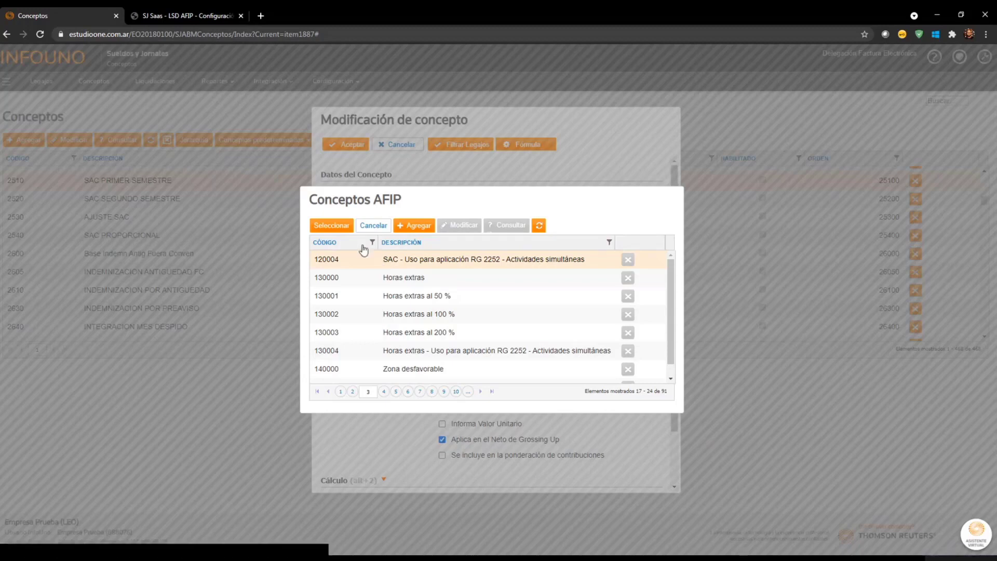
pyautogui.click(372, 225)
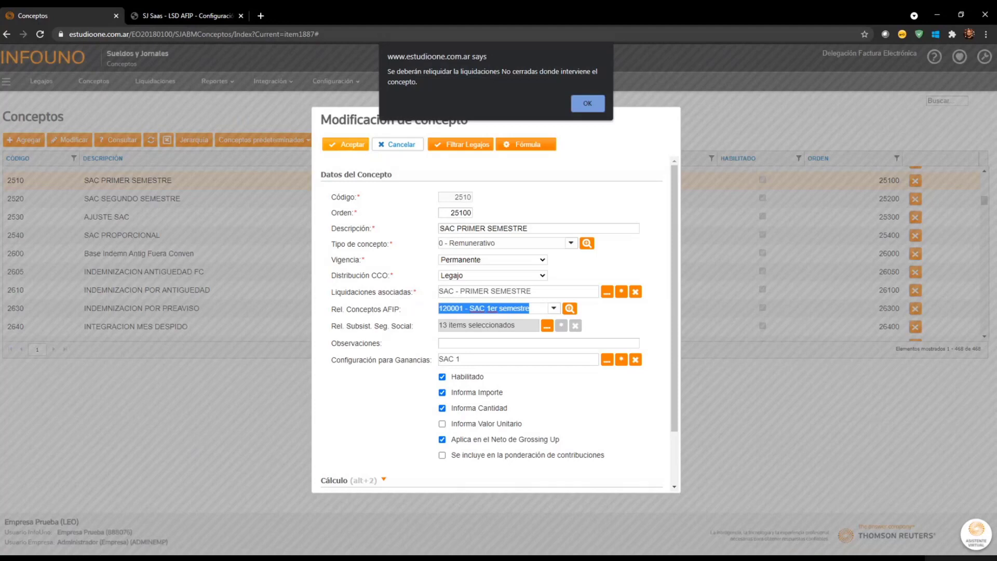
pyautogui.click(595, 107)
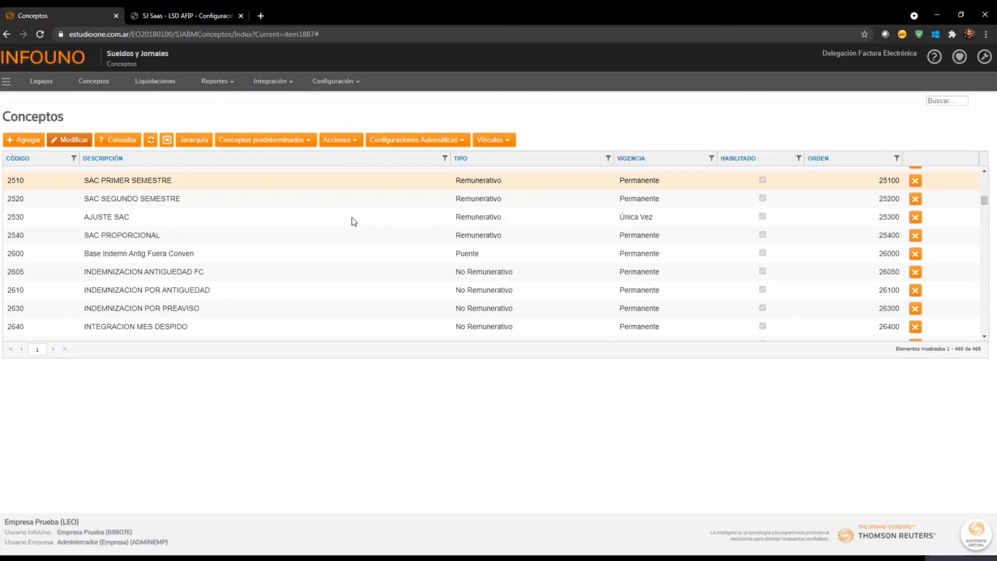
# - Find concept 4010 JUBILACION among the retentions and open it for modification
pyautogui.scroll(3, 350, 235)
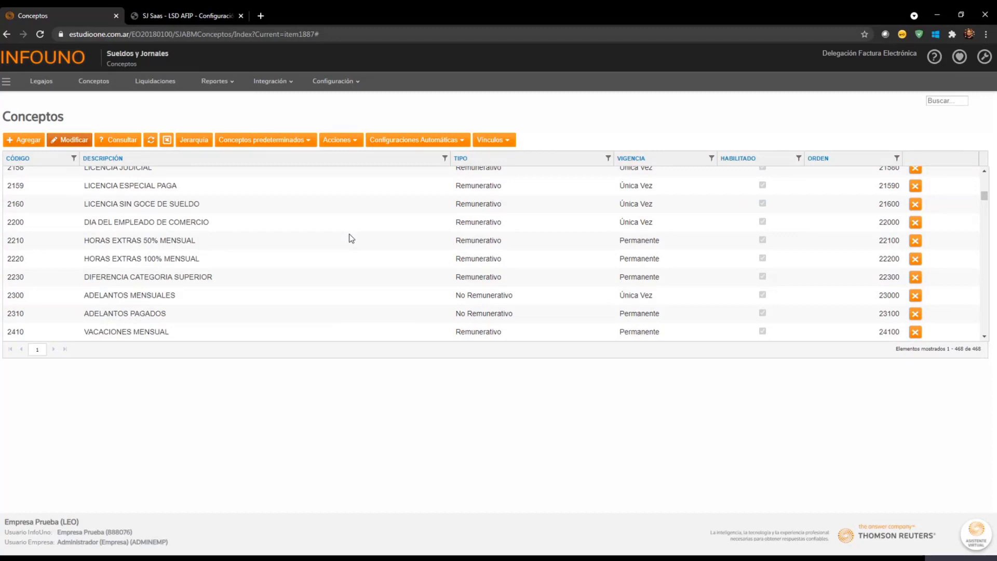
pyautogui.scroll(1, 348, 235)
pyautogui.scroll(-1, 351, 237)
pyautogui.scroll(-15, 274, 239)
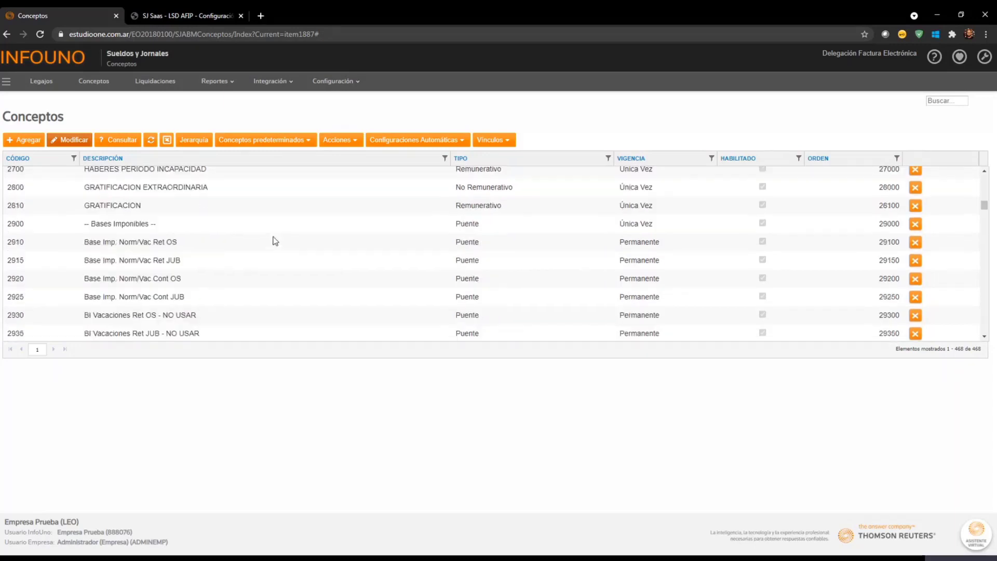
pyautogui.scroll(-8, 276, 241)
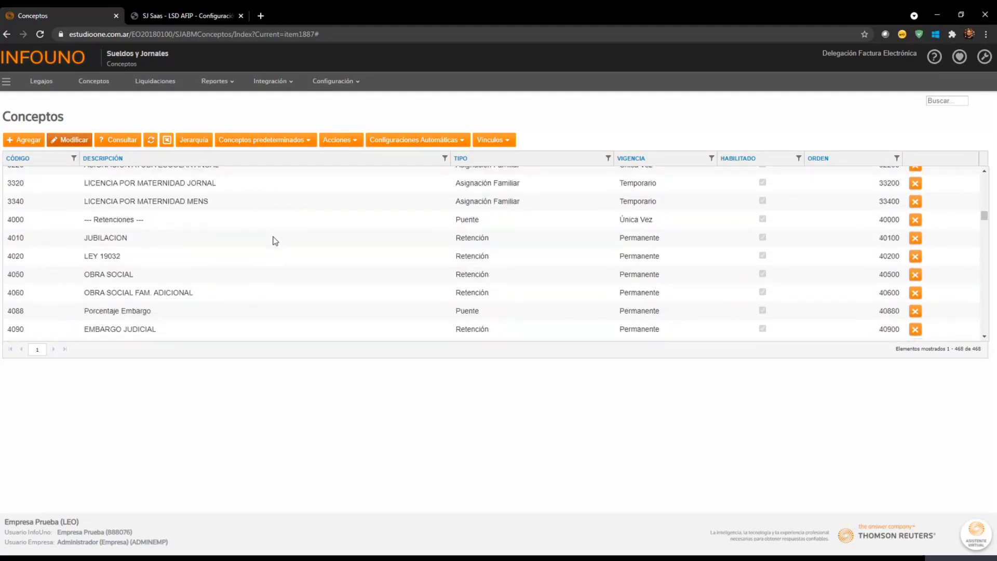
pyautogui.scroll(1, 276, 240)
pyautogui.click(197, 244)
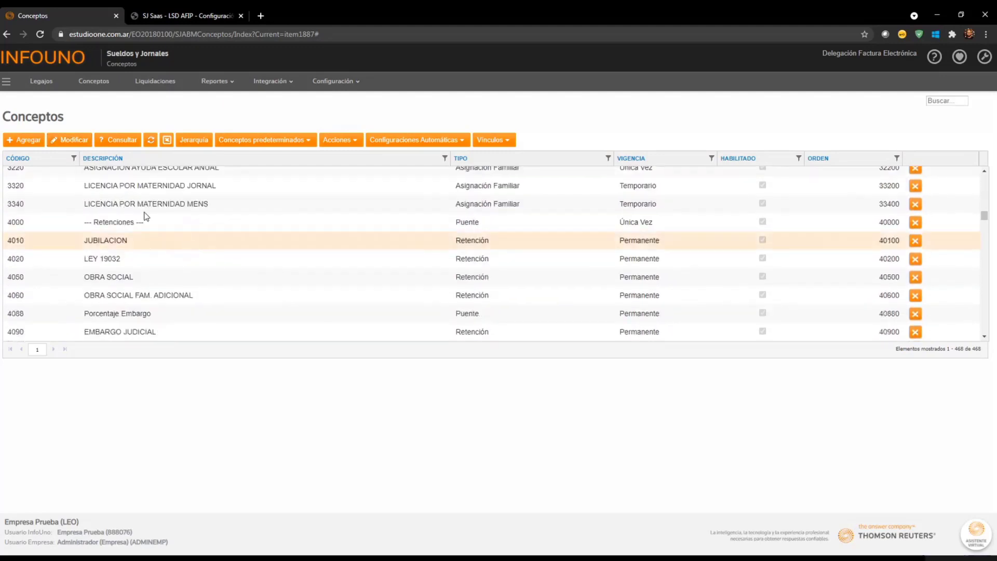
pyautogui.click(78, 144)
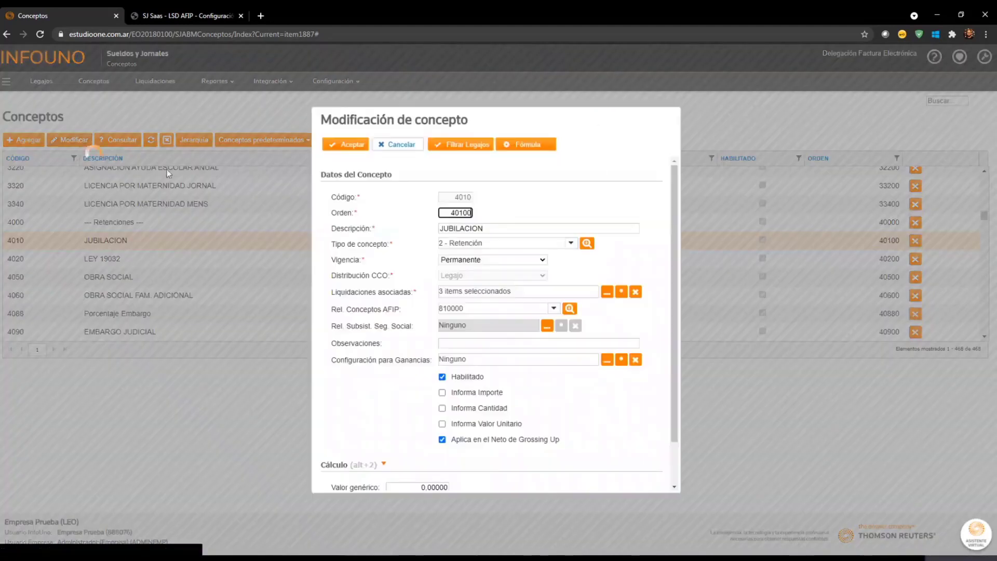
# - Examine the retention codes in the AFIP concept list, from Sistema previsional to Cuota Sindical and the codes after it
pyautogui.click(569, 308)
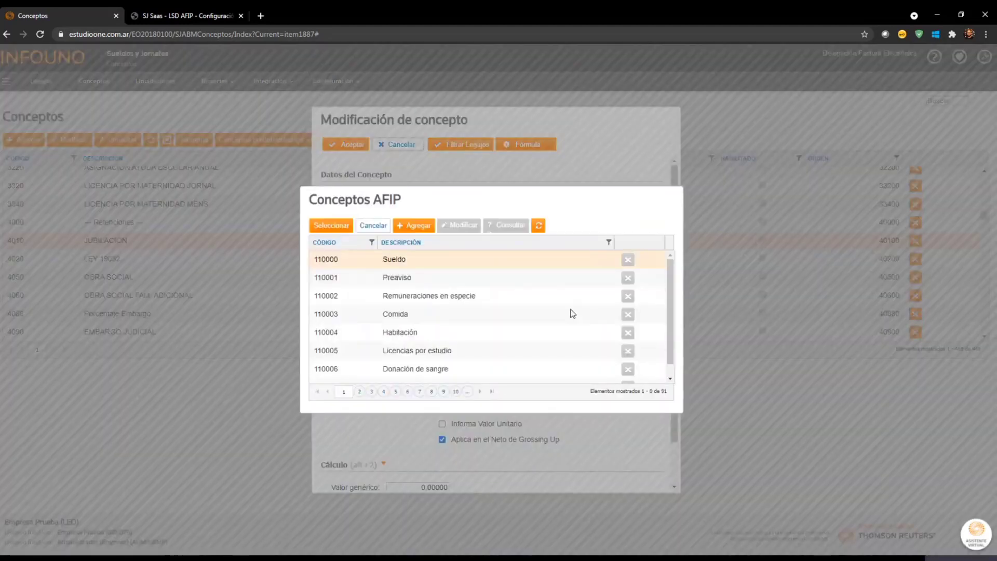
pyautogui.click(421, 392)
pyautogui.click(432, 392)
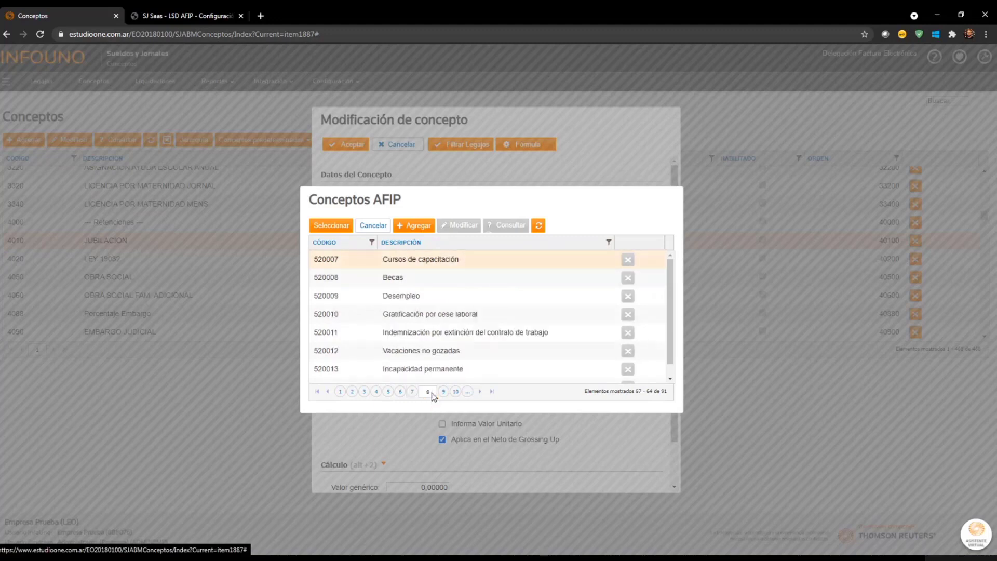
pyautogui.click(442, 393)
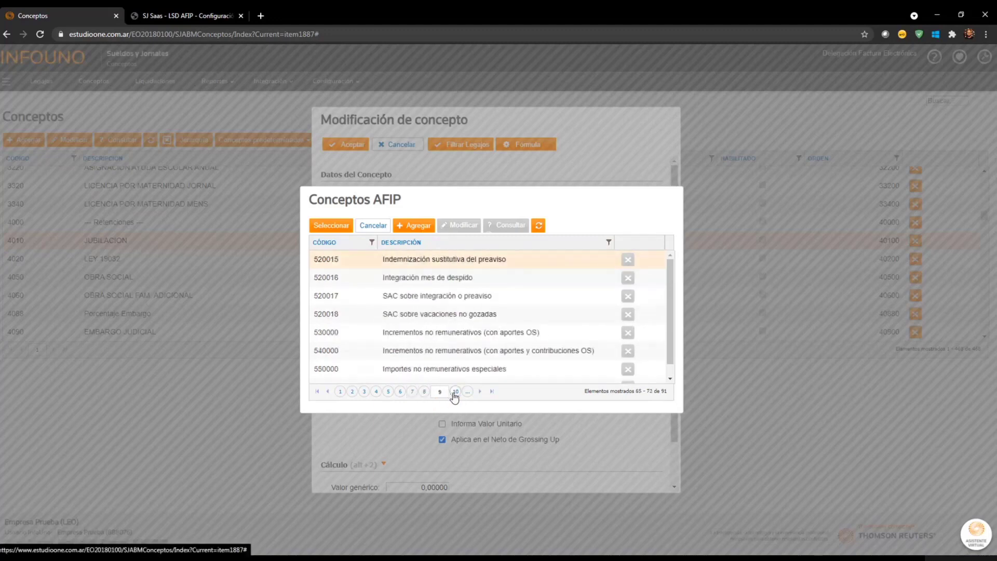
pyautogui.click(452, 393)
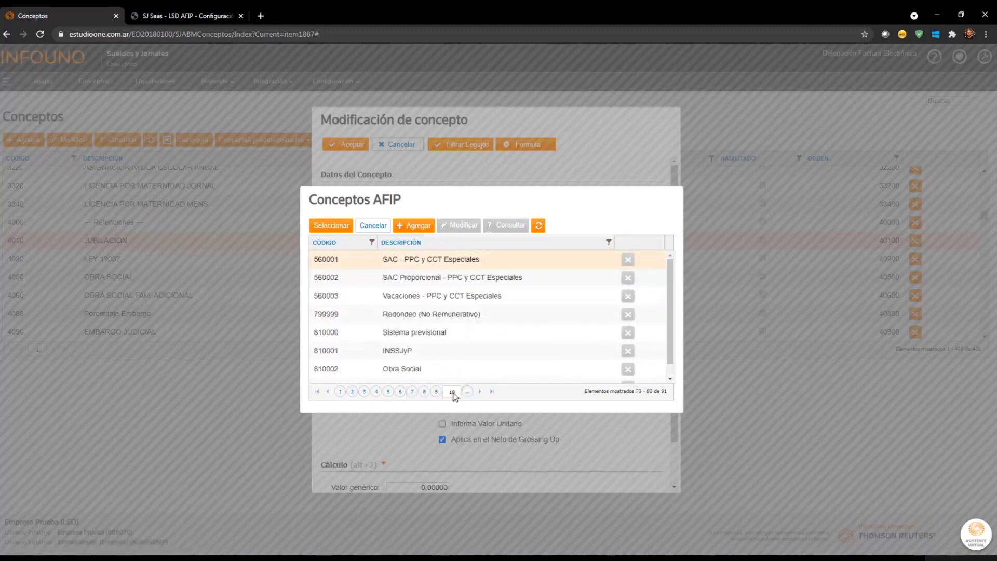
pyautogui.moveTo(498, 201); pyautogui.dragTo(724, 205)
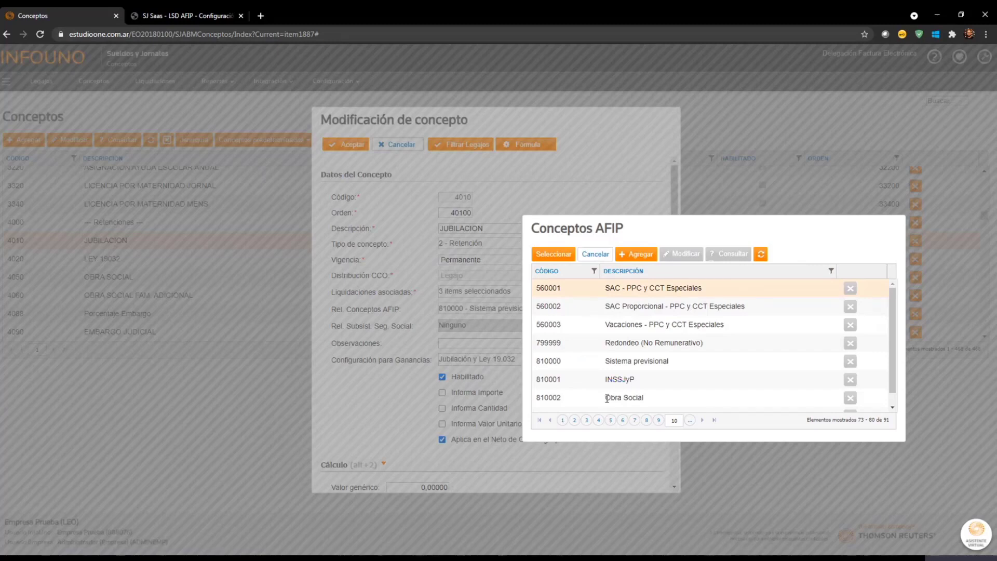
pyautogui.click(690, 421)
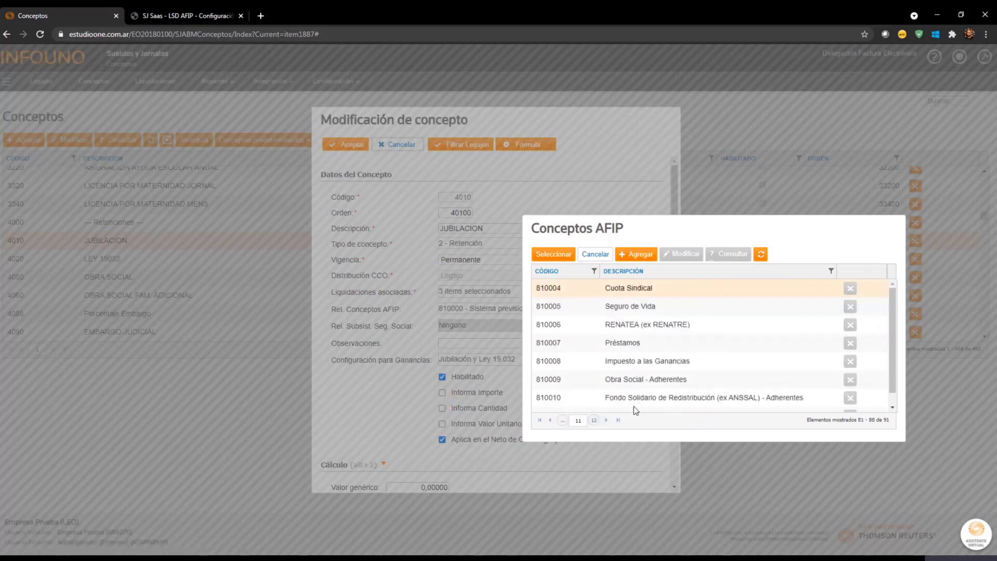
# - Leave the AFIP concept list without choosing another code and save the JUBILACION concept
pyautogui.click(598, 256)
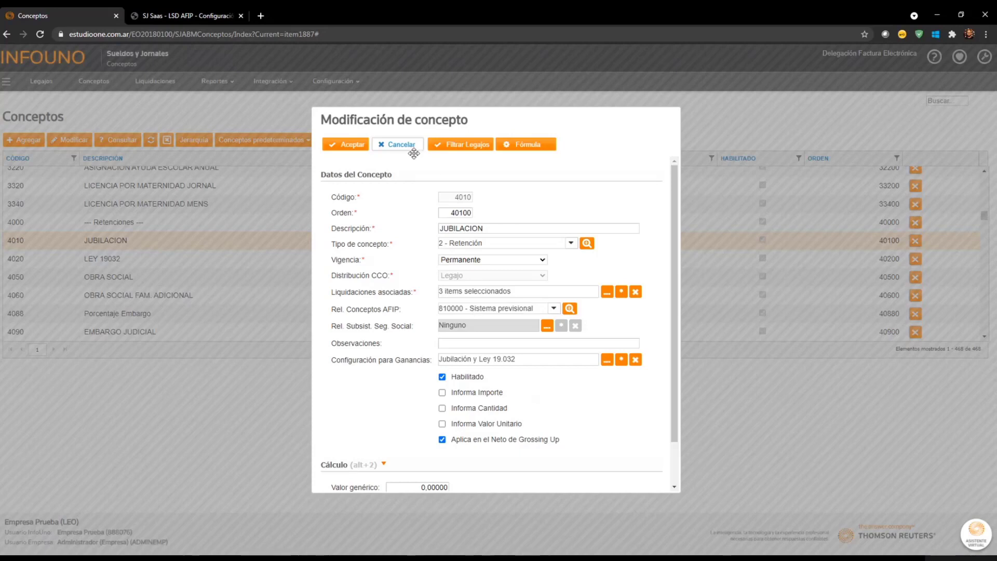
pyautogui.click(355, 149)
pyautogui.click(597, 105)
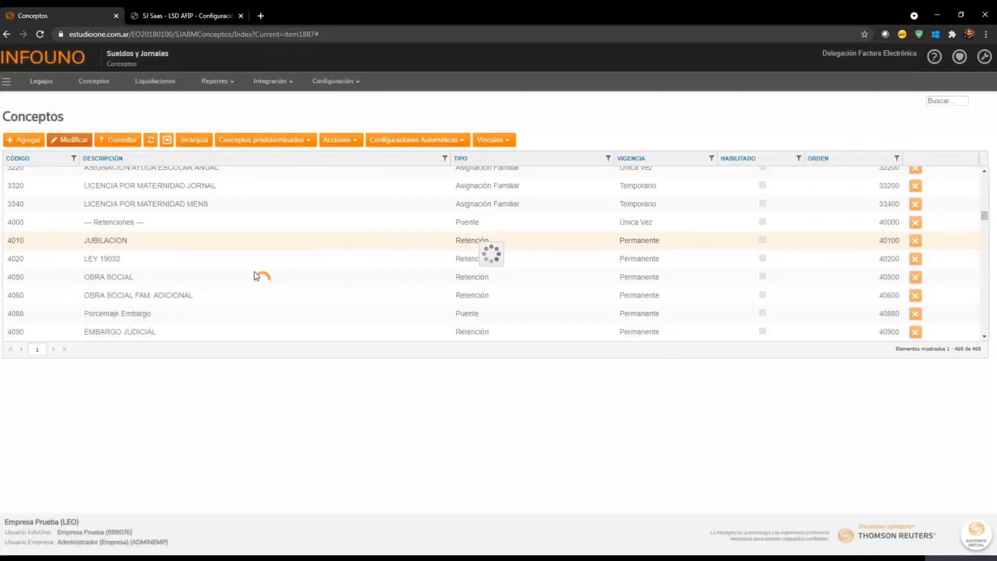
# - Find the non-remunerative concept 2300 ADELANTOS MENSUALES and open it for modification
pyautogui.scroll(10, 256, 276)
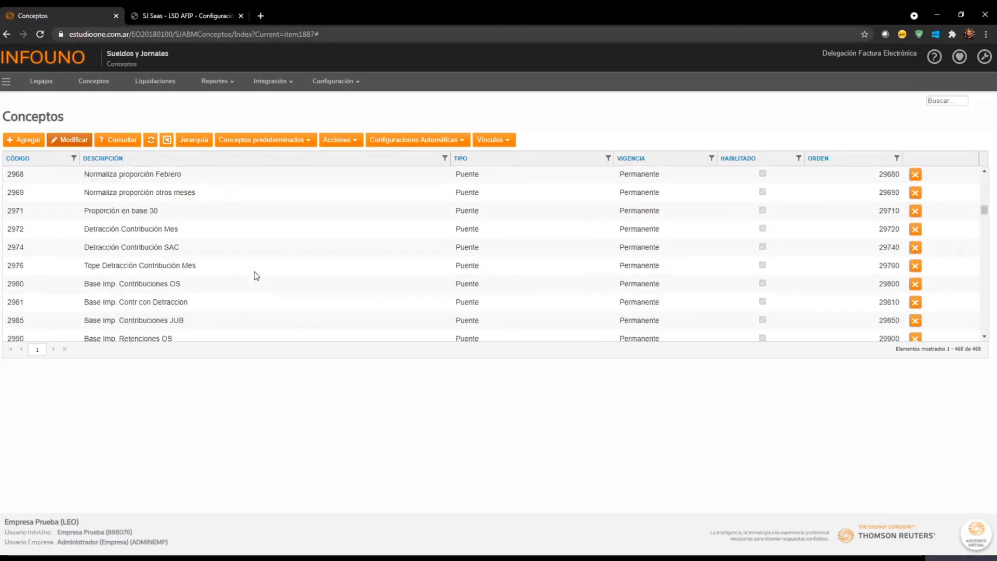
pyautogui.scroll(10, 256, 275)
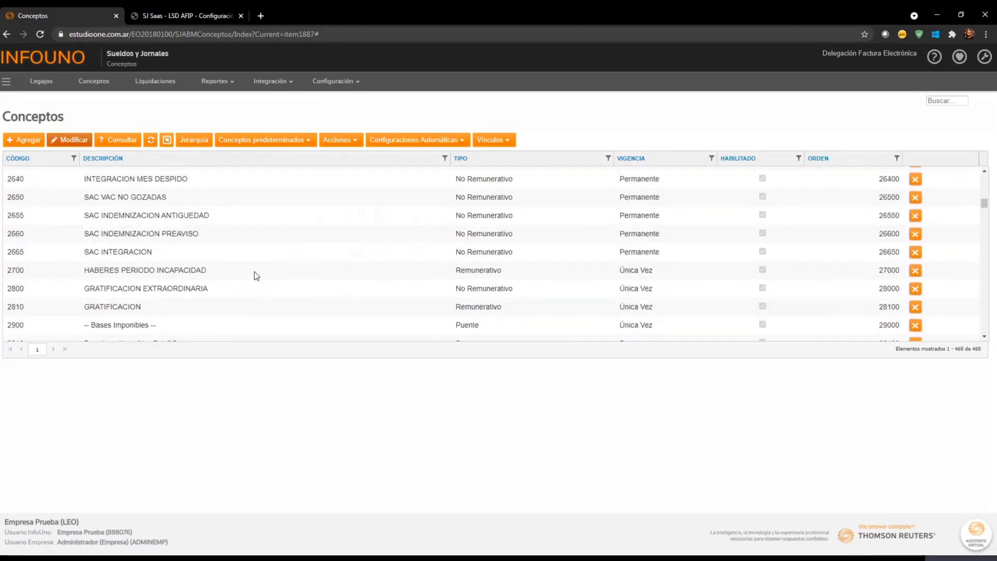
pyautogui.scroll(2, 256, 275)
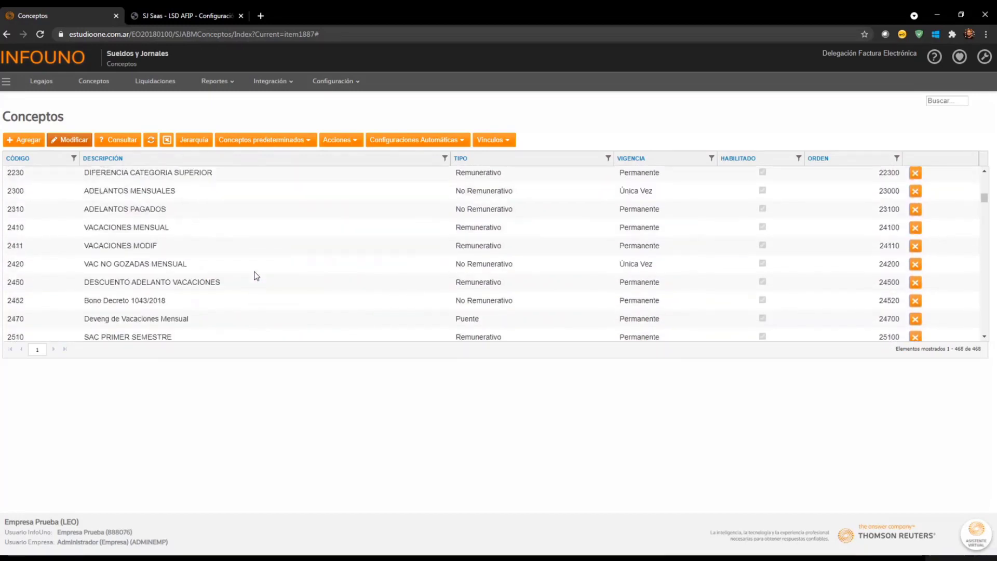
pyautogui.scroll(3, 255, 276)
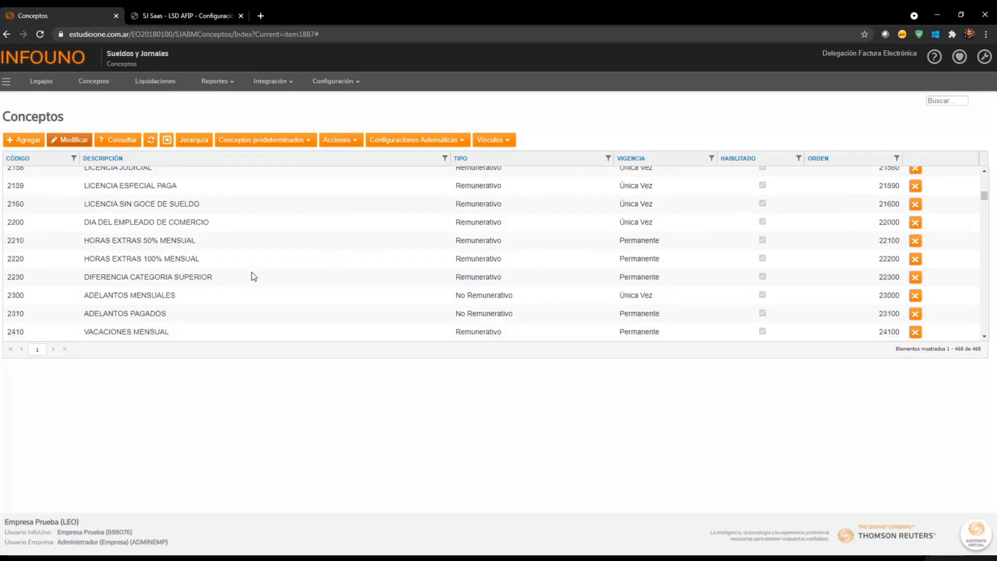
pyautogui.click(217, 297)
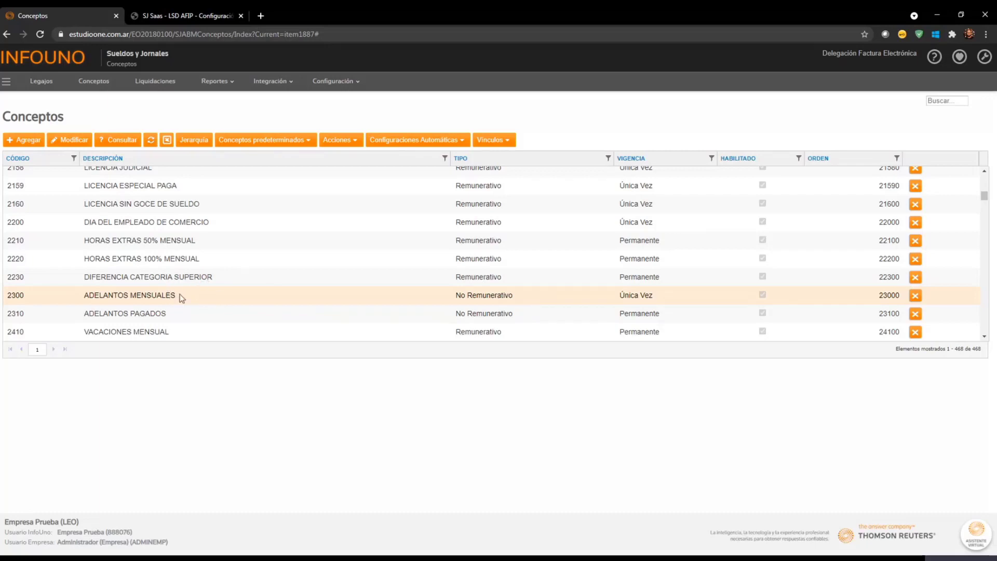
pyautogui.click(83, 141)
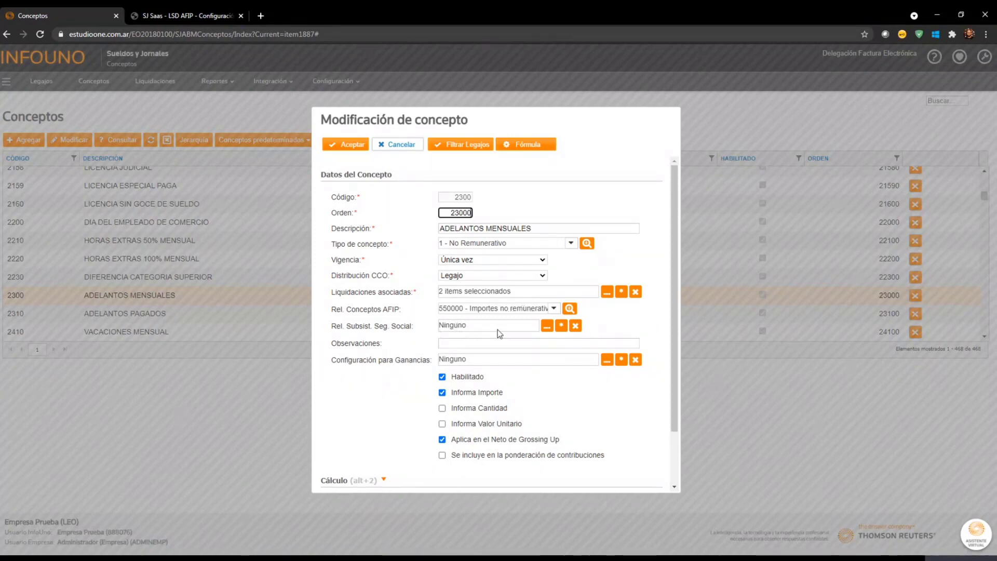
# - Examine both pages of the social security subsystems list for the ADELANTOS MENSUALES concept
pyautogui.click(547, 327)
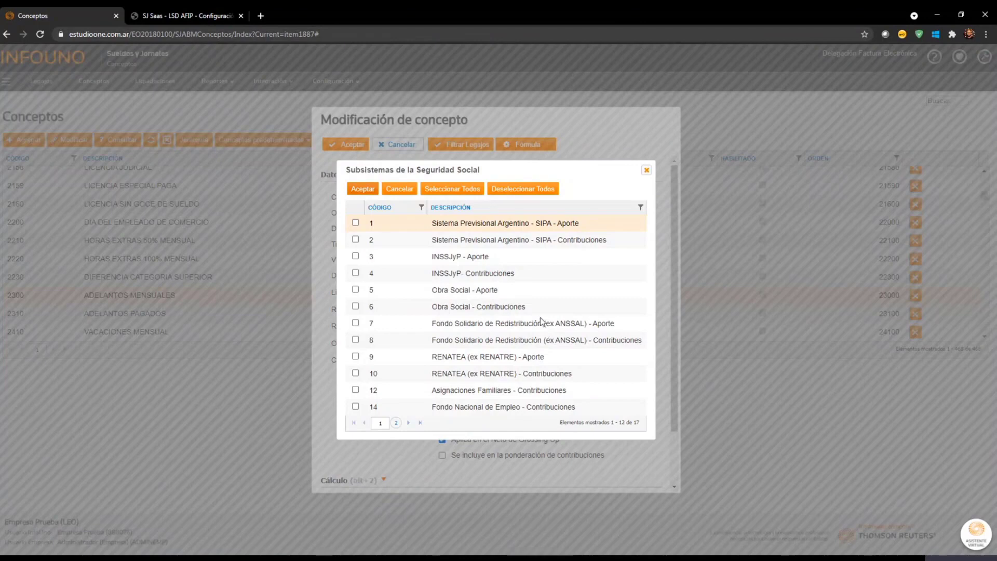
pyautogui.click(396, 422)
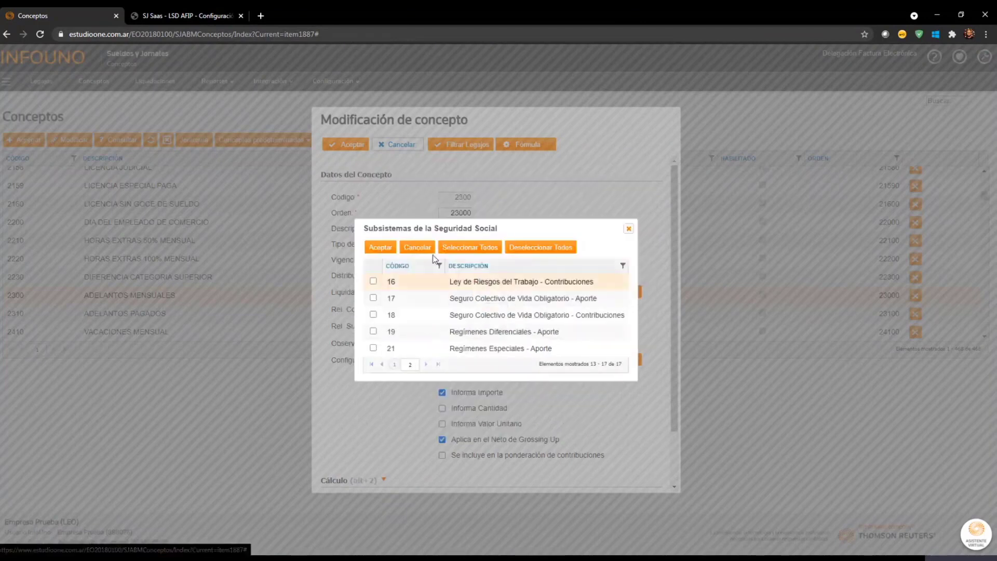
pyautogui.click(395, 364)
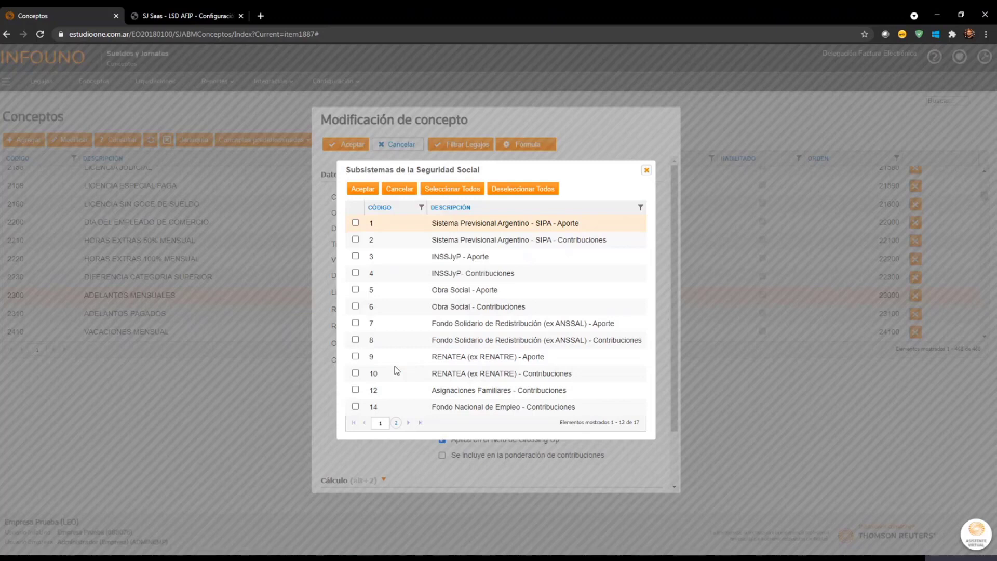
pyautogui.moveTo(573, 179); pyautogui.dragTo(724, 205)
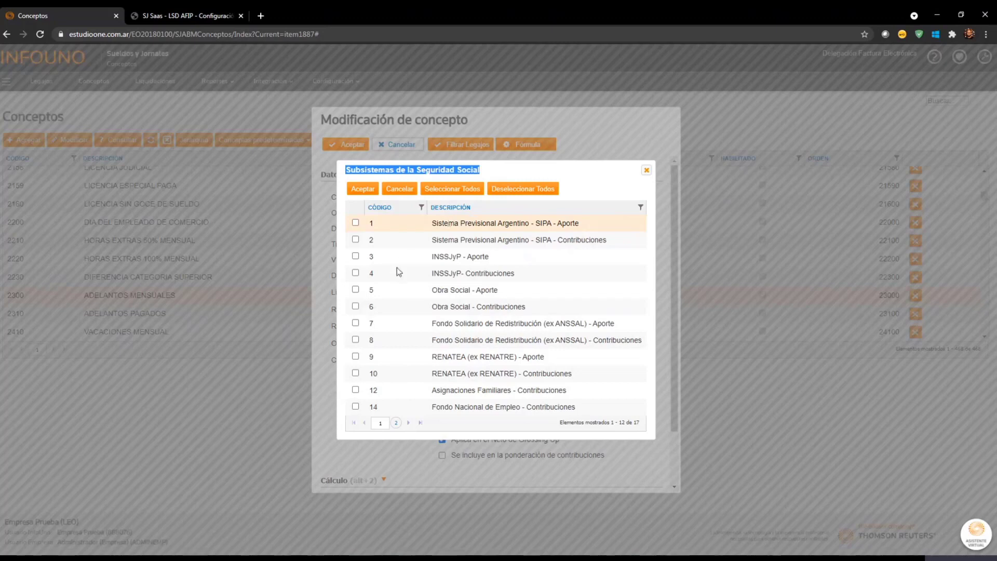
pyautogui.click(355, 222)
pyautogui.click(355, 239)
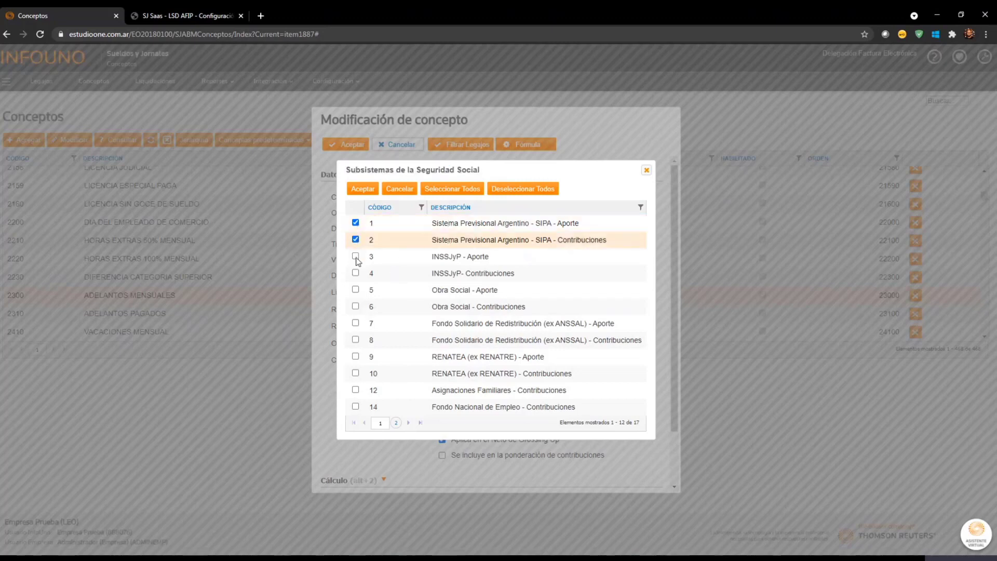
pyautogui.click(355, 256)
pyautogui.click(355, 273)
pyautogui.click(355, 256)
pyautogui.click(355, 238)
pyautogui.click(355, 223)
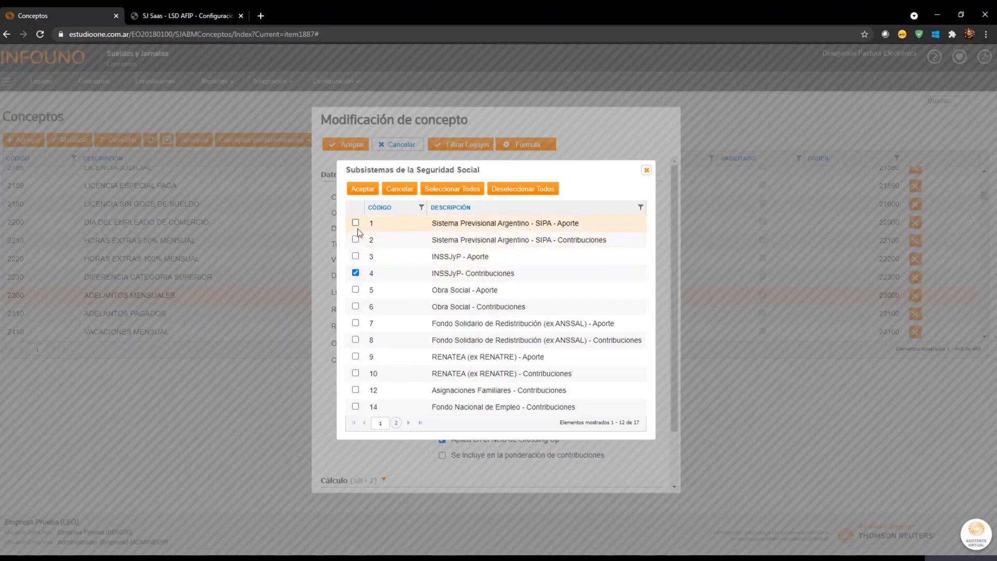
pyautogui.click(356, 272)
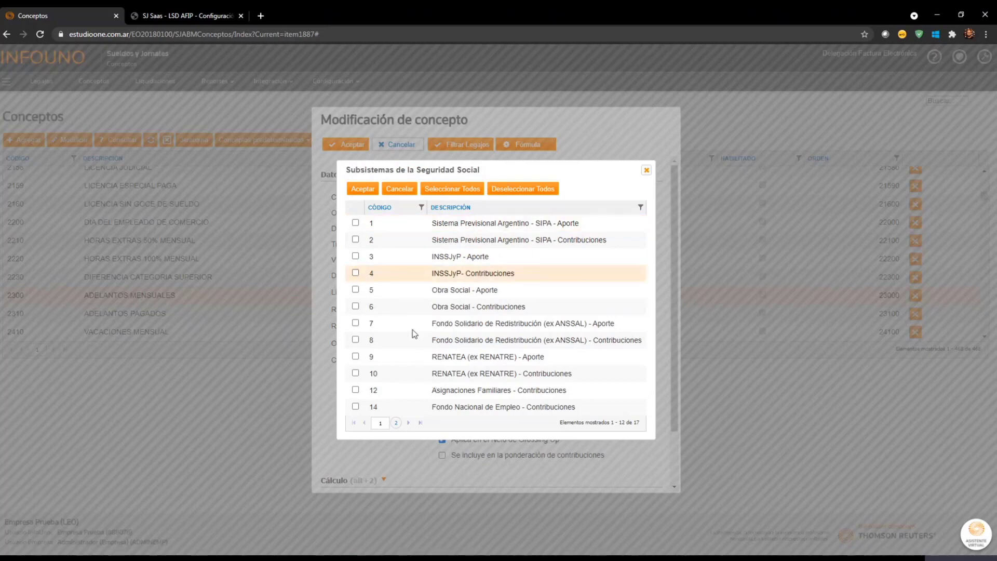
# - Leave the subsystems list without assigning any subsystem and save the ADELANTOS MENSUALES concept
pyautogui.click(398, 194)
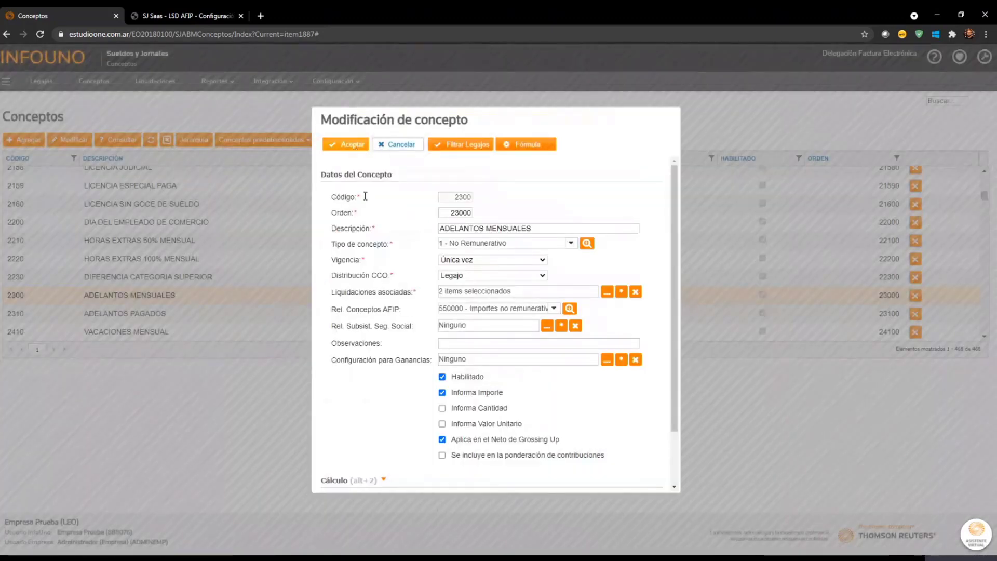
pyautogui.click(362, 147)
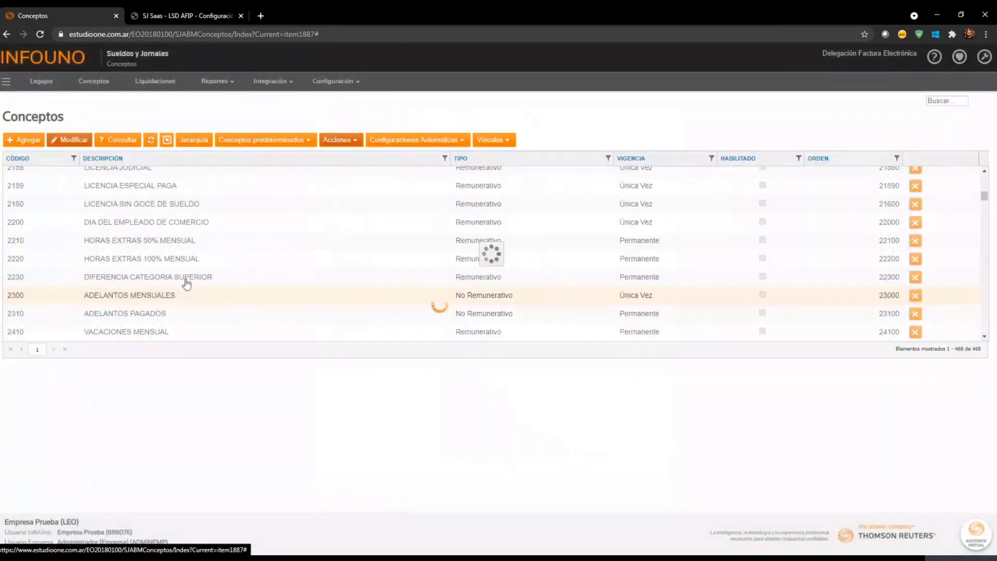
# - Open concept 2310 ADELANTOS PAGADOS for modification, check its AFIP relation and subsystems, and save it
pyautogui.click(181, 314)
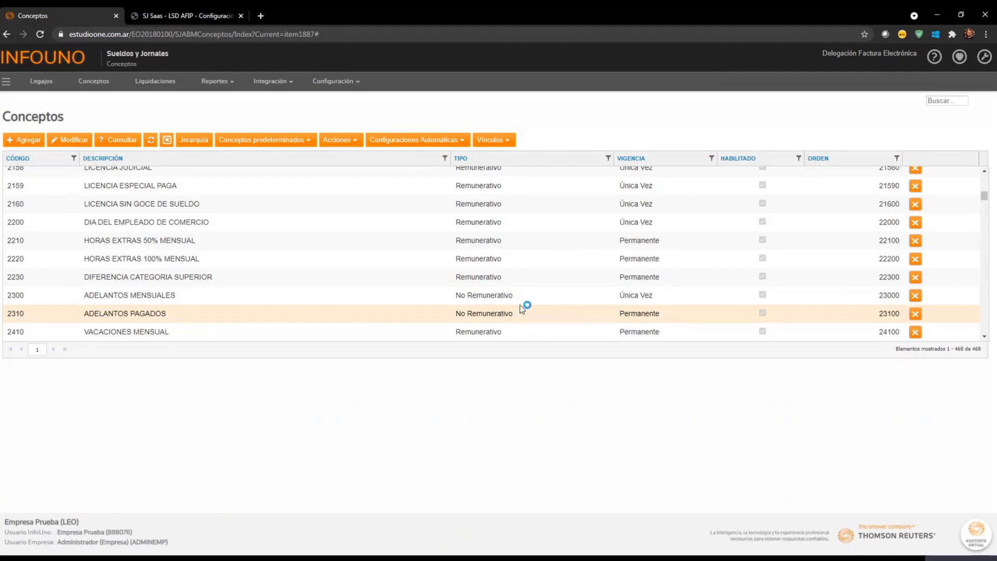
pyautogui.click(72, 140)
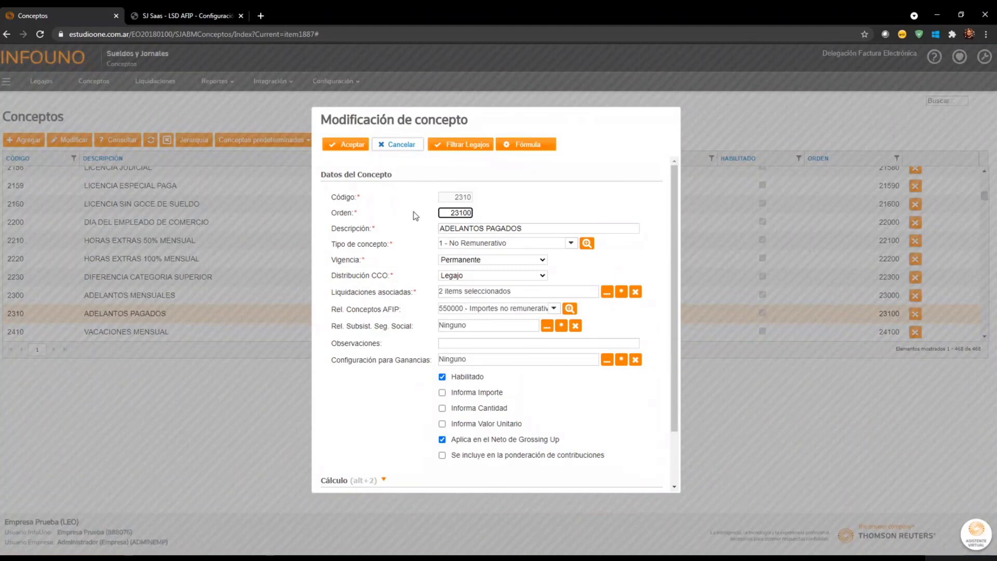
pyautogui.click(358, 147)
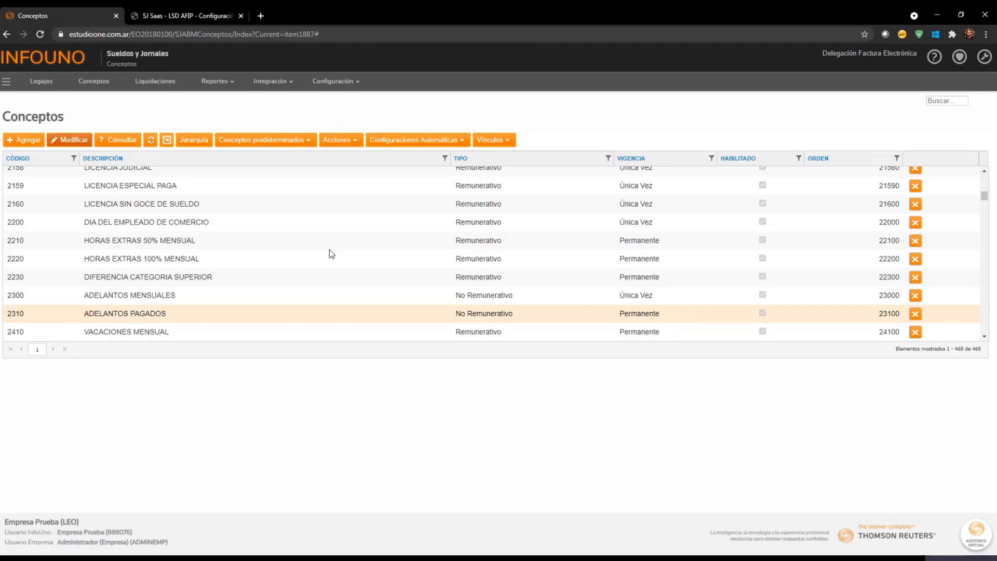
# - Issue the Relación de Conceptos interface of the AFIP Libro de Sueldos Digital, continuing despite the unrelated concepts
pyautogui.click(271, 82)
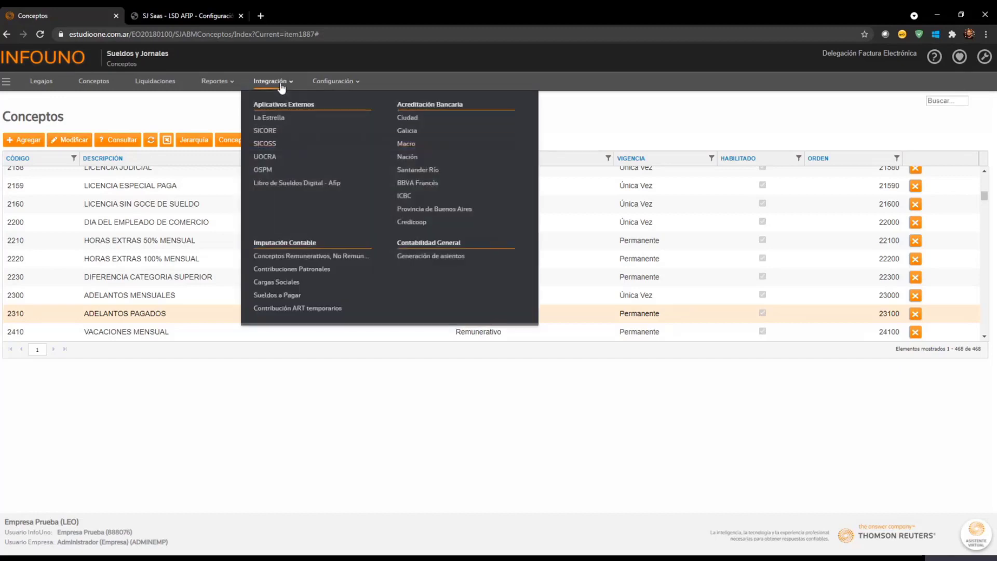
pyautogui.click(304, 184)
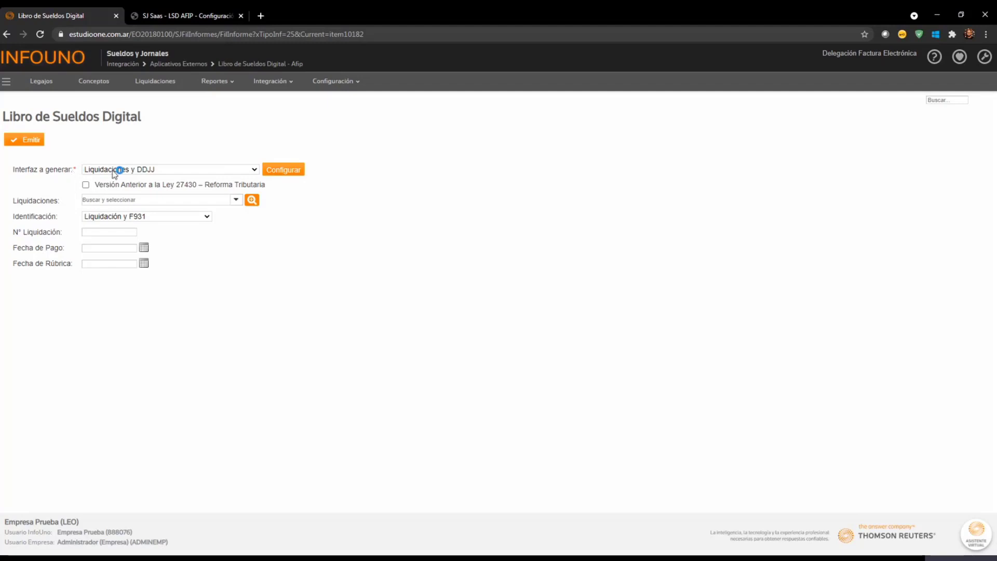
pyautogui.click(165, 219)
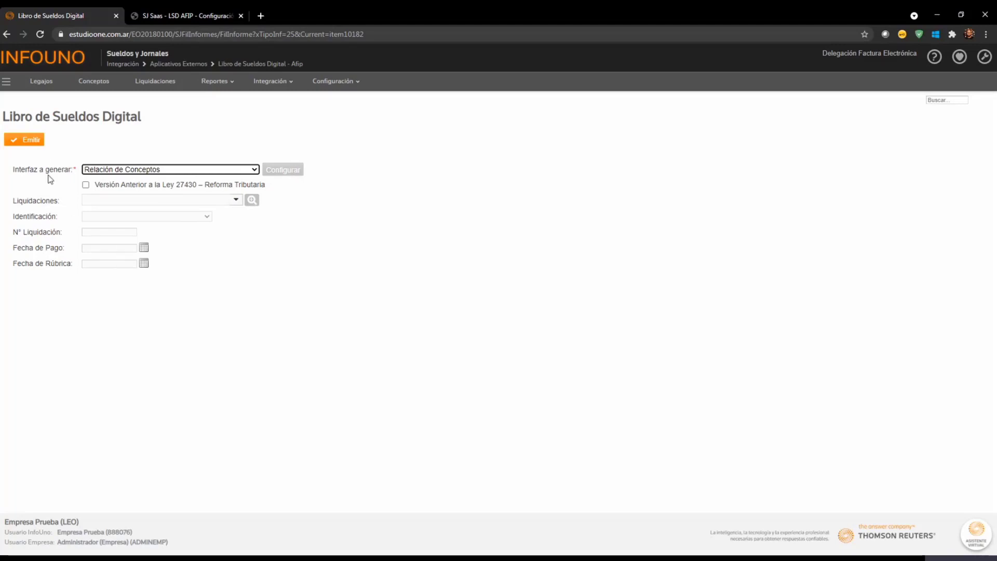
pyautogui.click(30, 144)
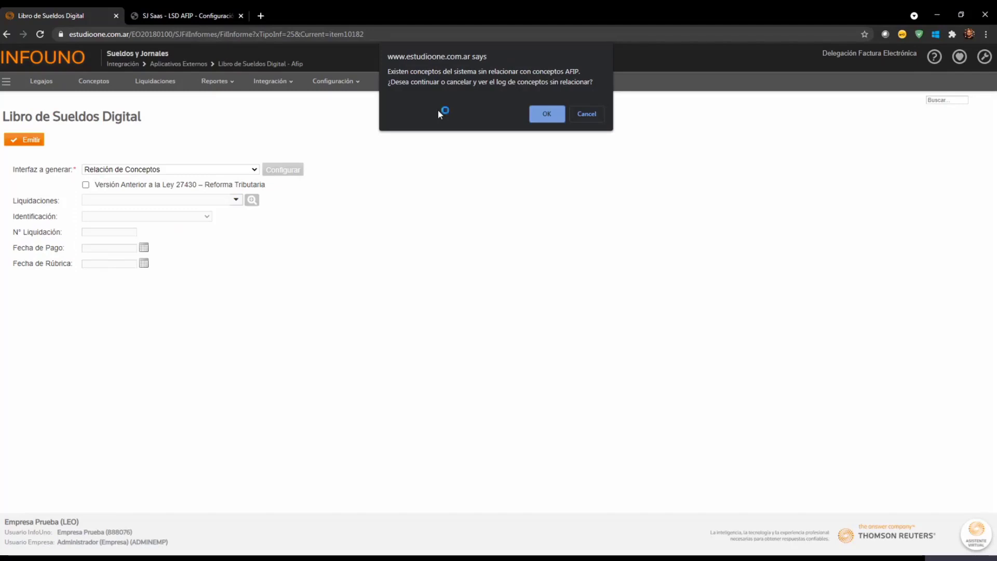
pyautogui.click(547, 117)
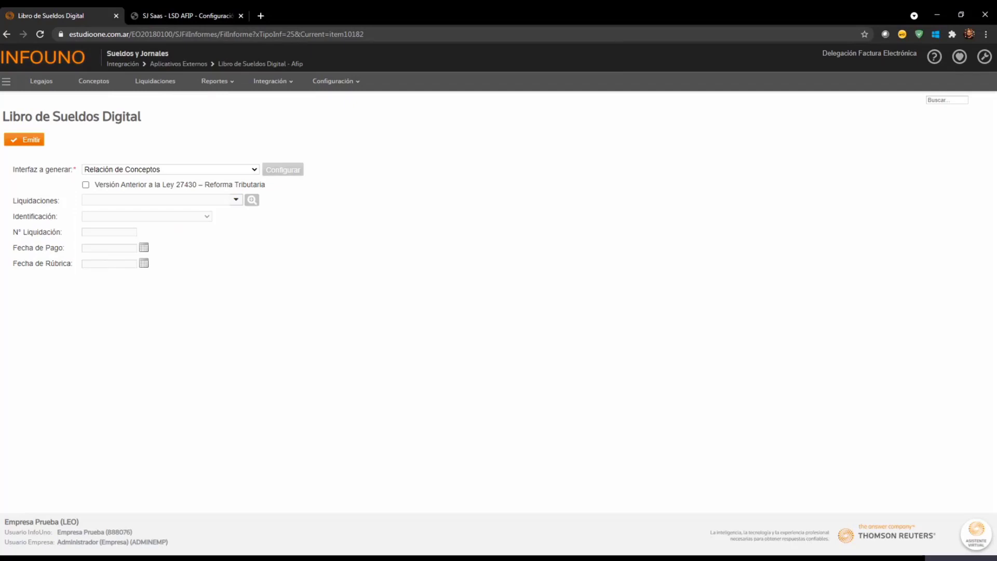
# - Examine the LSD AFIP manual from the concept configuration on page 16 to the bulk import of concepts on page 20
pyautogui.click(202, 19)
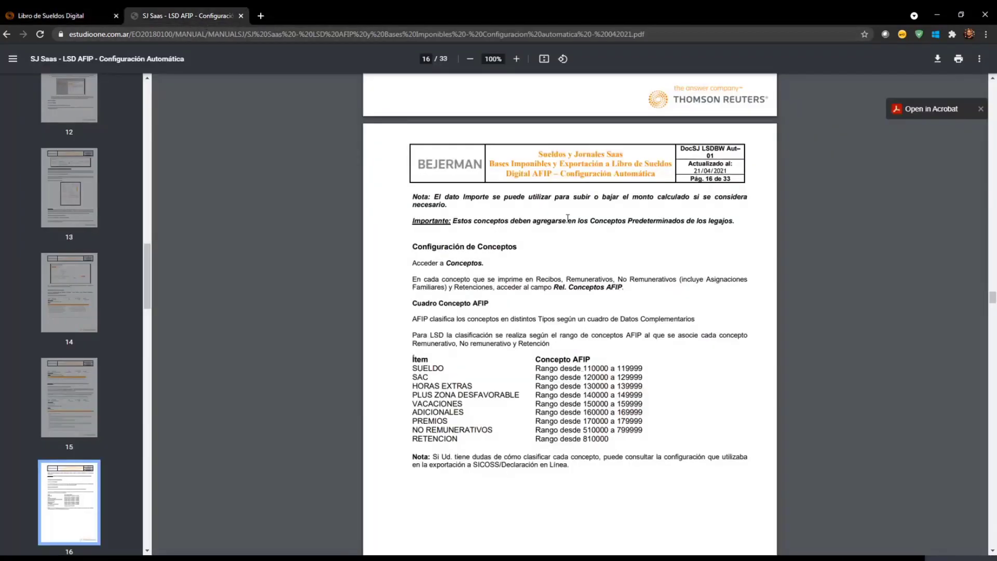
pyautogui.scroll(-8, 567, 218)
pyautogui.scroll(-9, 567, 218)
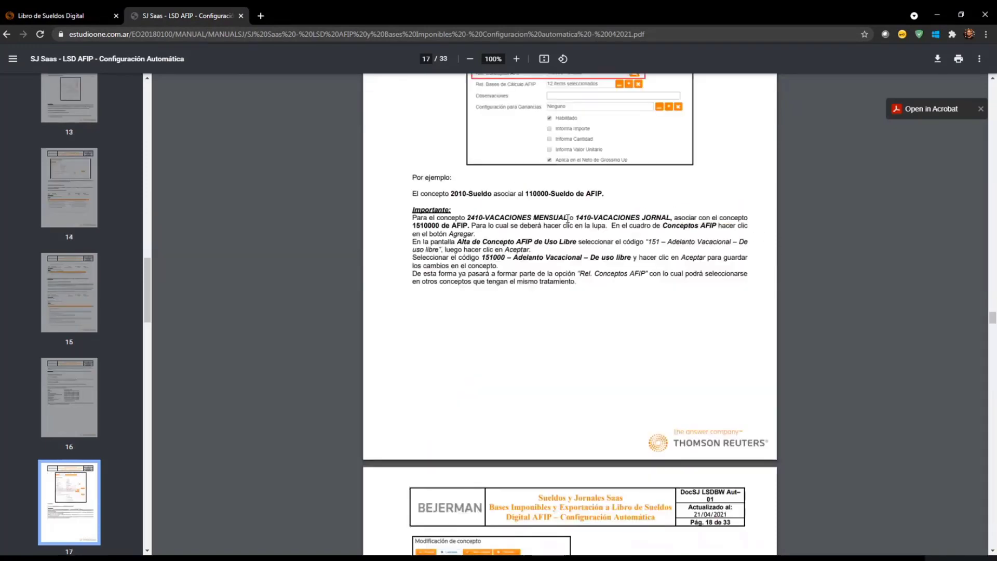
pyautogui.scroll(-7, 568, 218)
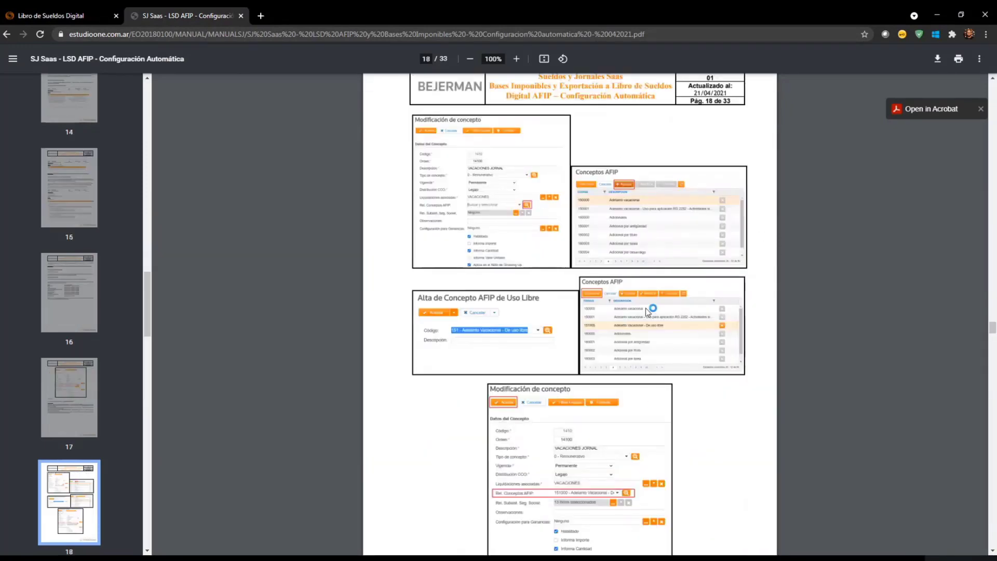
pyautogui.scroll(-3, 649, 312)
pyautogui.scroll(-10, 562, 283)
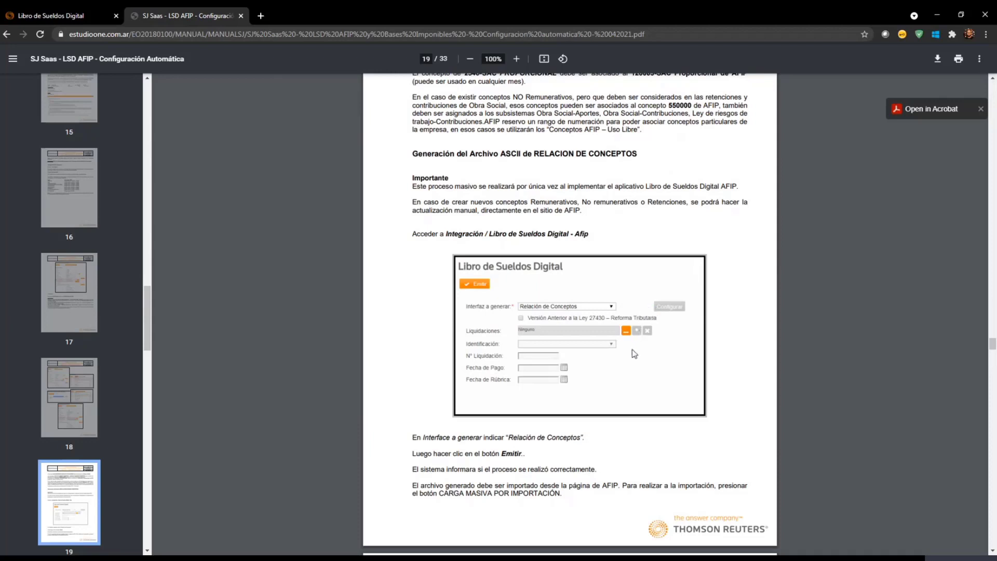
pyautogui.scroll(-4, 631, 350)
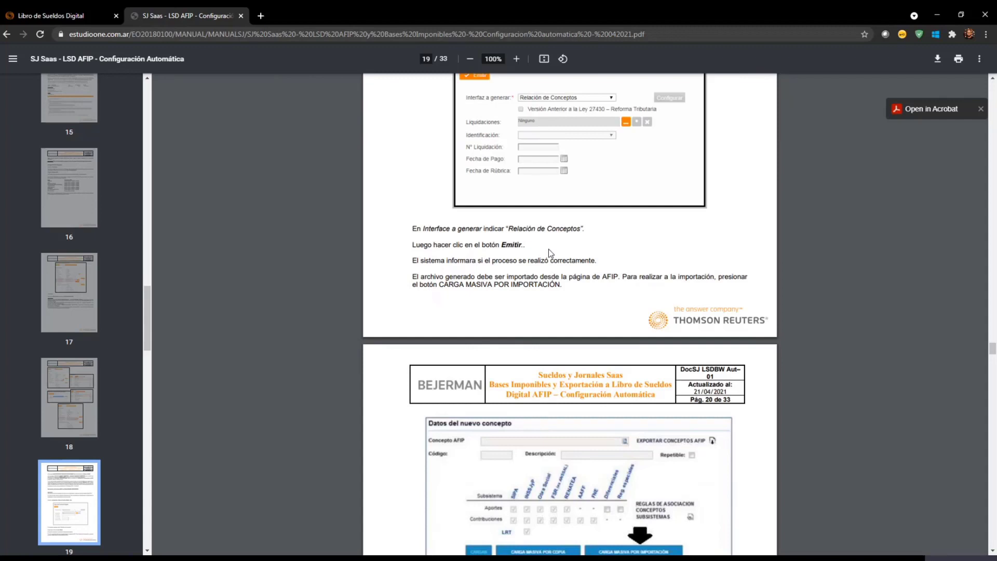
pyautogui.scroll(-5, 551, 254)
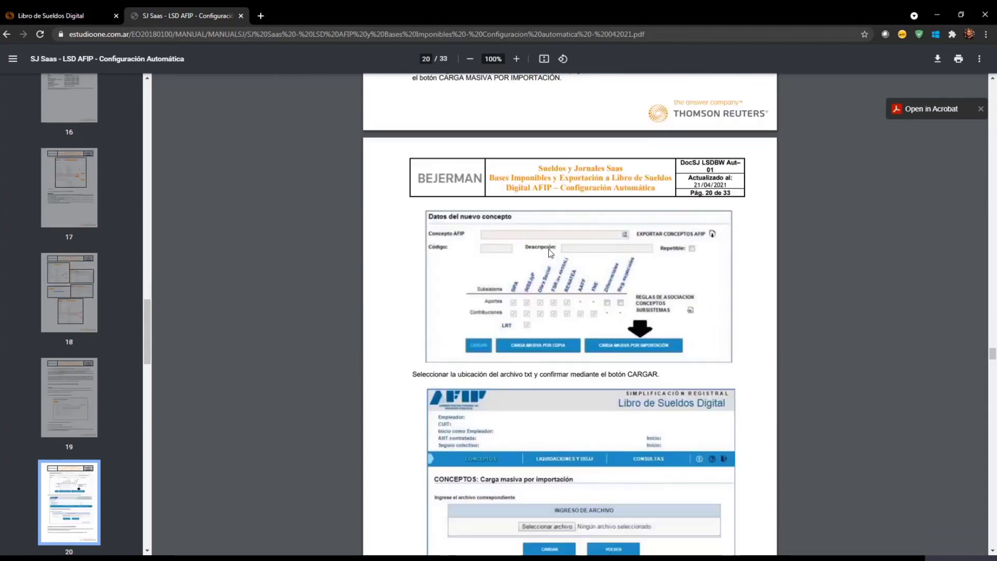
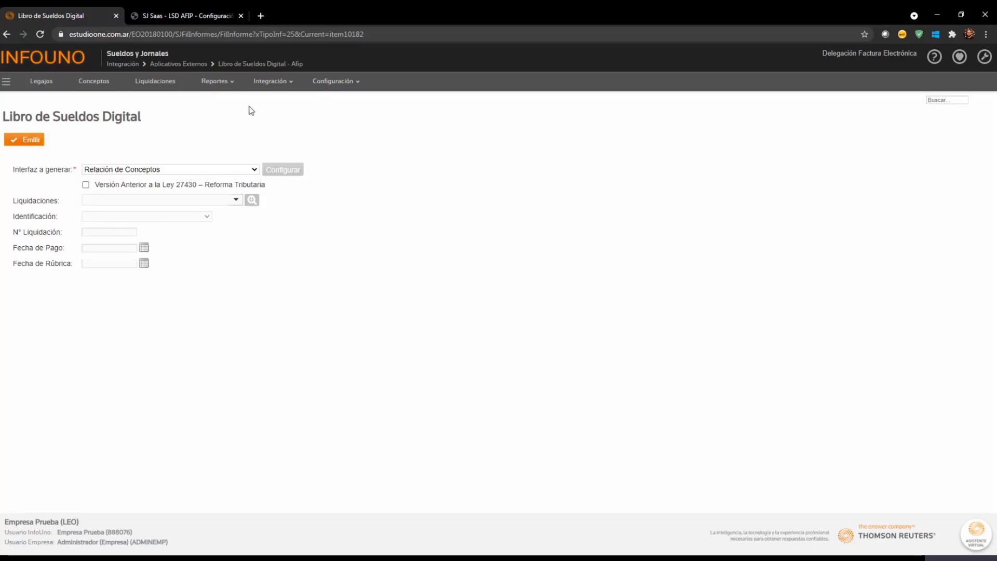
# - Review the automatic Libro de Sueldos Digital taxable base configurator for the concepts and leave it without saving
pyautogui.click(98, 84)
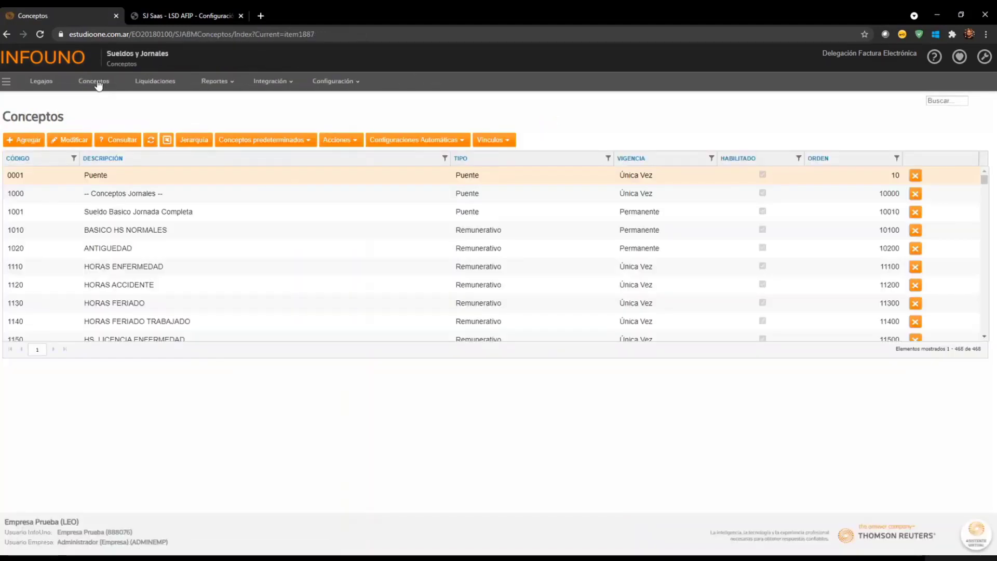
pyautogui.click(435, 141)
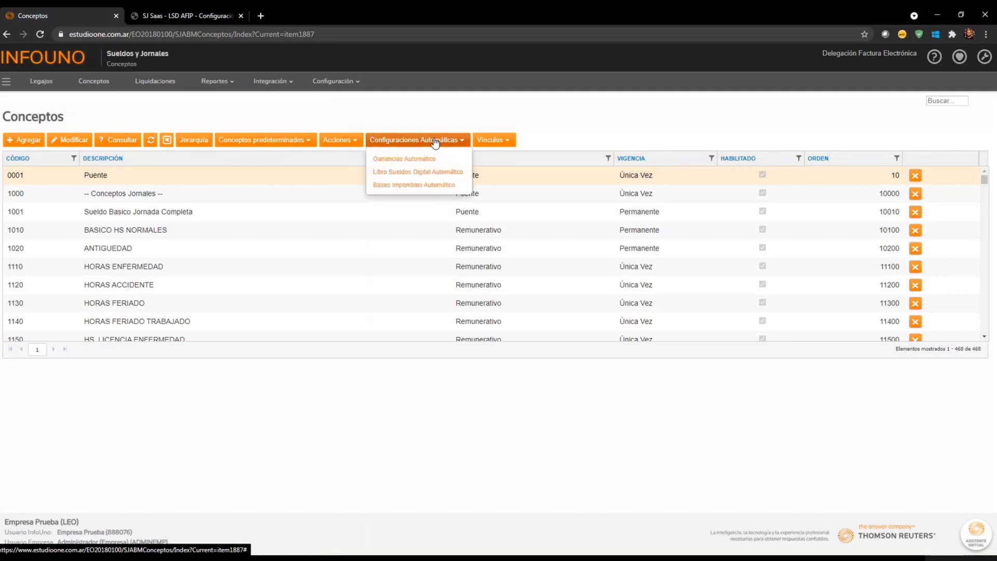
pyautogui.click(419, 173)
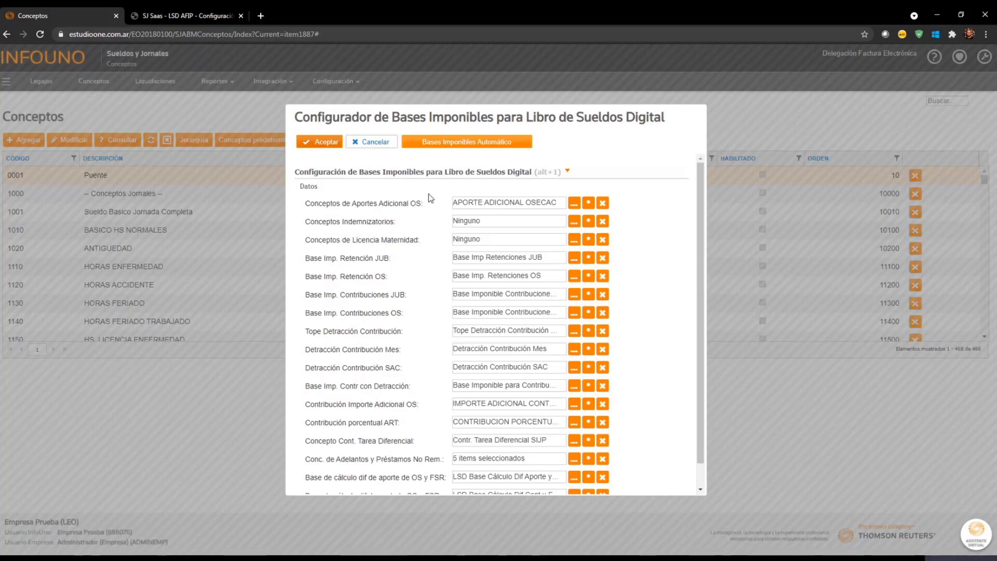
pyautogui.click(384, 143)
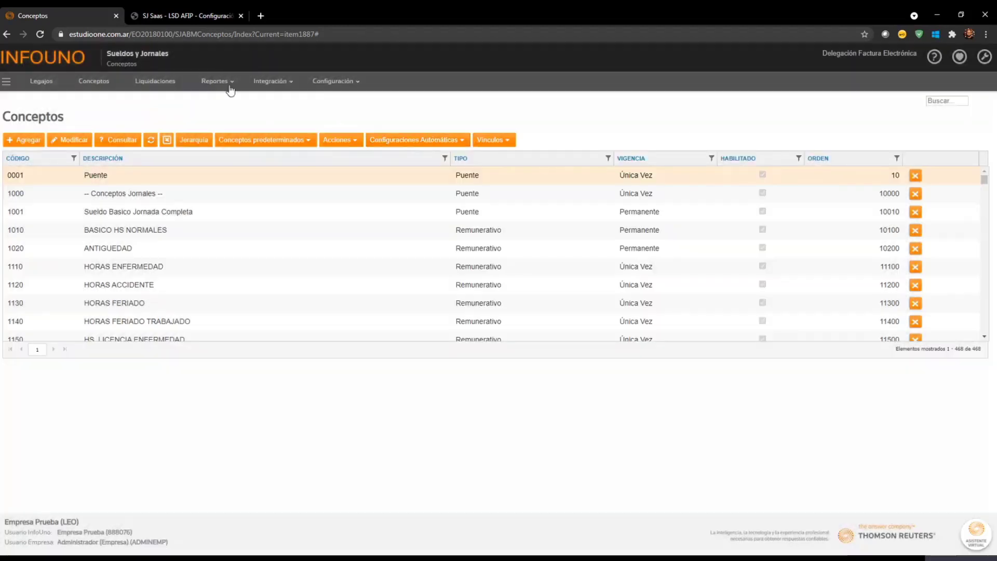
# - Open the configuration of the Liquidaciones y DDJJ interface for the AFIP Libro de Sueldos Digital
pyautogui.click(267, 87)
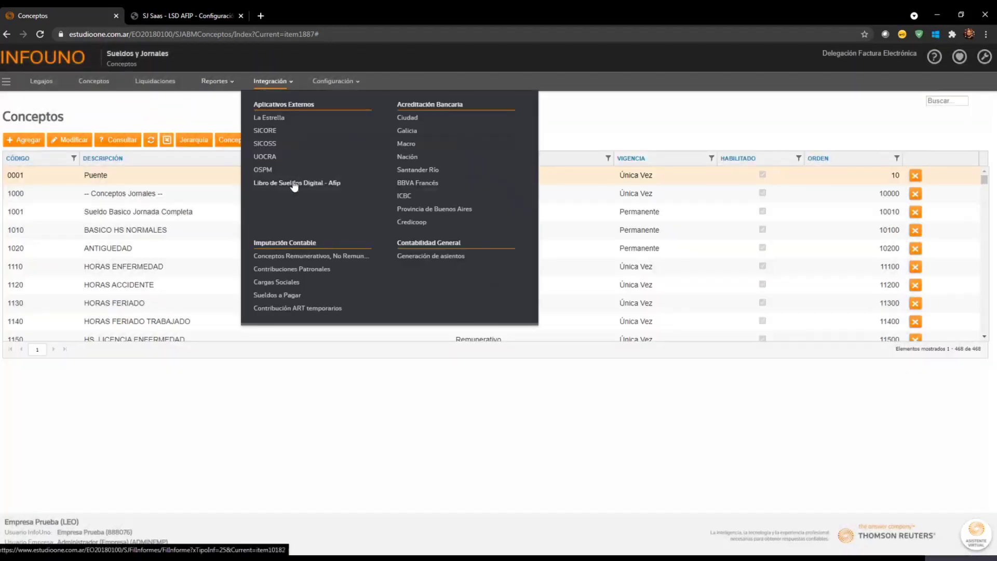
pyautogui.click(313, 187)
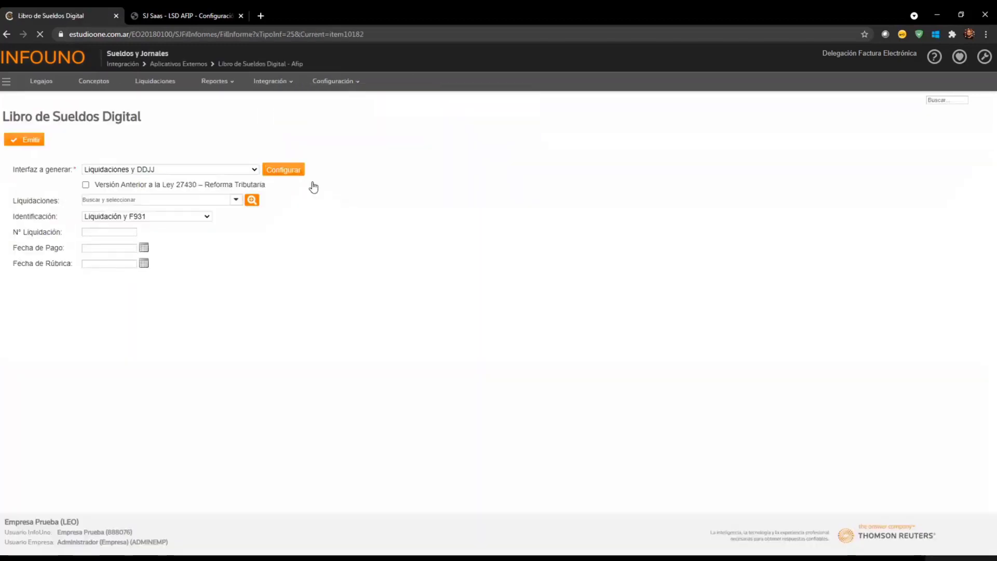
pyautogui.click(283, 171)
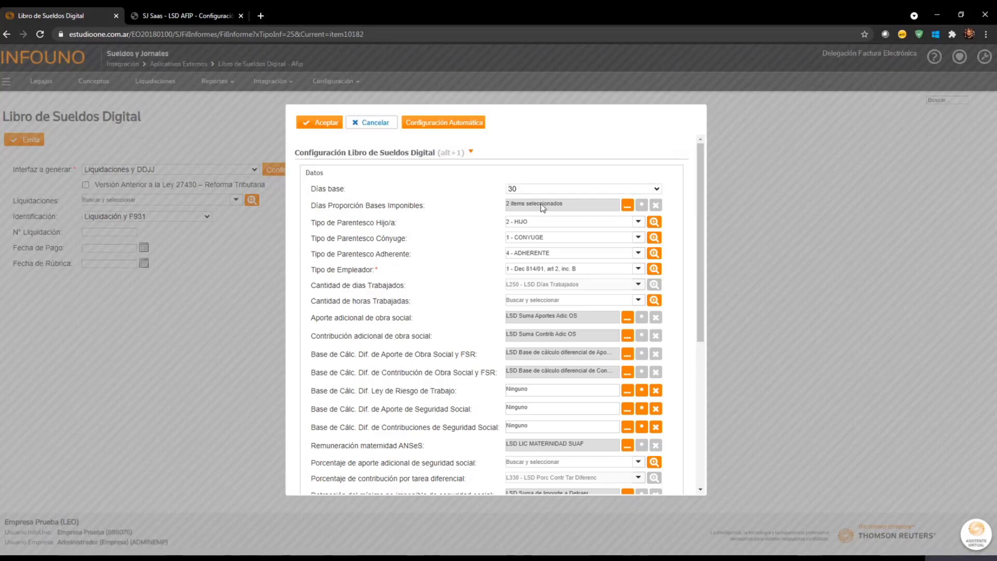
# - Set Días base to 30 and Tipo de Parentesco Hijo/a to 2 - HIJO
pyautogui.click(530, 202)
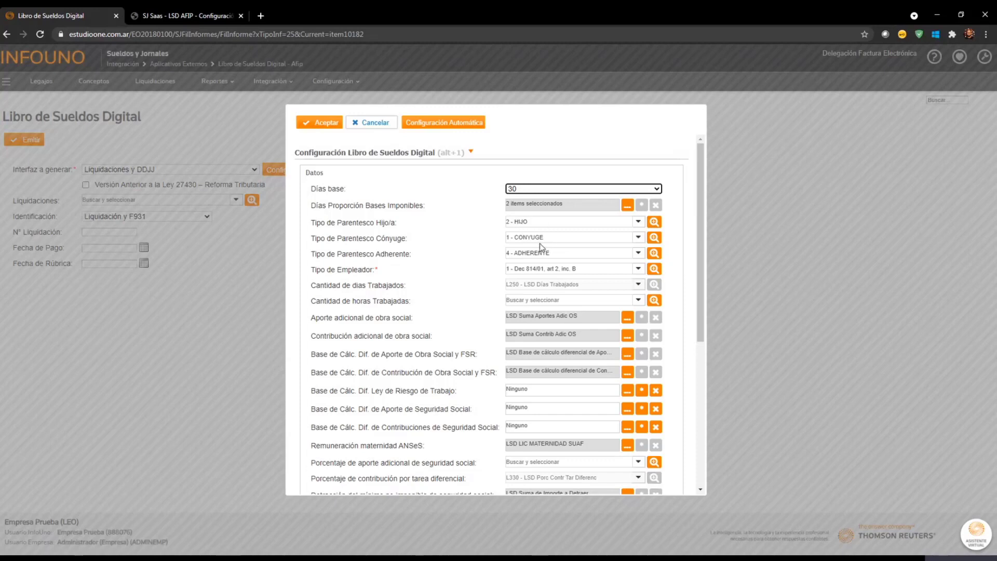
pyautogui.click(638, 223)
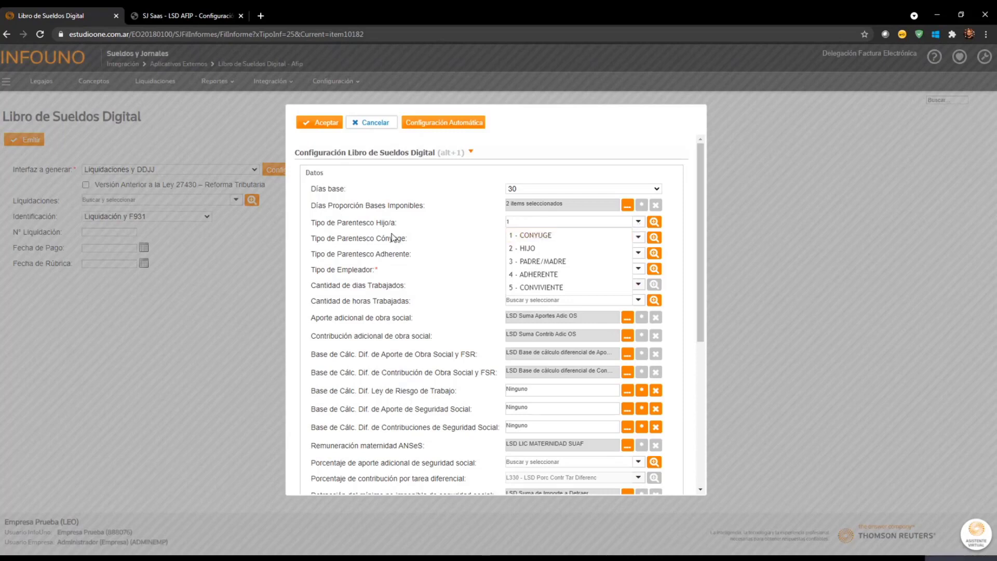
pyautogui.click(527, 249)
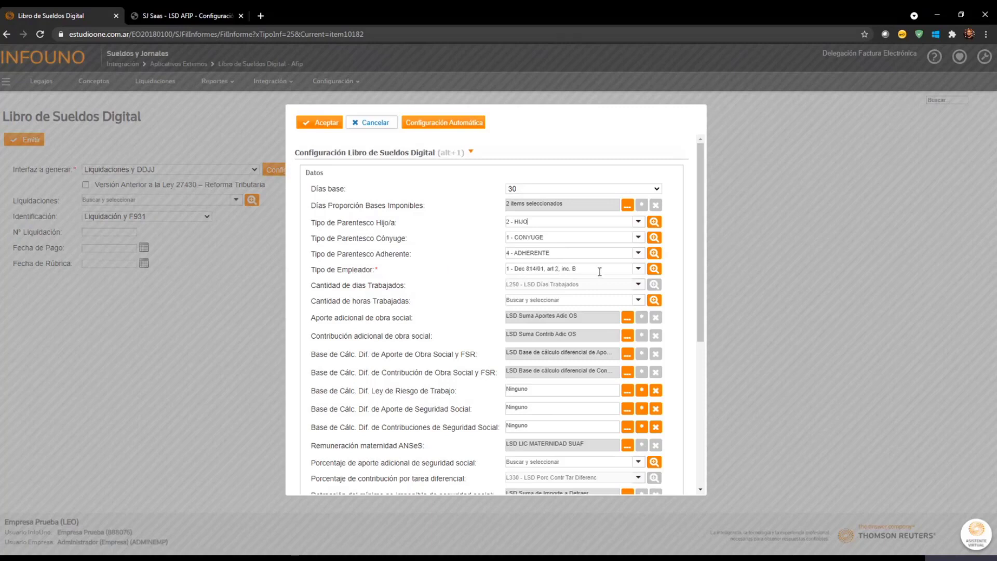
# - Set Tipo de Empleador to 1 - Dec 814/01, art 2, inc. B
pyautogui.click(633, 269)
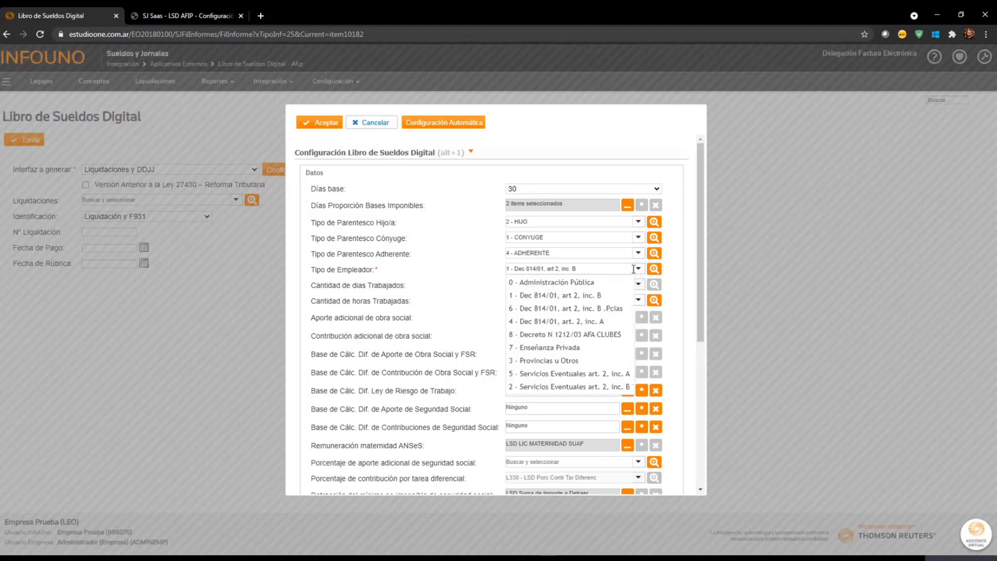
pyautogui.write('0')
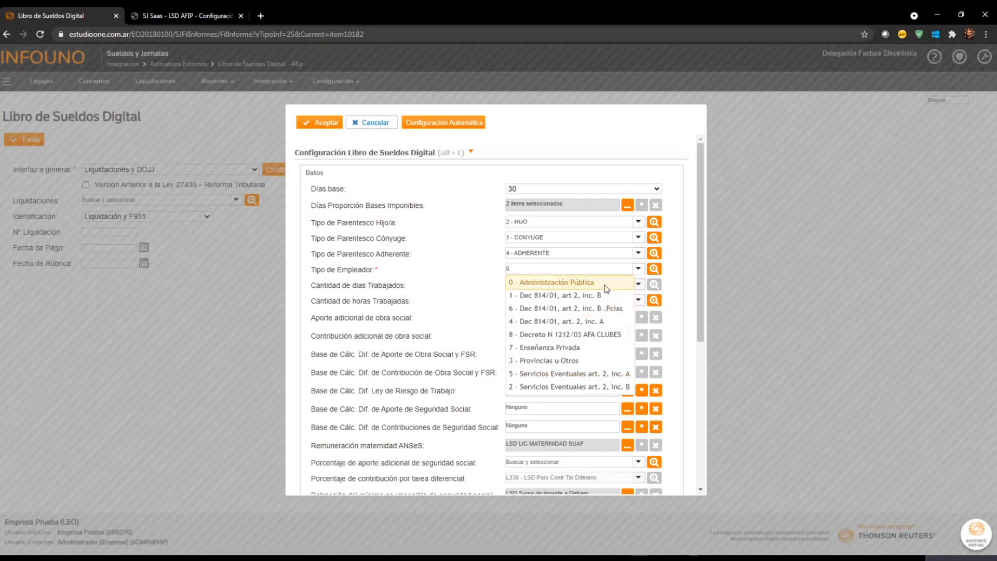
pyautogui.click(554, 298)
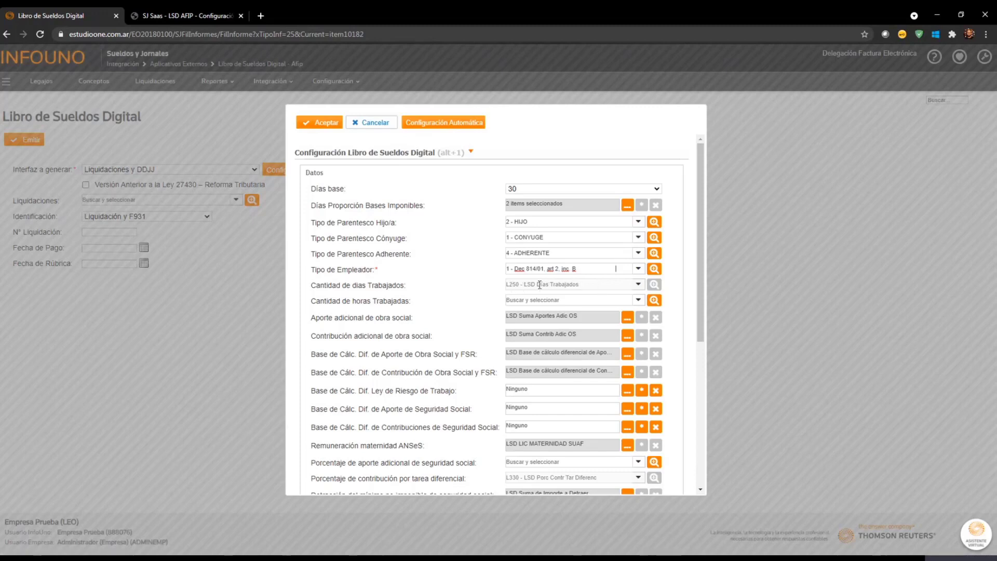
# - Look over the remaining data and taxable bases, open the automatic configuration, and check the concept assigned to Conceptos de Aportes Adicional OS
pyautogui.scroll(-2, 602, 288)
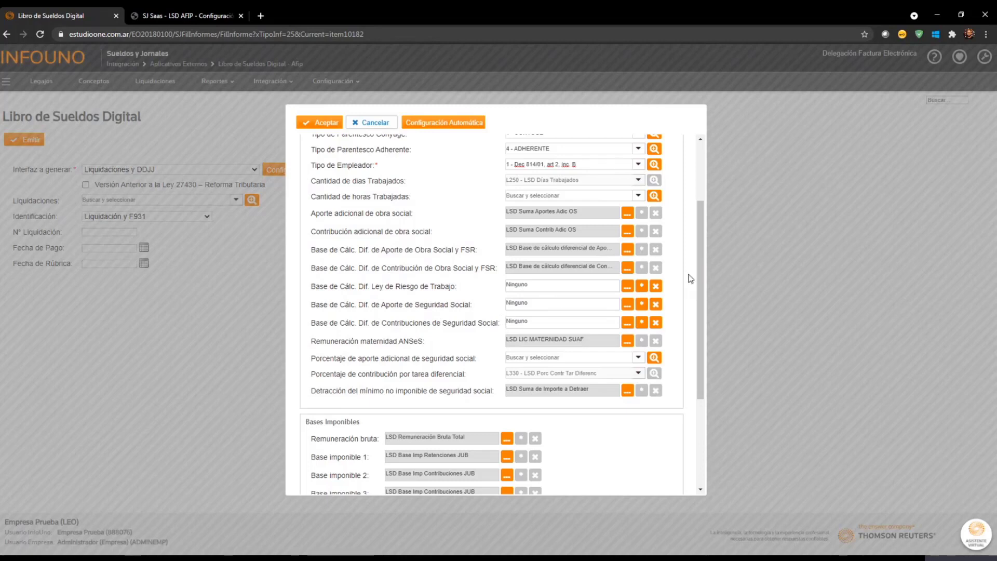
pyautogui.scroll(-3, 691, 279)
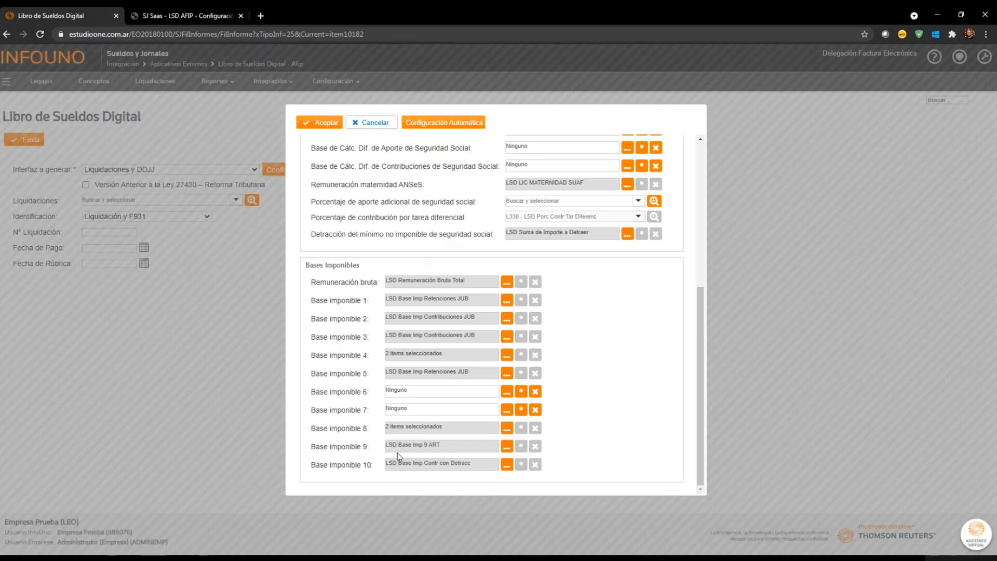
pyautogui.scroll(1, 598, 441)
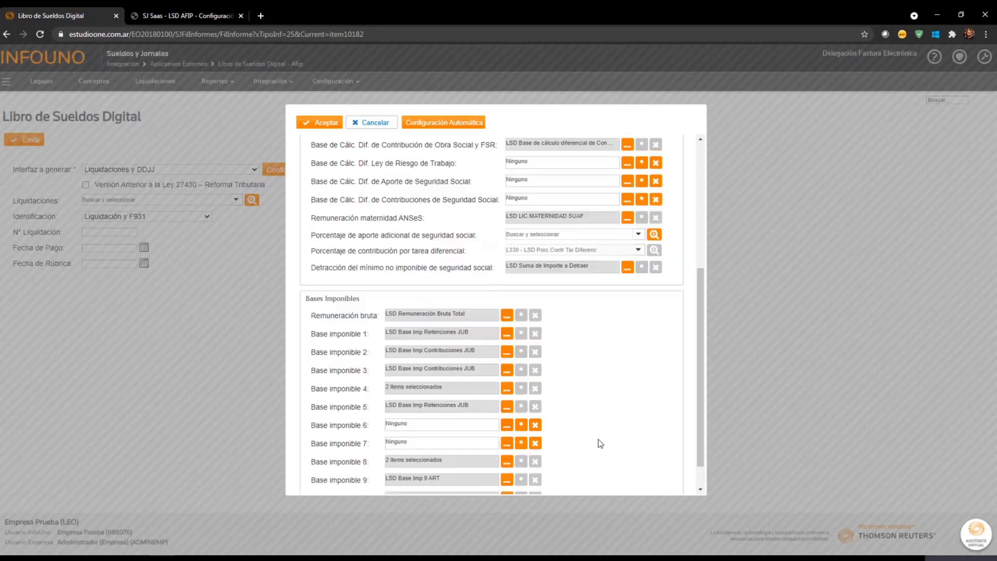
pyautogui.scroll(5, 598, 439)
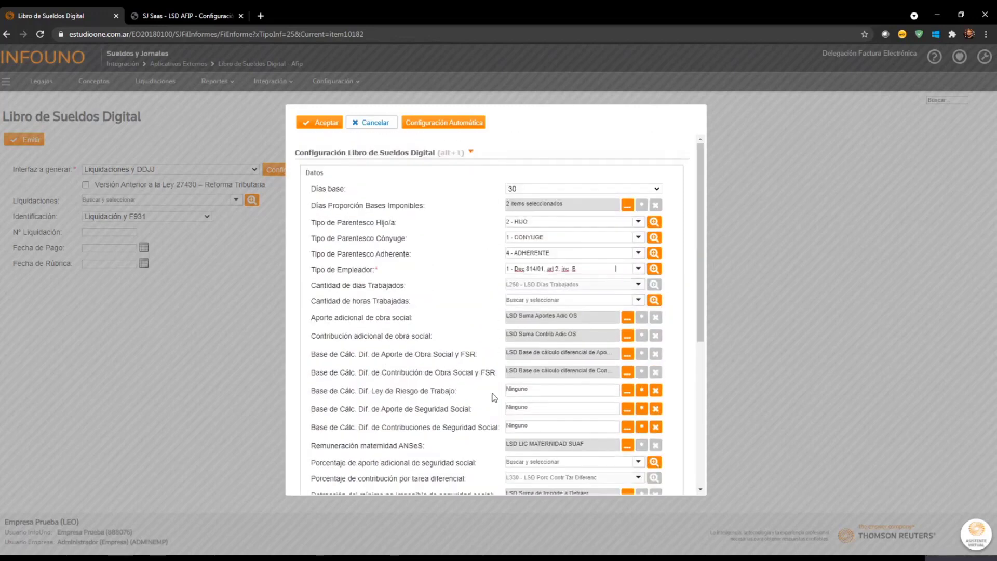
pyautogui.click(442, 125)
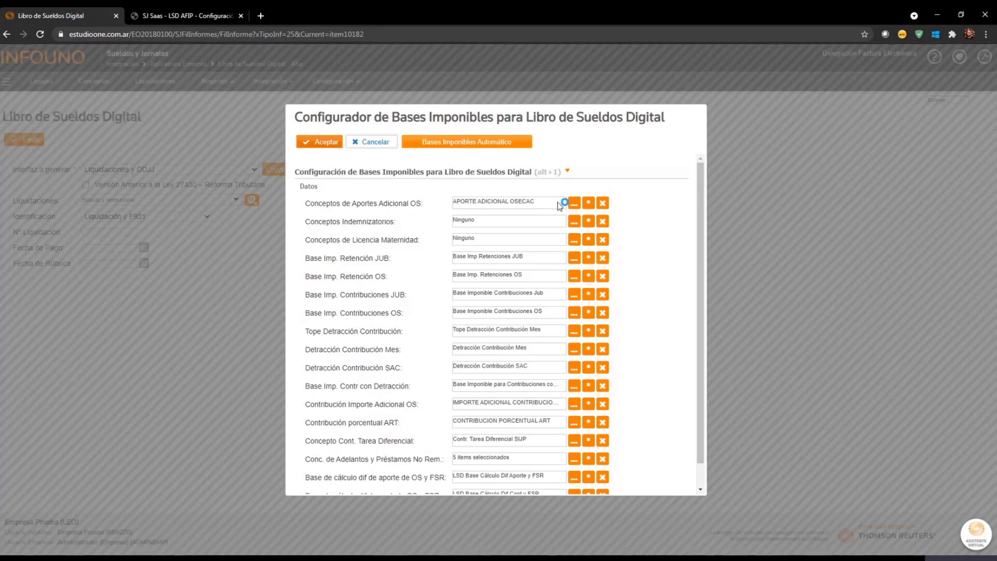
pyautogui.click(574, 202)
pyautogui.click(449, 422)
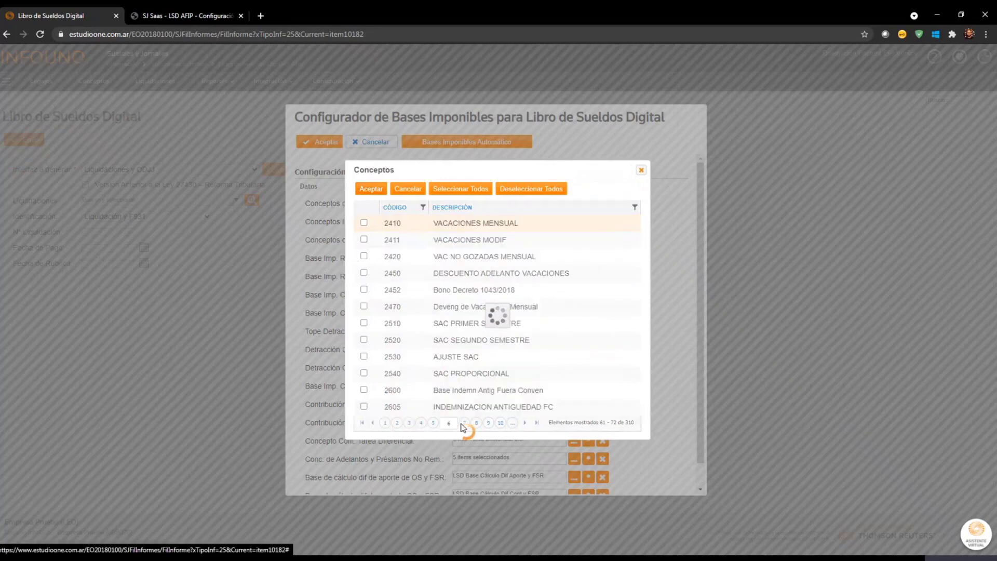
pyautogui.click(487, 422)
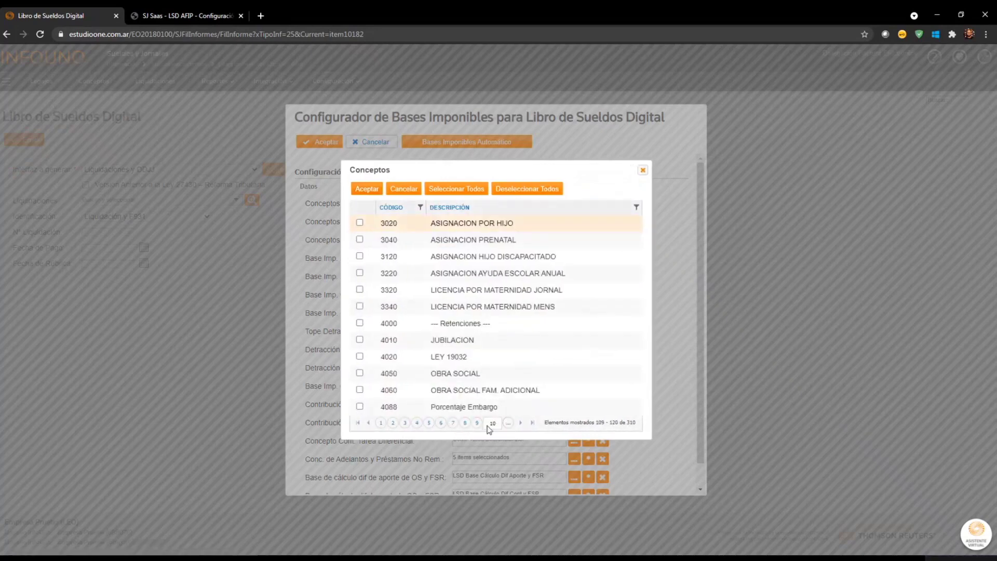
pyautogui.click(507, 425)
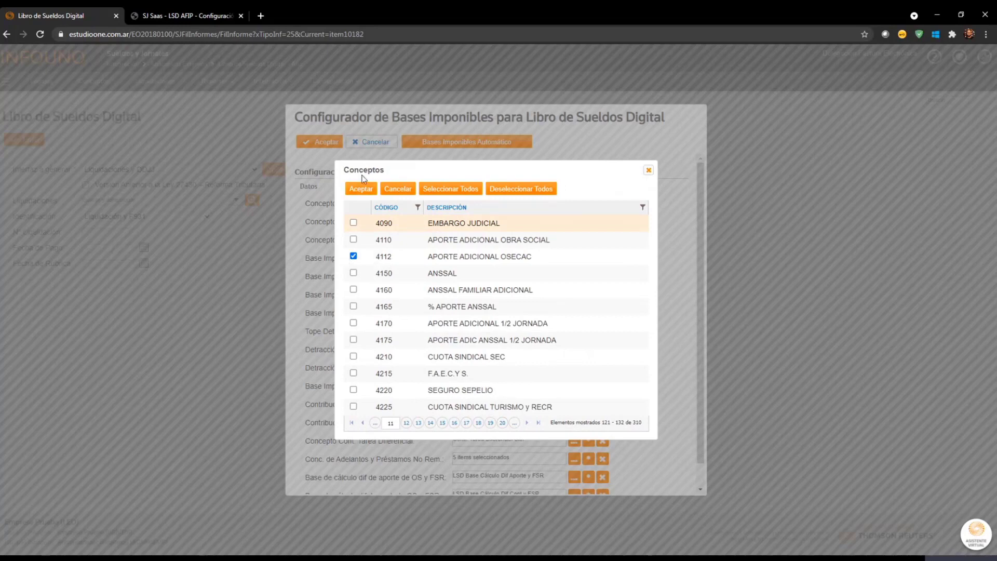
pyautogui.click(364, 190)
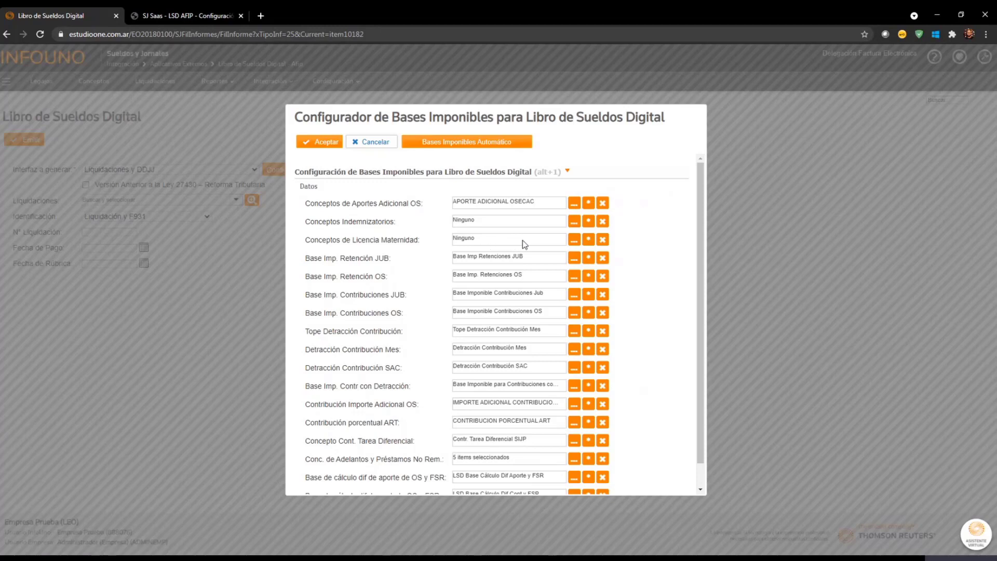
# - Check the concepts assigned to Base Imp. Retención JUB and Base Imp. Retención OS, accepting the existing selections
pyautogui.scroll(-2, 522, 240)
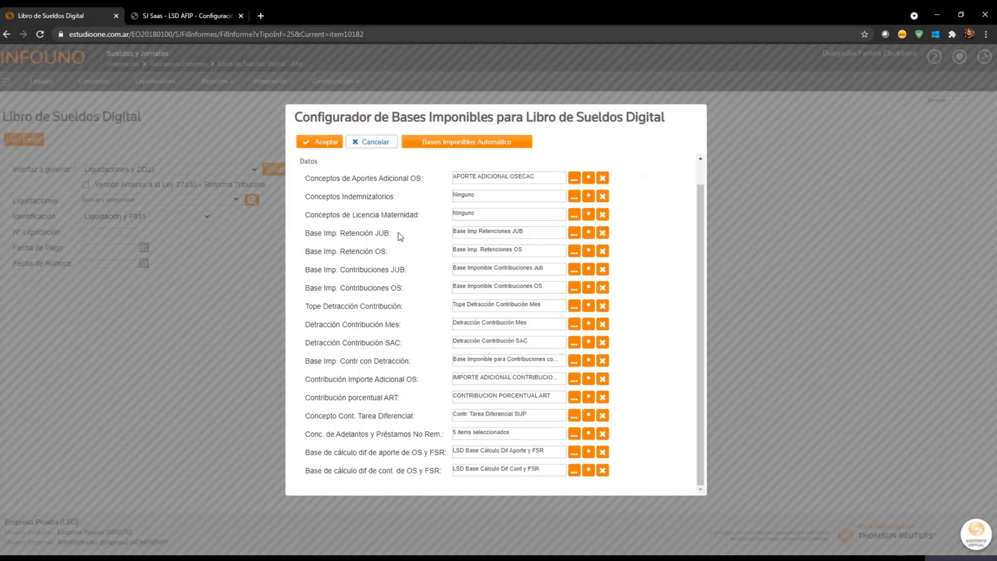
pyautogui.click(573, 236)
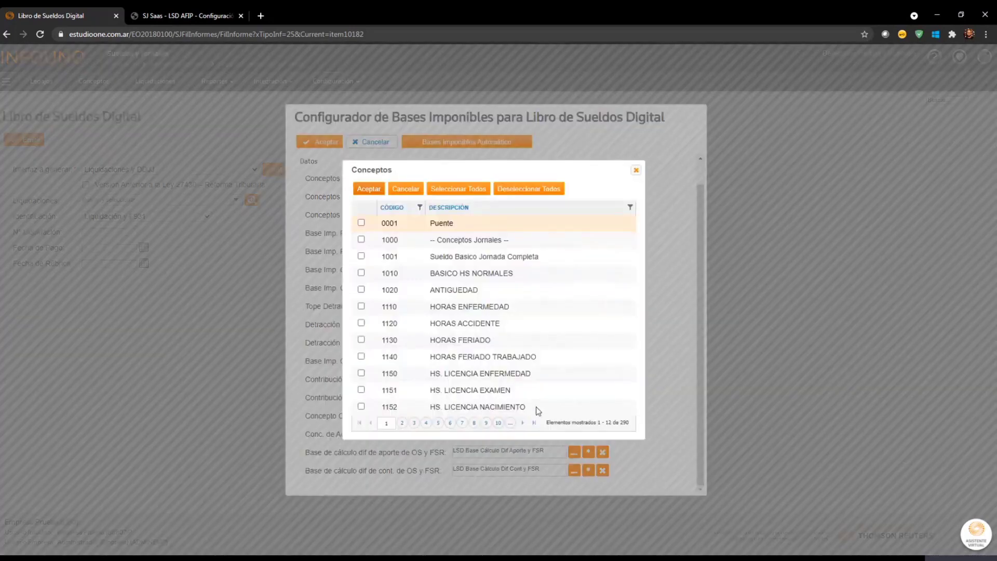
pyautogui.click(534, 422)
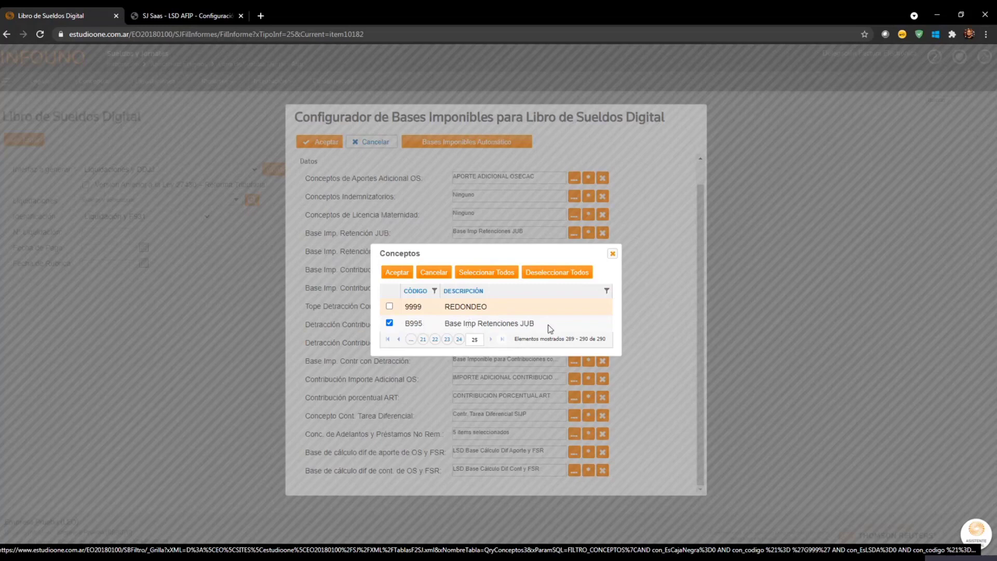
pyautogui.click(399, 273)
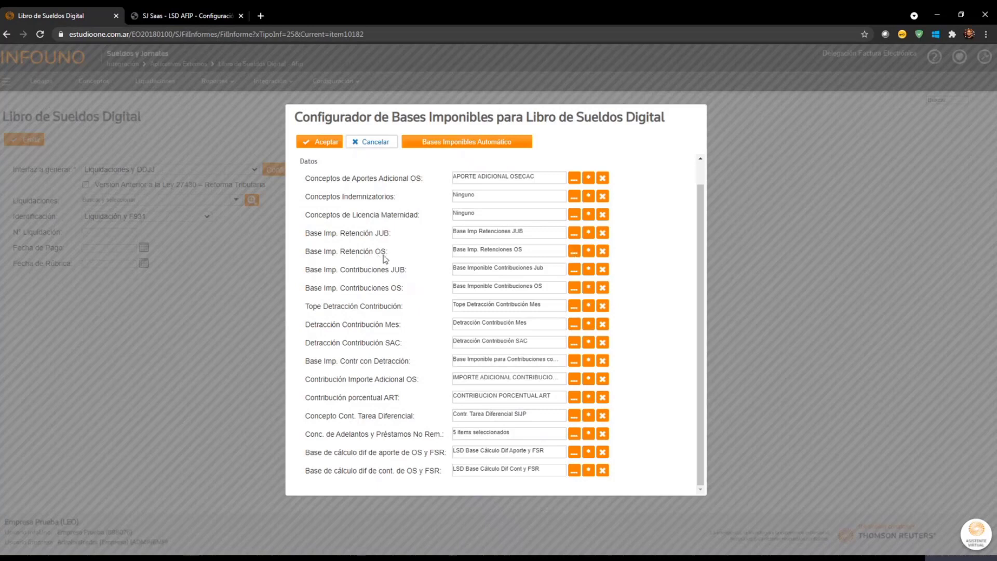
pyautogui.click(574, 252)
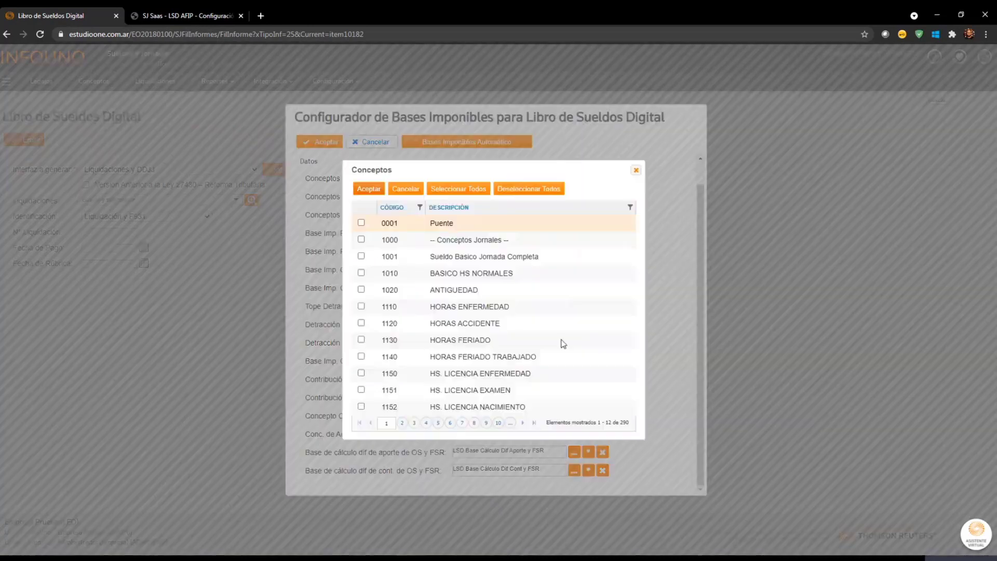
pyautogui.click(535, 424)
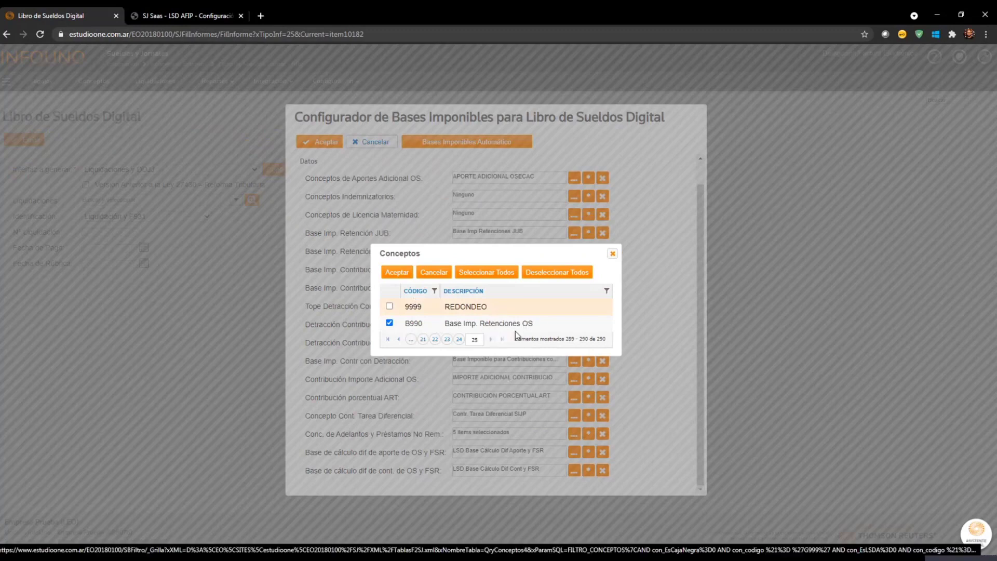
pyautogui.click(404, 274)
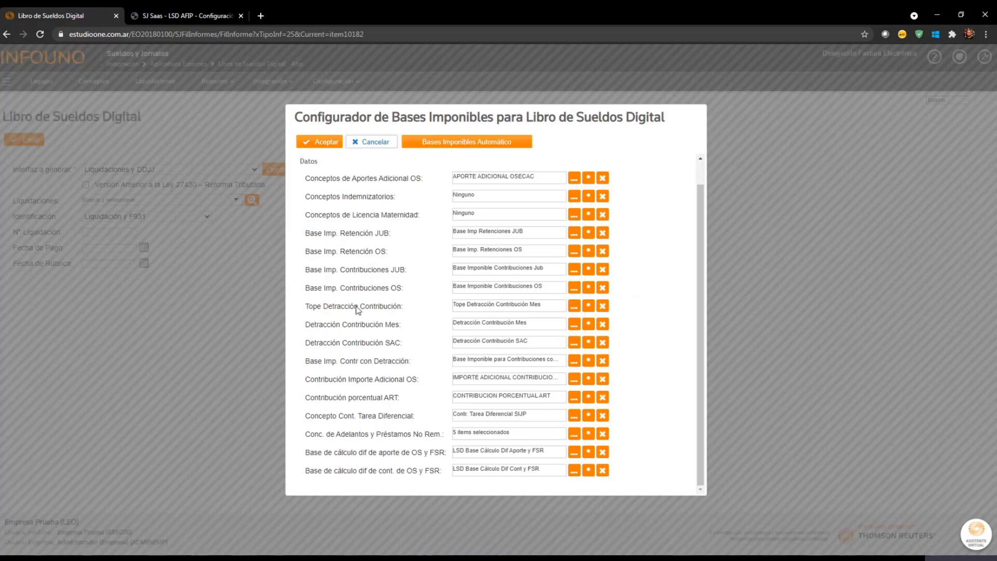
# - Check the concept assigned to Tope Detracción Contribución and accept the existing selection
pyautogui.click(574, 308)
pyautogui.click(535, 419)
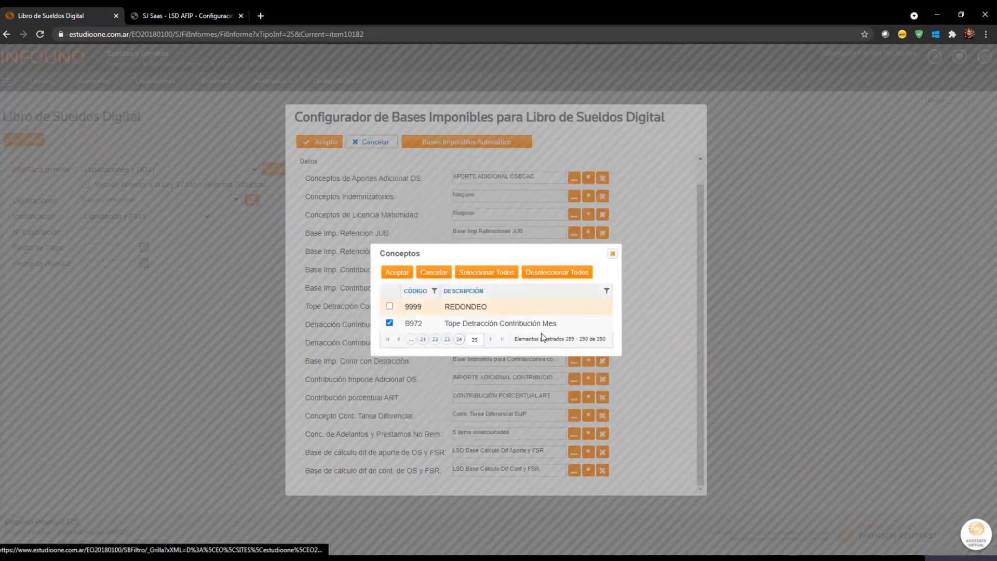
pyautogui.click(397, 272)
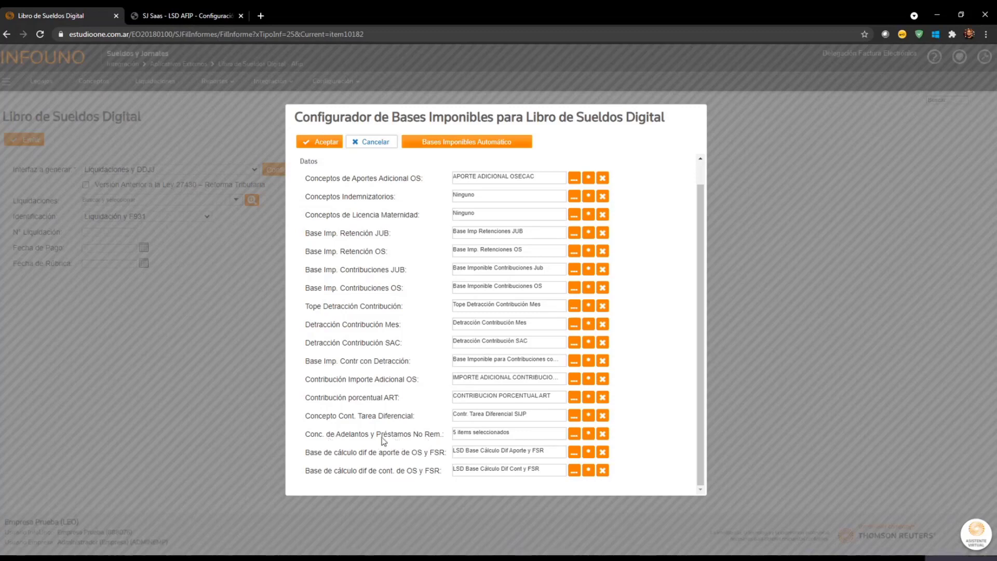
# - Check which concepts are assigned to Conc. de Adelantos y Préstamos No Rem. and accept the existing selection
pyautogui.click(574, 435)
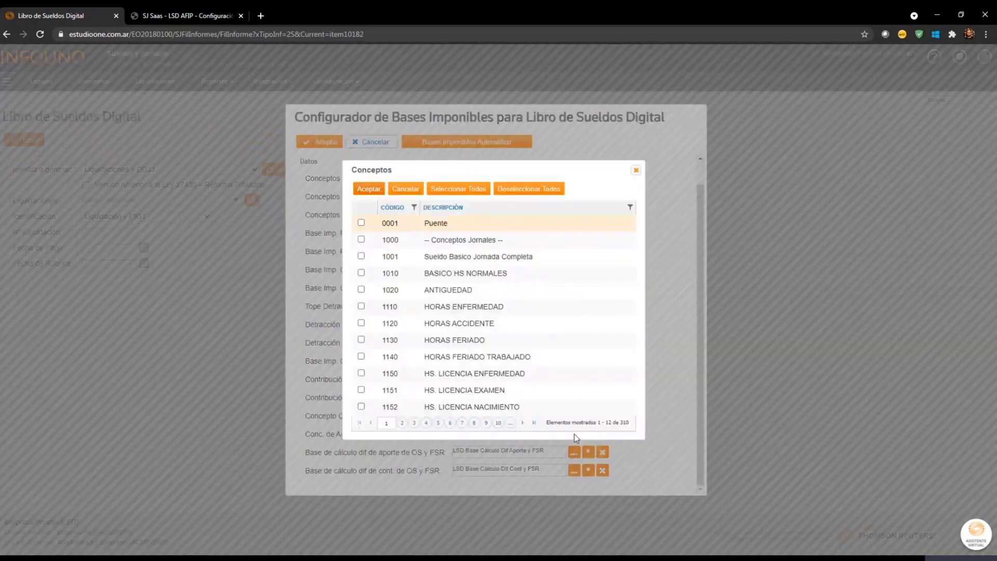
pyautogui.click(438, 423)
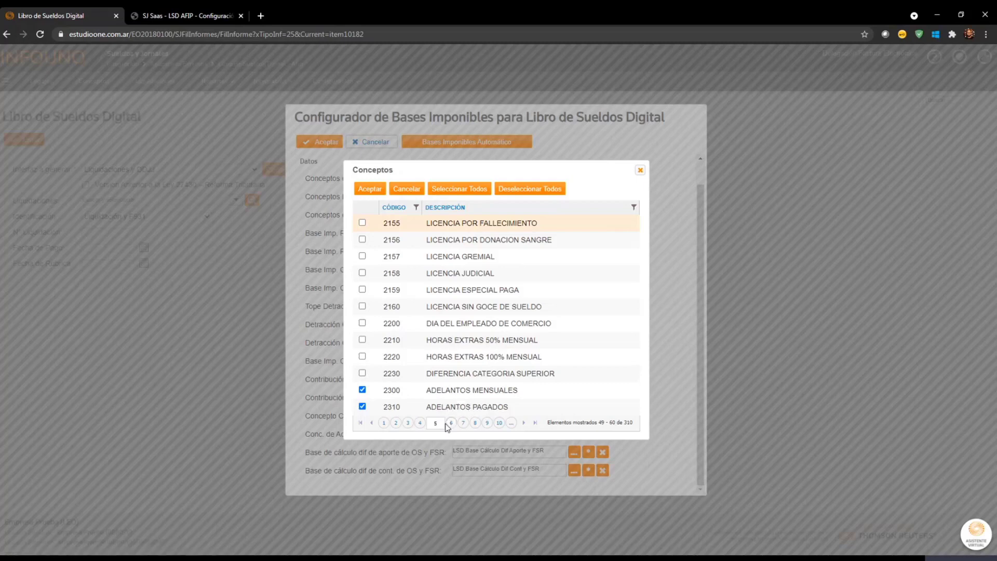
pyautogui.click(451, 423)
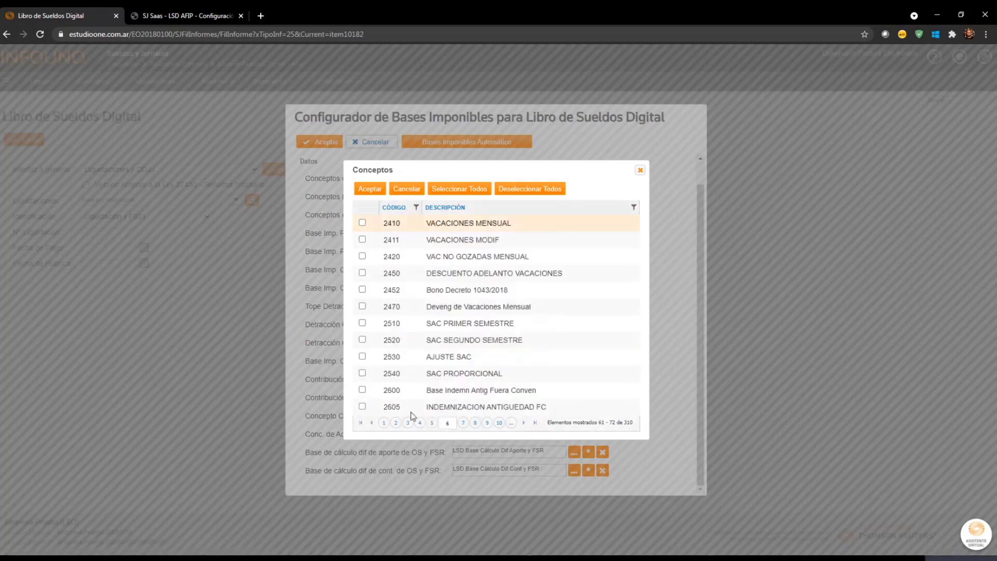
pyautogui.click(395, 423)
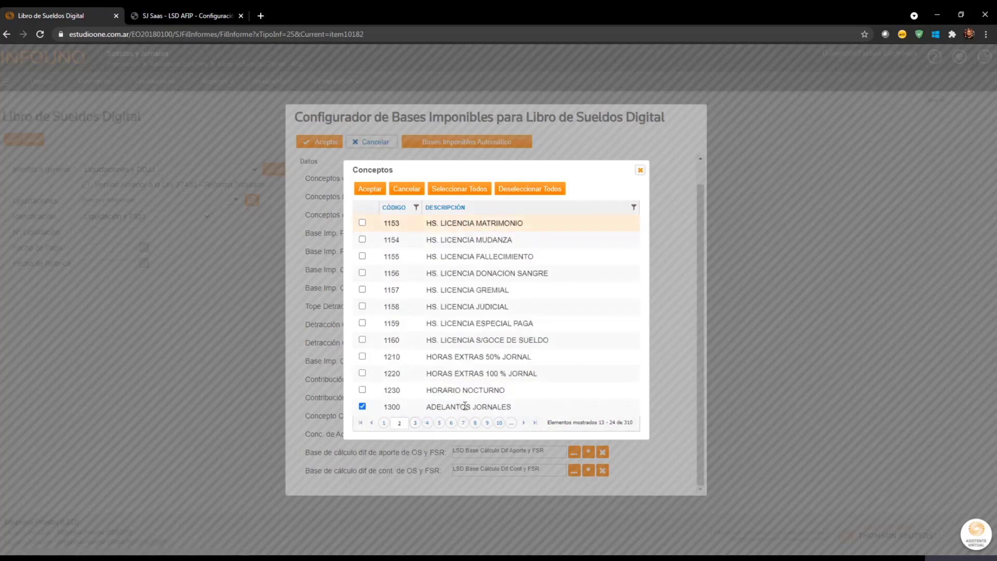
pyautogui.click(416, 423)
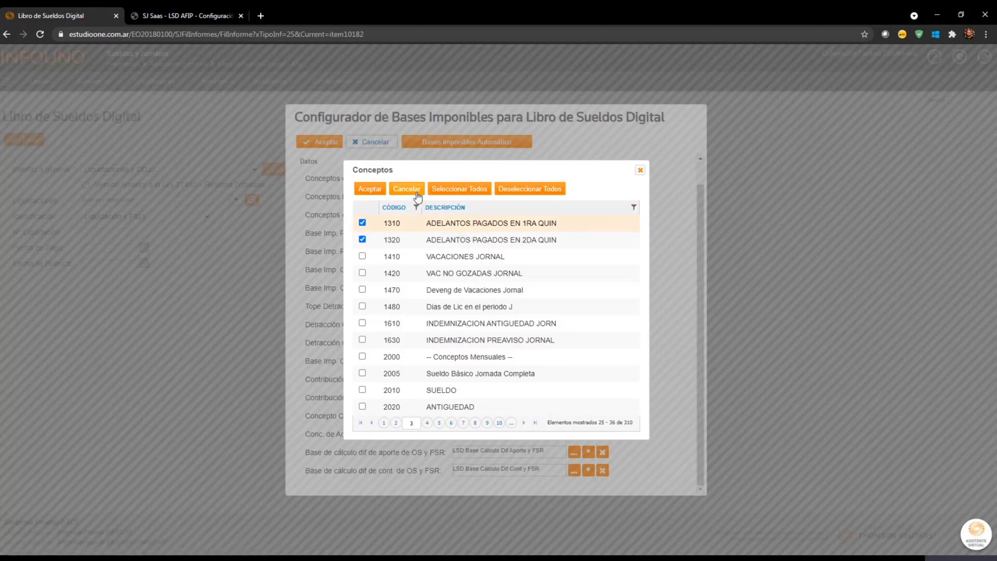
pyautogui.click(379, 190)
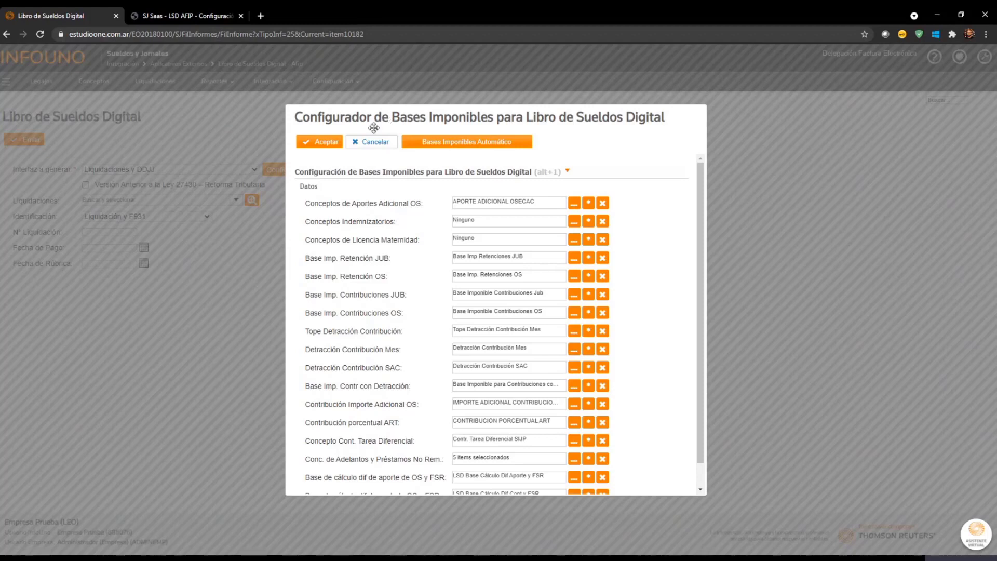
# - Save the automatic taxable base configuration despite the fields without concepts, and save the Libro de Sueldos Digital configuration
pyautogui.click(322, 144)
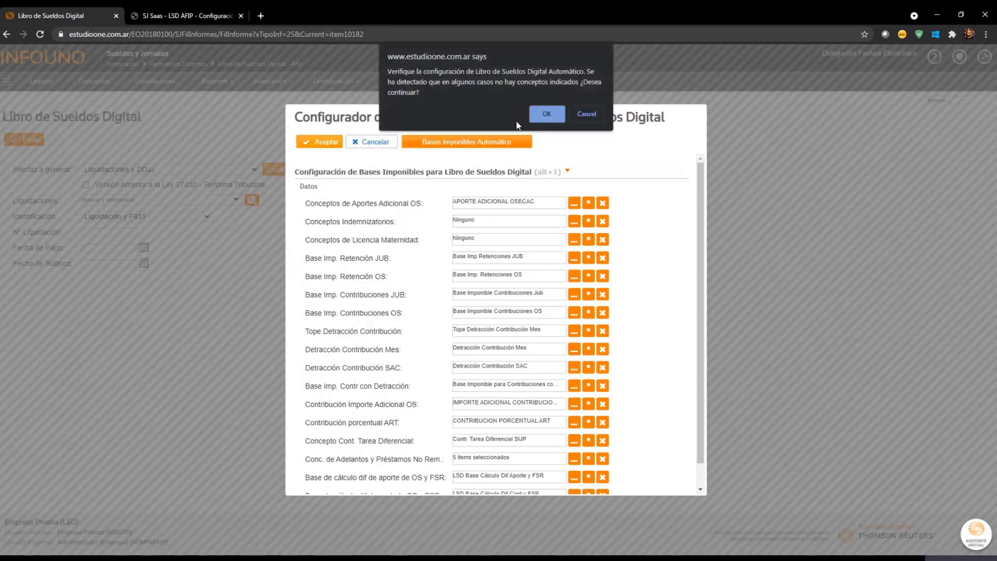
pyautogui.click(542, 119)
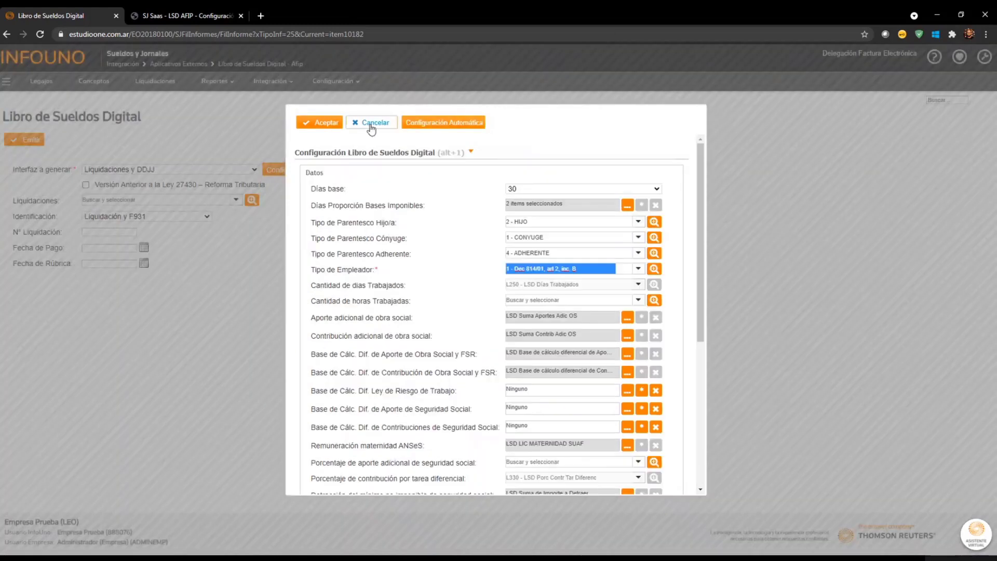
pyautogui.click(326, 123)
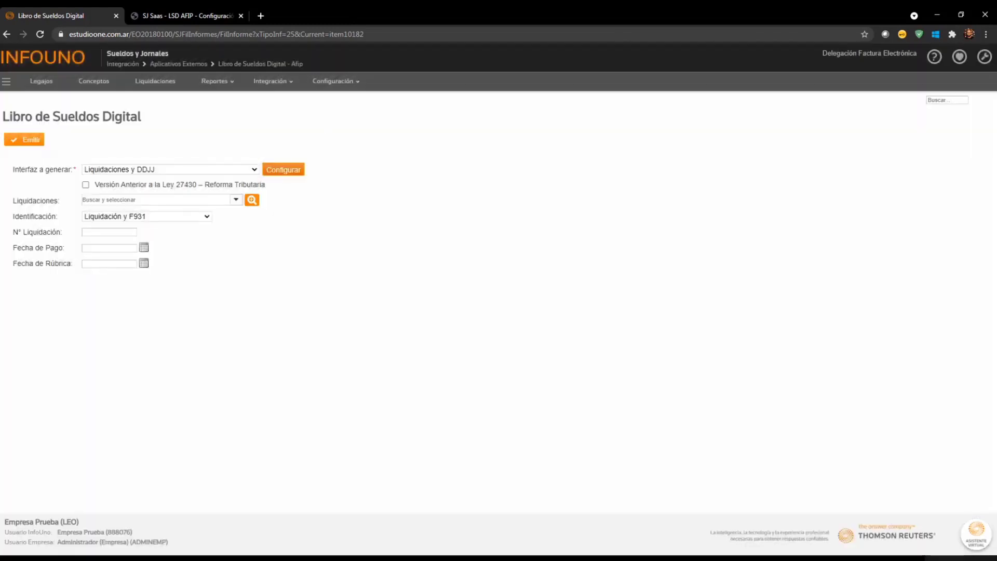
# - From the employee records, open the predetermined concepts by concept for L999 - LSD Automático
pyautogui.click(41, 84)
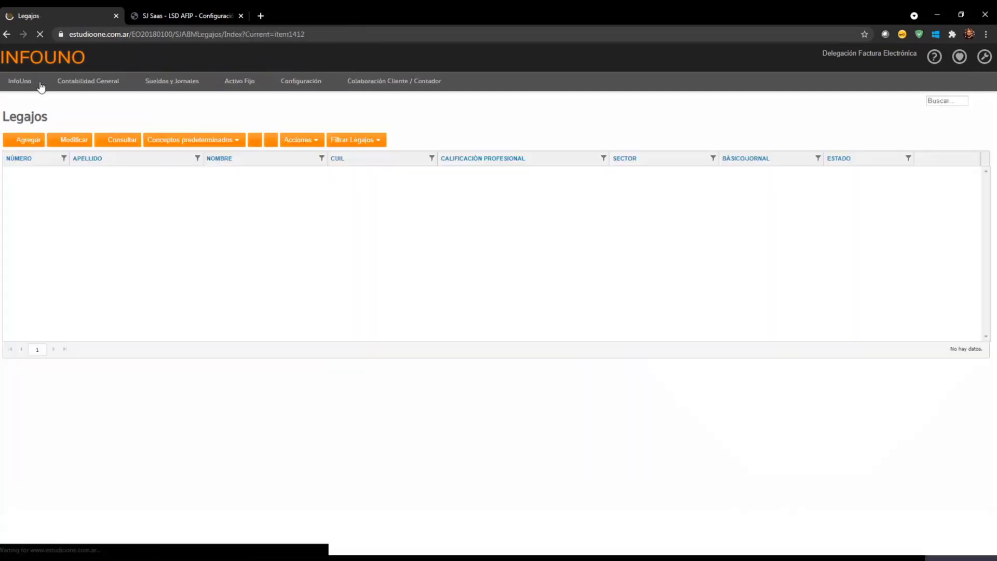
pyautogui.click(207, 143)
pyautogui.click(178, 174)
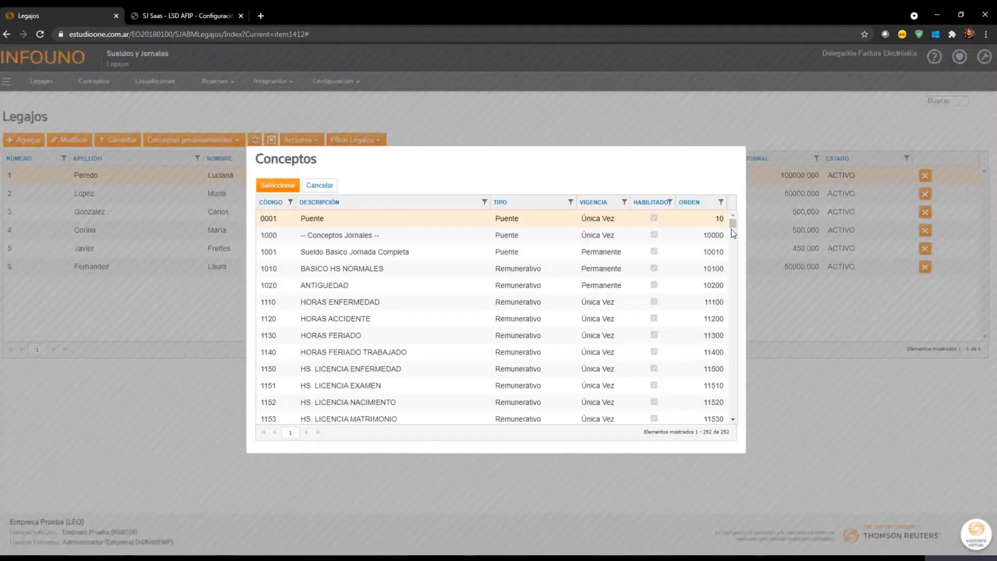
pyautogui.moveTo(732, 224); pyautogui.dragTo(735, 427)
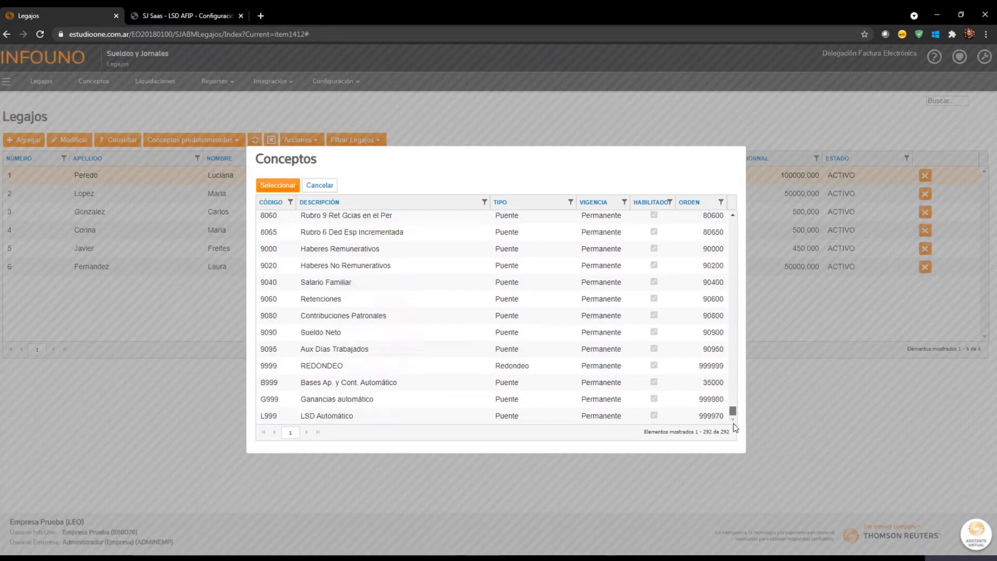
pyautogui.click(302, 417)
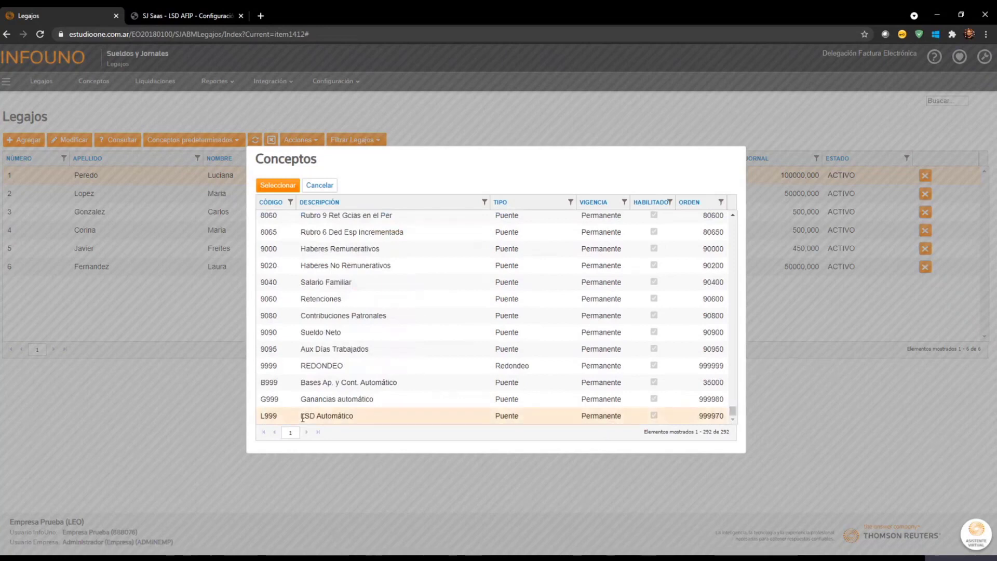
pyautogui.click(285, 187)
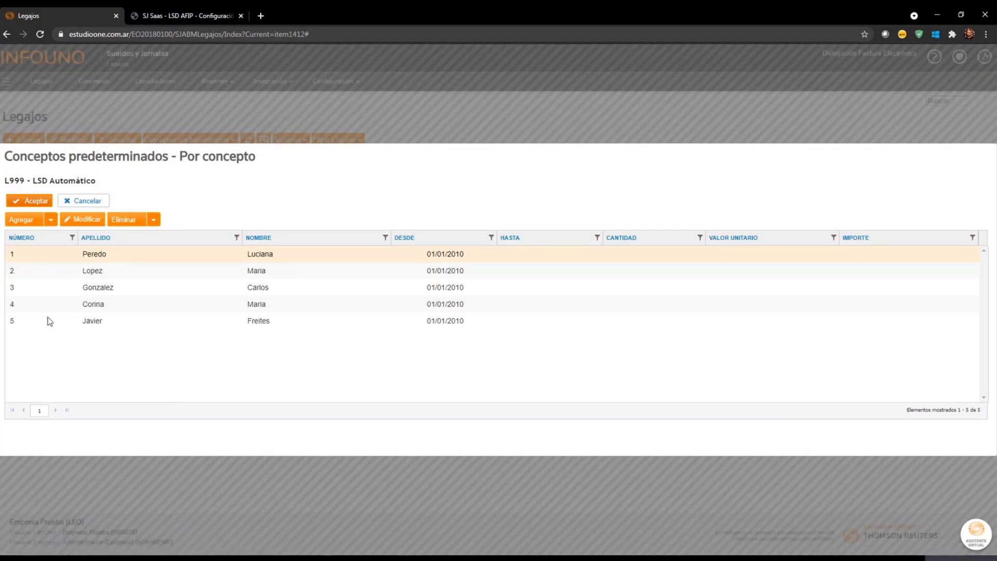
# - Assign the L999 - LSD Automático concept to legajo 6 with start date 01/01/2021 and save the assignment
pyautogui.click(32, 224)
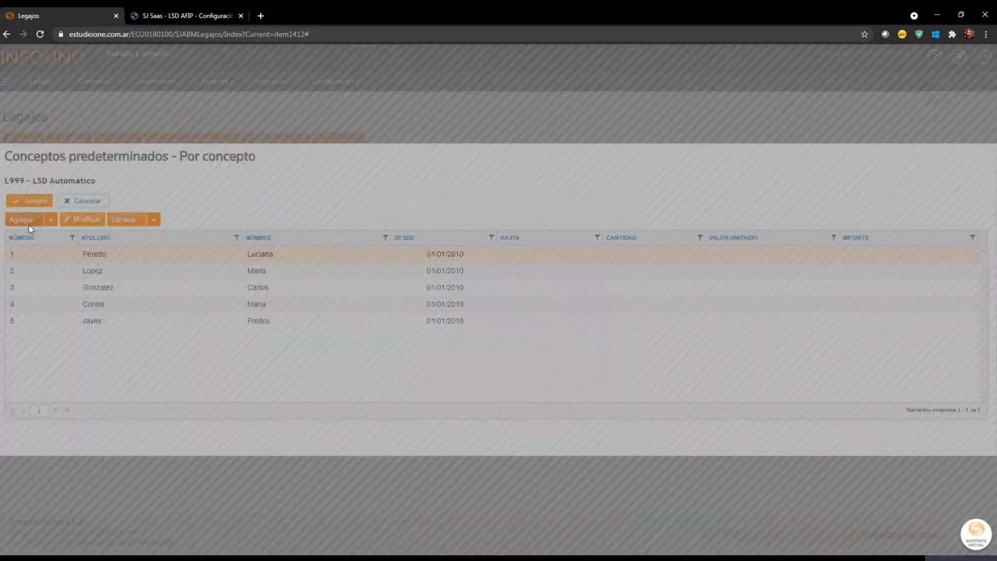
pyautogui.write('6')
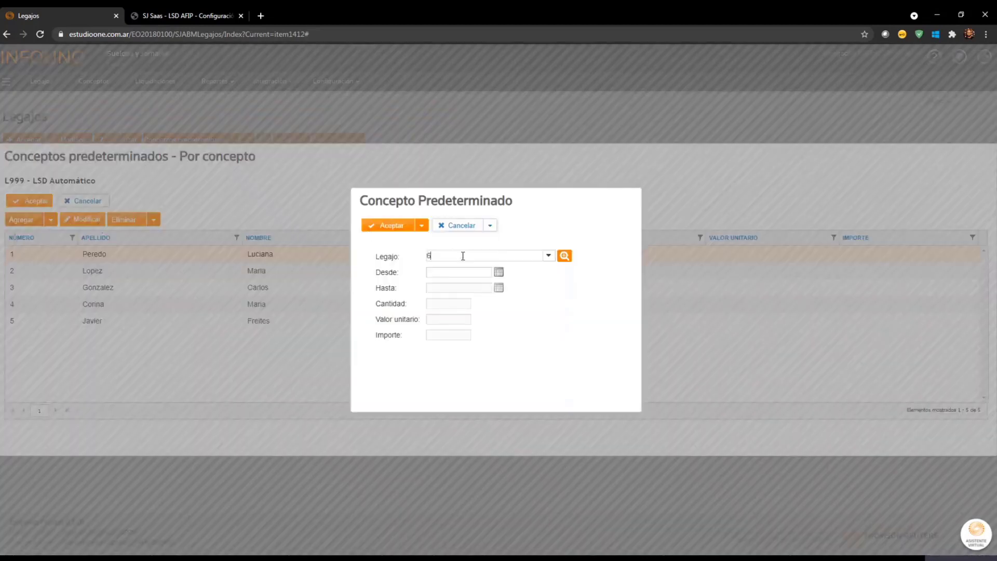
pyautogui.click(472, 270)
pyautogui.click(432, 273)
pyautogui.write('01012021')
pyautogui.click(398, 226)
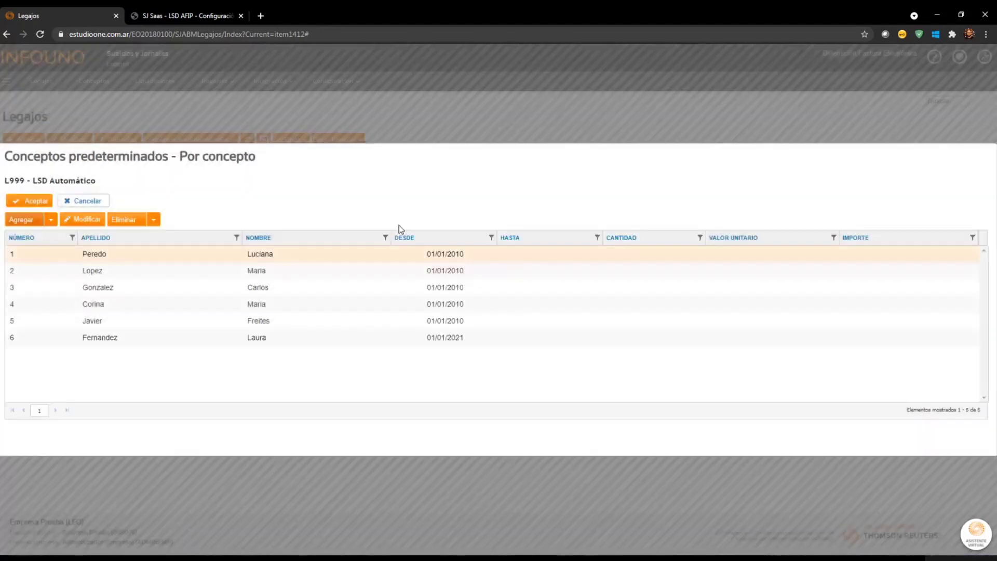
pyautogui.click(36, 200)
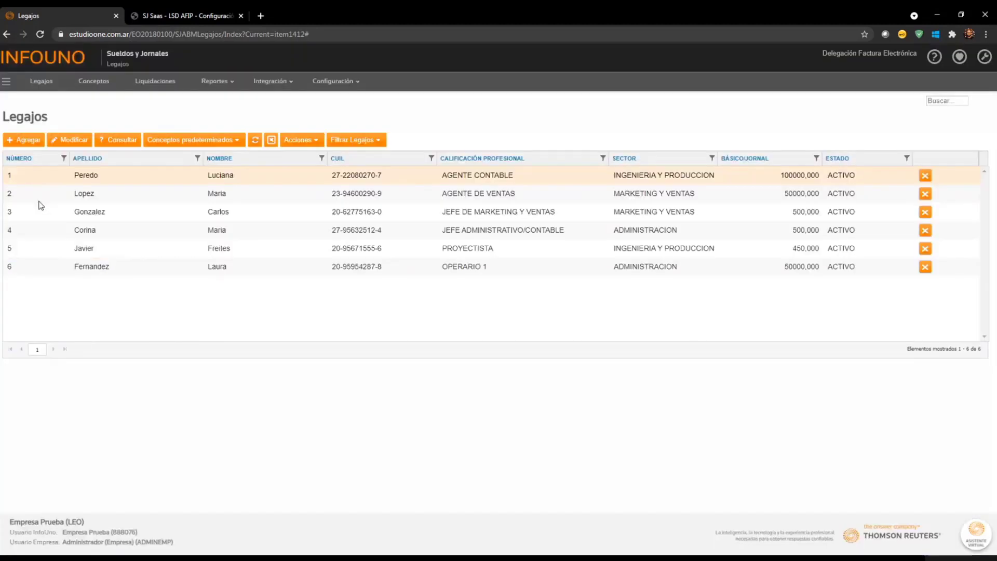
# - Check the predetermined concepts of legajo 6 for B999 and L999 at the end of its list, and accept
pyautogui.click(237, 270)
pyautogui.click(207, 144)
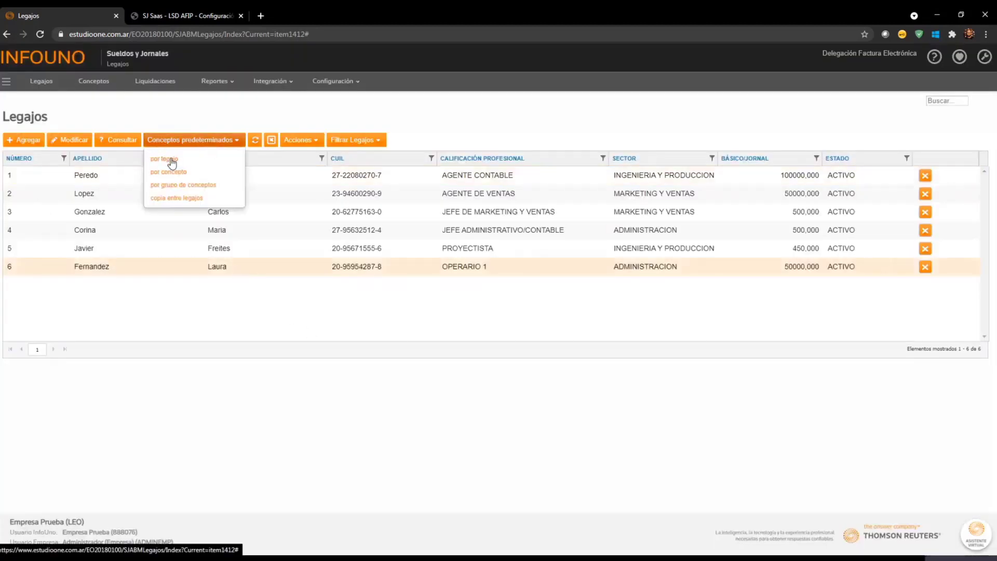
pyautogui.click(171, 164)
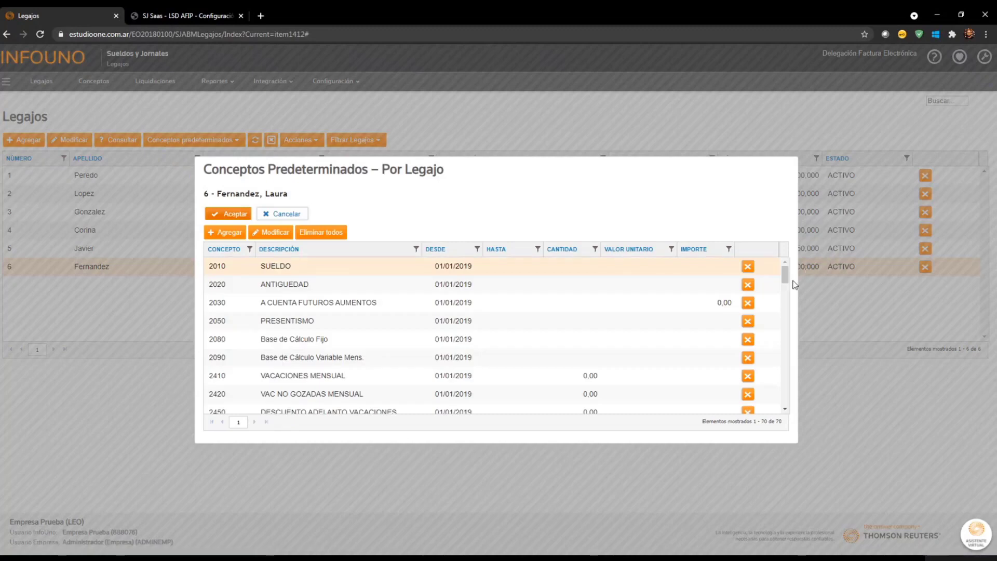
pyautogui.moveTo(784, 273); pyautogui.dragTo(788, 413)
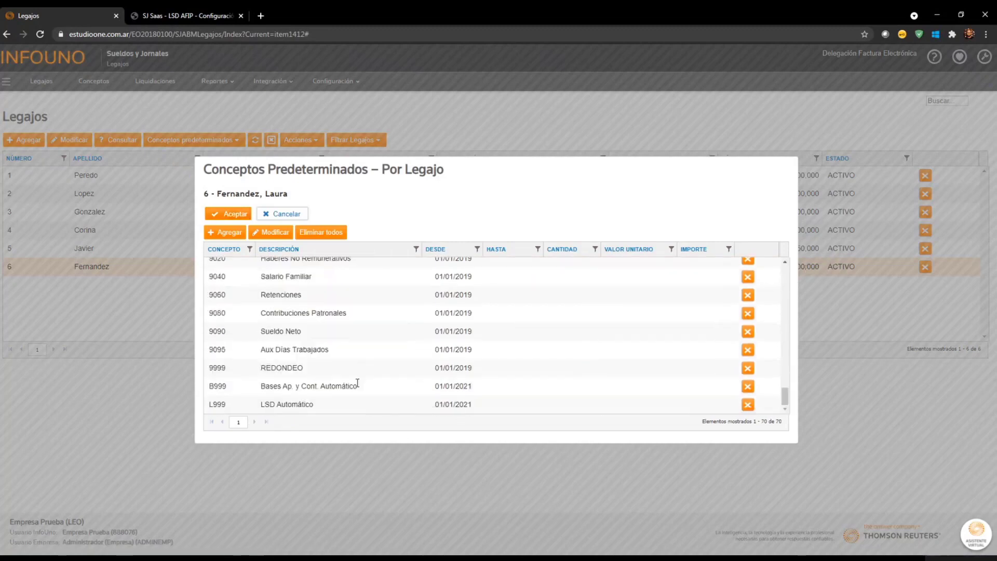
pyautogui.moveTo(211, 386); pyautogui.dragTo(226, 405)
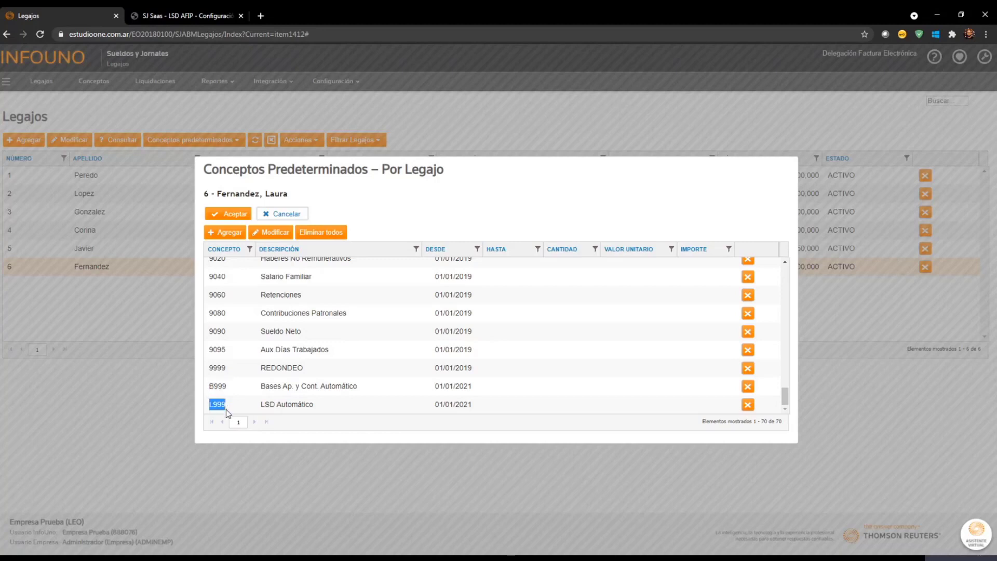
pyautogui.click(234, 214)
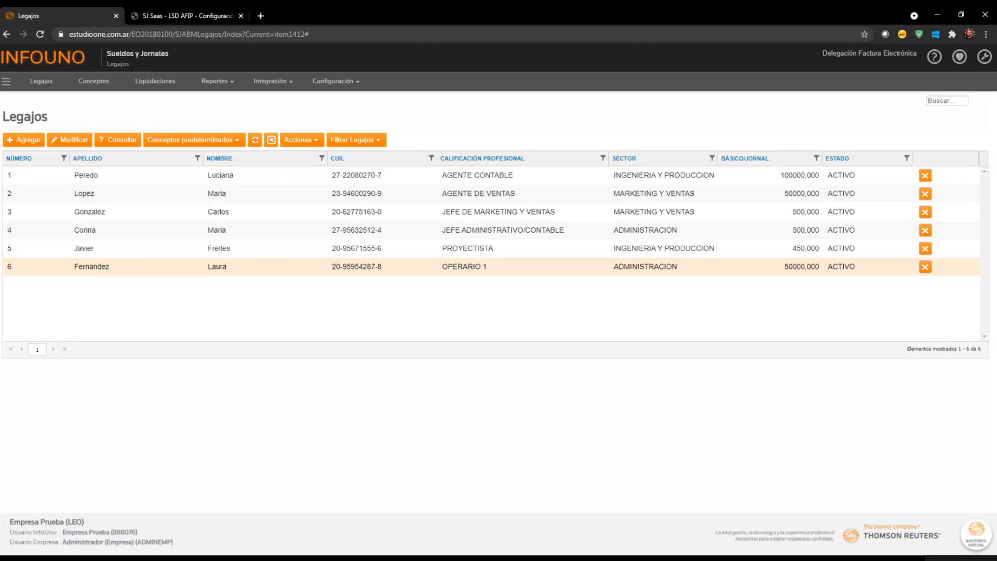
# - Start a new liquidación with a settlement period from 01/04/2021 to 30/04/2021
pyautogui.click(166, 86)
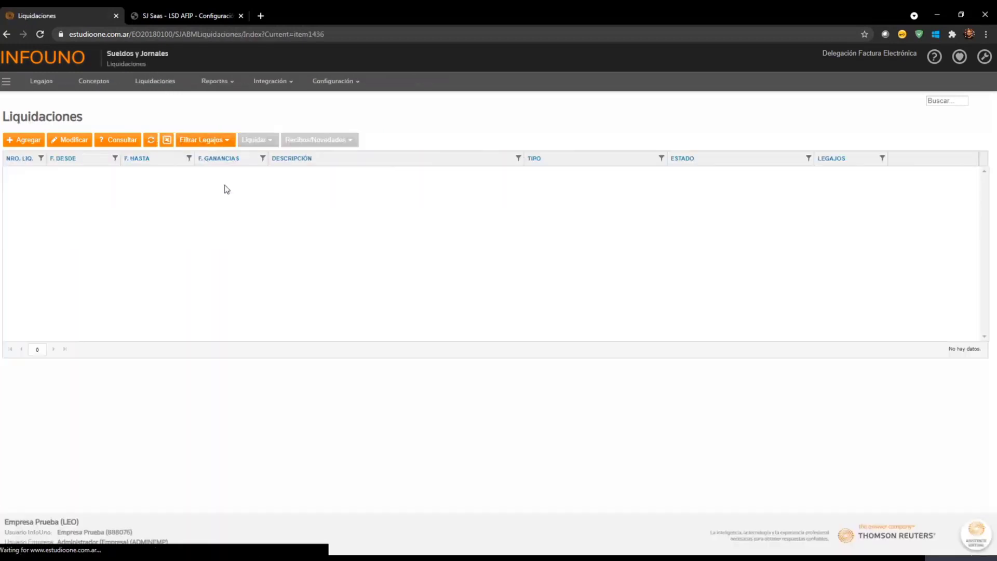
pyautogui.click(30, 142)
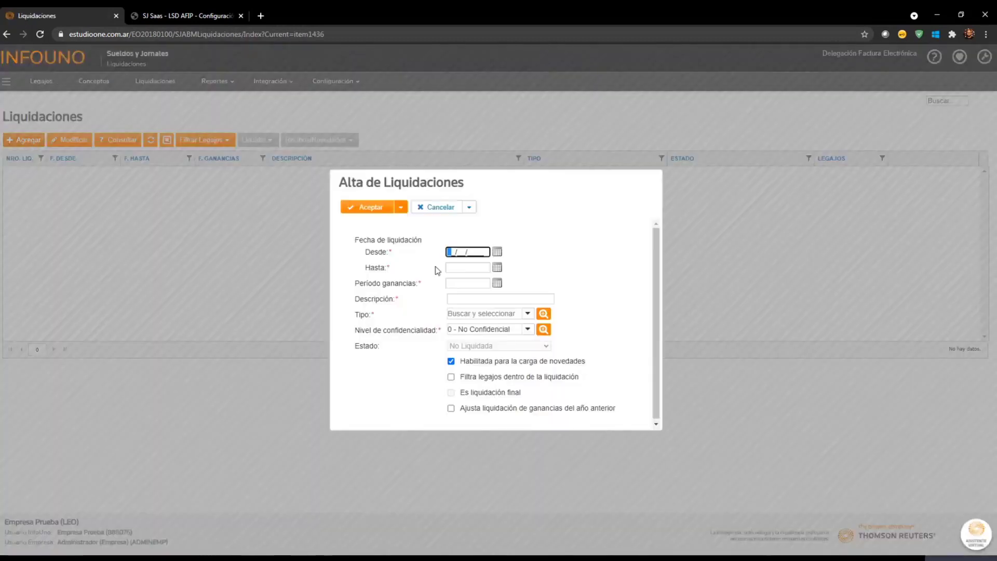
pyautogui.write('01/04/2021')
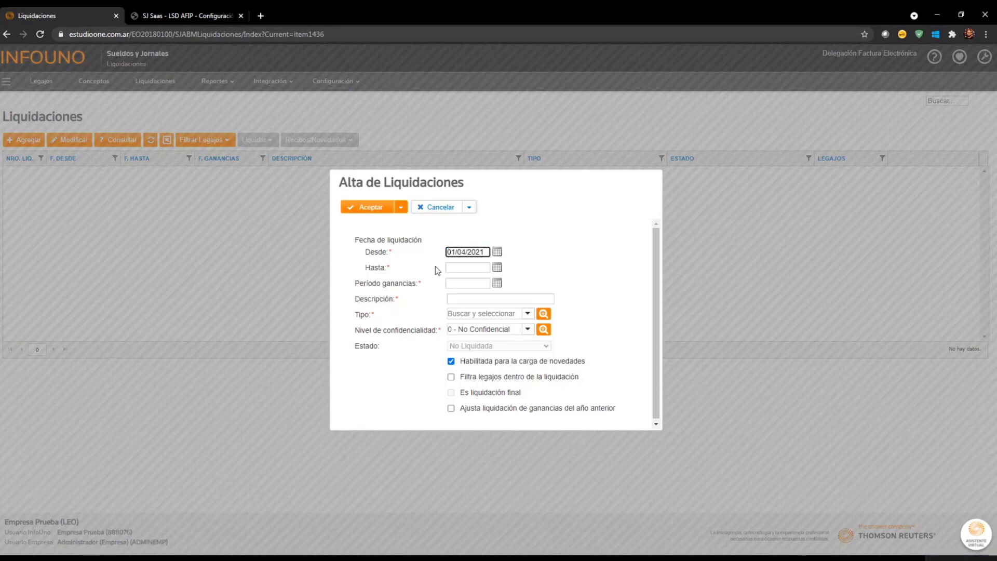
pyautogui.press('Tab')
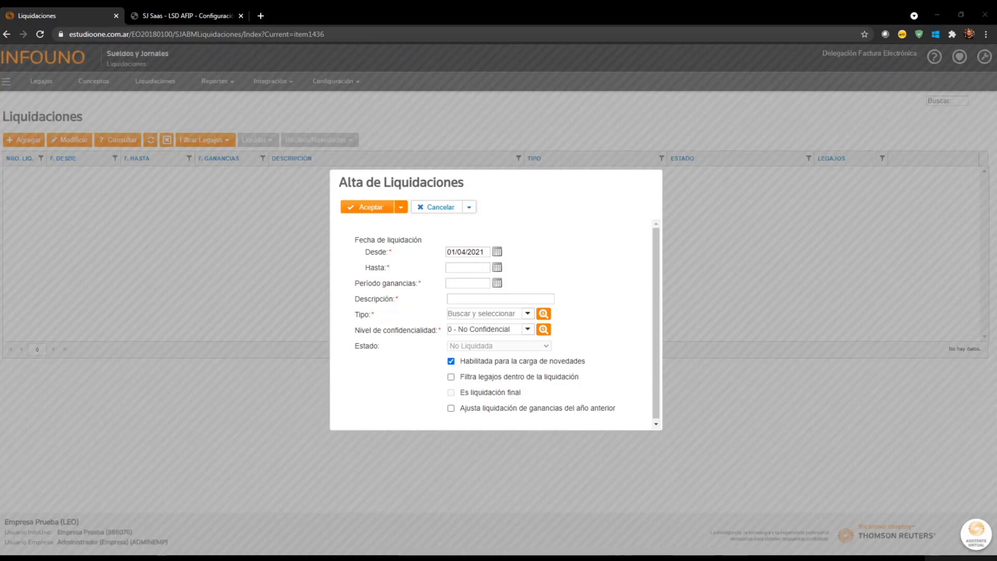
pyautogui.click(459, 267)
pyautogui.write('30/')
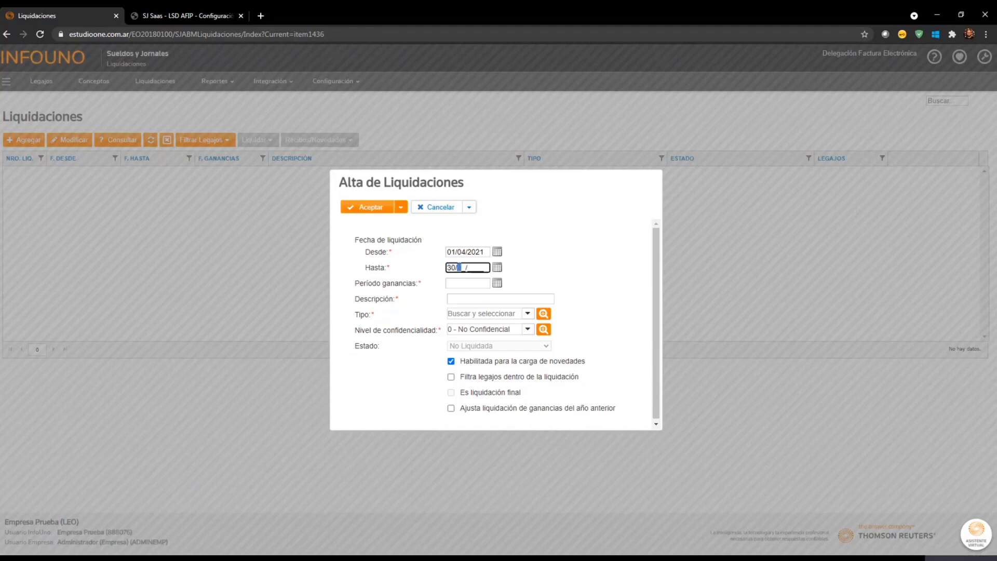
pyautogui.write('04/2021')
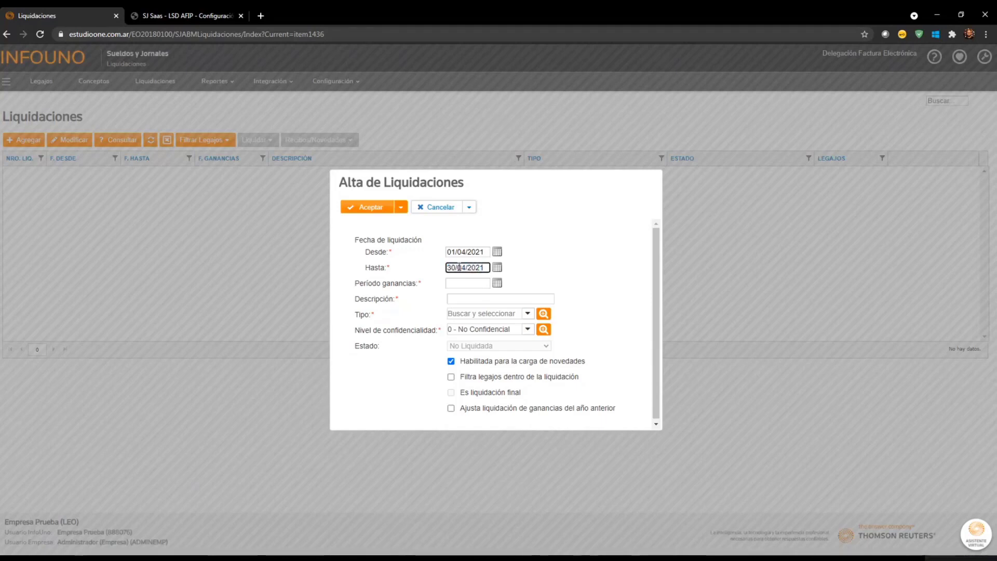
pyautogui.press('Tab')
# - Describe the new liquidación as "Liq prueba" and set its type to MN - MES NORMAL
pyautogui.click(485, 296)
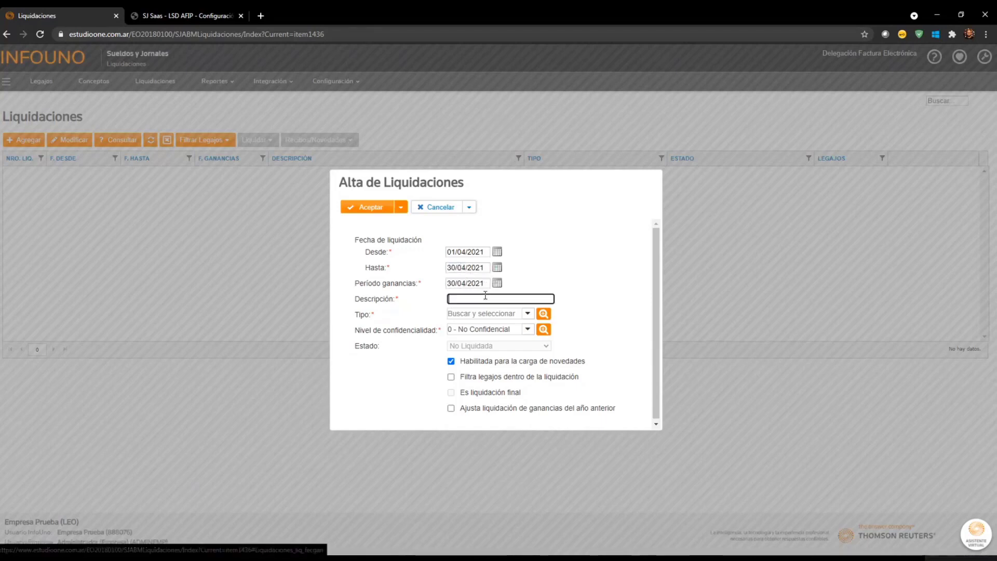
pyautogui.write('Liq prueba')
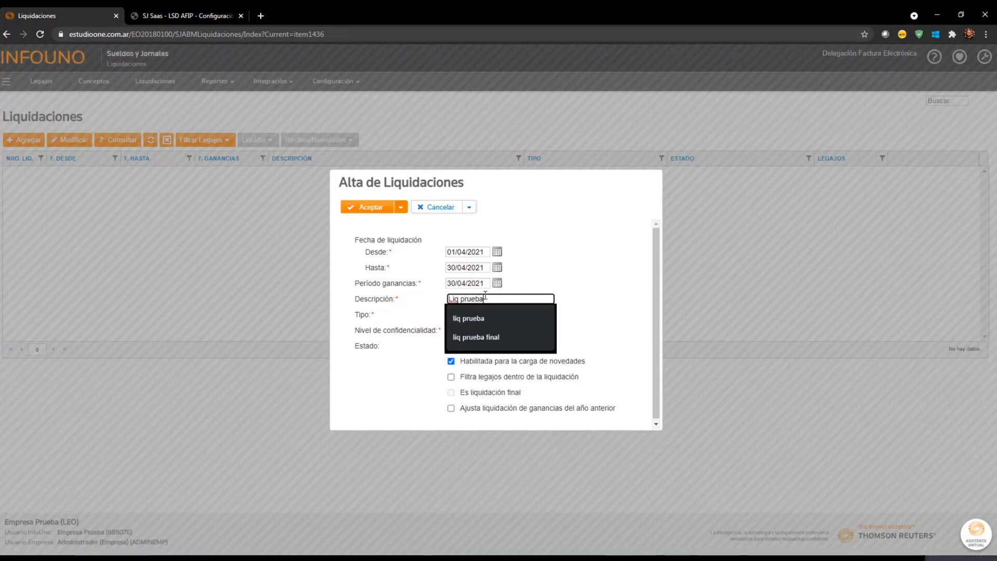
pyautogui.click(622, 292)
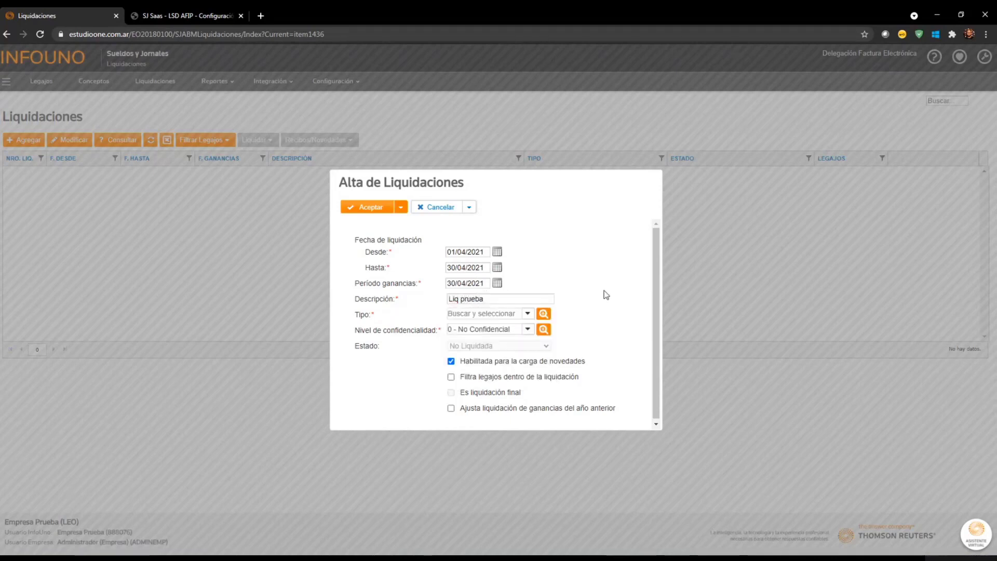
pyautogui.click(527, 314)
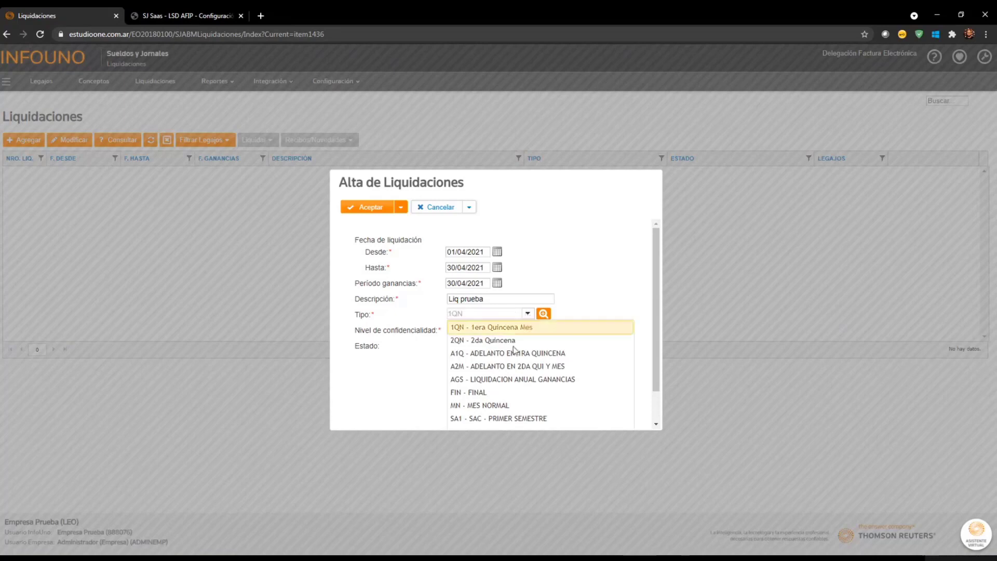
pyautogui.click(491, 406)
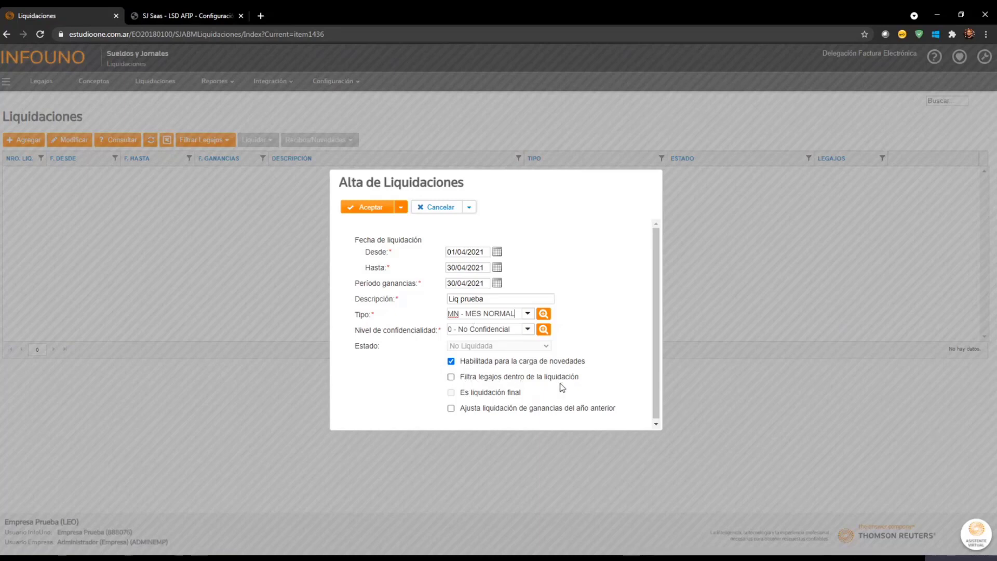
# - Enable legajo filtering in the liquidación, restrict it to the range from 6 to 6, and save the liquidación
pyautogui.click(450, 377)
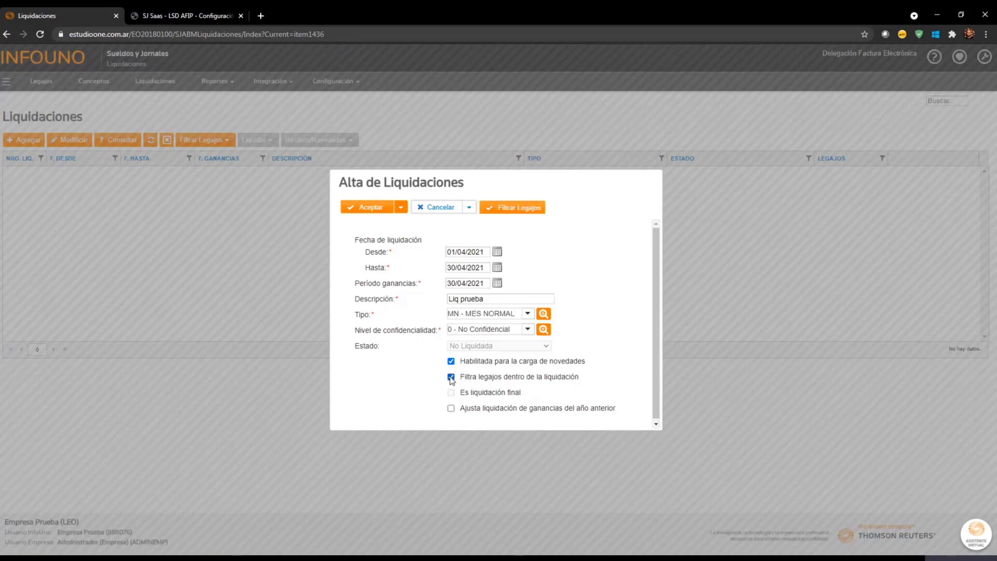
pyautogui.click(528, 211)
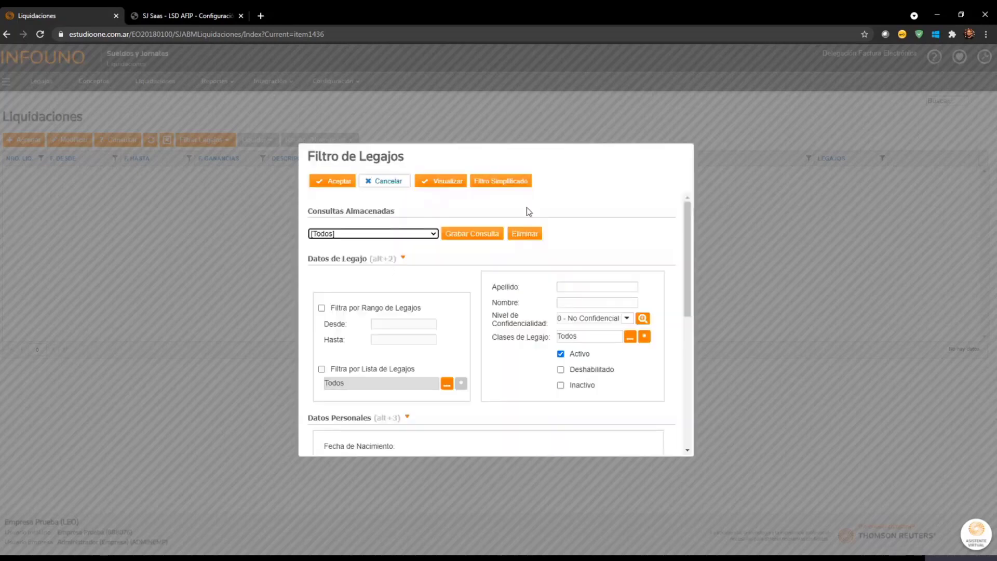
pyautogui.click(321, 309)
pyautogui.doubleClick(429, 324)
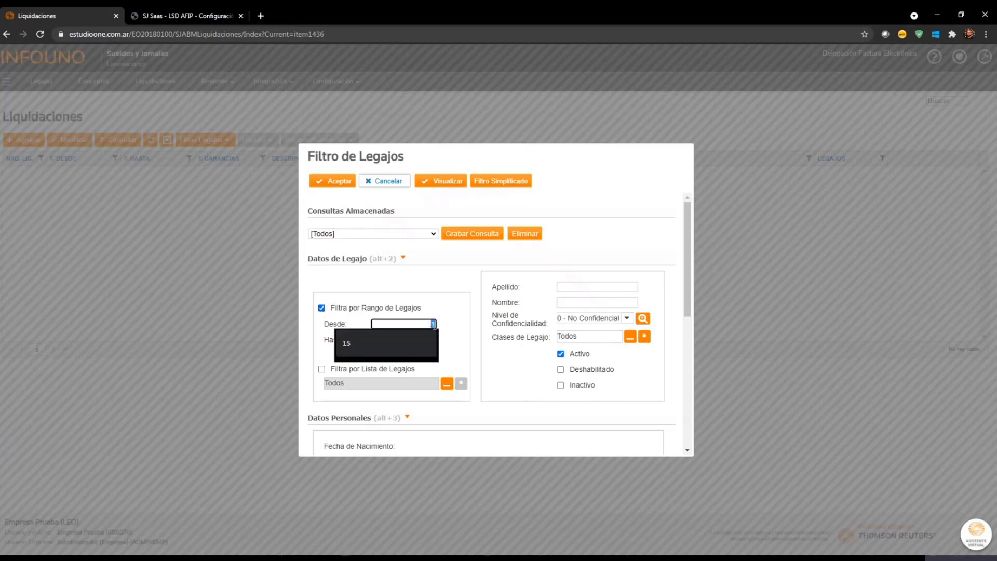
pyautogui.write('6')
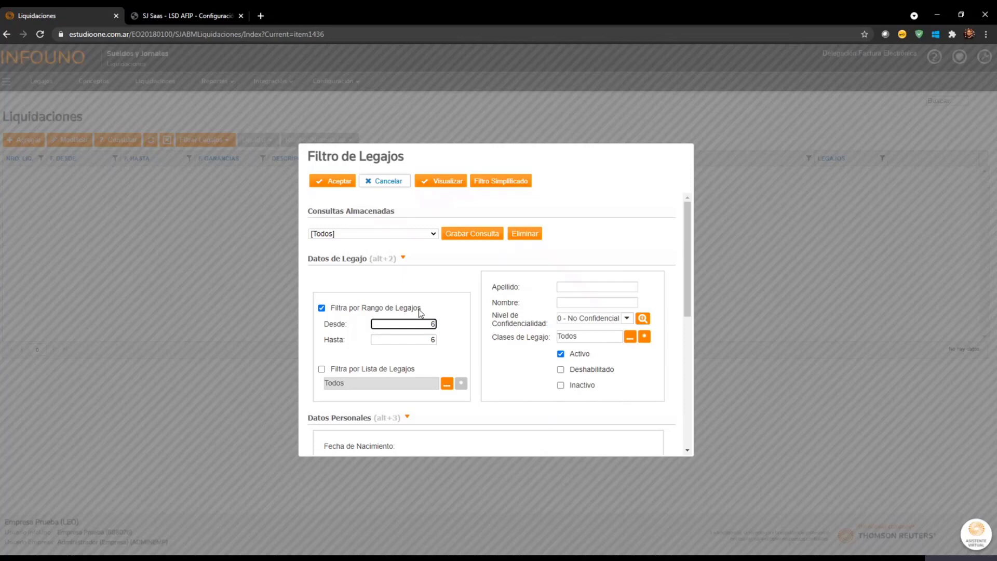
pyautogui.click(337, 181)
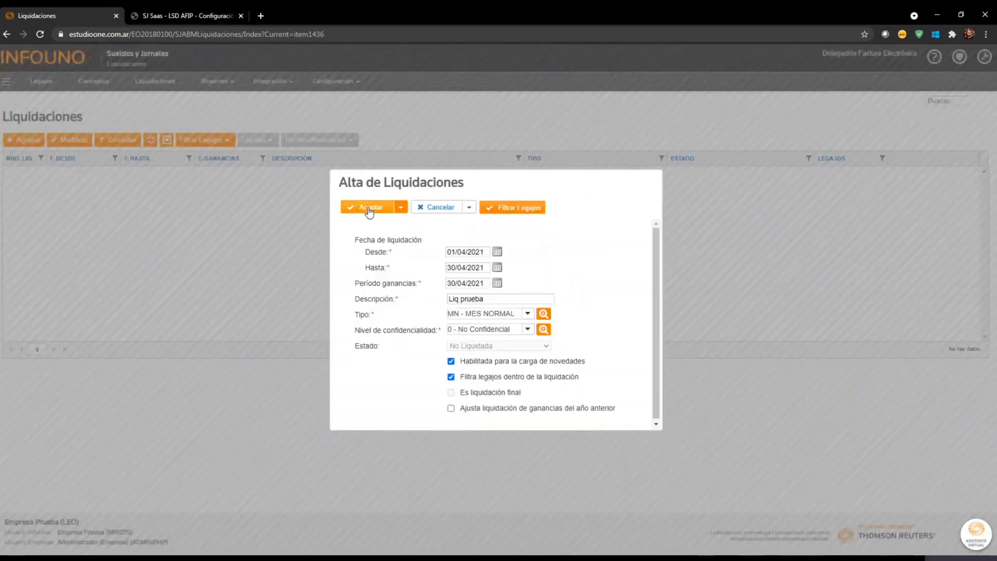
pyautogui.click(369, 208)
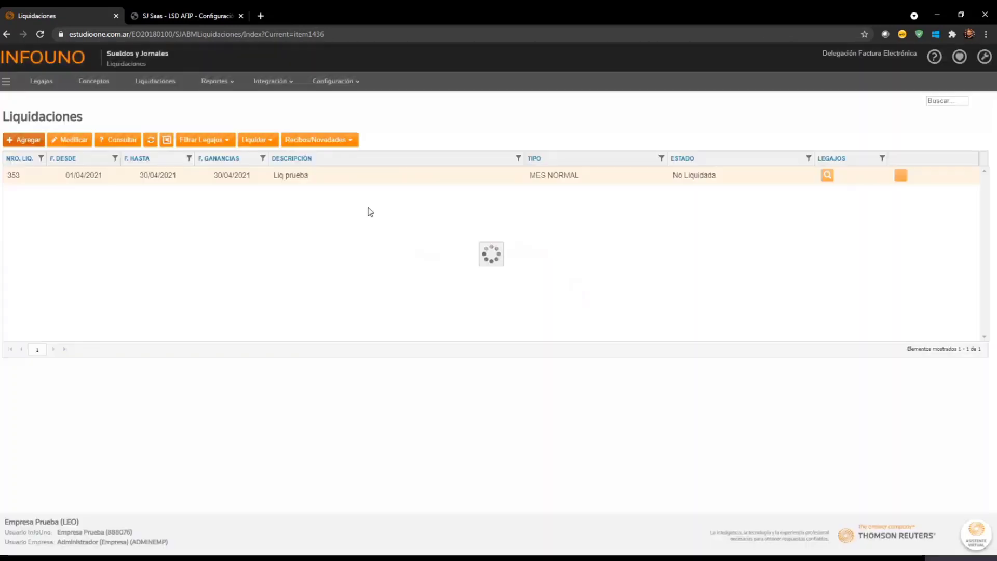
# - Open the receipt of legajo 6 in the Liq prueba liquidación and run Liquidar on it
pyautogui.click(338, 145)
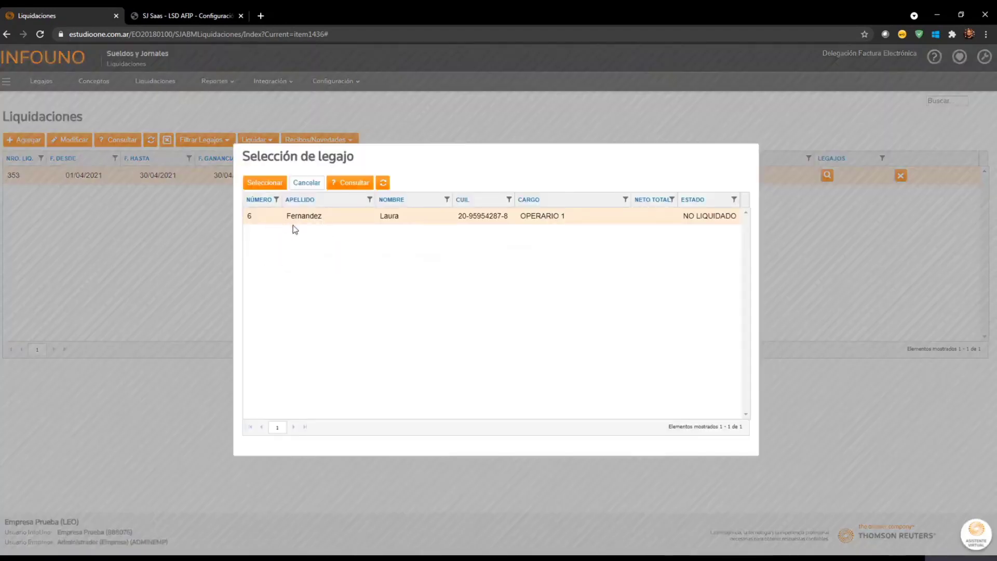
pyautogui.click(265, 183)
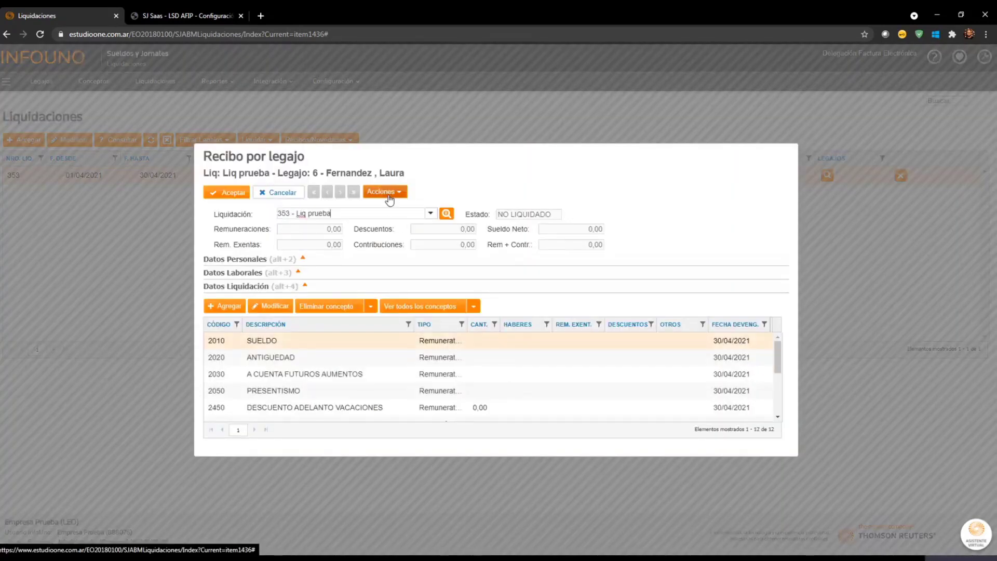
pyautogui.click(390, 197)
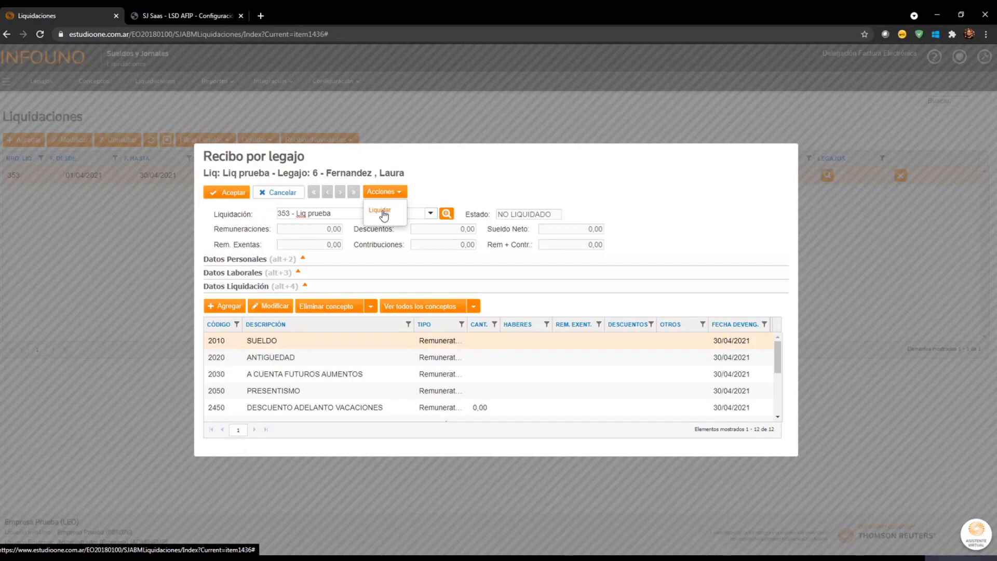
pyautogui.click(384, 214)
pyautogui.click(547, 104)
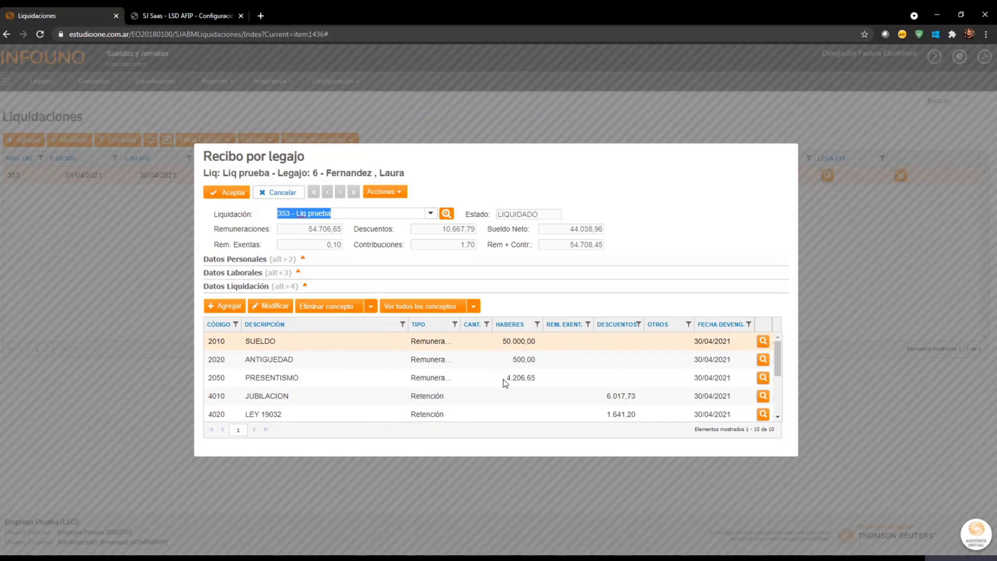
# - Review the haberes, retenciones and redondeo settled on legajo 6's receipt
pyautogui.scroll(-1, 513, 367)
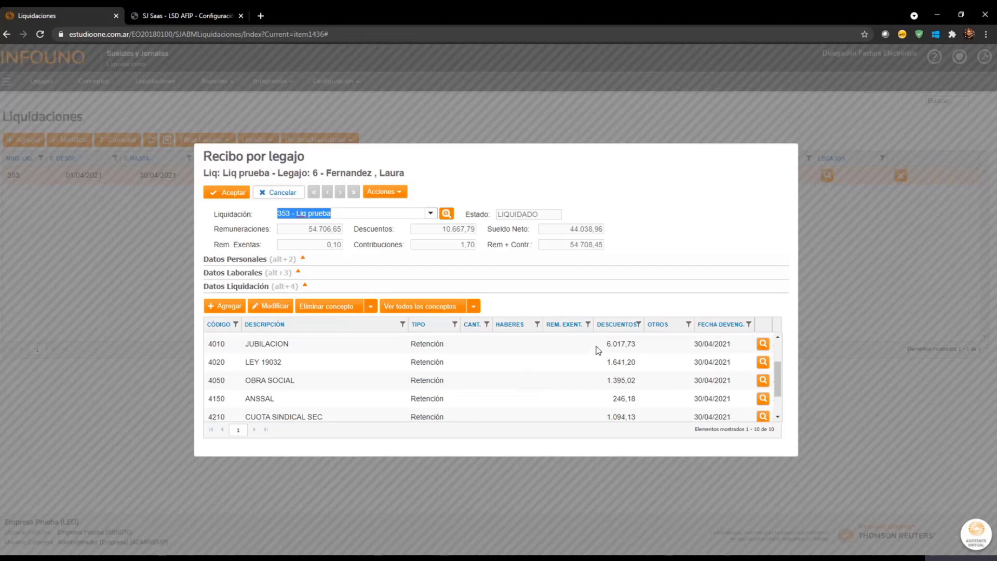
pyautogui.scroll(-1, 599, 349)
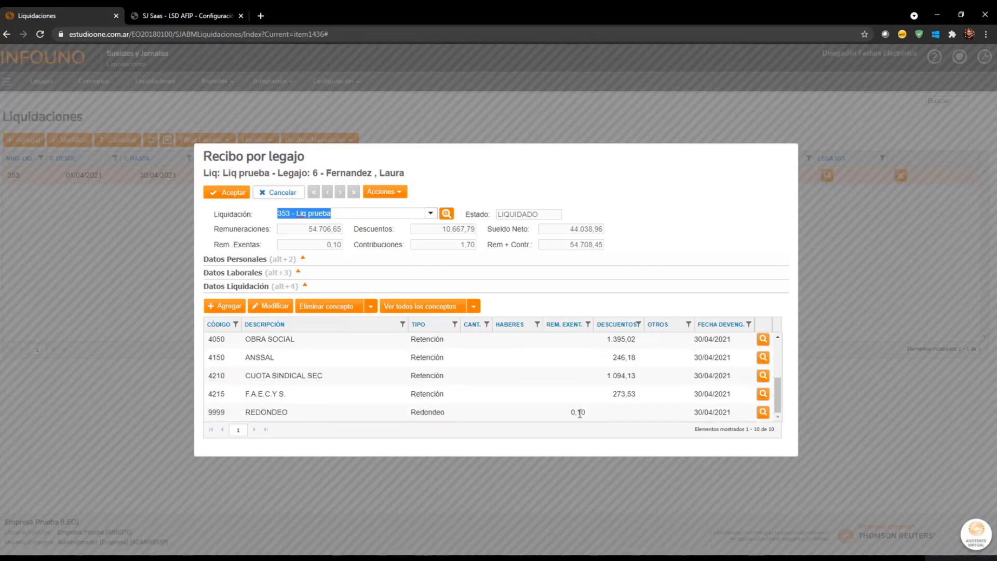
pyautogui.scroll(2, 578, 413)
pyautogui.scroll(-2, 584, 384)
# - Show all the receipt's concepts and check the calculation formula and resolved formula of concept 4010 - JUBILACION
pyautogui.click(430, 308)
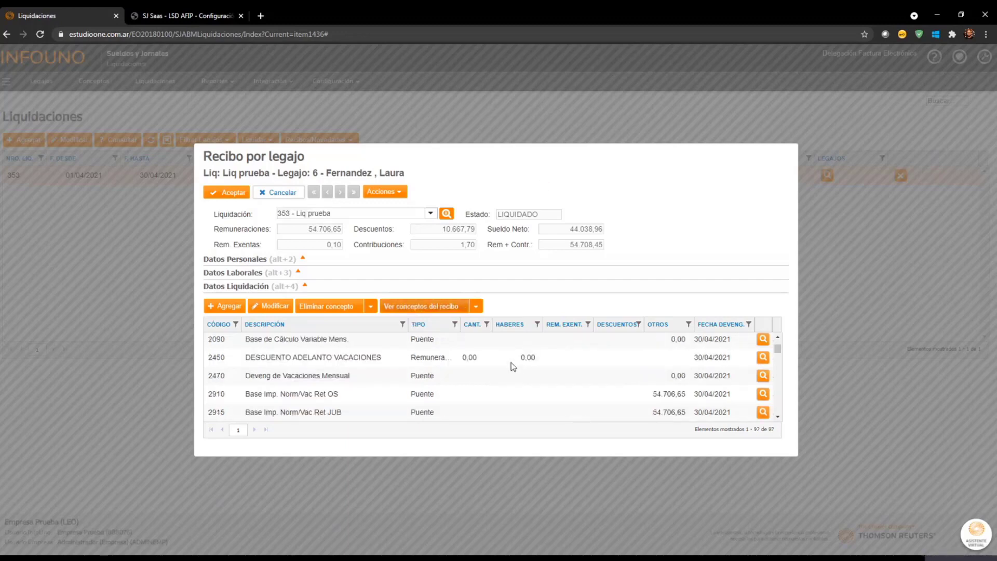
pyautogui.scroll(-10, 513, 366)
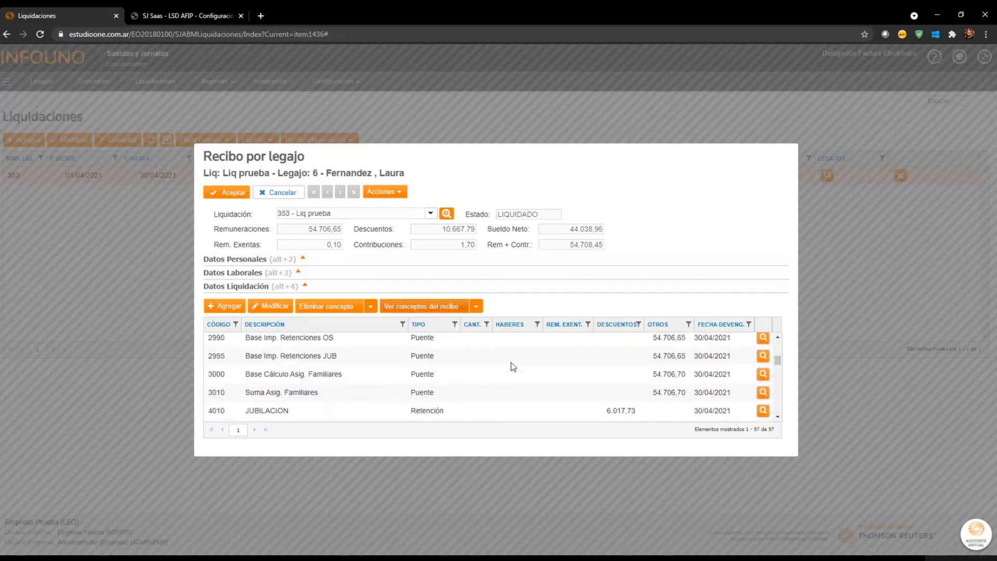
pyautogui.scroll(-5, 513, 365)
pyautogui.scroll(6, 513, 365)
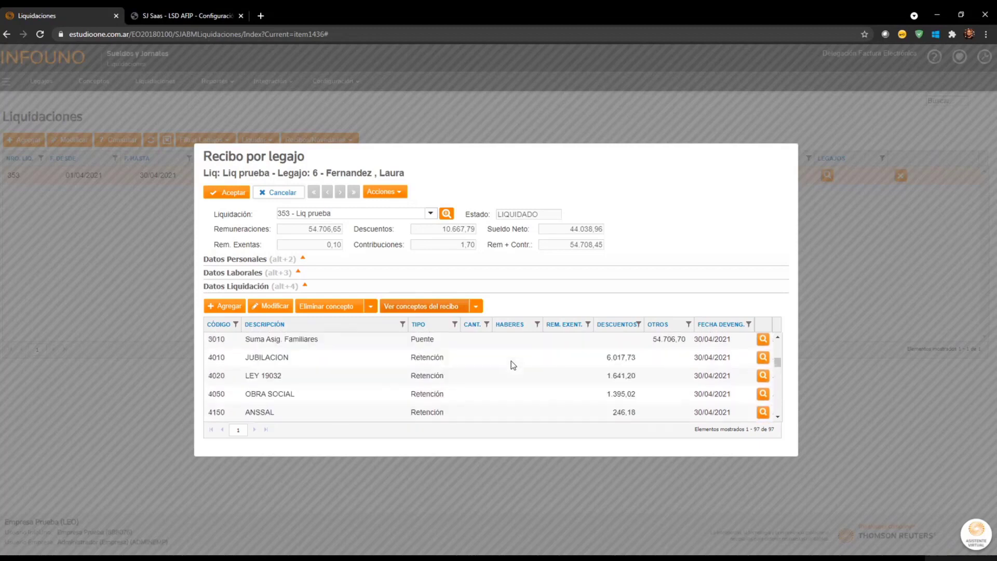
pyautogui.scroll(-1, 513, 365)
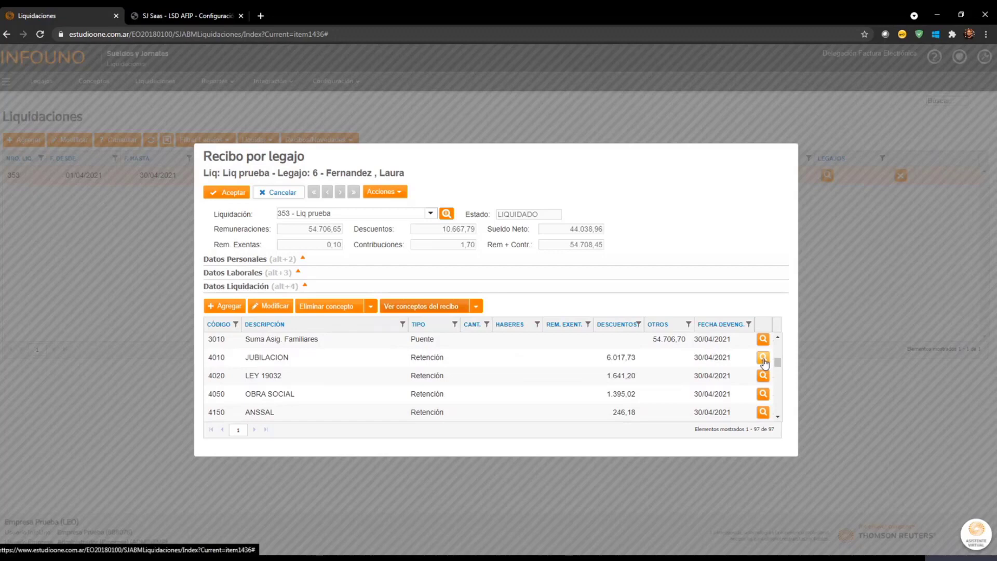
pyautogui.click(763, 359)
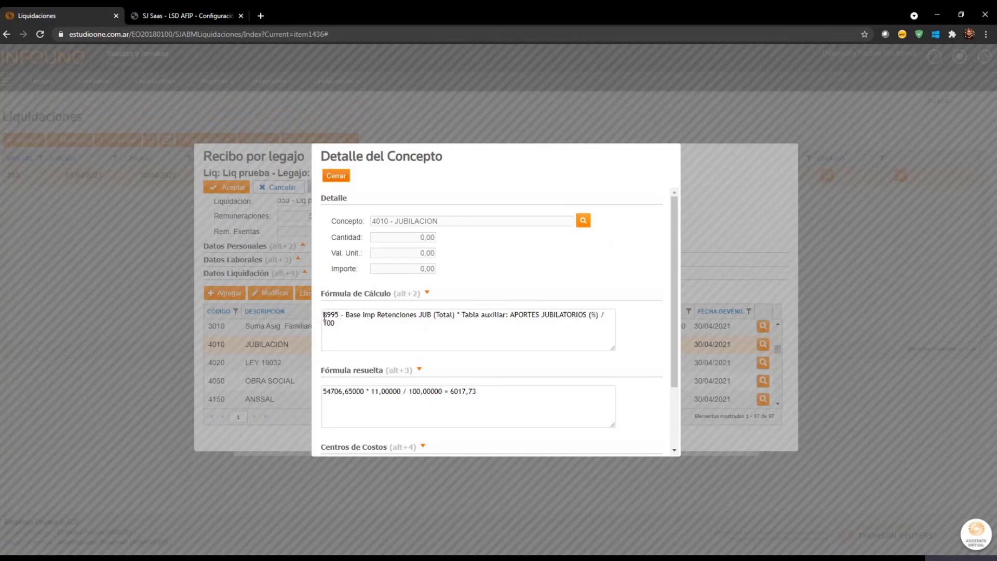
pyautogui.moveTo(324, 317); pyautogui.dragTo(457, 315)
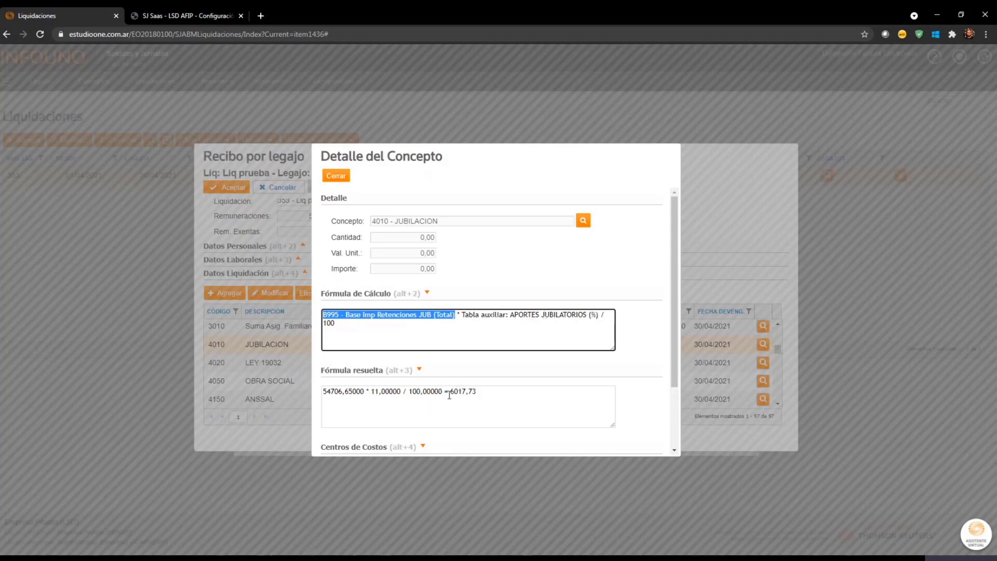
pyautogui.moveTo(323, 391); pyautogui.dragTo(403, 391)
pyautogui.click(488, 391)
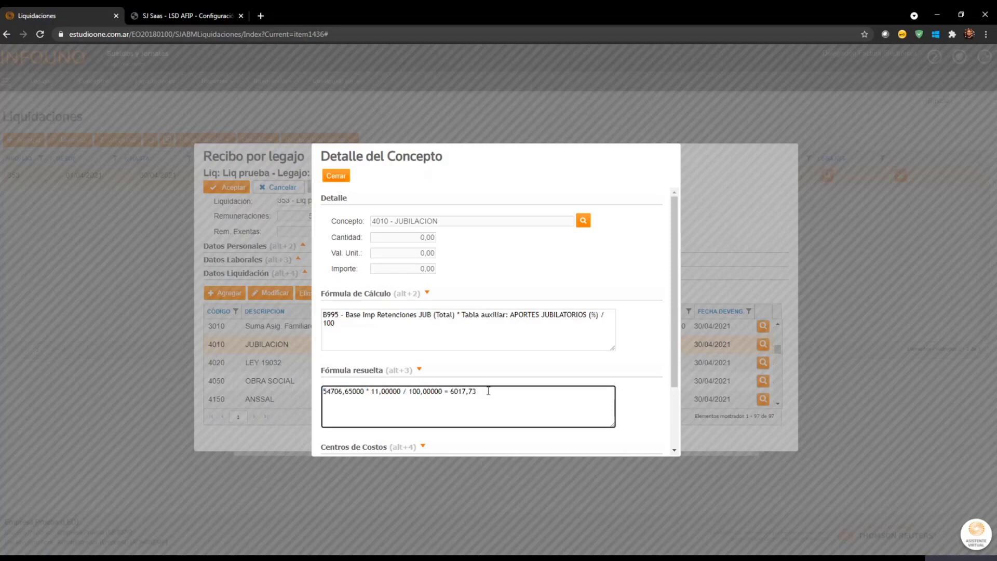
pyautogui.click(335, 176)
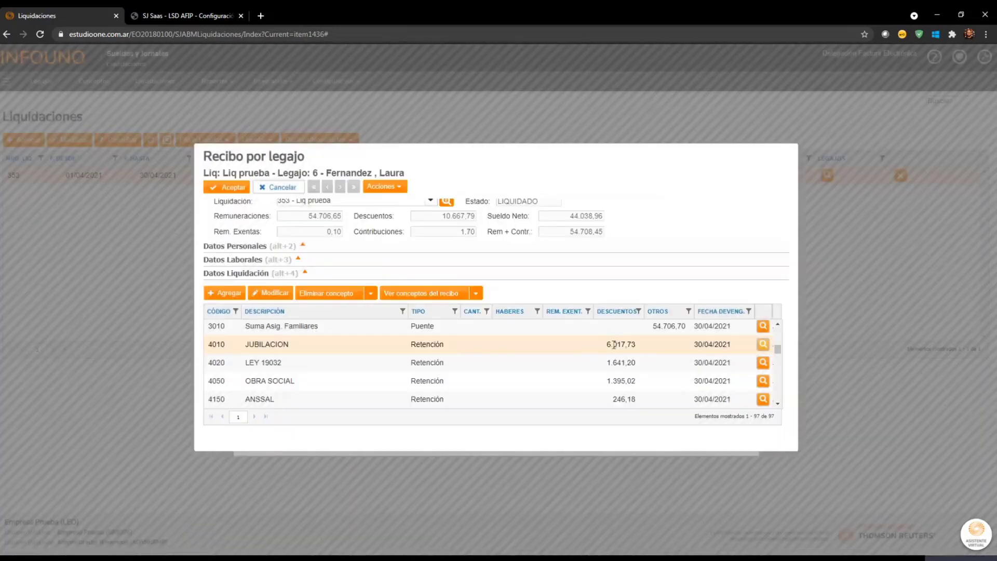
# - Examine the normal and SAC taxable bases for retenciones and contribuciones, concepts B910 to B965, in the receipt
pyautogui.scroll(-8, 584, 371)
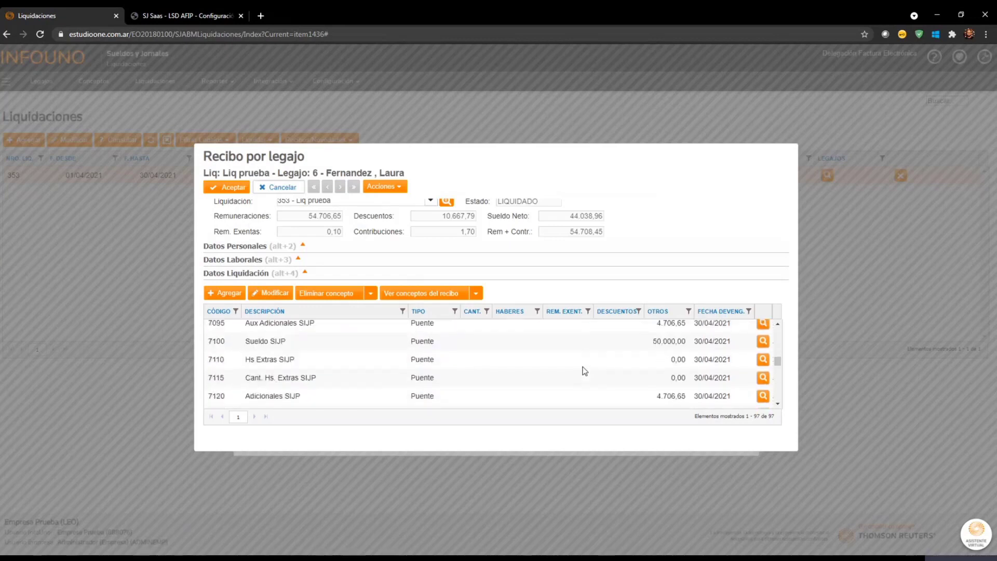
pyautogui.scroll(-4, 585, 371)
pyautogui.scroll(2, 585, 371)
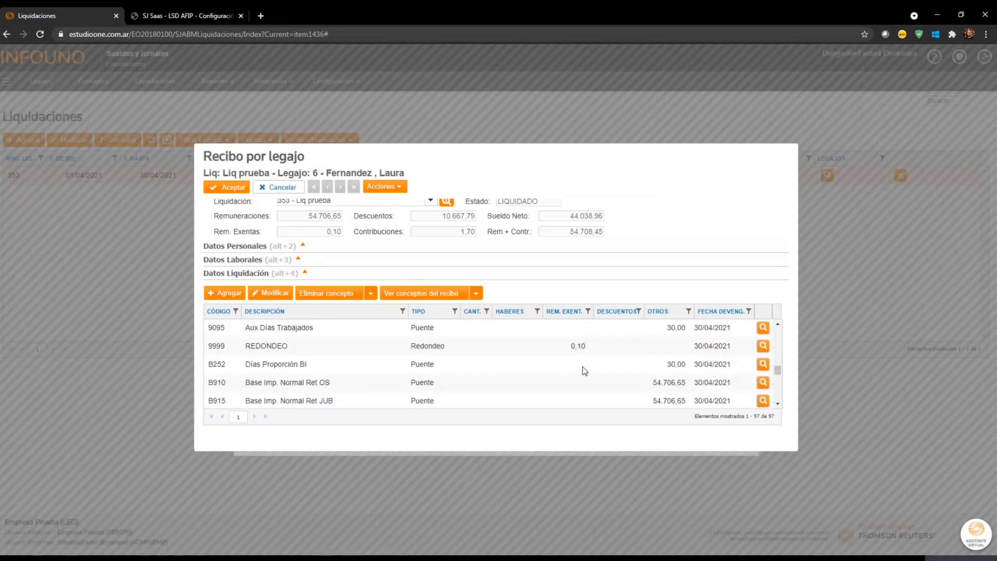
pyautogui.scroll(-3, 584, 370)
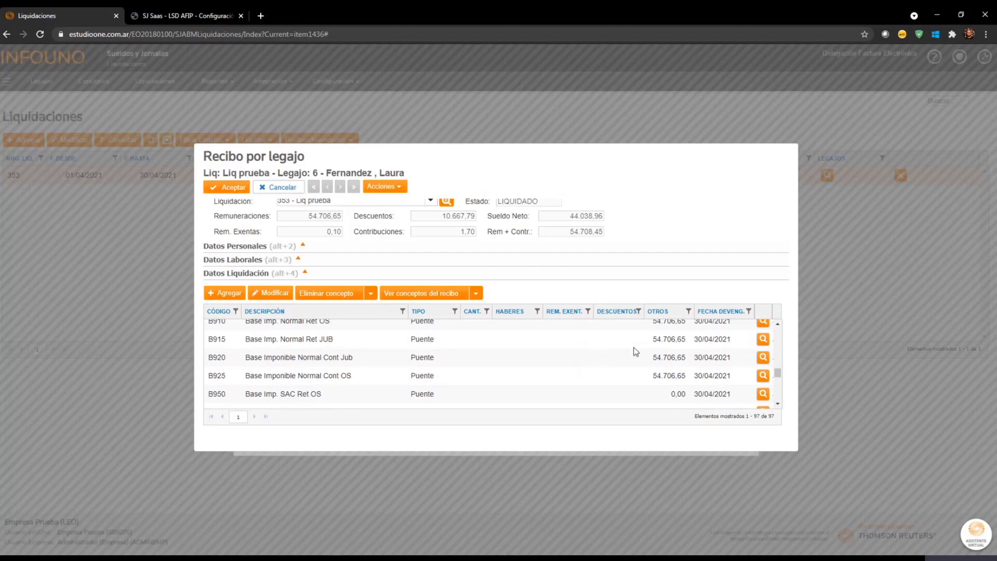
pyautogui.scroll(1, 558, 371)
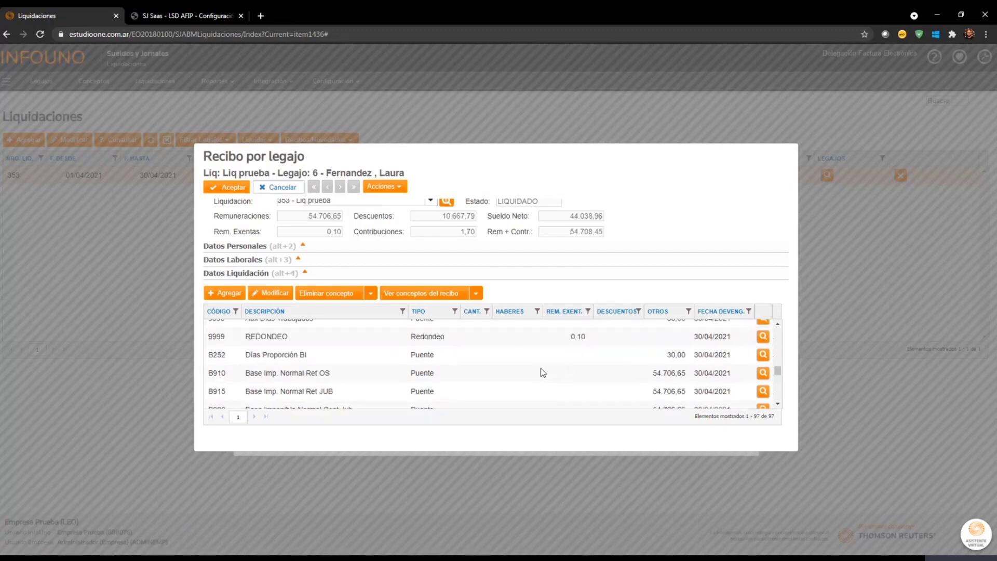
pyautogui.scroll(-3, 606, 372)
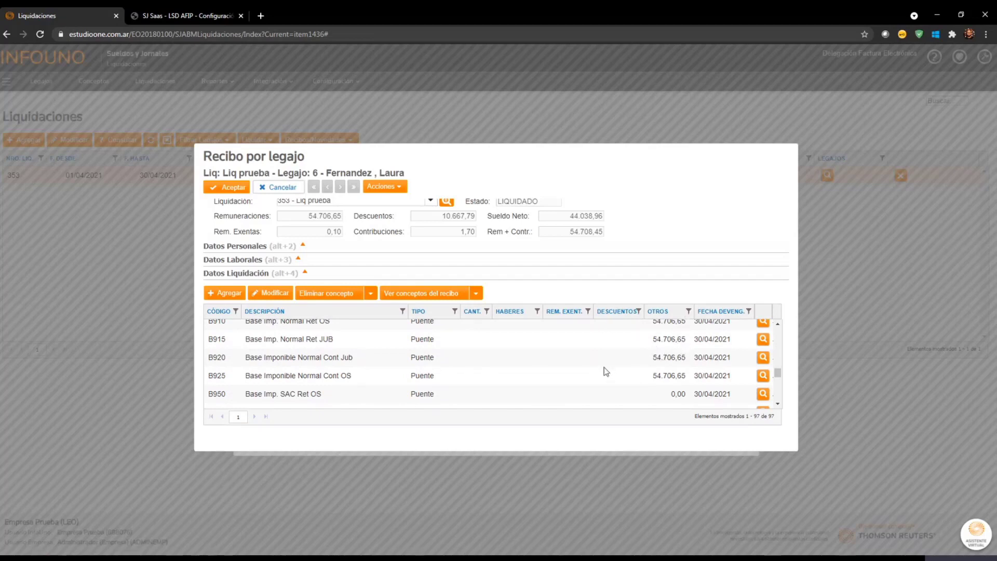
pyautogui.scroll(-5, 606, 370)
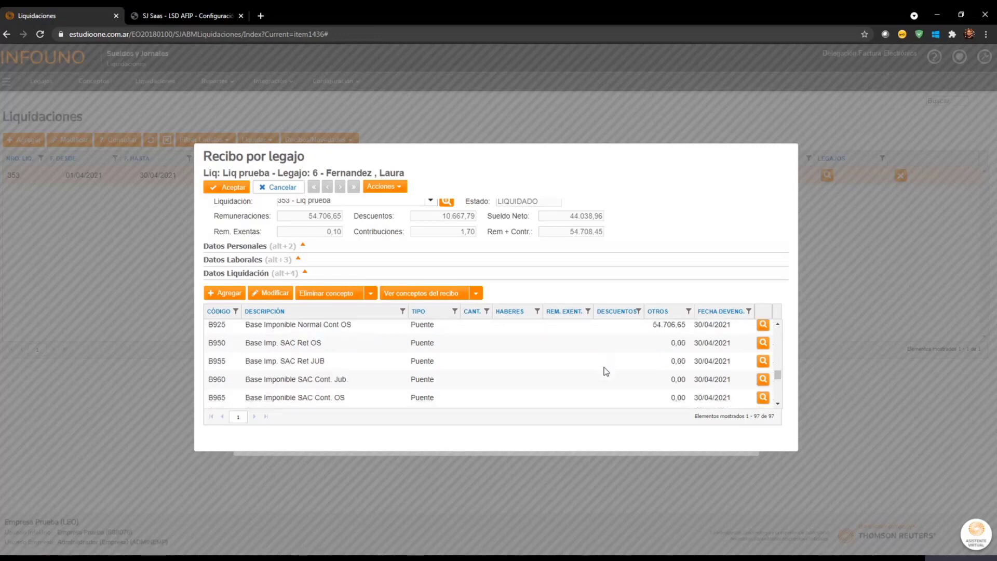
pyautogui.scroll(2, 606, 371)
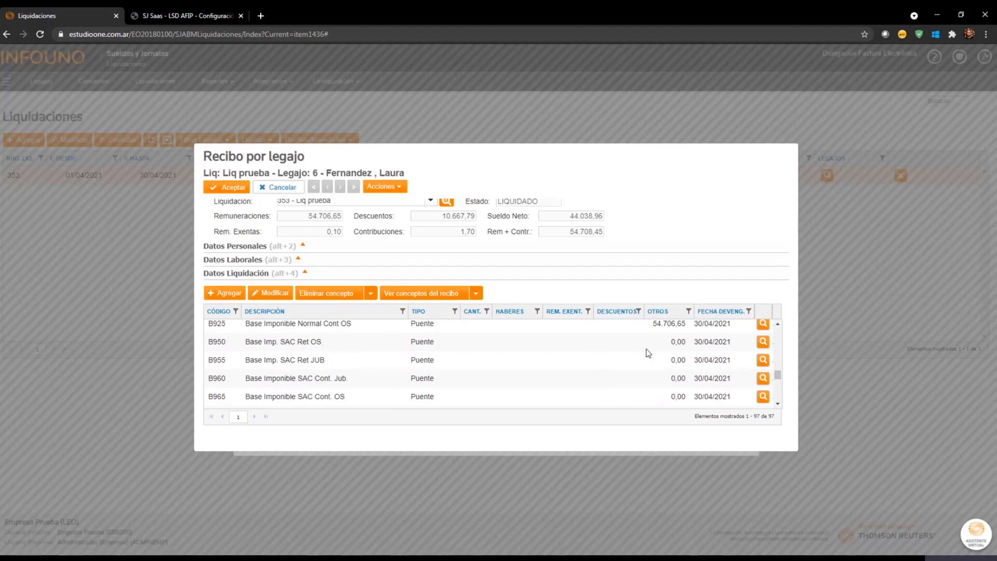
pyautogui.scroll(1, 646, 349)
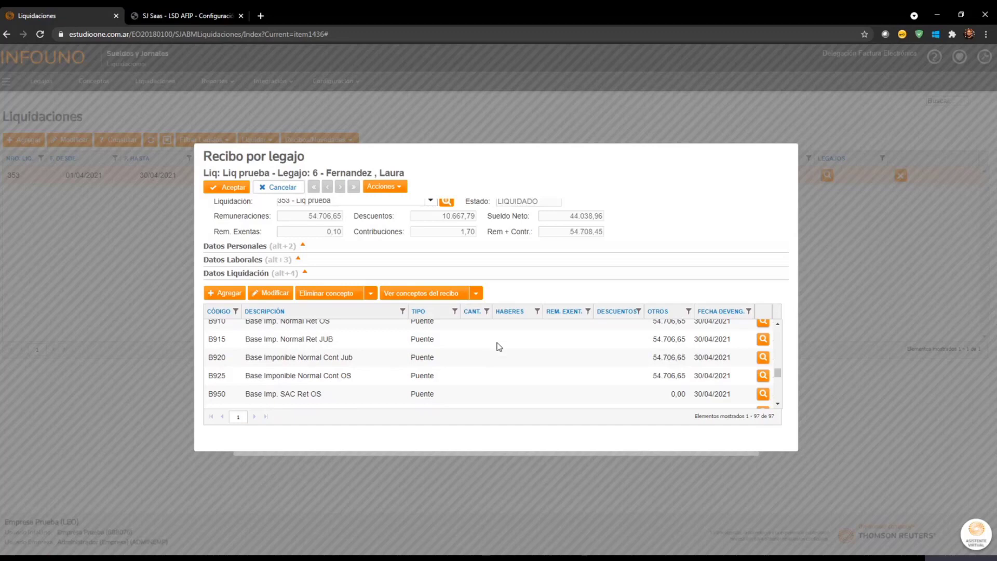
# - Check the amount of B972 - Tope Detracción Contribución Mes and the total taxable bases from B981 to B995
pyautogui.scroll(-5, 514, 349)
pyautogui.scroll(-1, 522, 351)
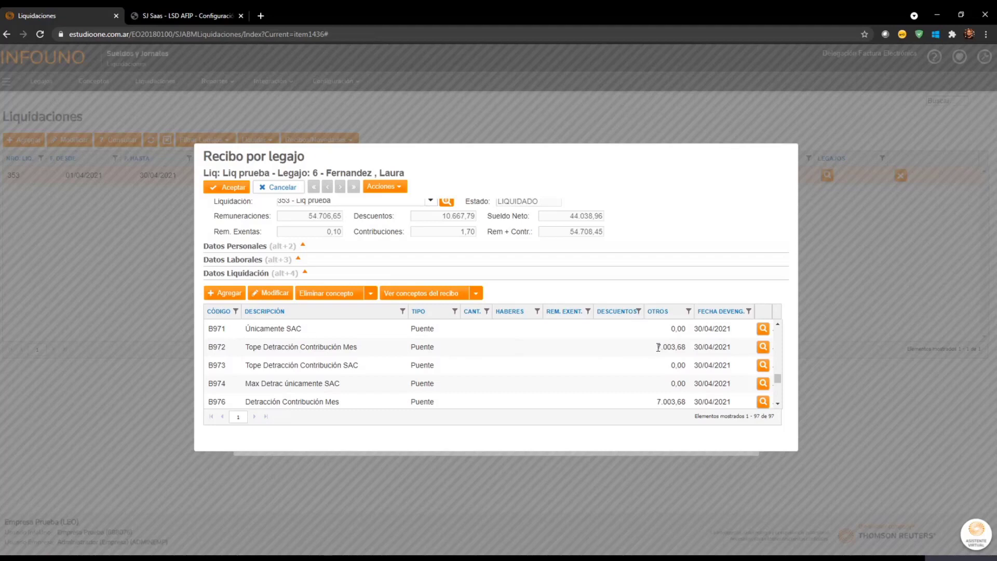
pyautogui.moveTo(657, 347); pyautogui.dragTo(689, 349)
pyautogui.click(640, 350)
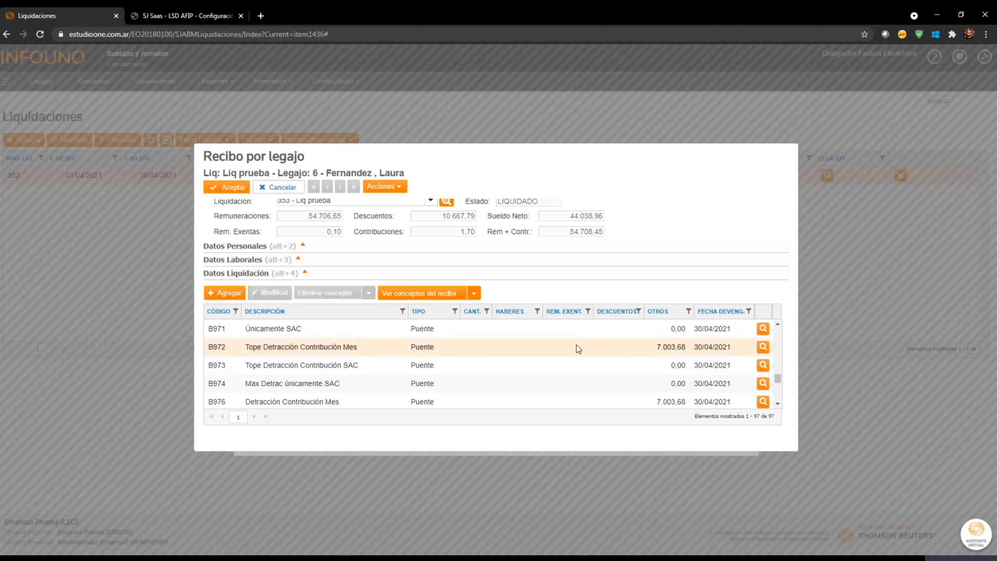
pyautogui.scroll(-1, 576, 349)
pyautogui.scroll(-1, 579, 350)
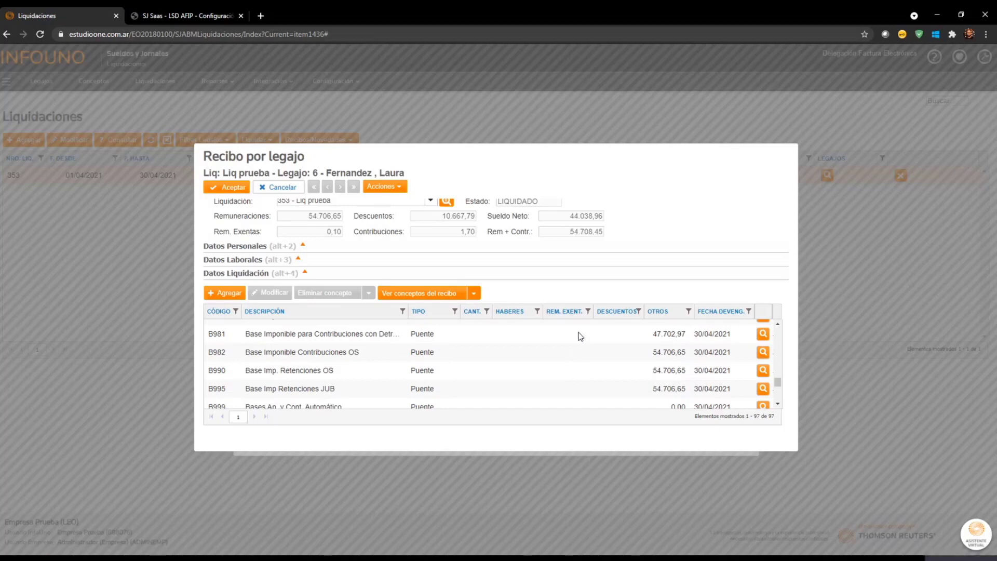
pyautogui.scroll(-1, 582, 371)
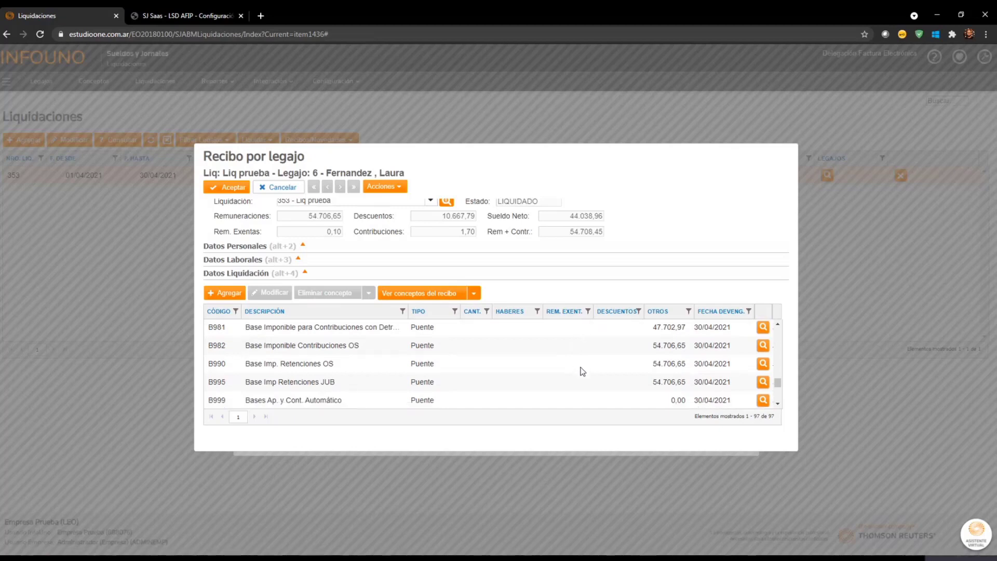
# - Inspect the calculation formula and resolved formula of concept L210 - LSD Remuneración Bruta Total
pyautogui.scroll(-1, 583, 370)
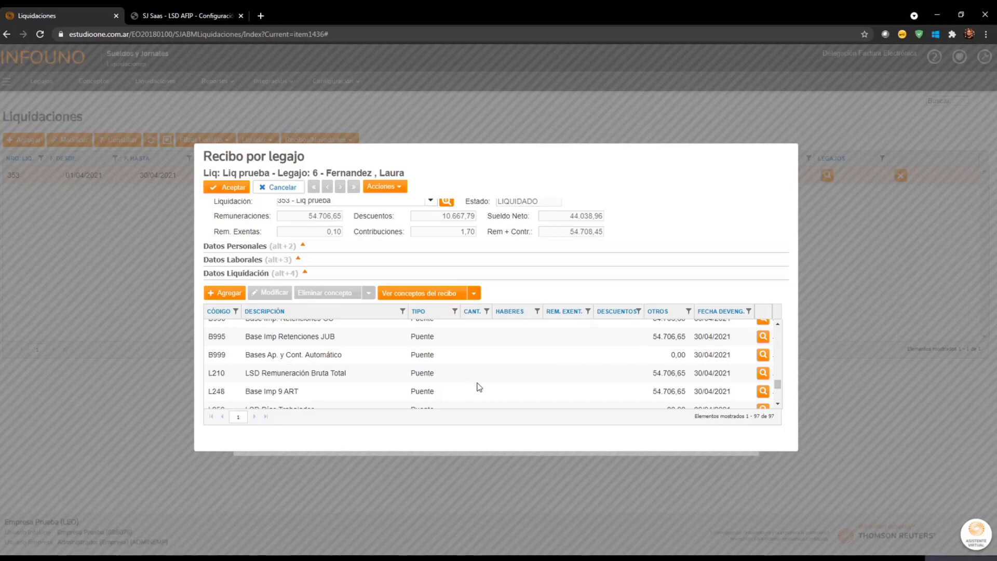
pyautogui.click(763, 374)
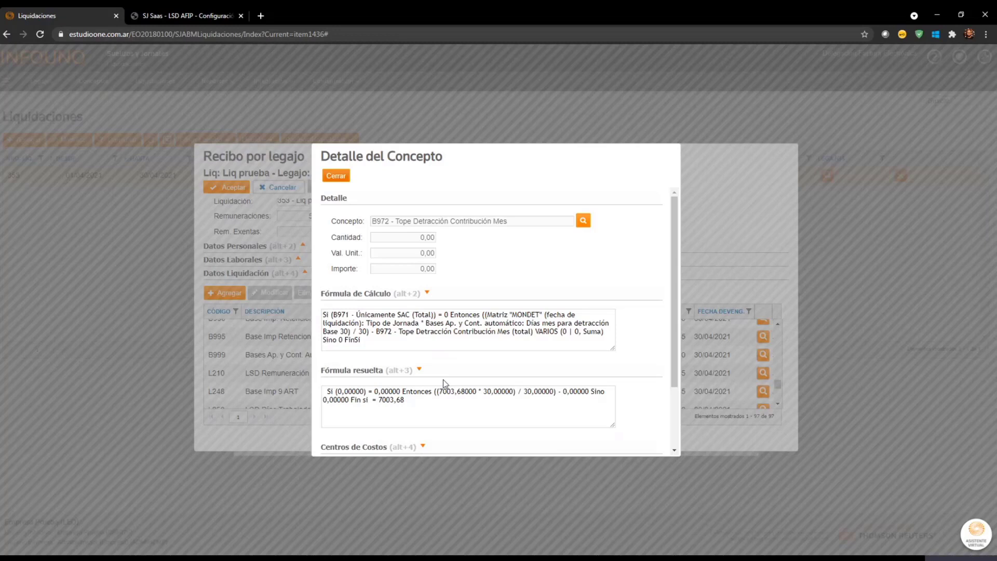
pyautogui.click(342, 179)
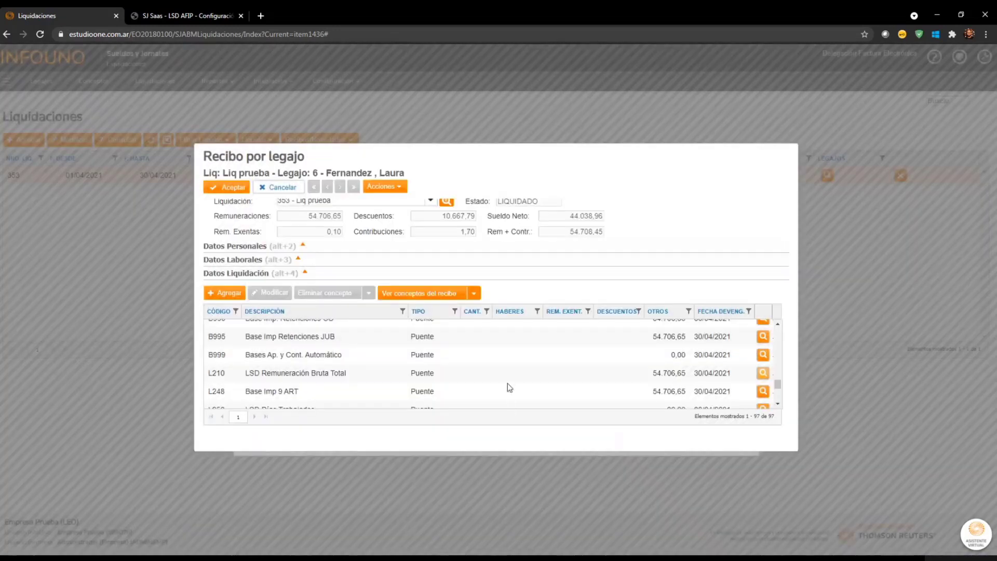
pyautogui.click(763, 373)
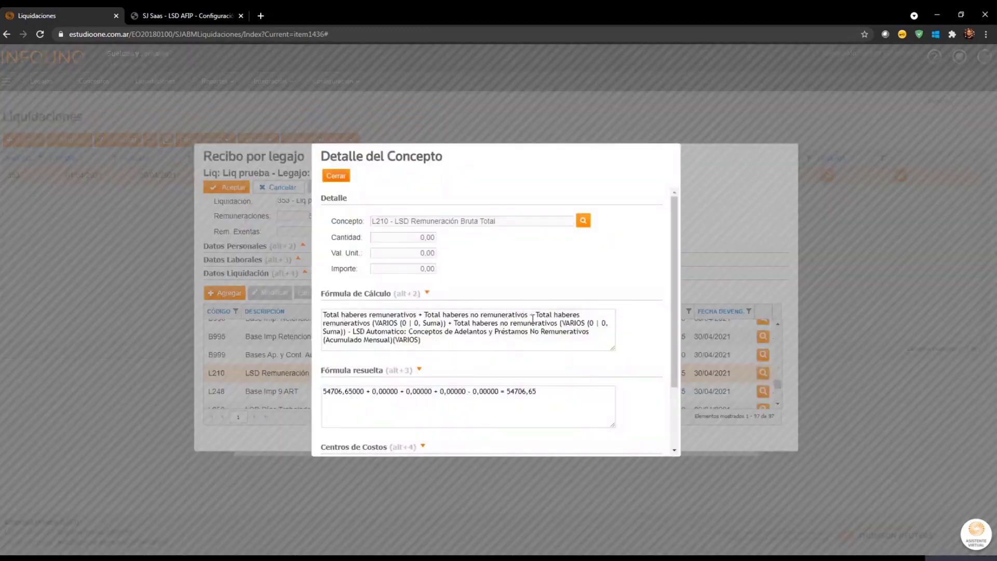
pyautogui.moveTo(537, 315); pyautogui.dragTo(609, 323)
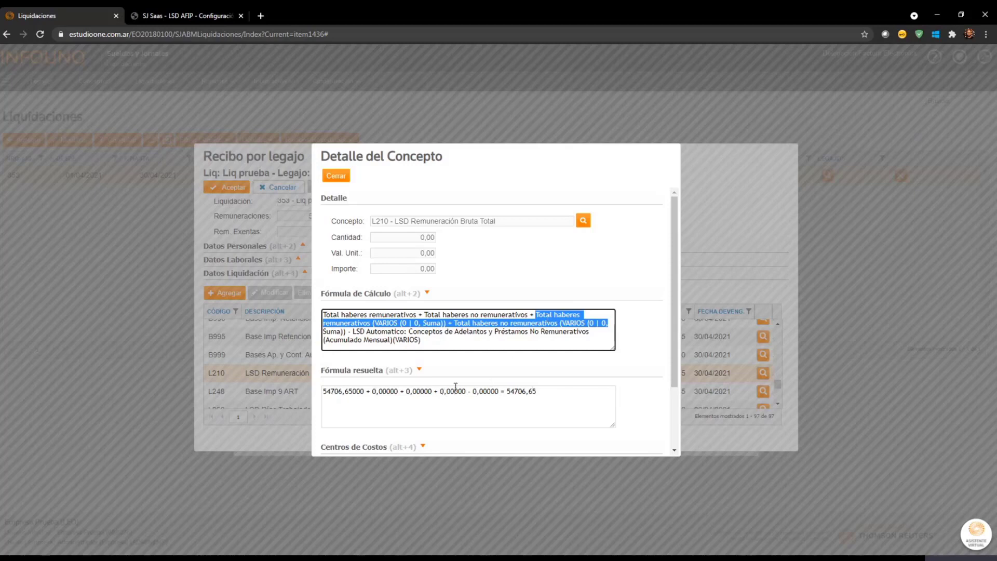
pyautogui.click(336, 176)
# - Check the values of Base Imp 9 ART and L250 - LSD Días Trabajados in the receipt
pyautogui.scroll(-1, 653, 358)
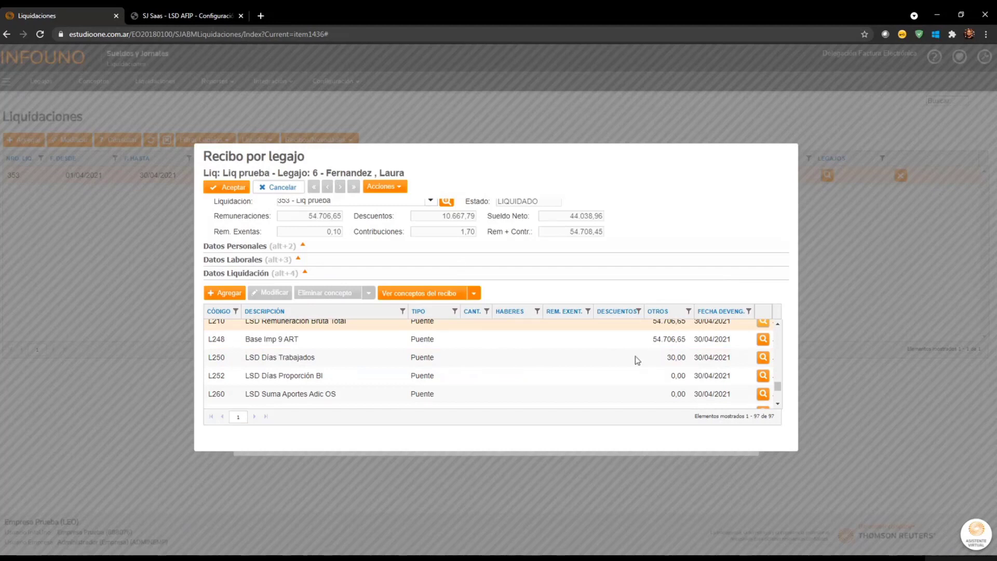
pyautogui.scroll(-2, 671, 359)
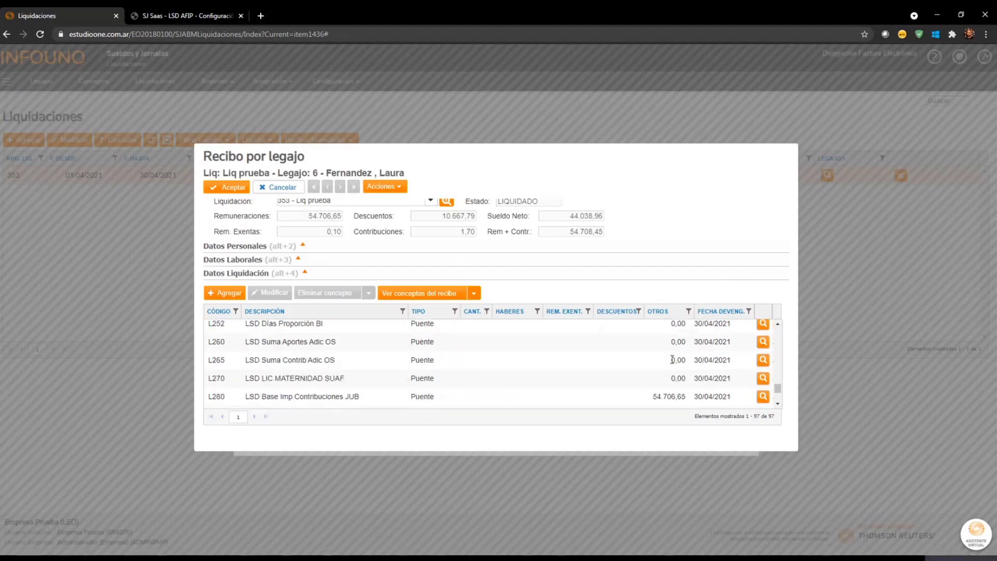
pyautogui.scroll(2, 672, 358)
pyautogui.moveTo(673, 359); pyautogui.dragTo(685, 358)
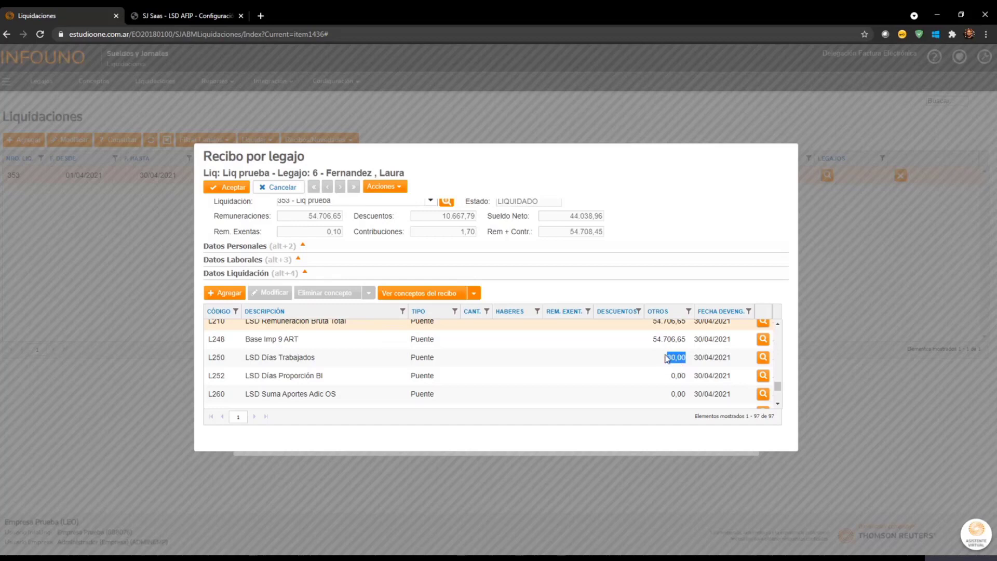
# - Examine the remaining LSD concepts from L252 to L999, including the contribution and retention bases and the detraction amounts
pyautogui.scroll(-1, 670, 365)
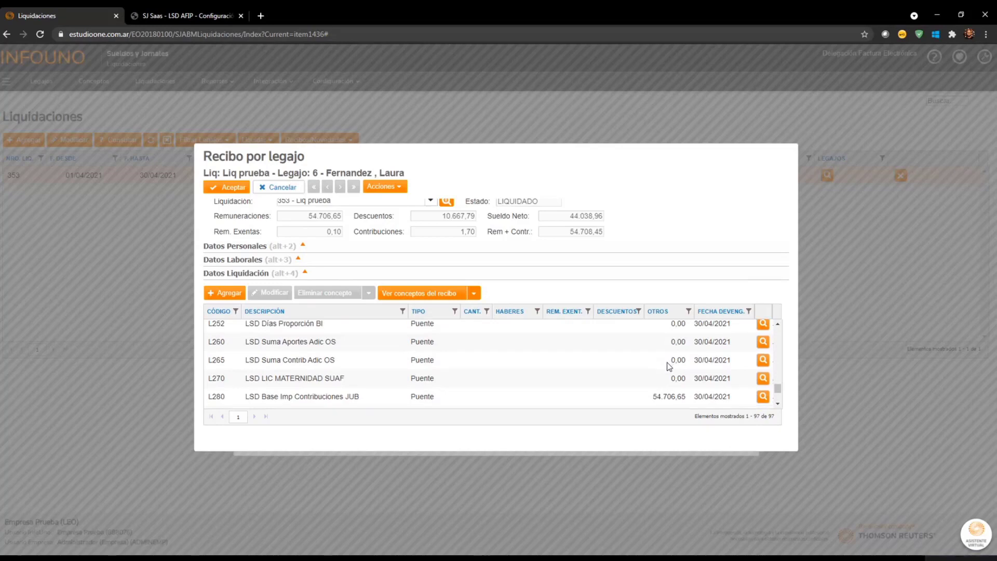
pyautogui.scroll(-1, 669, 366)
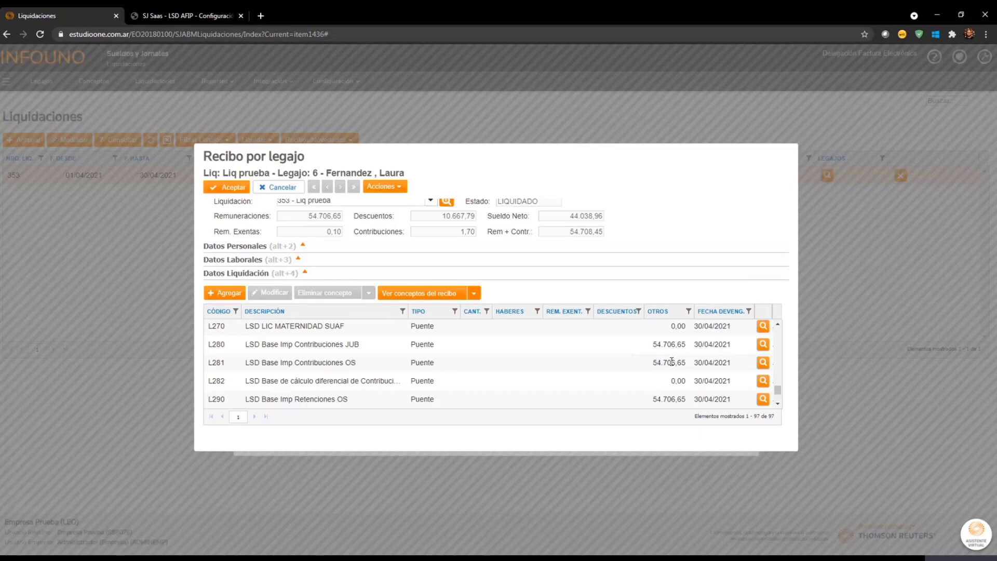
pyautogui.scroll(-1, 672, 361)
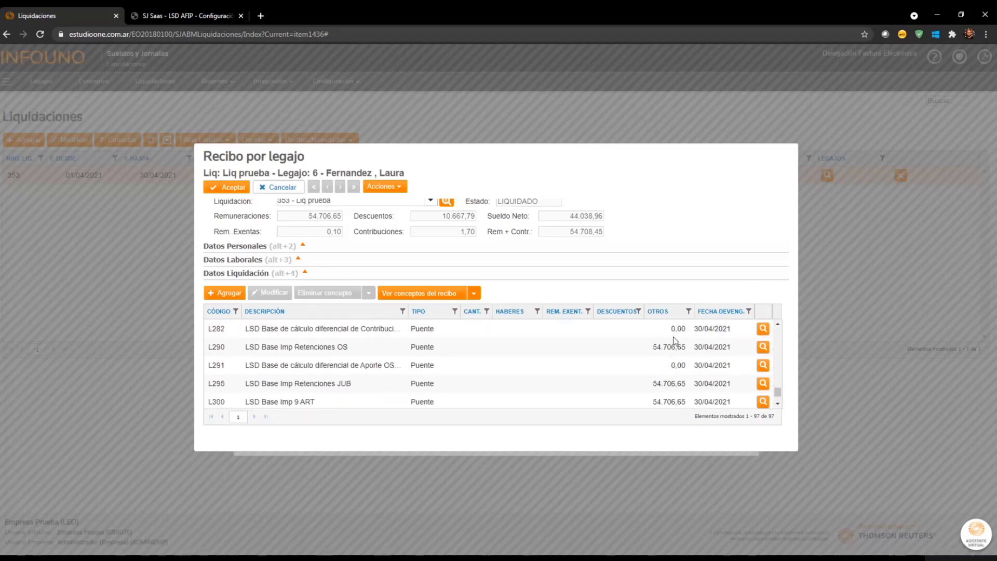
pyautogui.scroll(-1, 670, 347)
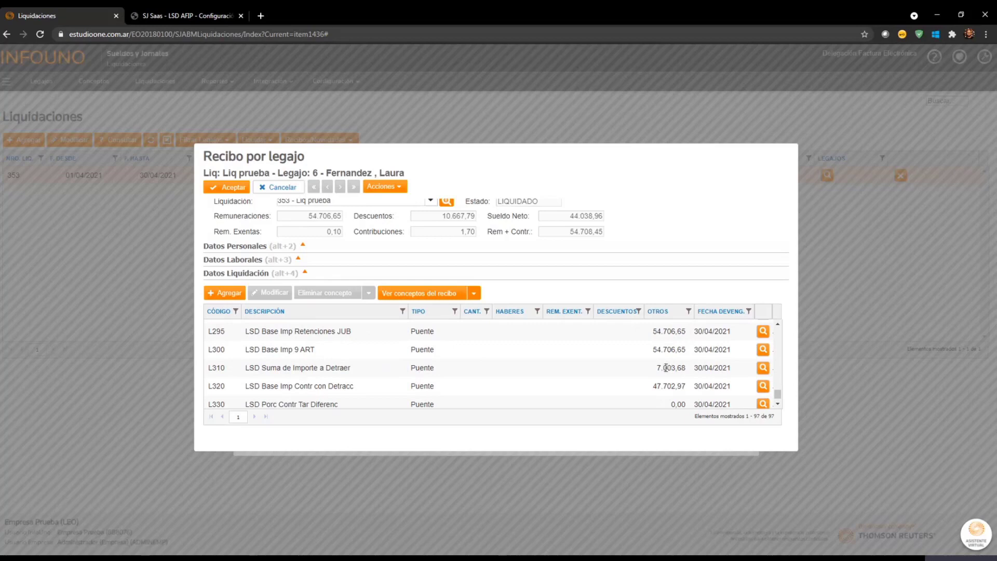
pyautogui.moveTo(657, 368); pyautogui.dragTo(686, 387)
pyautogui.scroll(-1, 619, 365)
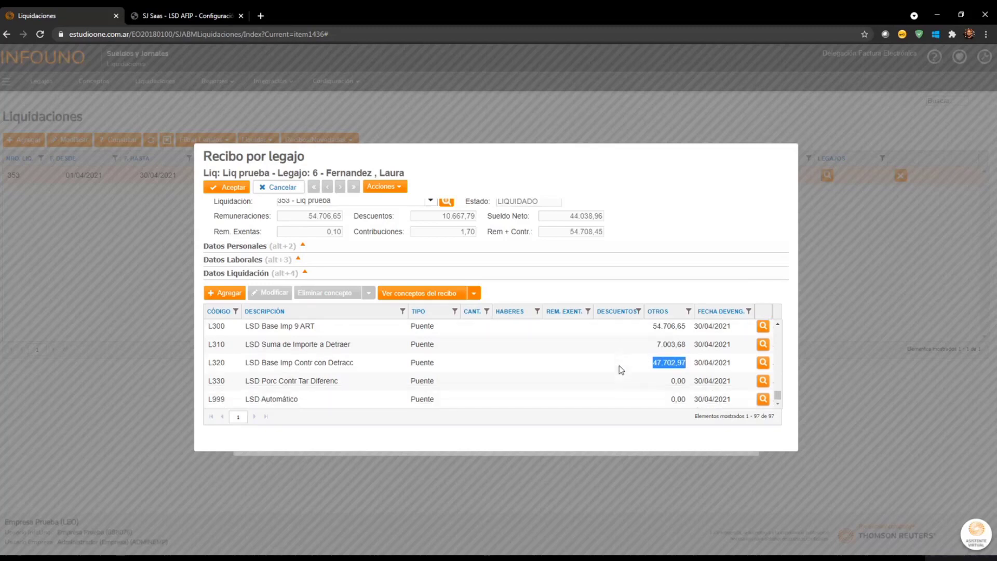
# - Review the LSD concepts from L320 back to L210 in the receipt, then close the receipt and the employee selection without changes
pyautogui.scroll(3, 600, 381)
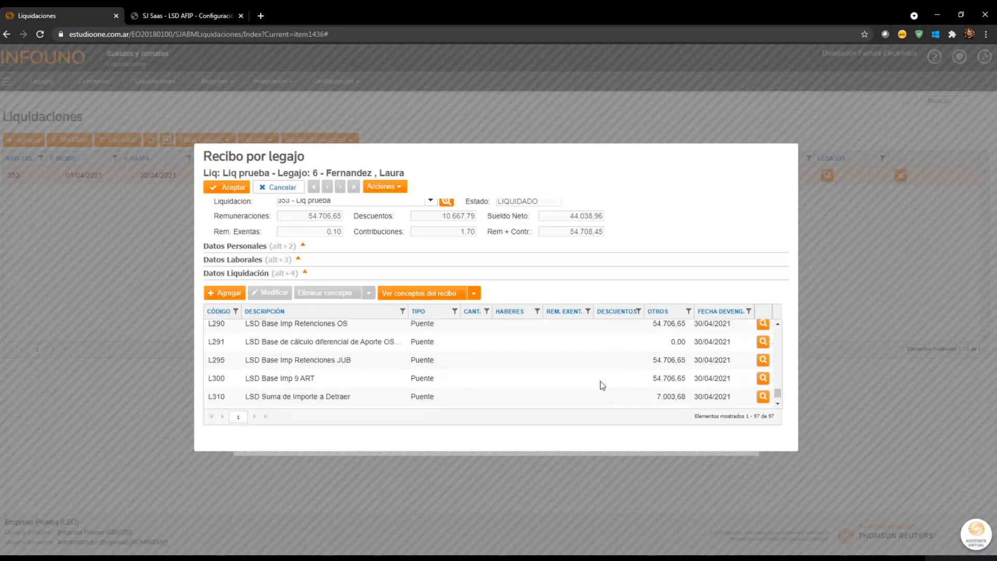
pyautogui.scroll(-3, 601, 382)
pyautogui.scroll(3, 600, 382)
pyautogui.scroll(6, 600, 384)
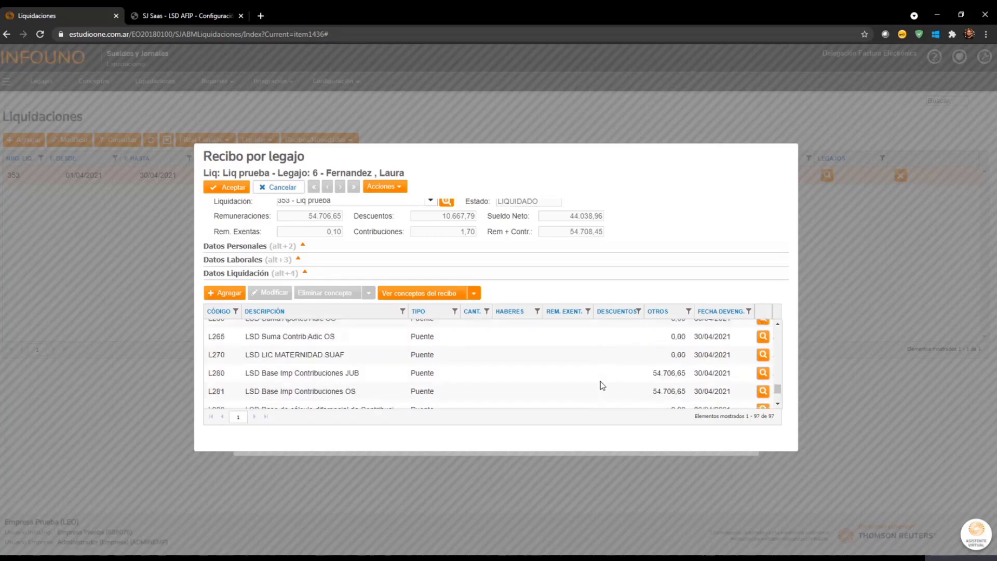
pyautogui.scroll(3, 600, 384)
pyautogui.scroll(-3, 601, 384)
pyautogui.scroll(3, 601, 385)
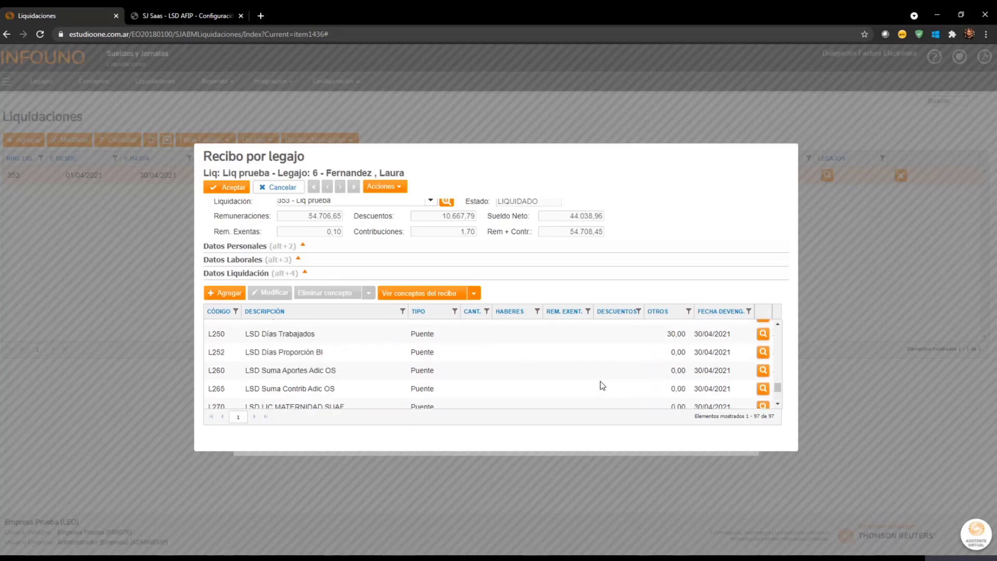
pyautogui.scroll(3, 602, 385)
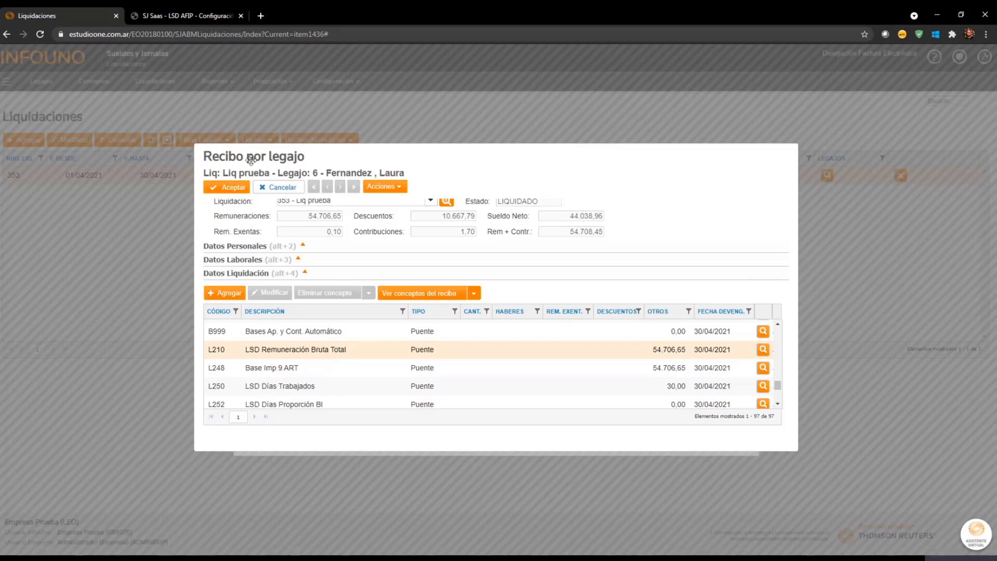
pyautogui.click(252, 188)
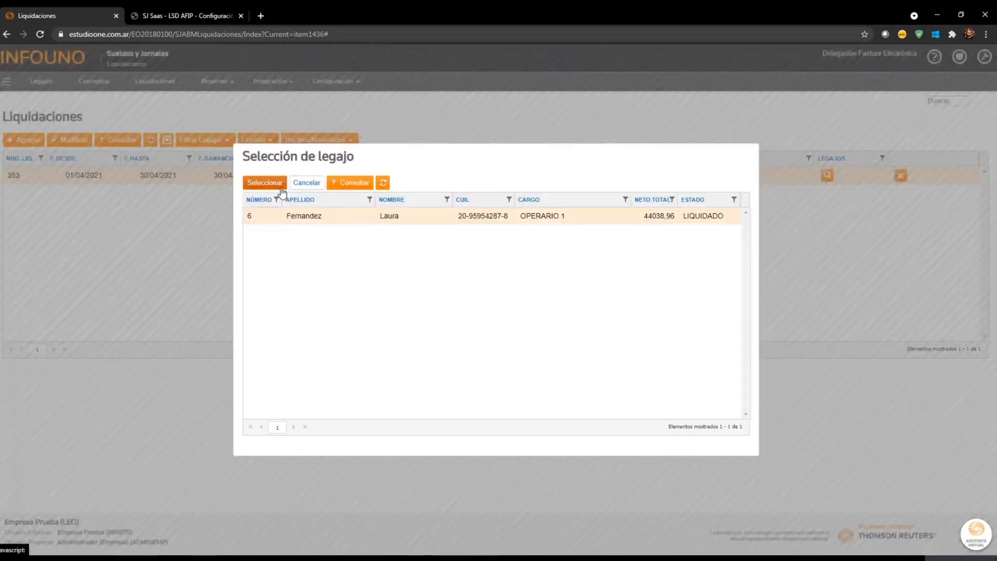
pyautogui.click(306, 183)
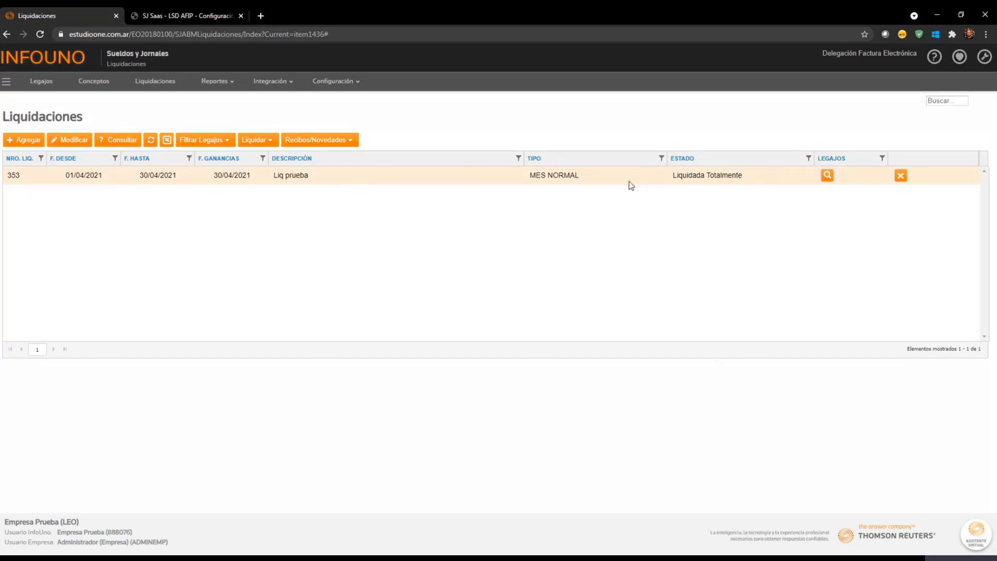
# - Change the status of liquidación 353 - Liq prueba to Cerrada and save the modification
pyautogui.click(72, 141)
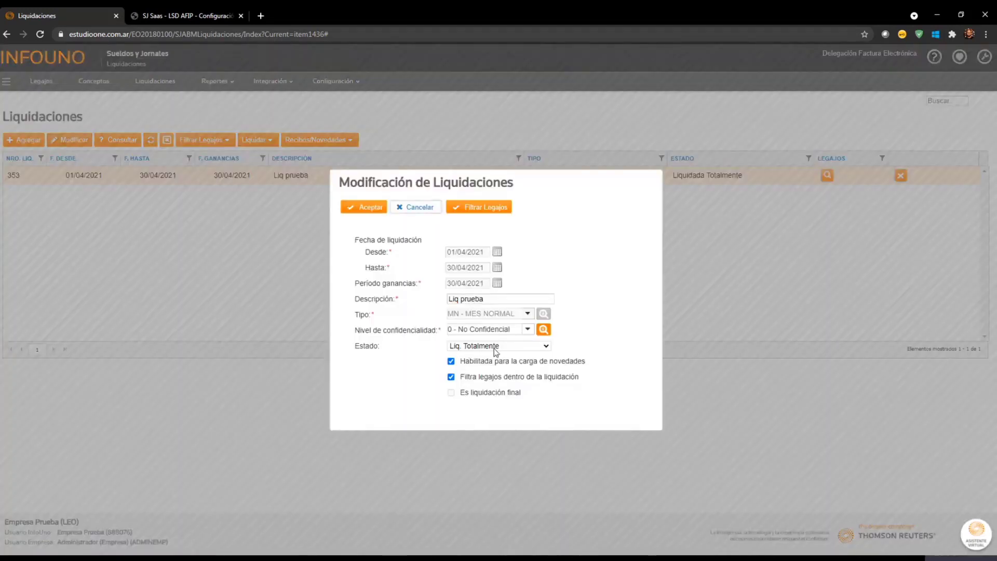
pyautogui.click(475, 377)
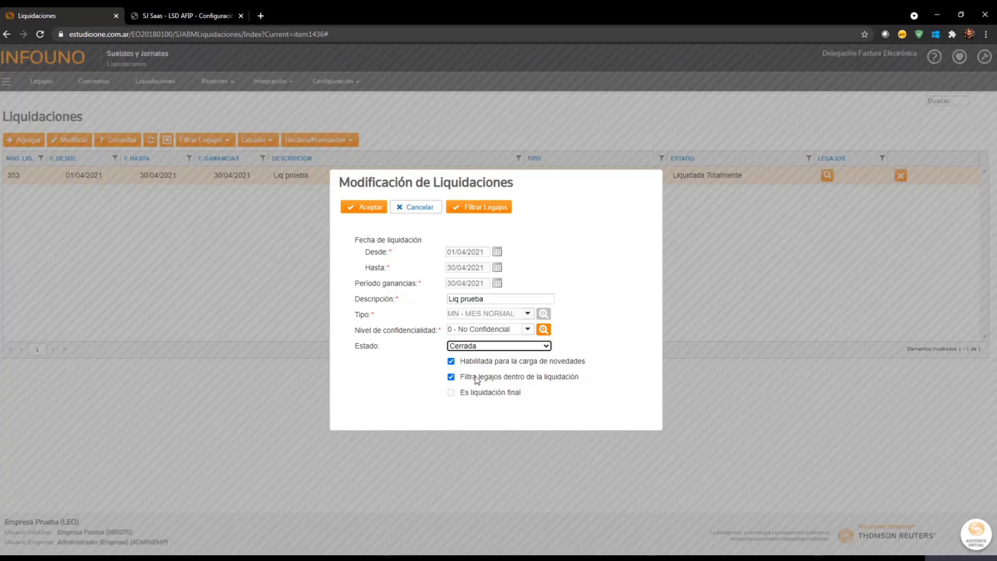
pyautogui.click(365, 208)
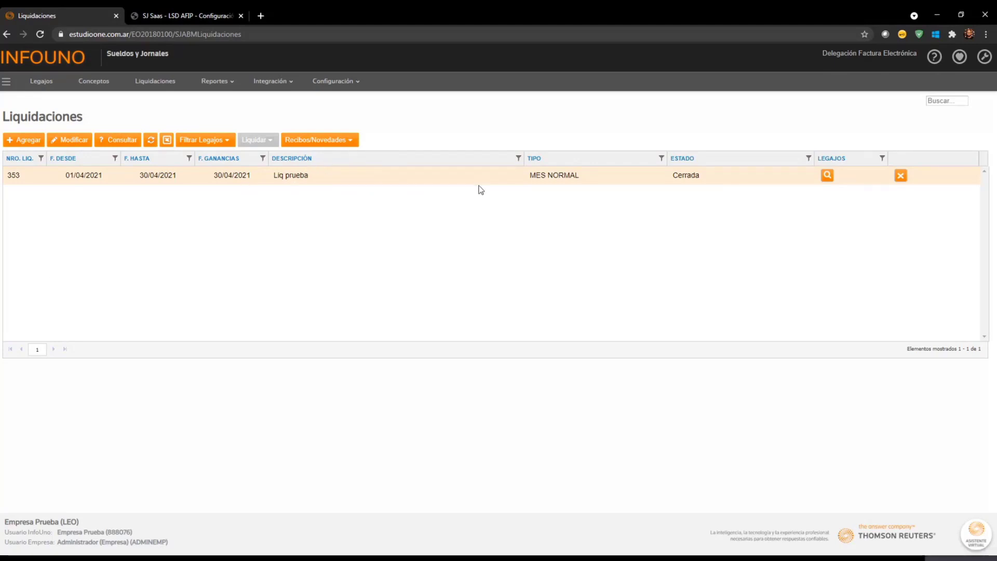
# - Open the Libro de Sueldos Digital - Afip export and choose liquidación 353 - 04/2021 - Liq prueba for the Liquidaciones y DDJJ interface
pyautogui.click(267, 82)
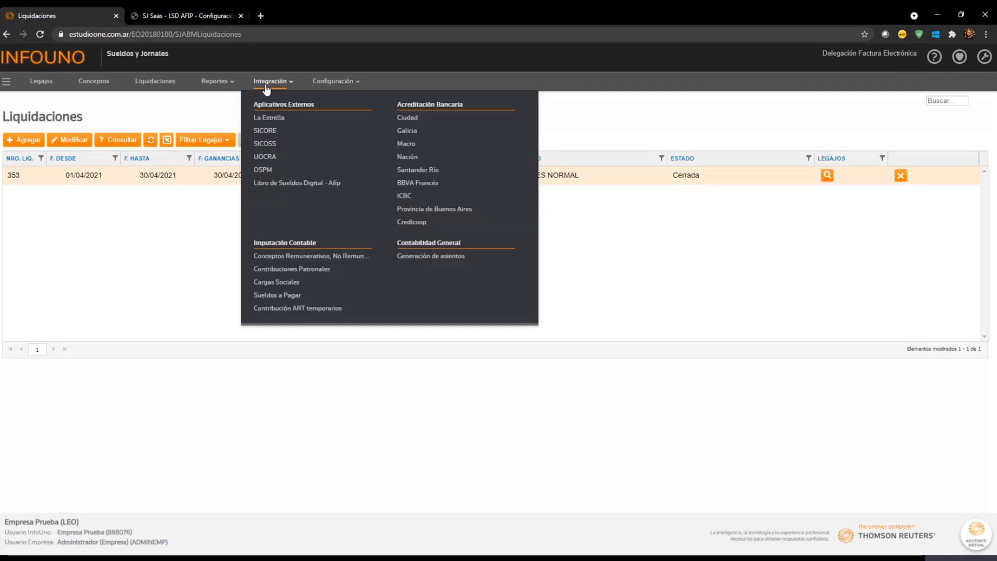
pyautogui.click(303, 184)
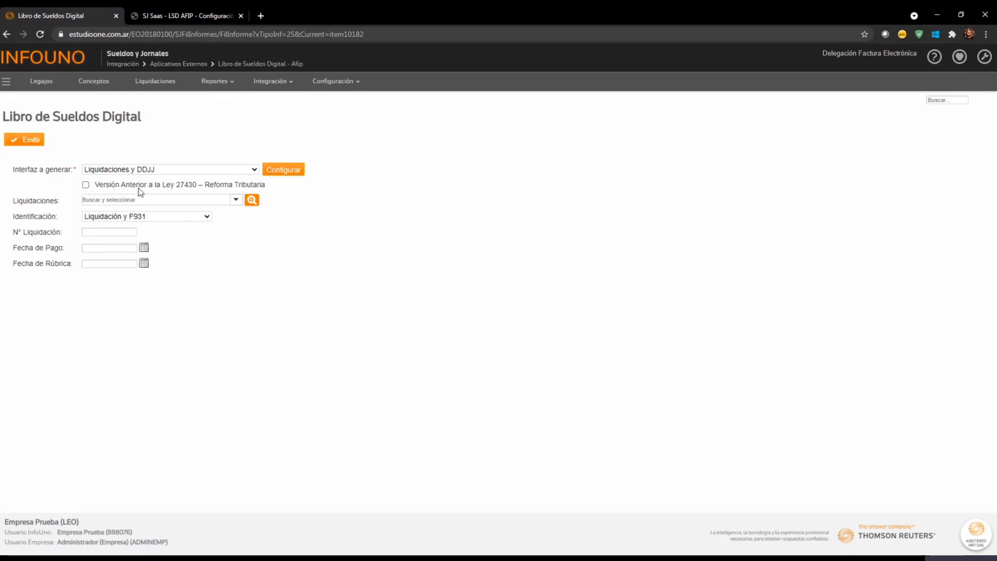
pyautogui.click(236, 204)
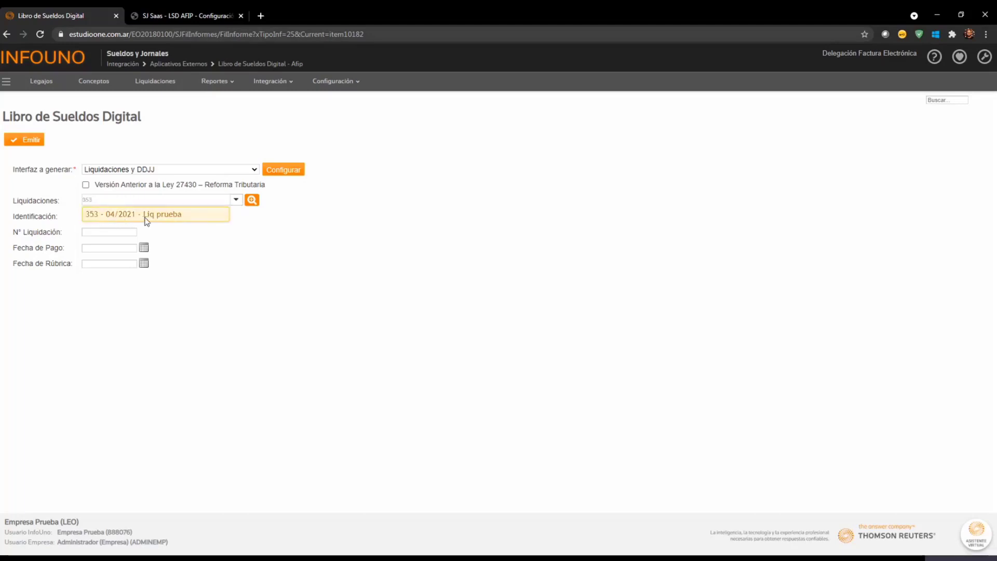
pyautogui.click(175, 216)
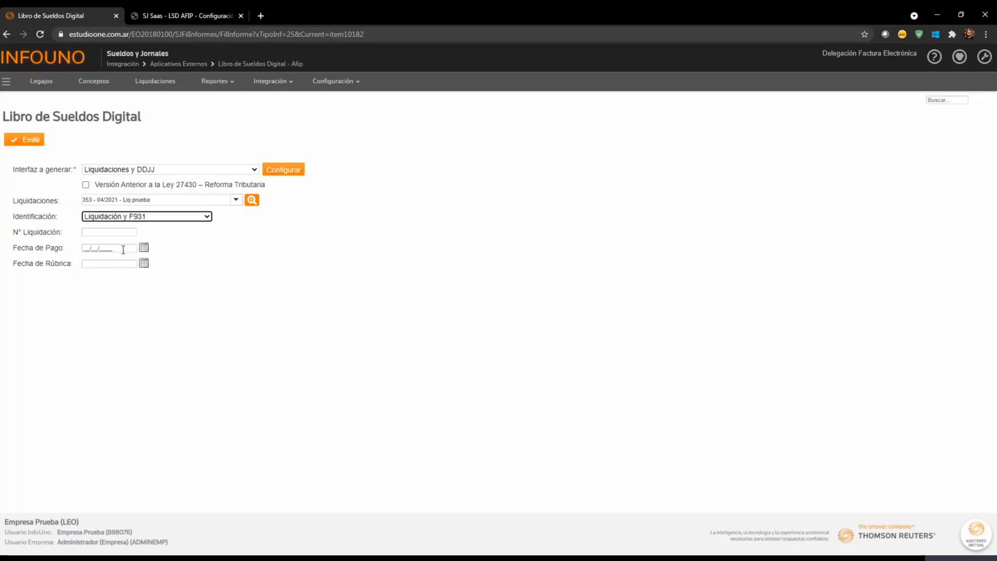
# - Set N° Liquidación to 1 and both Fecha de Pago and Fecha de Rúbrica to 30/04/2021, and issue the export
pyautogui.click(92, 231)
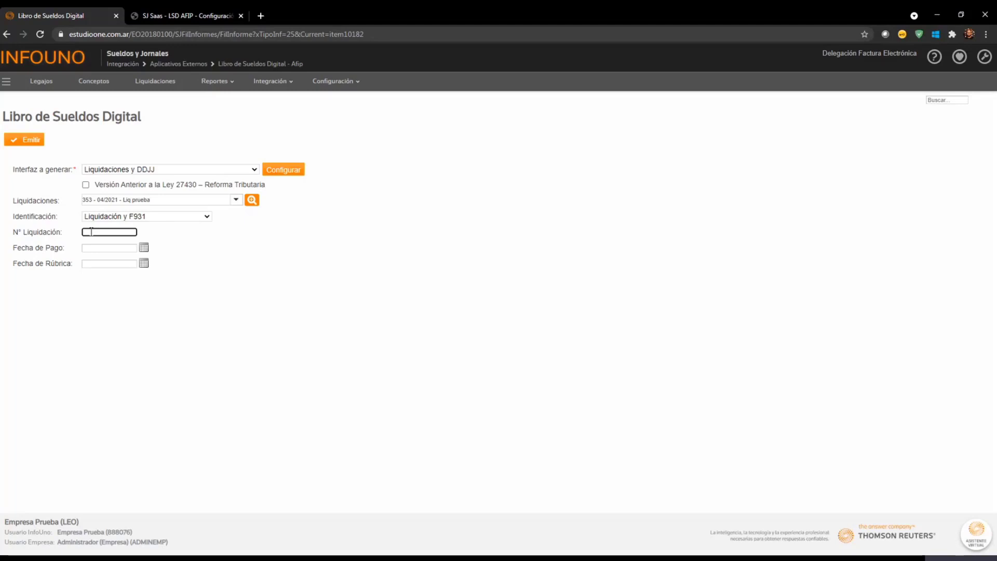
pyautogui.write('1')
pyautogui.moveTo(92, 231); pyautogui.dragTo(78, 232)
pyautogui.click(85, 249)
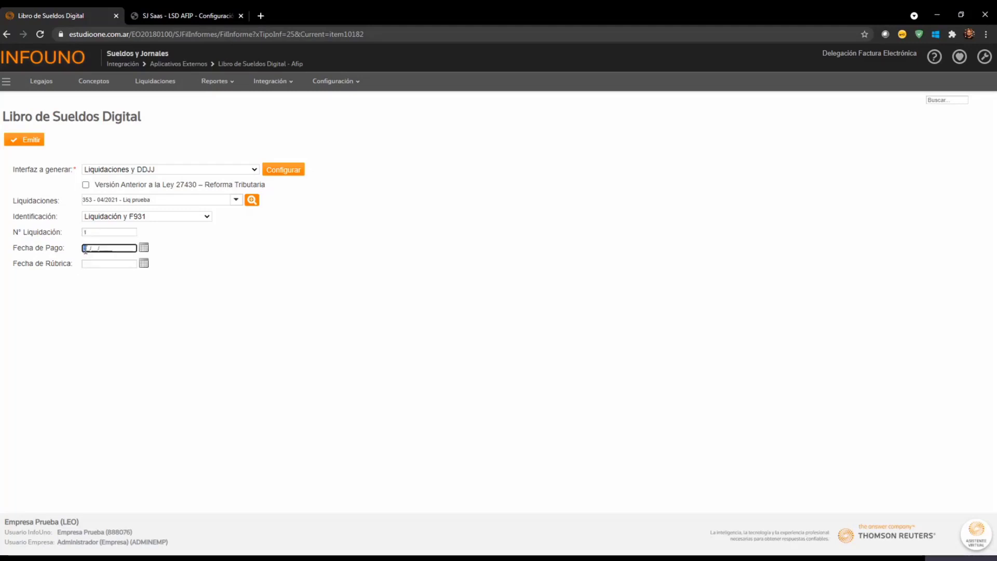
pyautogui.write('30/04/2021')
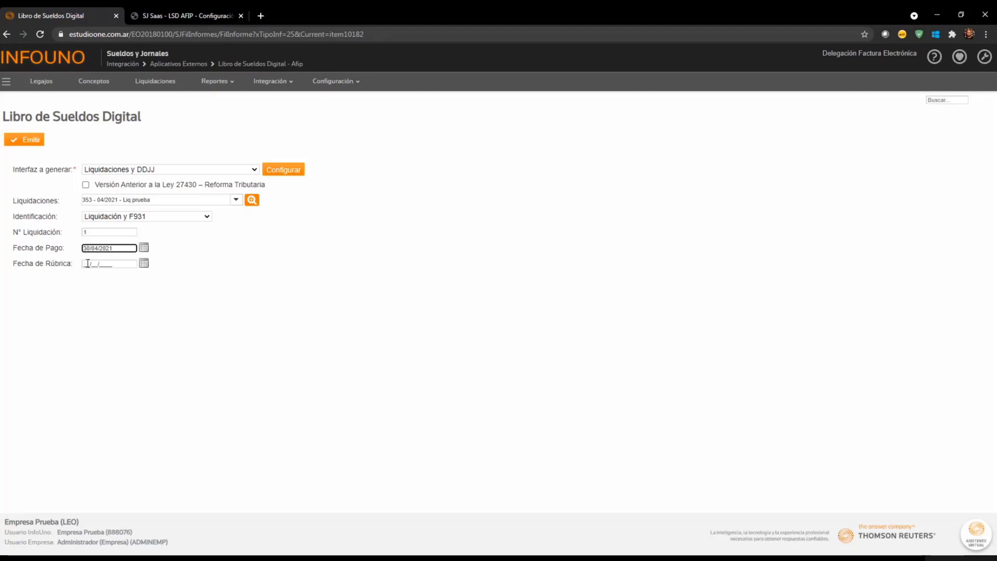
pyautogui.click(87, 264)
pyautogui.write('30/04/2021')
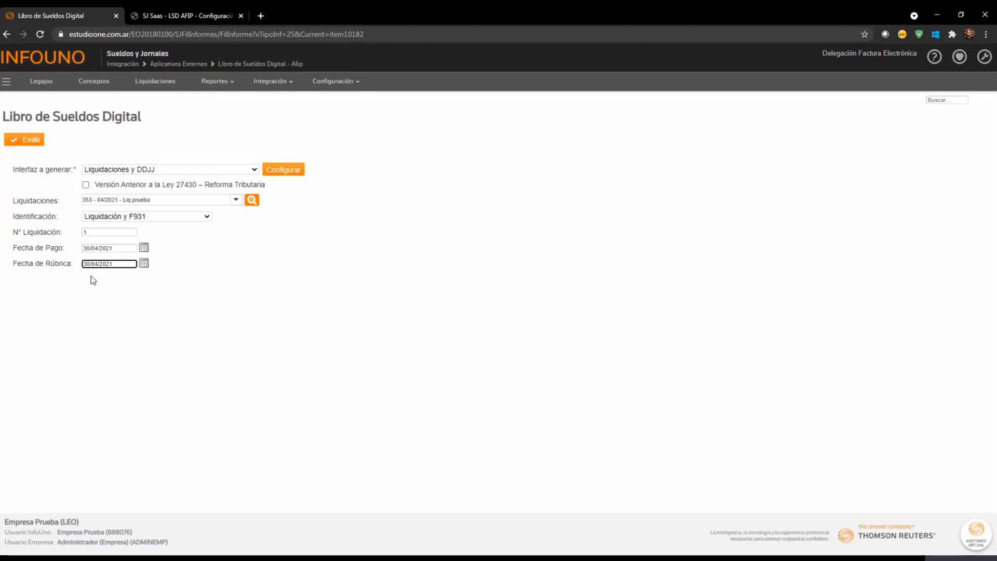
pyautogui.click(39, 144)
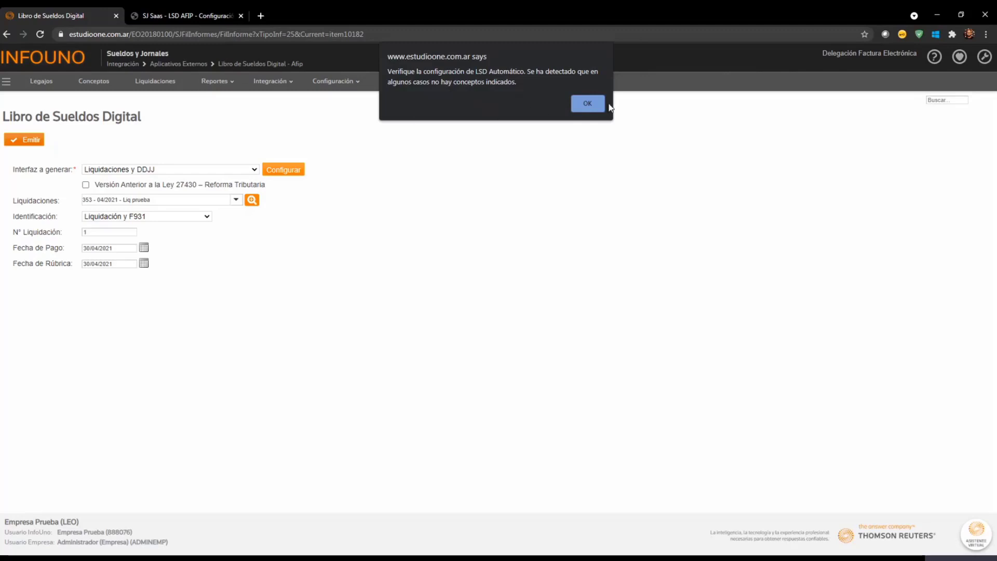
pyautogui.click(589, 105)
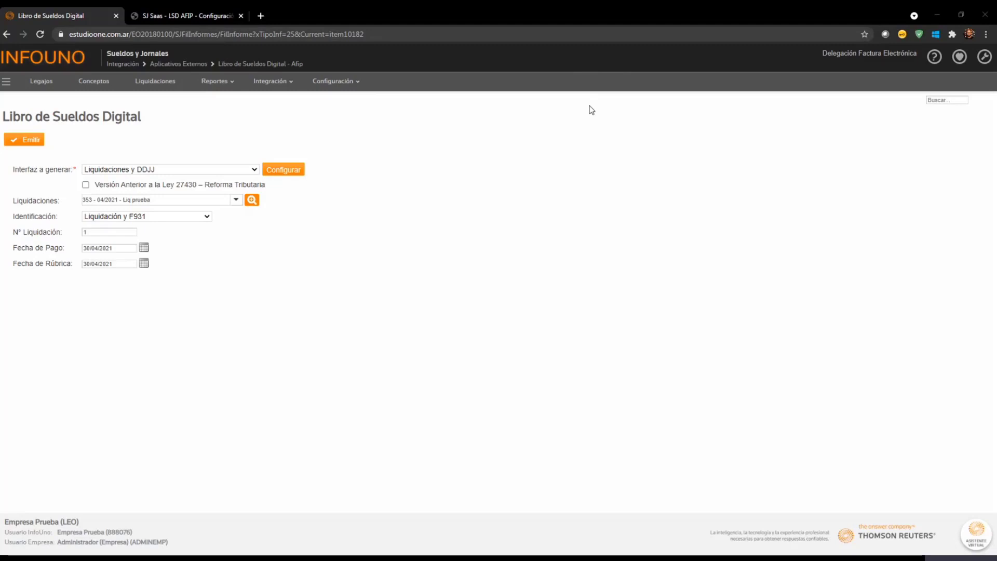
# - Switch to the LSD AFIP PDF manual and read how to upload the liquidación file and check it before acceptance on pages 25 and 26
pyautogui.click(53, 18)
pyautogui.click(187, 14)
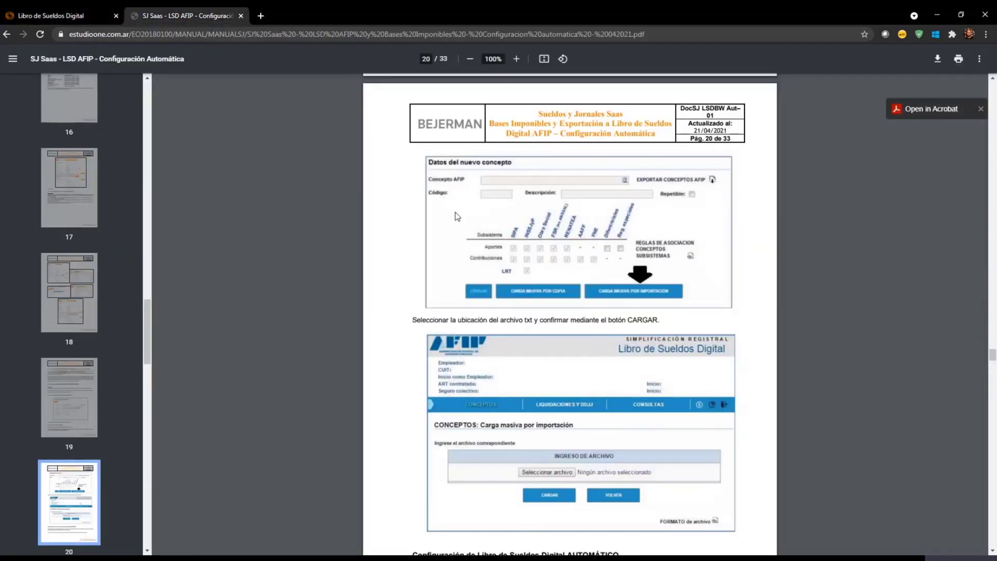
pyautogui.scroll(-20, 457, 217)
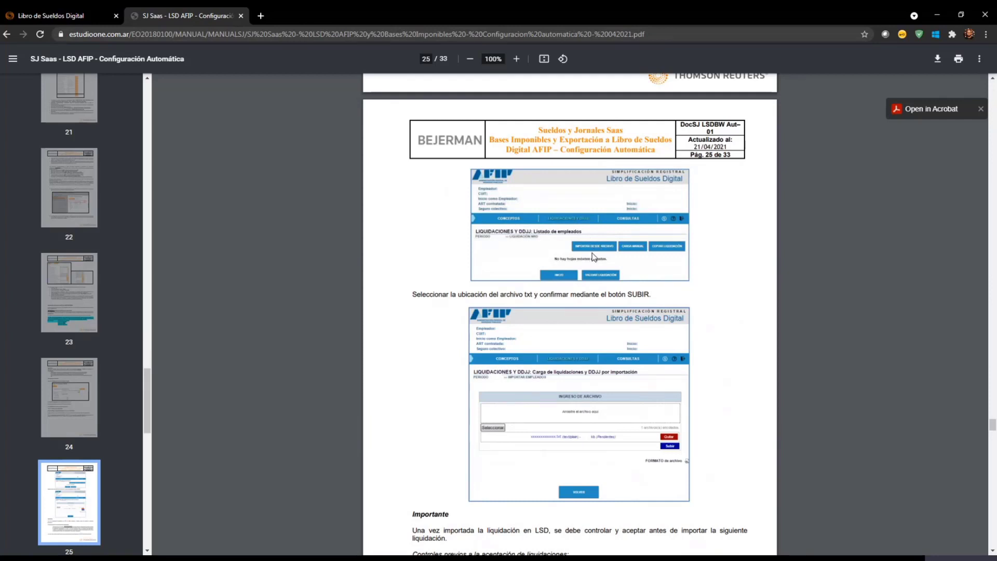
pyautogui.scroll(-3, 600, 252)
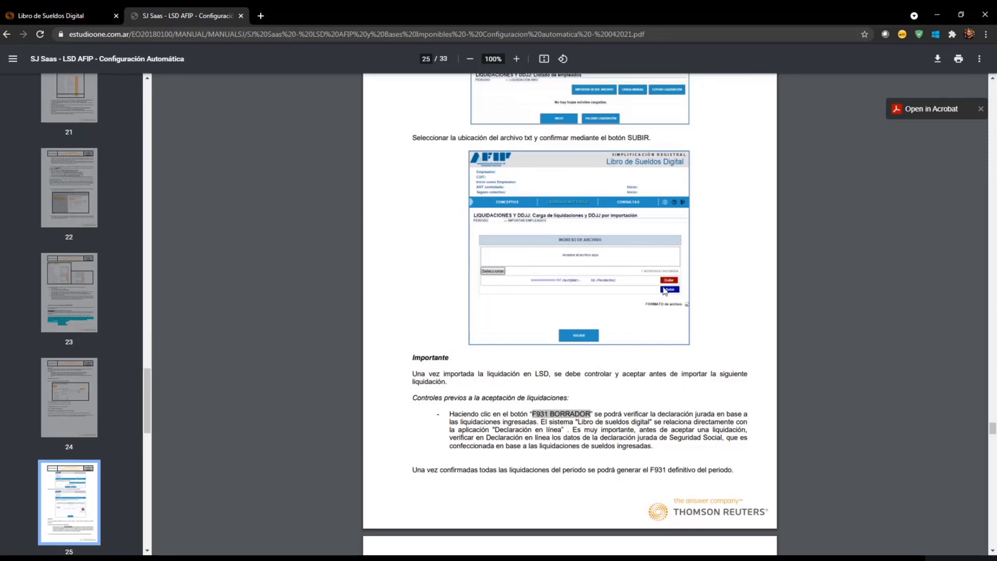
pyautogui.scroll(-2, 665, 290)
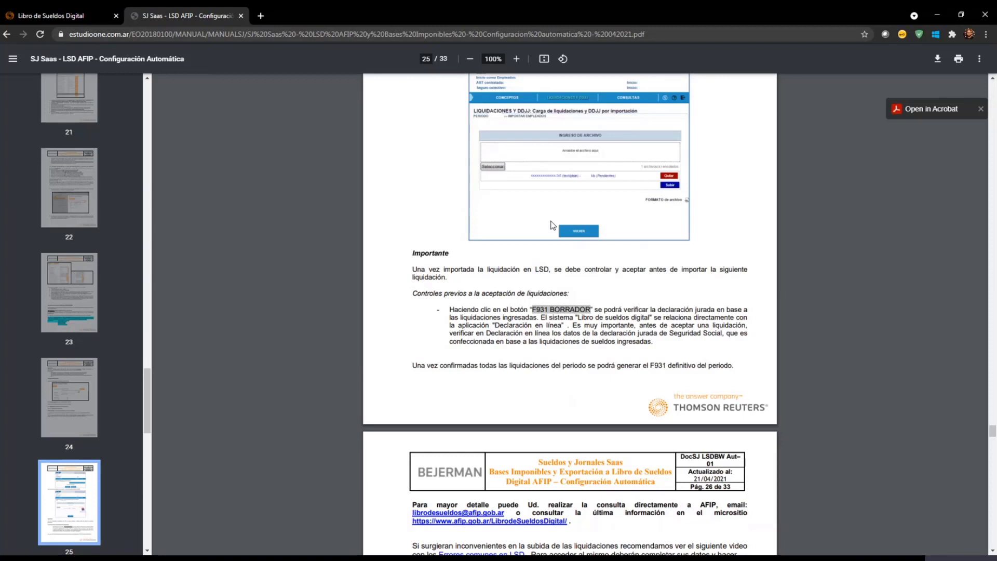
pyautogui.scroll(-6, 553, 224)
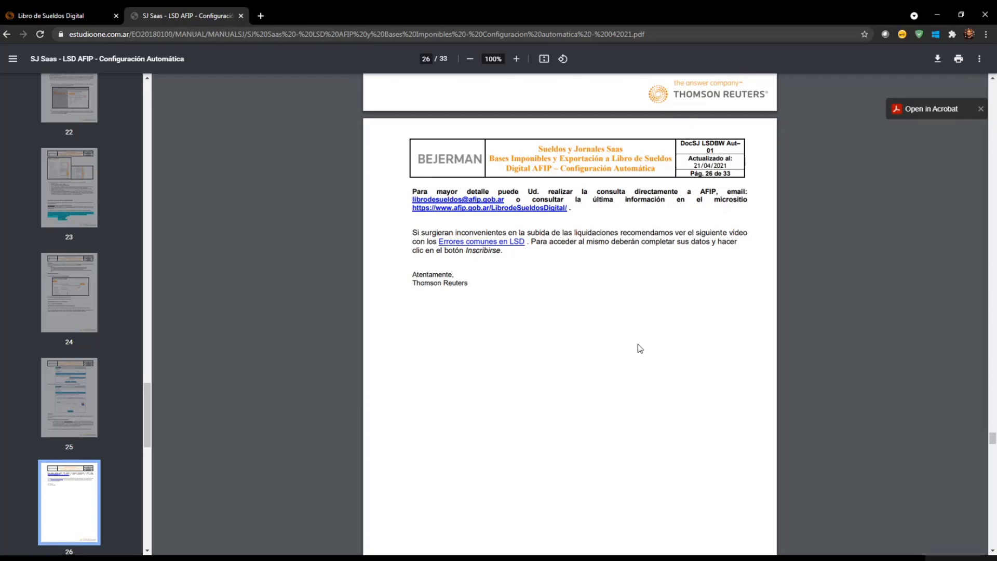
# - Read Anexo 1 on page 27 about negative remunerative concepts and the vacation discount concepts 2450 and 2452
pyautogui.scroll(-5, 639, 345)
pyautogui.scroll(-3, 602, 322)
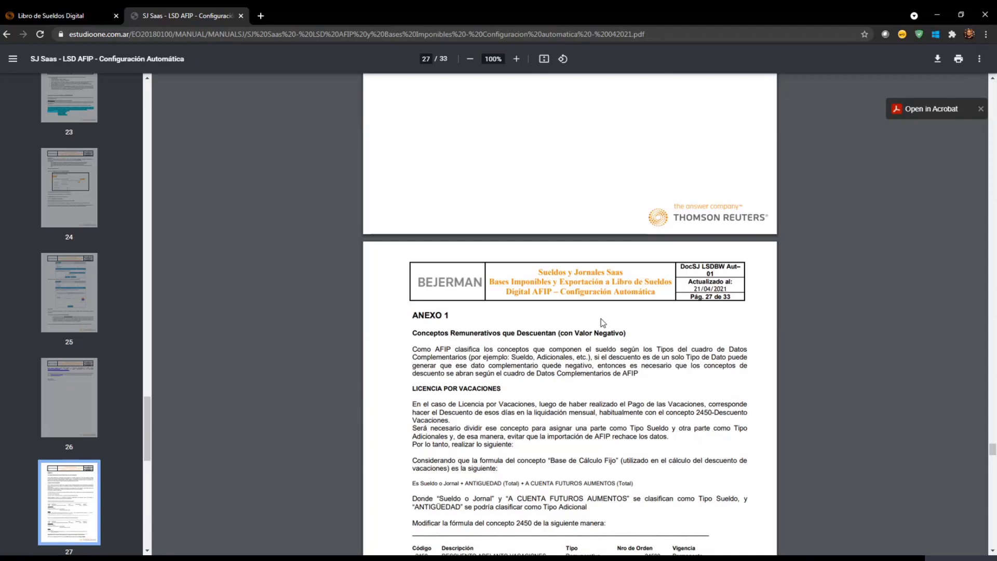
pyautogui.scroll(-2, 600, 319)
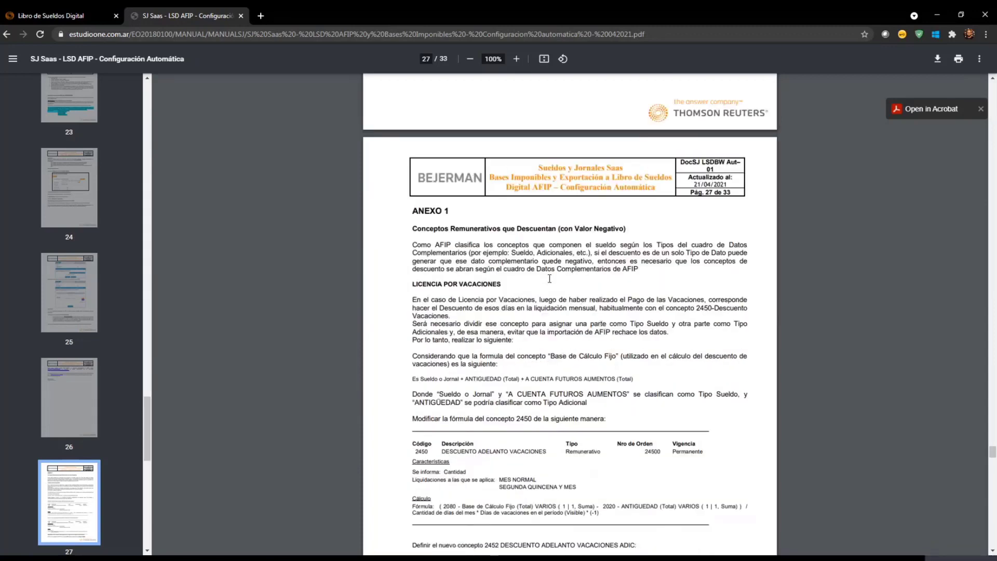
pyautogui.scroll(-4, 550, 279)
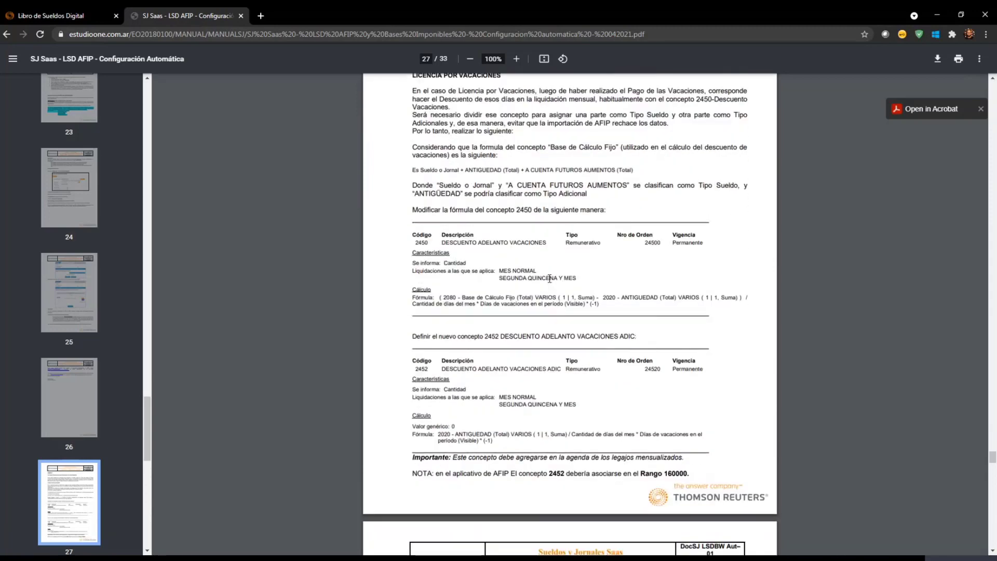
pyautogui.scroll(-4, 549, 279)
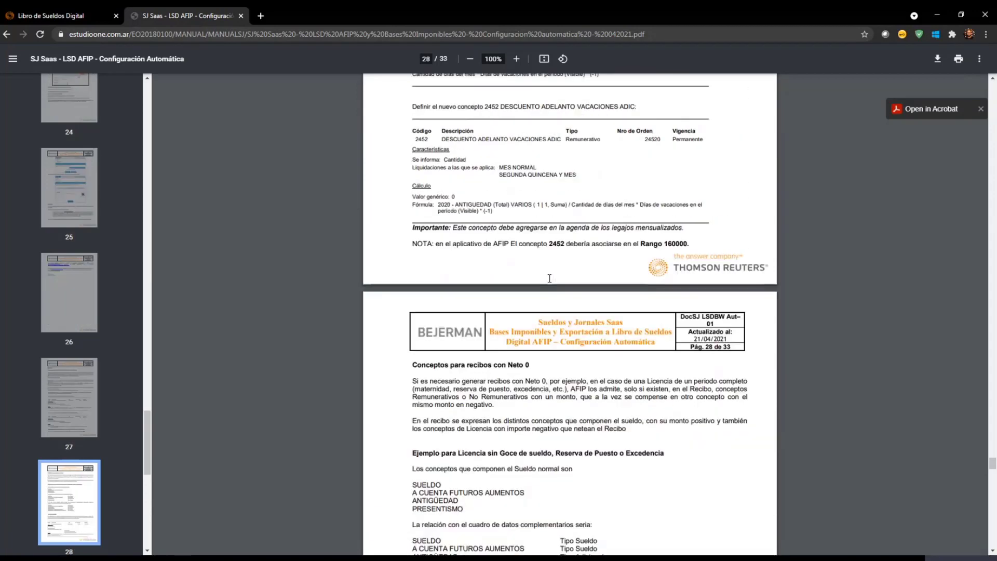
pyautogui.scroll(3, 549, 279)
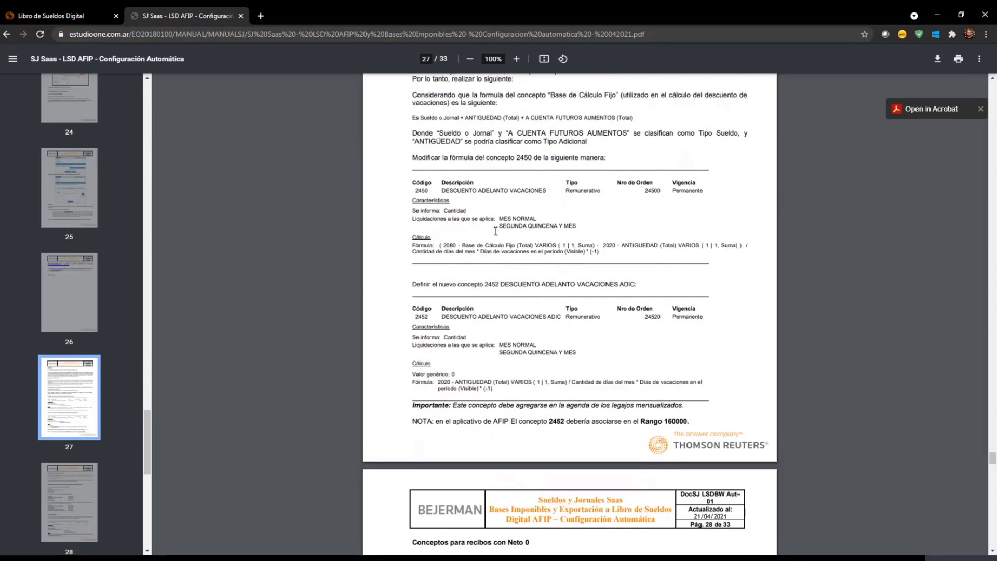
# - Examine the page 28 section on concepts for Neto 0 receipts, including the unpaid leave example and concept 2812
pyautogui.scroll(-7, 556, 267)
pyautogui.scroll(-6, 557, 265)
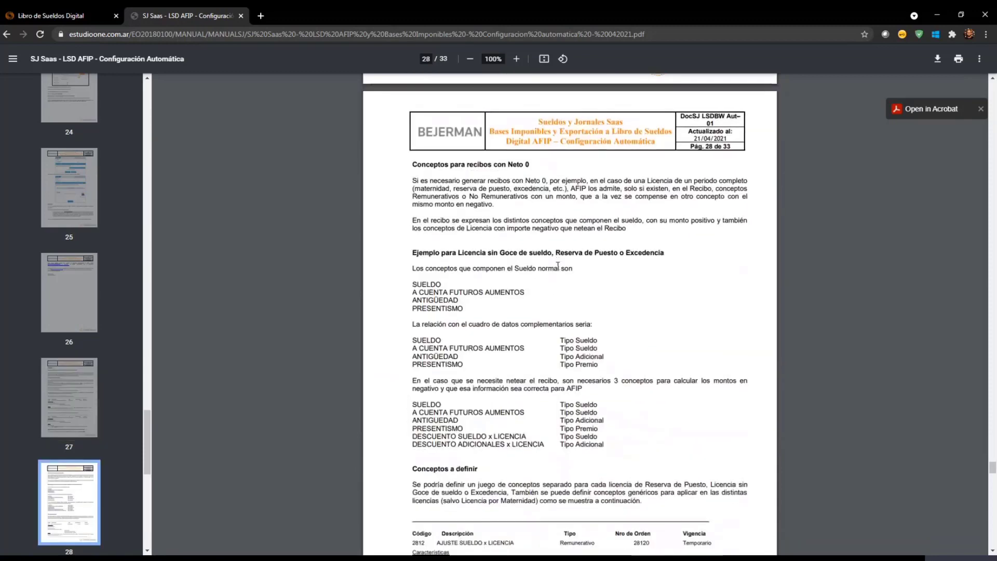
pyautogui.scroll(1, 557, 266)
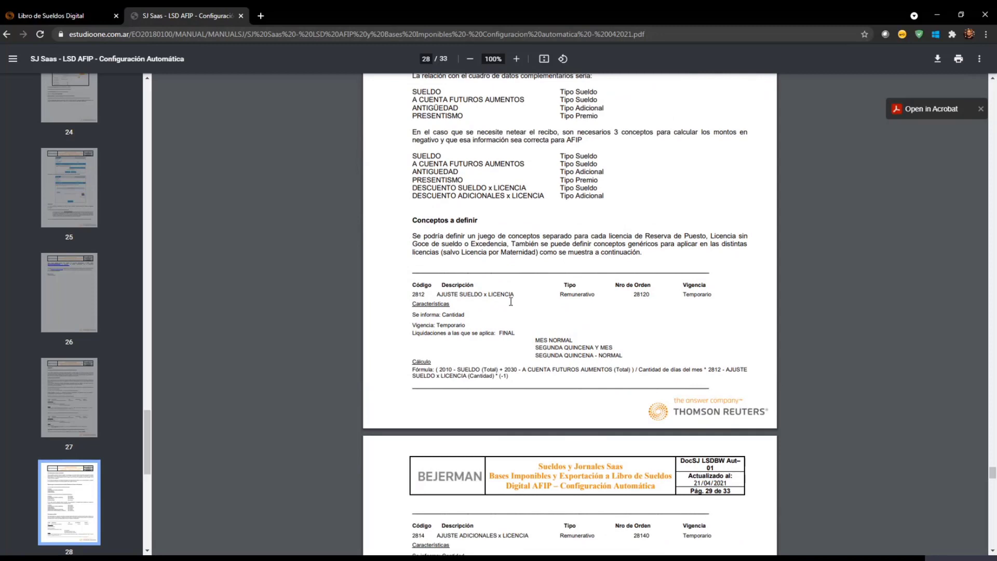
pyautogui.scroll(2, 511, 301)
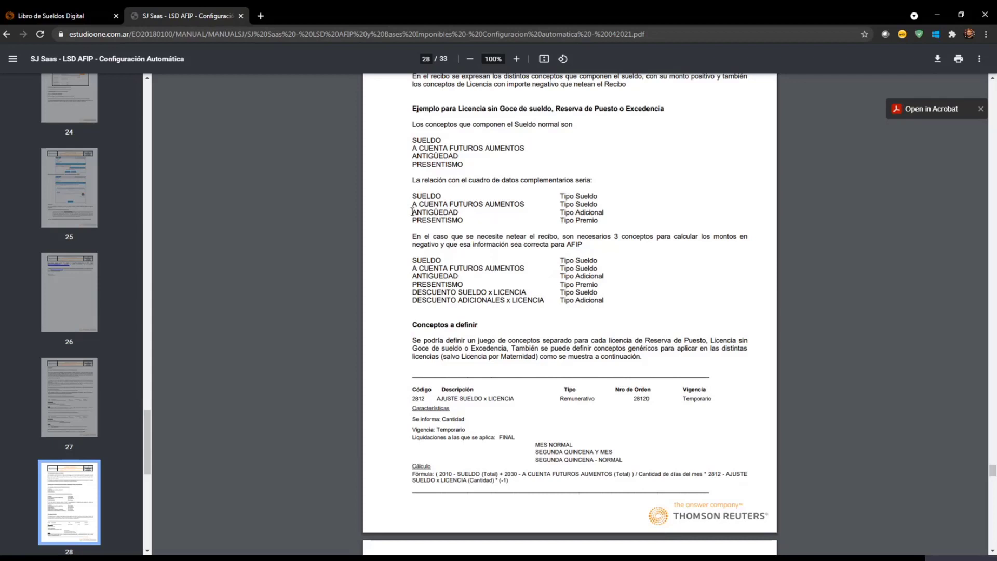
# - Highlight the Tipo Adicional and Tipo Sueldo entries in the complementary data relation, and continue to the licence adjustment concepts on page 29
pyautogui.moveTo(413, 212); pyautogui.dragTo(604, 211)
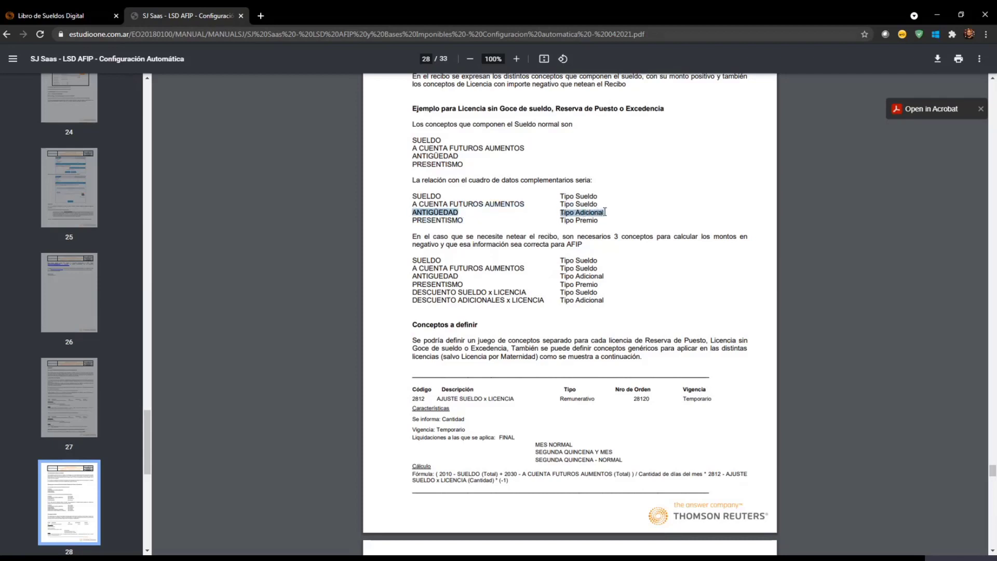
pyautogui.click(545, 224)
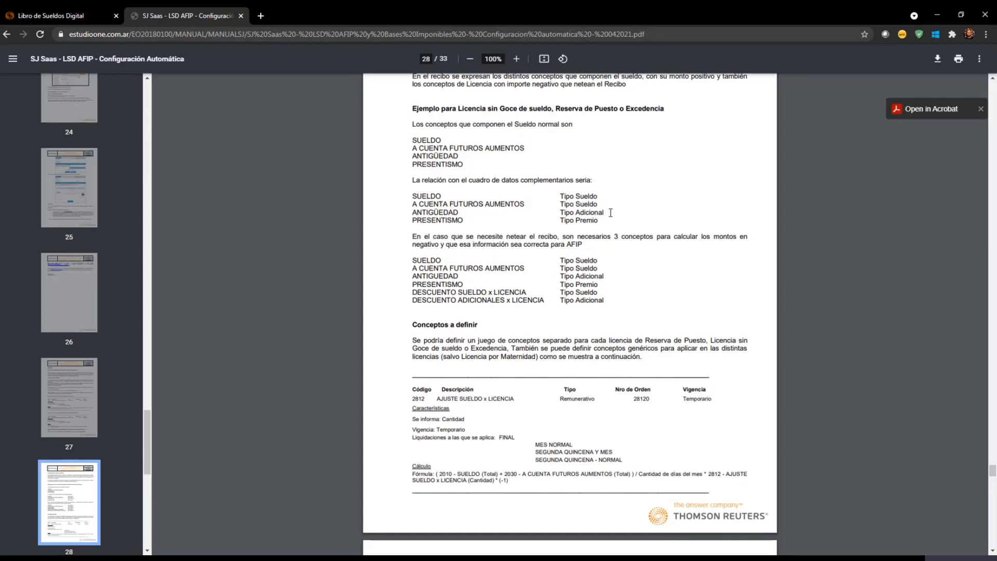
pyautogui.moveTo(605, 212); pyautogui.dragTo(561, 215)
pyautogui.click(613, 215)
pyautogui.moveTo(598, 196); pyautogui.dragTo(558, 198)
pyautogui.click(582, 195)
pyautogui.moveTo(560, 195); pyautogui.dragTo(596, 196)
pyautogui.scroll(-10, 591, 294)
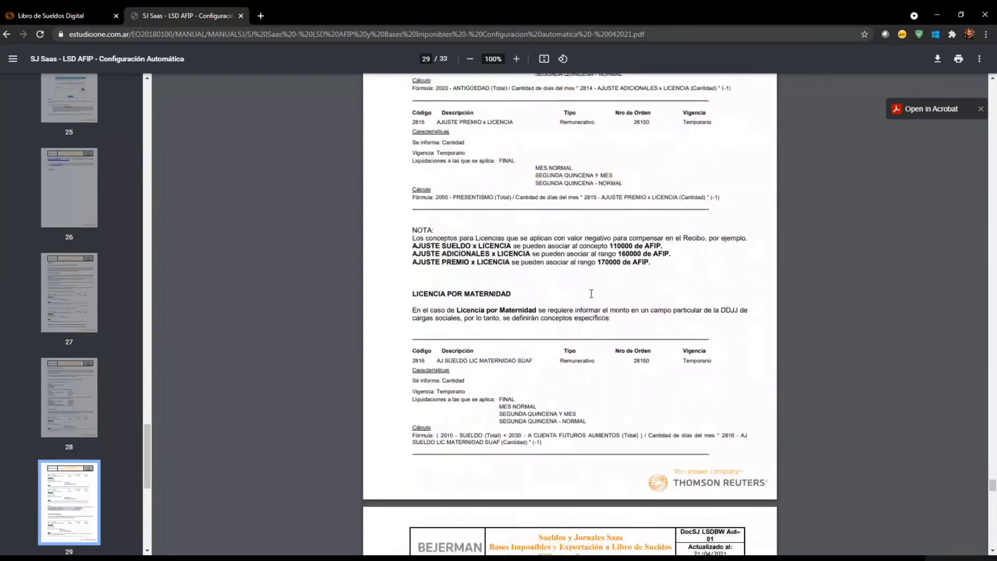
# - Compare the licence adjustment concepts 2814 and 2815 on page 29 with concept 2812 and the Tipo Sueldo/Tipo Adicional relation on page 28
pyautogui.scroll(4, 591, 294)
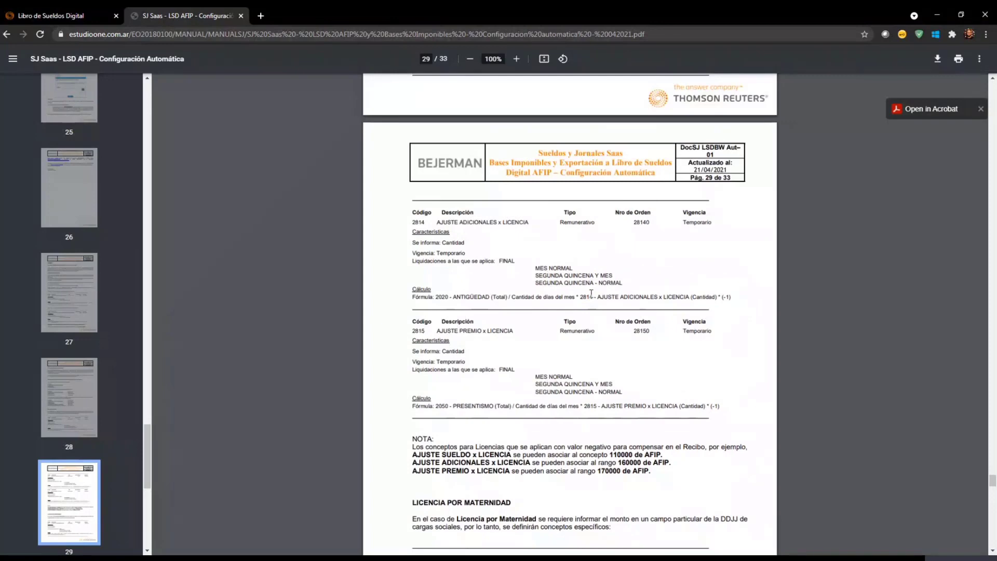
pyautogui.scroll(-5, 591, 294)
pyautogui.scroll(5, 591, 293)
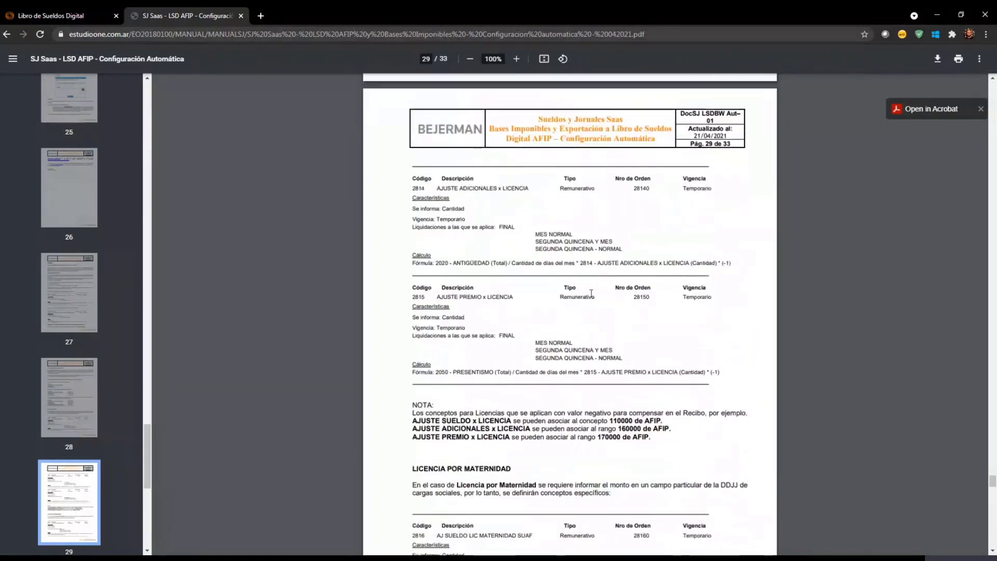
pyautogui.scroll(6, 591, 293)
pyautogui.scroll(1, 591, 294)
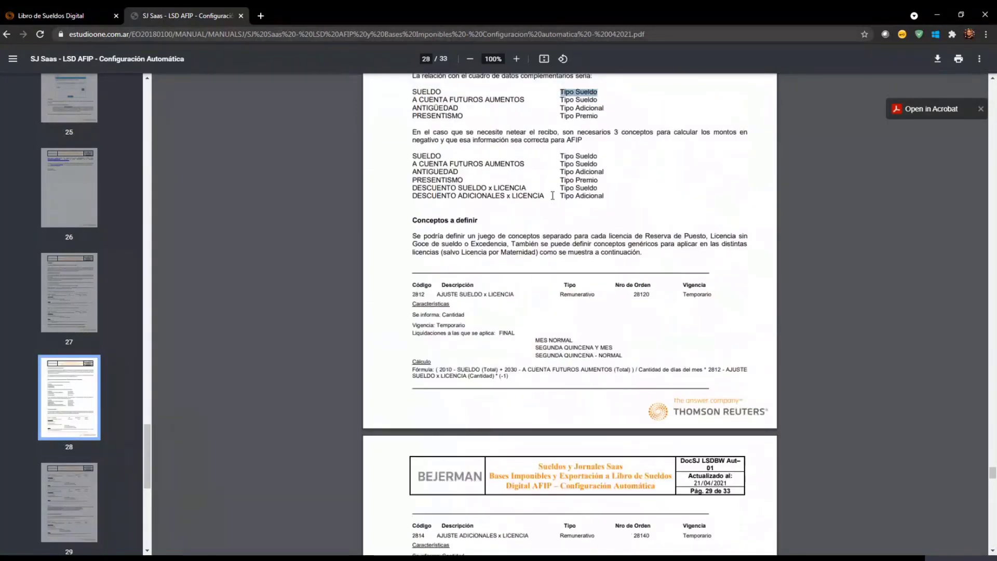
pyautogui.scroll(-5, 554, 313)
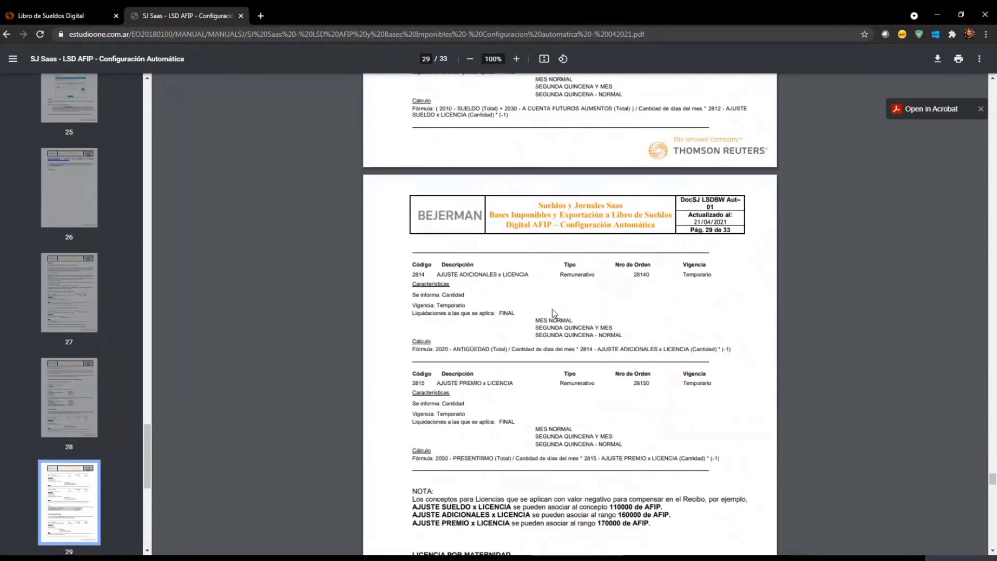
# - Read the Licencia por Maternidad concepts and the guidance on negative-value concepts, including the AFIP concept ranges and Cuadro de Datos Complementarios examples on page 31
pyautogui.scroll(-7, 555, 313)
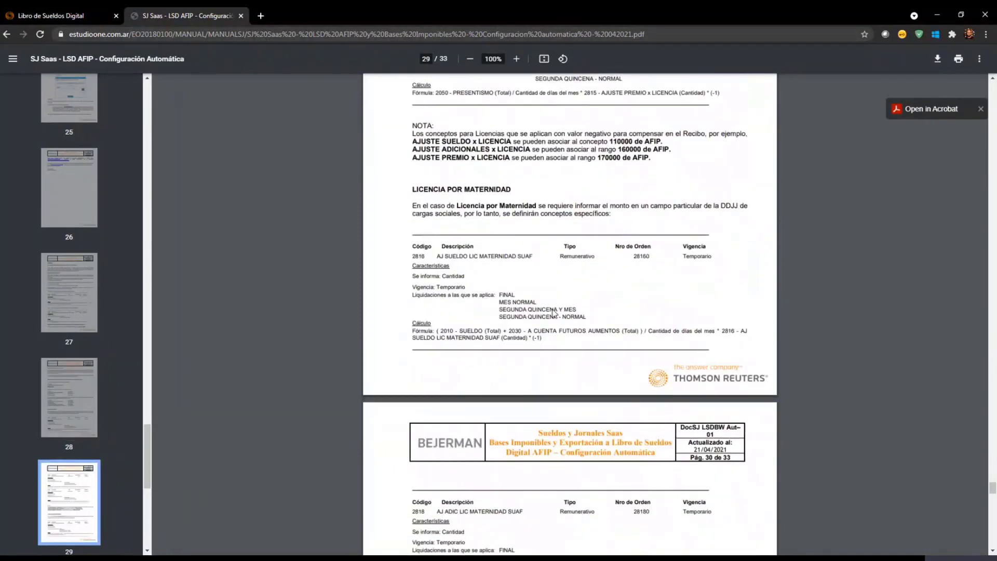
pyautogui.scroll(-9, 554, 313)
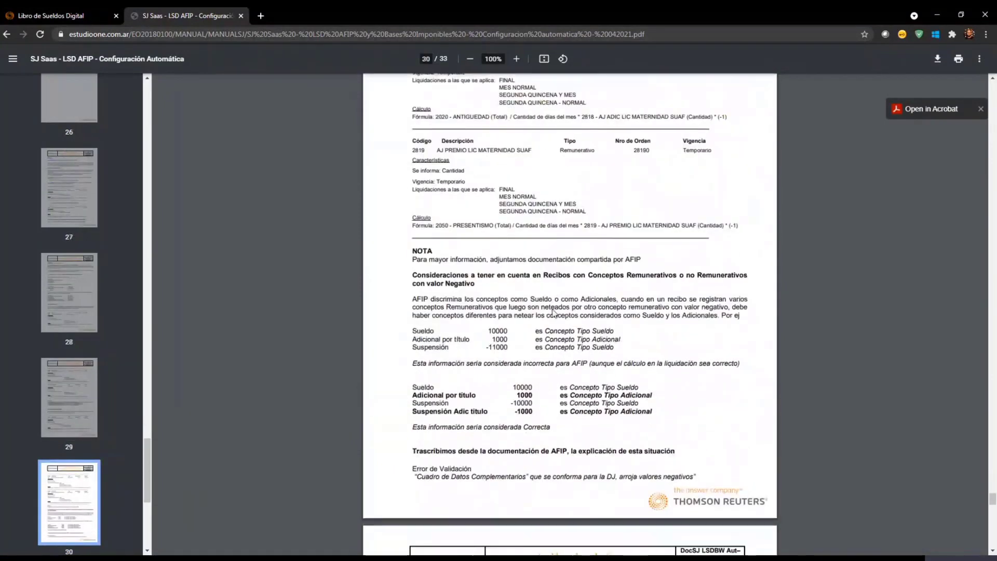
pyautogui.scroll(-4, 554, 313)
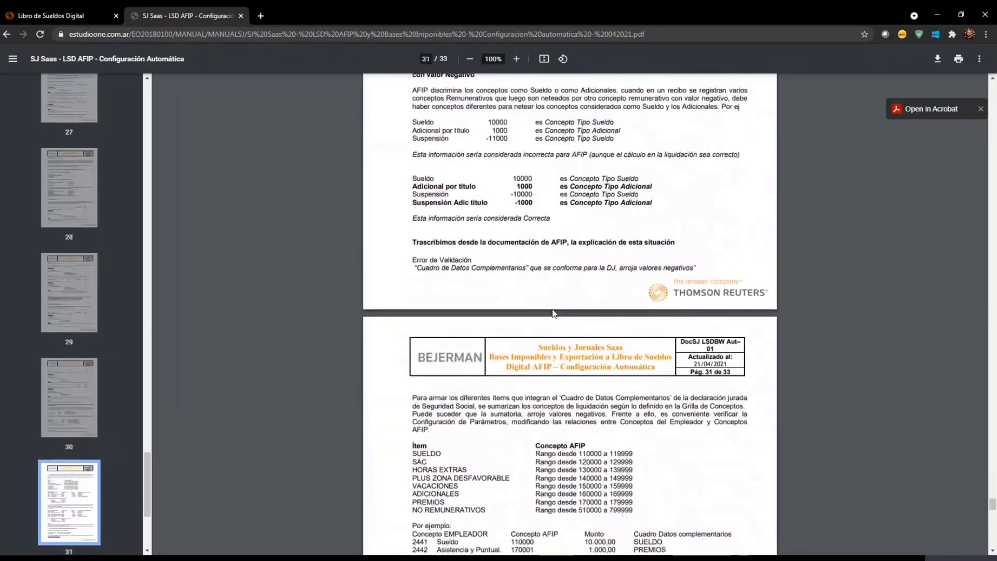
pyautogui.scroll(-3, 554, 313)
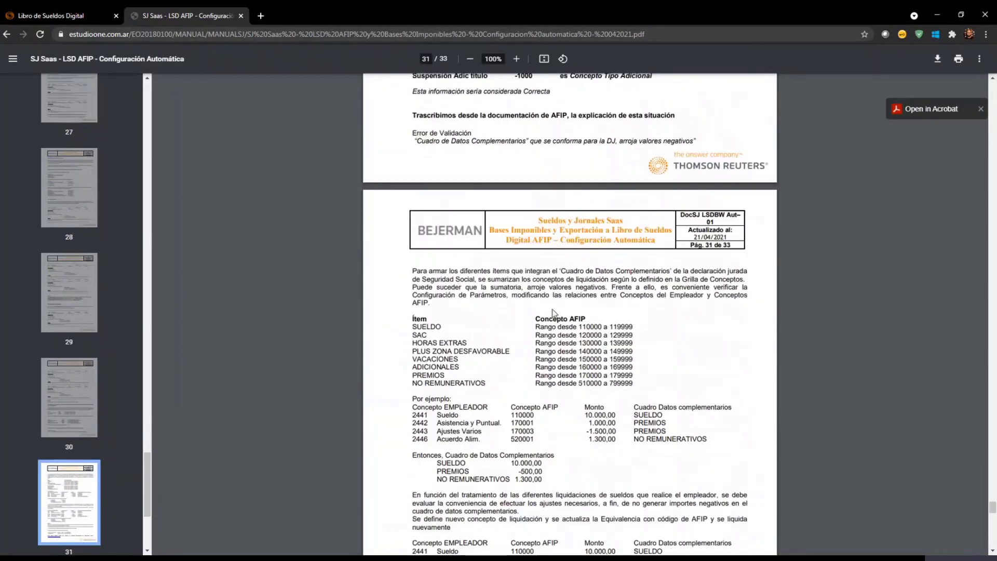
pyautogui.scroll(-7, 554, 313)
pyautogui.scroll(6, 576, 348)
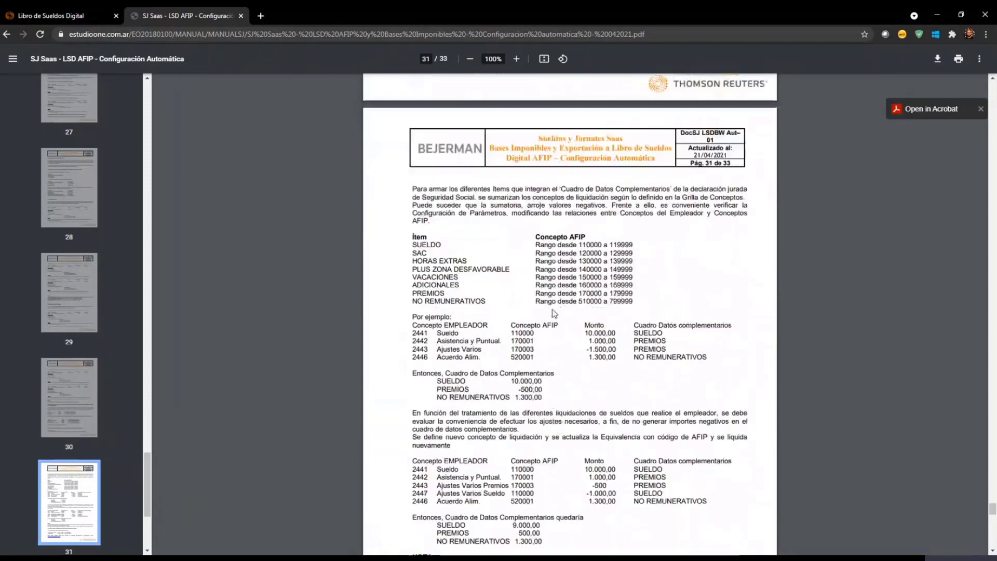
pyautogui.scroll(-2, 575, 348)
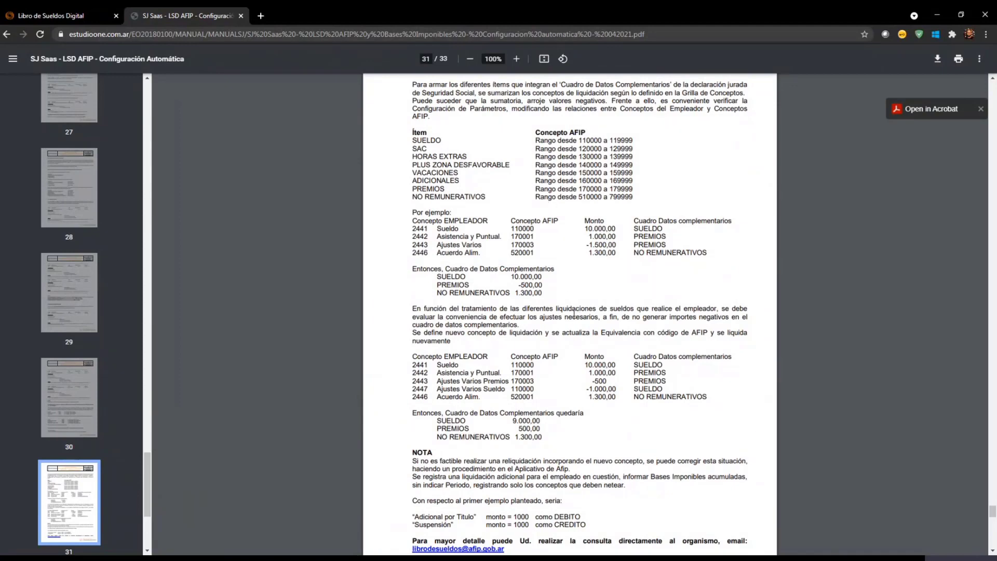
# - Examine Anexo 2 on pages 32 and 33, covering the subsystem-to-base table, the concept list and the Creación de Concepto example
pyautogui.scroll(-12, 594, 306)
pyautogui.scroll(-5, 594, 306)
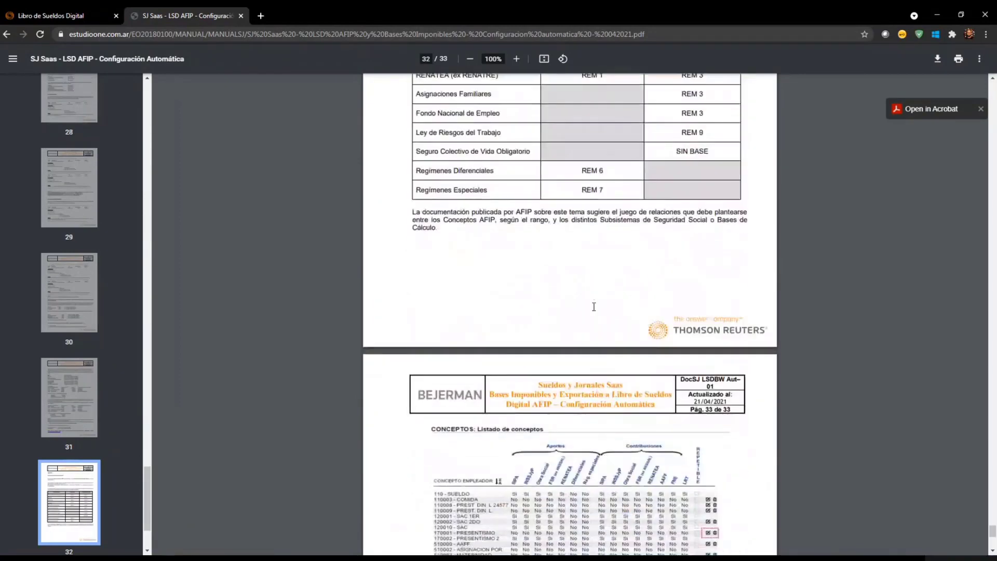
pyautogui.scroll(4, 597, 308)
pyautogui.scroll(1, 590, 300)
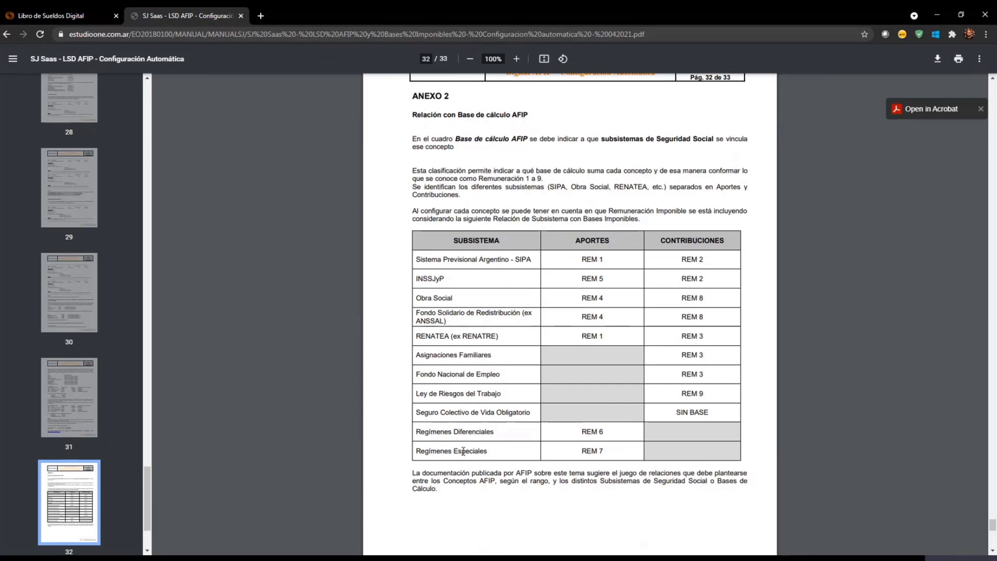
pyautogui.scroll(-8, 566, 348)
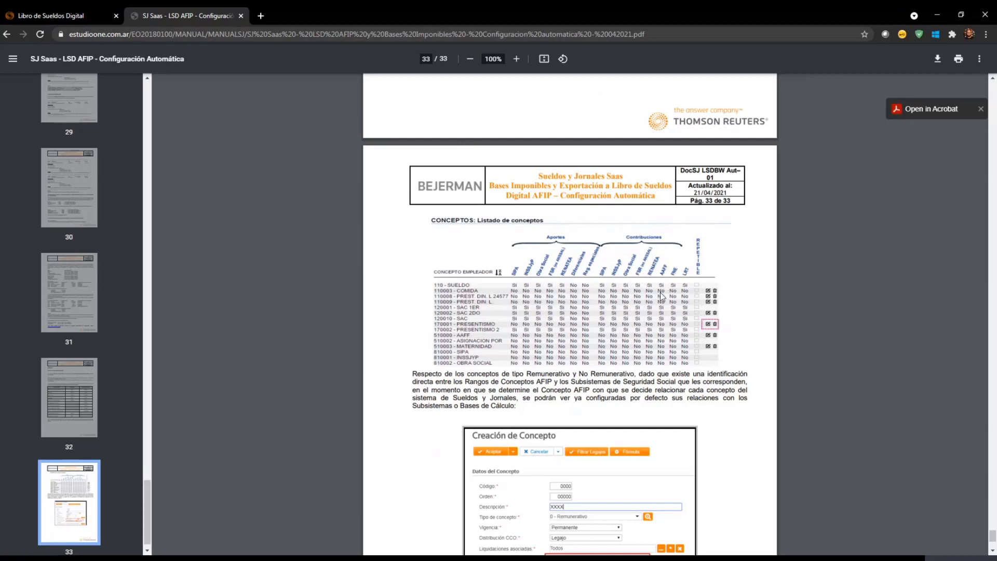
pyautogui.scroll(-3, 661, 296)
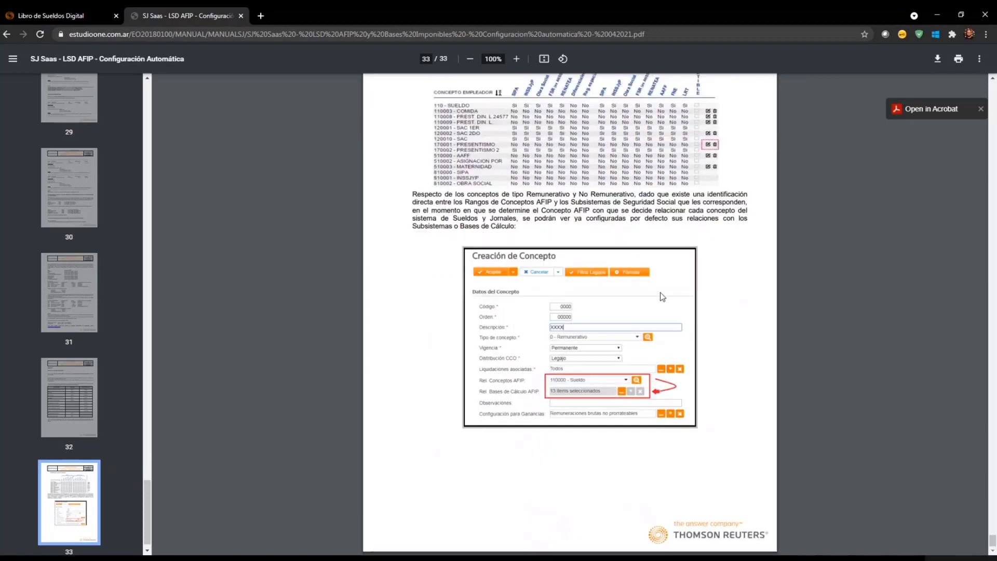